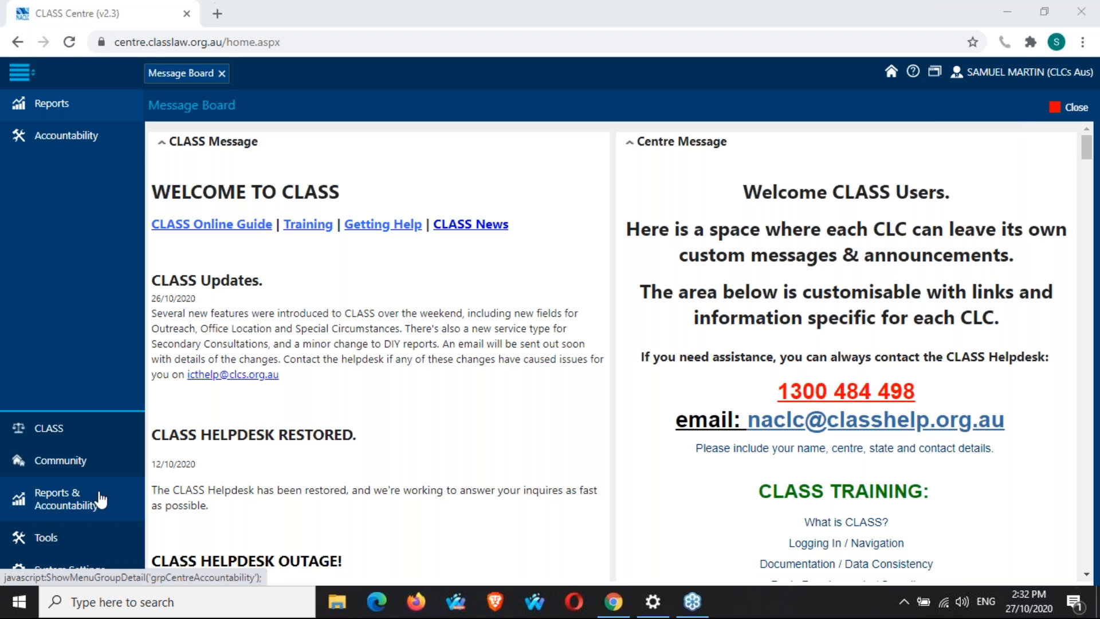
Open the Reports list and switch to its first page.
{"action": "left_click", "coordinate": [90, 110]}
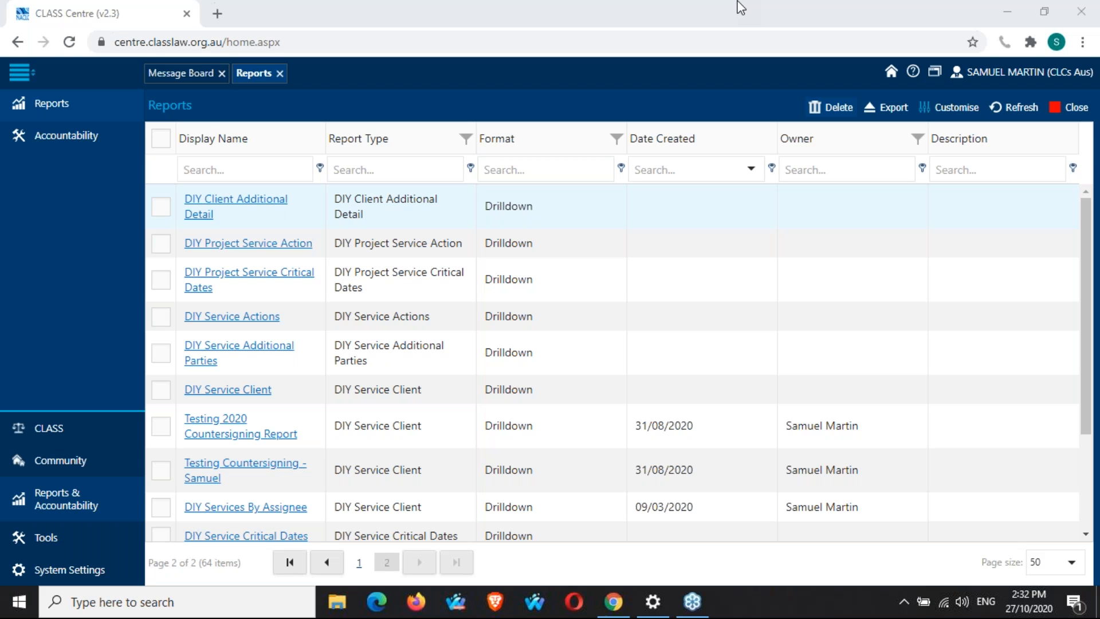
{"action": "mouse_move", "coordinate": [1046, 80]}
{"action": "left_click", "coordinate": [331, 565]}
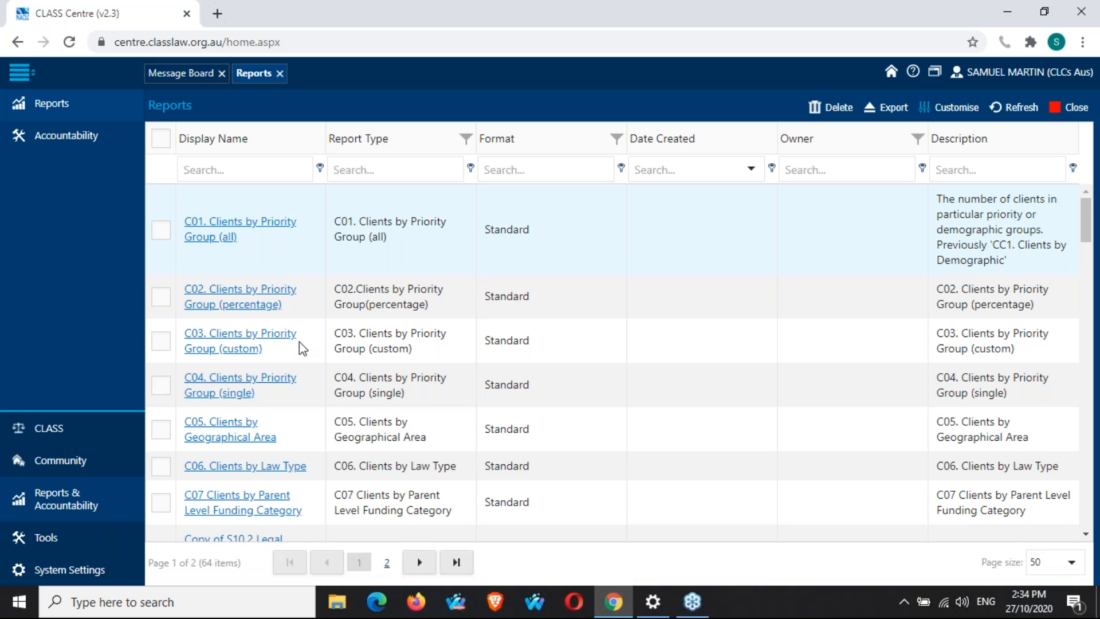
Scroll through the whole reports list down to the drilldown reports at its end.
{"action": "scroll", "coordinate": [299, 342], "scroll_direction": "down", "scroll_amount": 3}
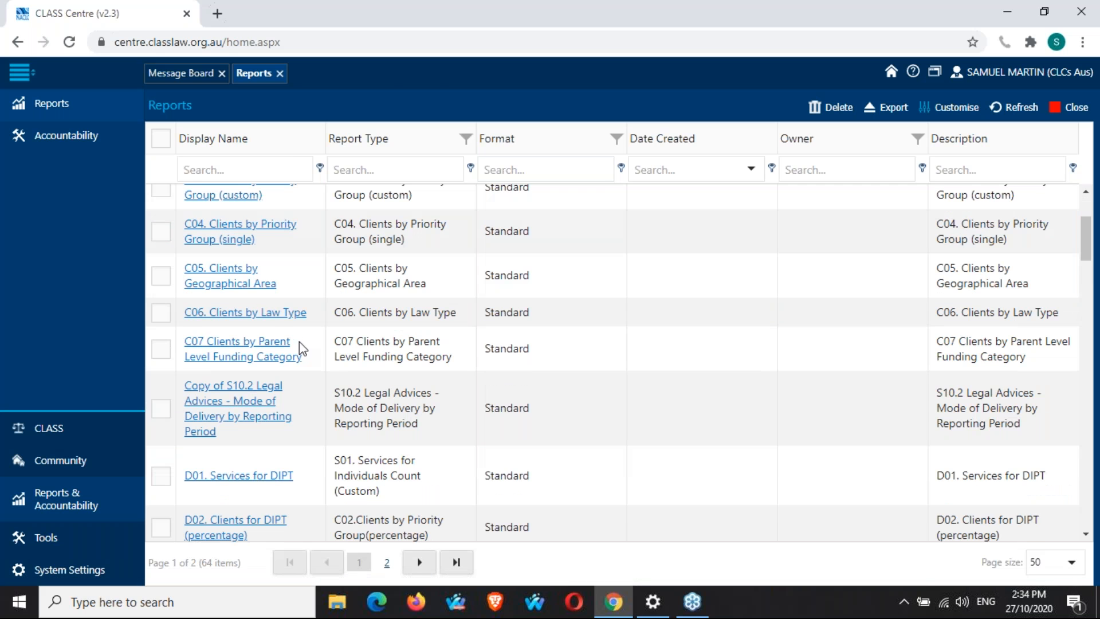
{"action": "scroll", "coordinate": [299, 342], "scroll_direction": "down", "scroll_amount": 8}
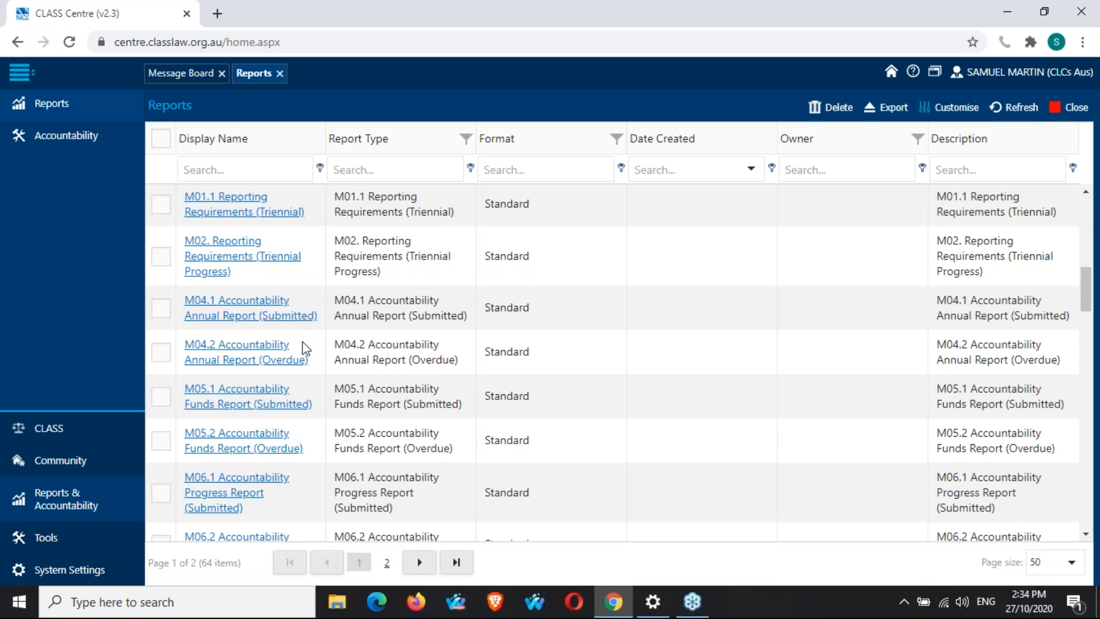
{"action": "scroll", "coordinate": [303, 348], "scroll_direction": "down", "scroll_amount": 5}
{"action": "scroll", "coordinate": [306, 348], "scroll_direction": "down", "scroll_amount": 5}
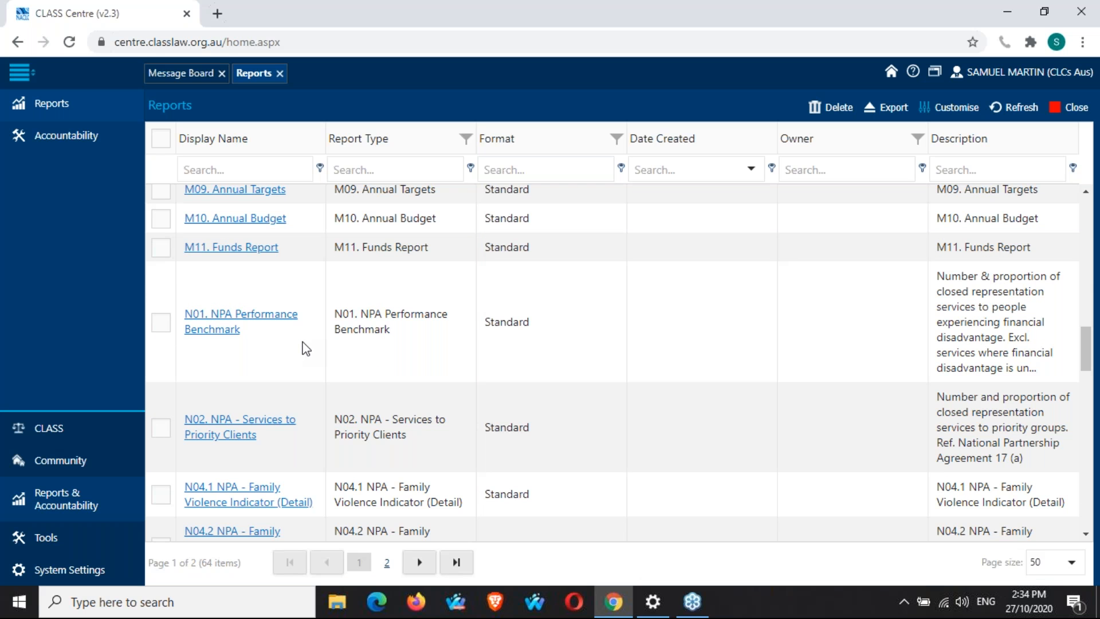
{"action": "scroll", "coordinate": [305, 348], "scroll_direction": "down", "scroll_amount": 15}
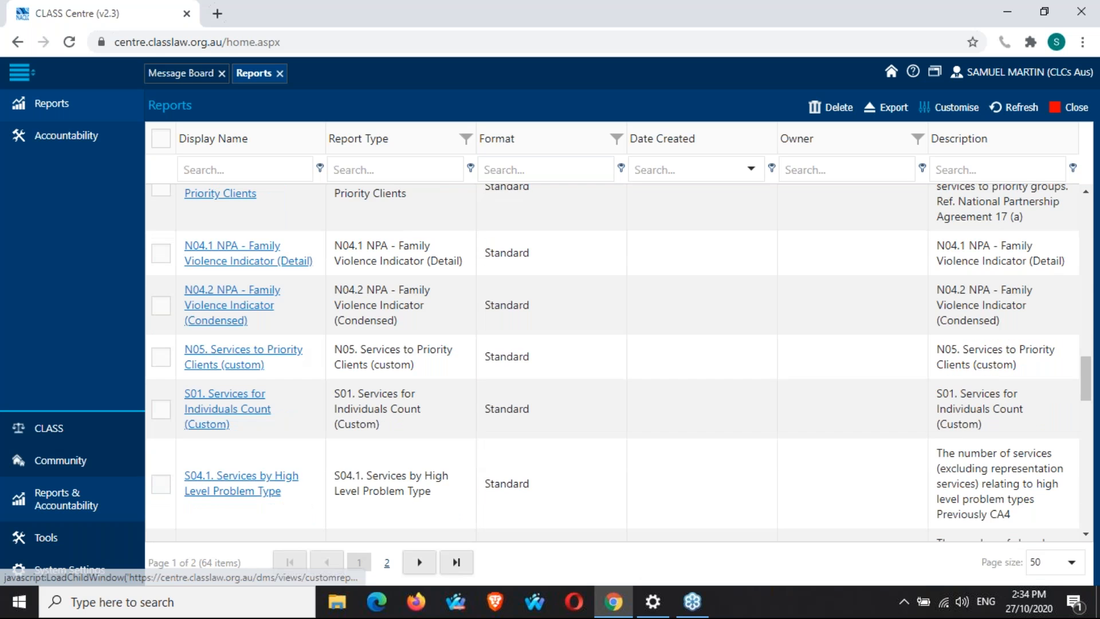
{"action": "scroll", "coordinate": [612, 363], "scroll_direction": "down", "scroll_amount": 3}
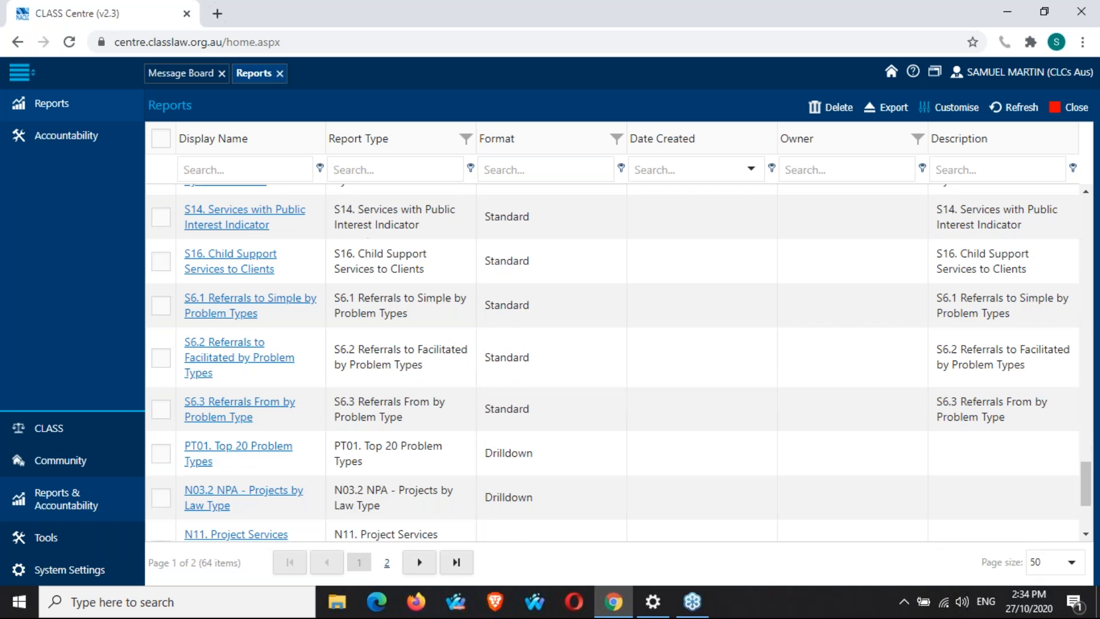
{"action": "scroll", "coordinate": [612, 362], "scroll_direction": "down", "scroll_amount": 4}
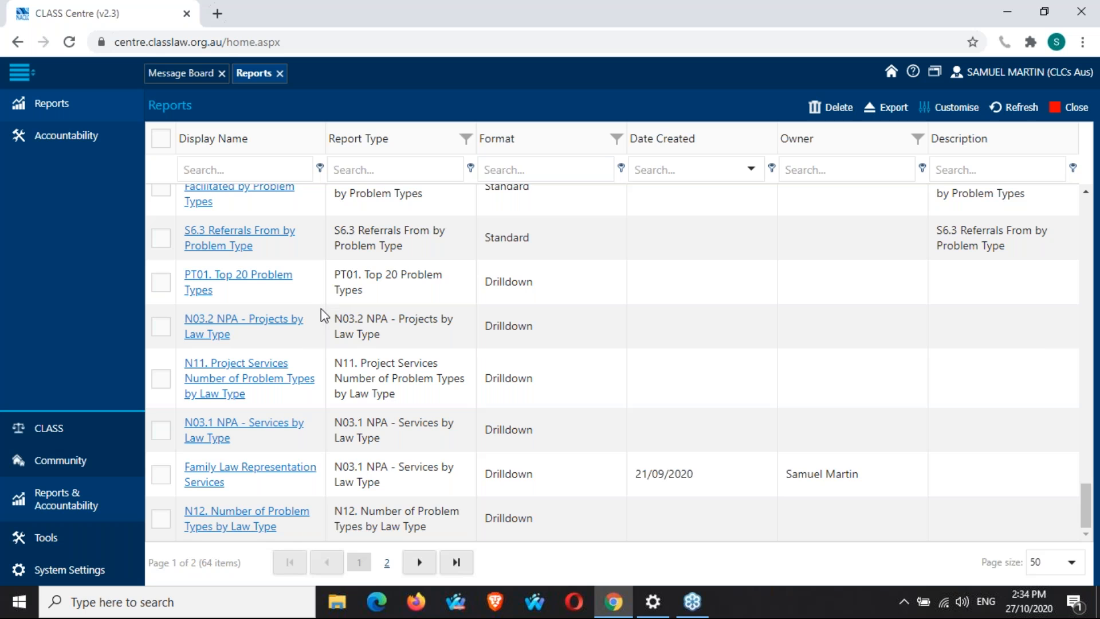
{"action": "scroll", "coordinate": [325, 315], "scroll_direction": "up", "scroll_amount": 5}
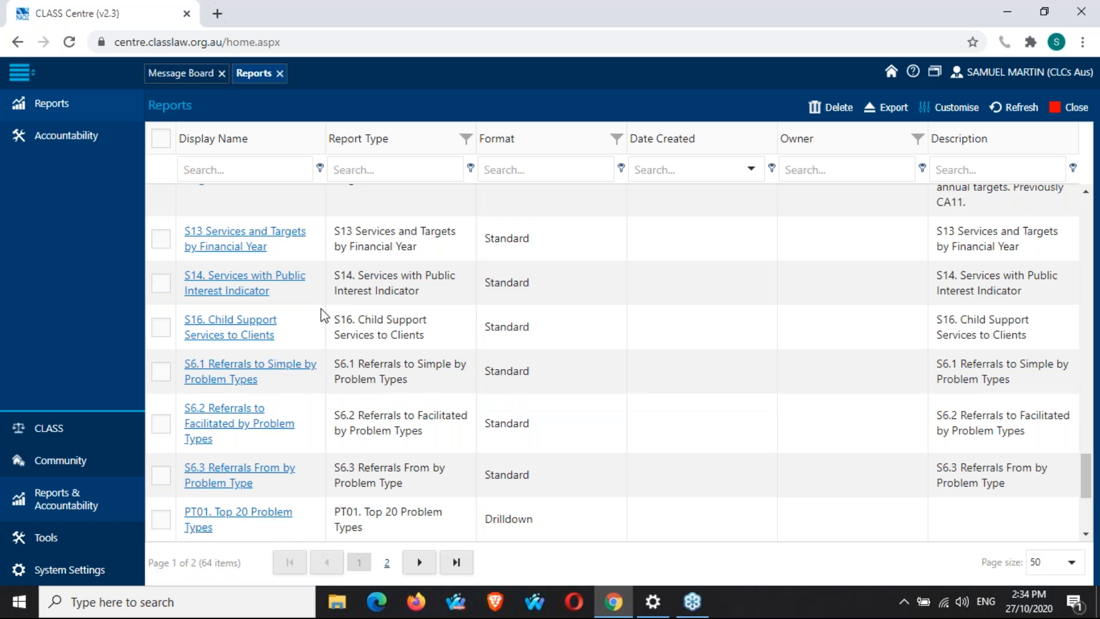
{"action": "scroll", "coordinate": [325, 314], "scroll_direction": "up", "scroll_amount": 15}
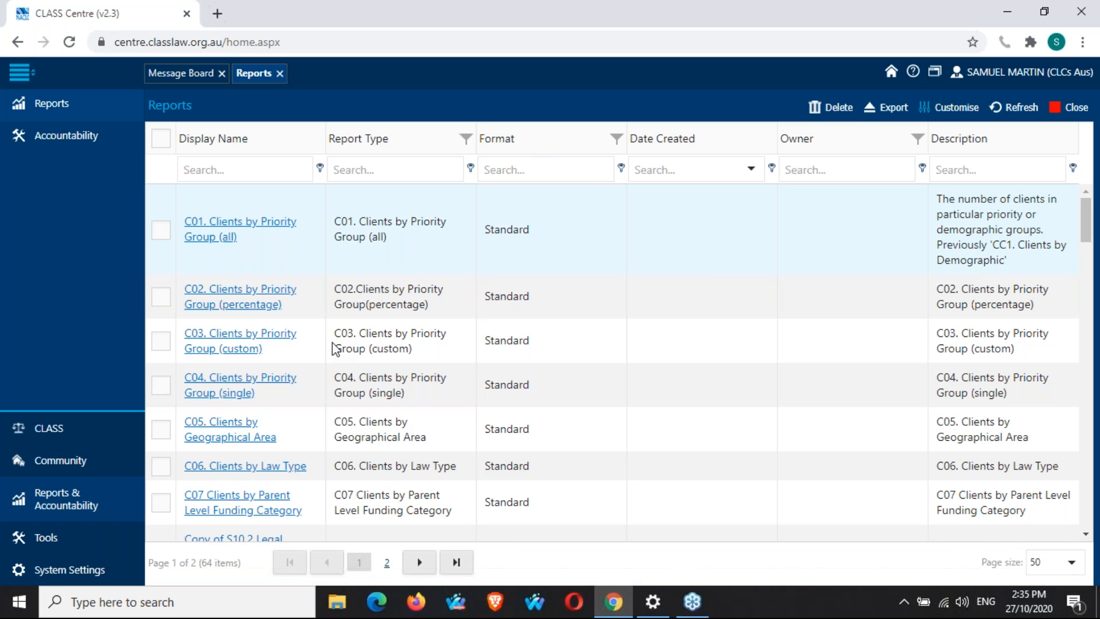
Browse the client, DIPT and reporting requirement reports near the top of the list.
{"action": "scroll", "coordinate": [333, 348], "scroll_direction": "down", "scroll_amount": 1}
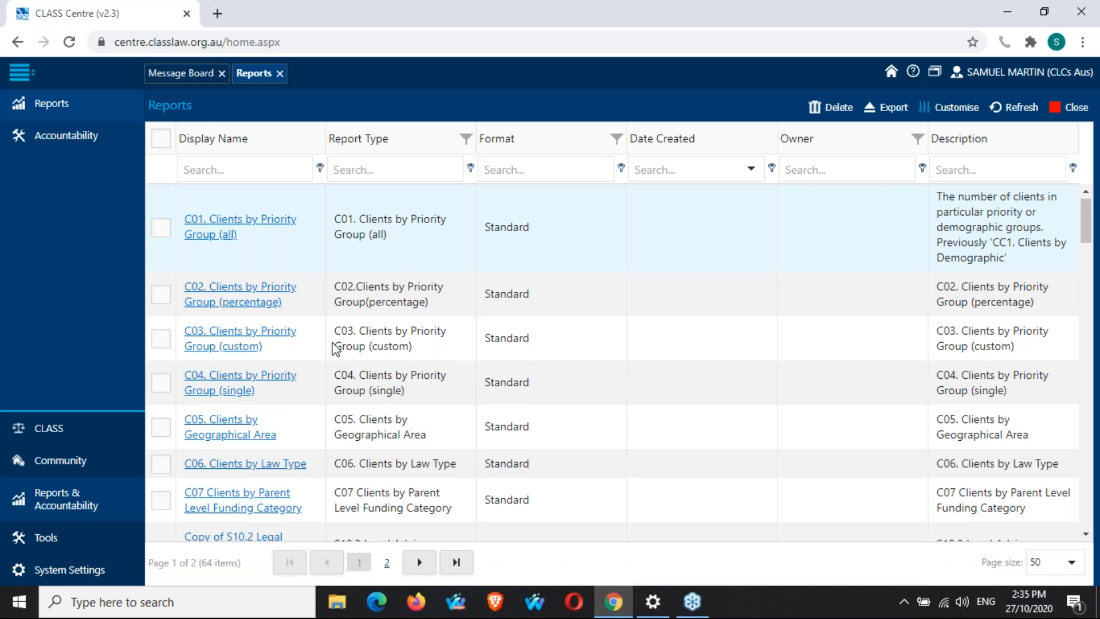
{"action": "scroll", "coordinate": [335, 348], "scroll_direction": "down", "scroll_amount": 5}
{"action": "scroll", "coordinate": [336, 348], "scroll_direction": "down", "scroll_amount": 10}
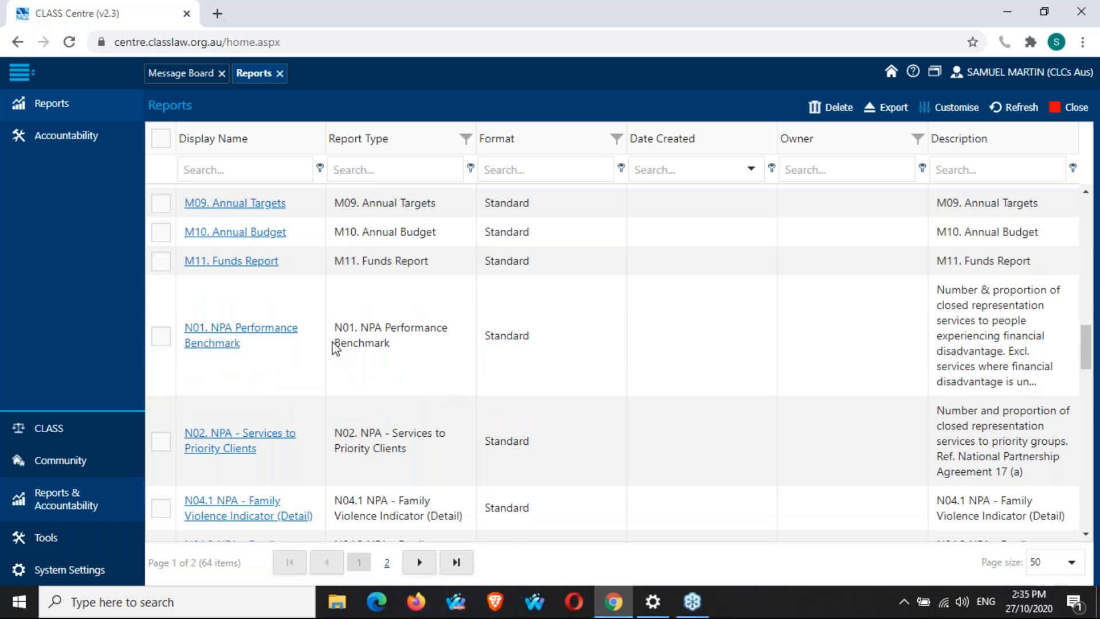
{"action": "scroll", "coordinate": [335, 347], "scroll_direction": "down", "scroll_amount": 2}
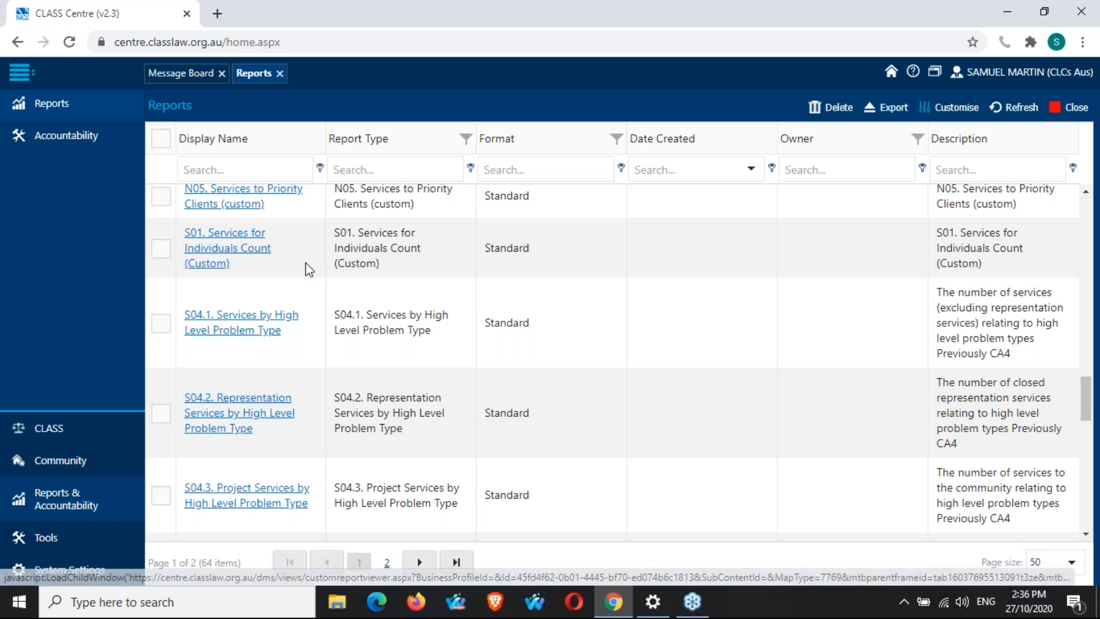
{"action": "scroll", "coordinate": [309, 269], "scroll_direction": "up", "scroll_amount": 1}
{"action": "scroll", "coordinate": [321, 272], "scroll_direction": "up", "scroll_amount": 10}
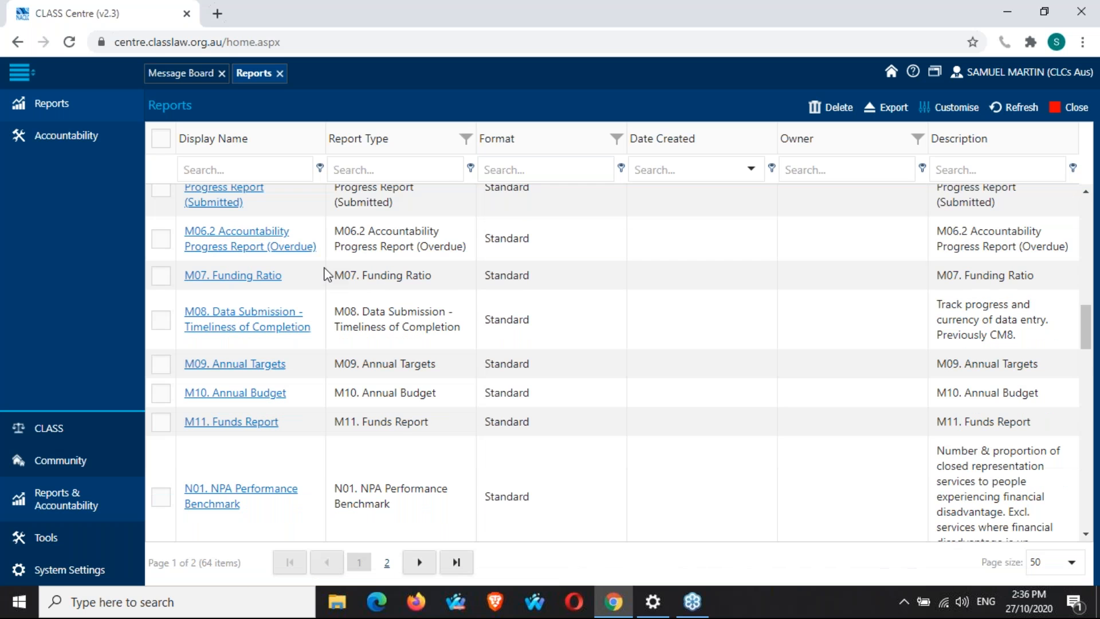
{"action": "scroll", "coordinate": [321, 252], "scroll_direction": "up", "scroll_amount": 5}
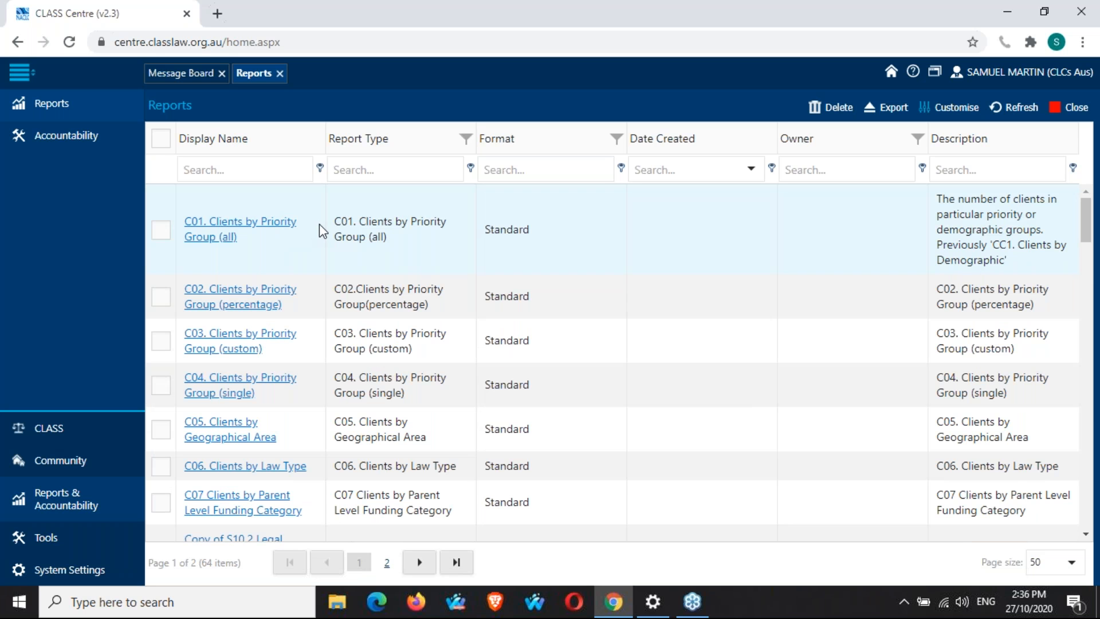
{"action": "scroll", "coordinate": [325, 231], "scroll_direction": "down", "scroll_amount": 1}
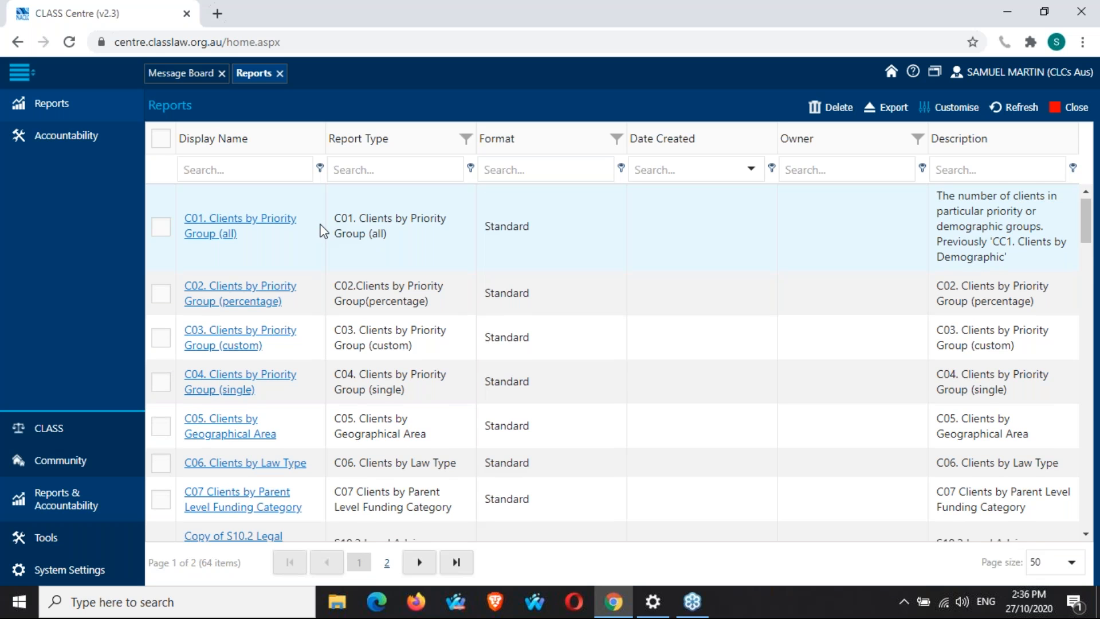
{"action": "scroll", "coordinate": [324, 230], "scroll_direction": "down", "scroll_amount": 7}
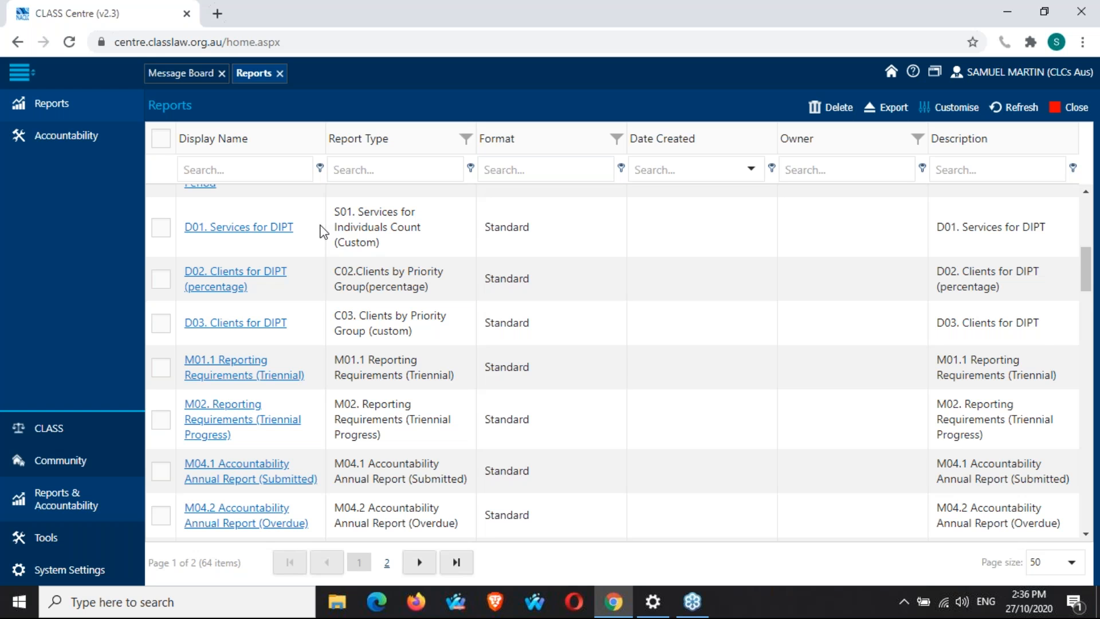
{"action": "scroll", "coordinate": [324, 231], "scroll_direction": "down", "scroll_amount": 1}
{"action": "scroll", "coordinate": [324, 232], "scroll_direction": "down", "scroll_amount": 1}
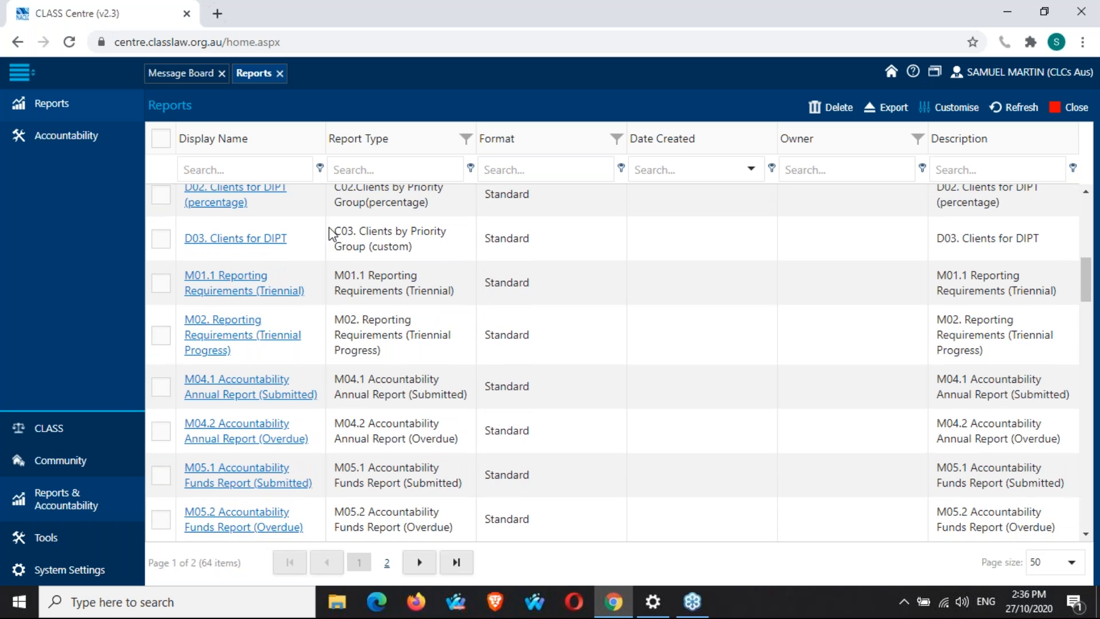
{"action": "scroll", "coordinate": [330, 234], "scroll_direction": "down", "scroll_amount": 1}
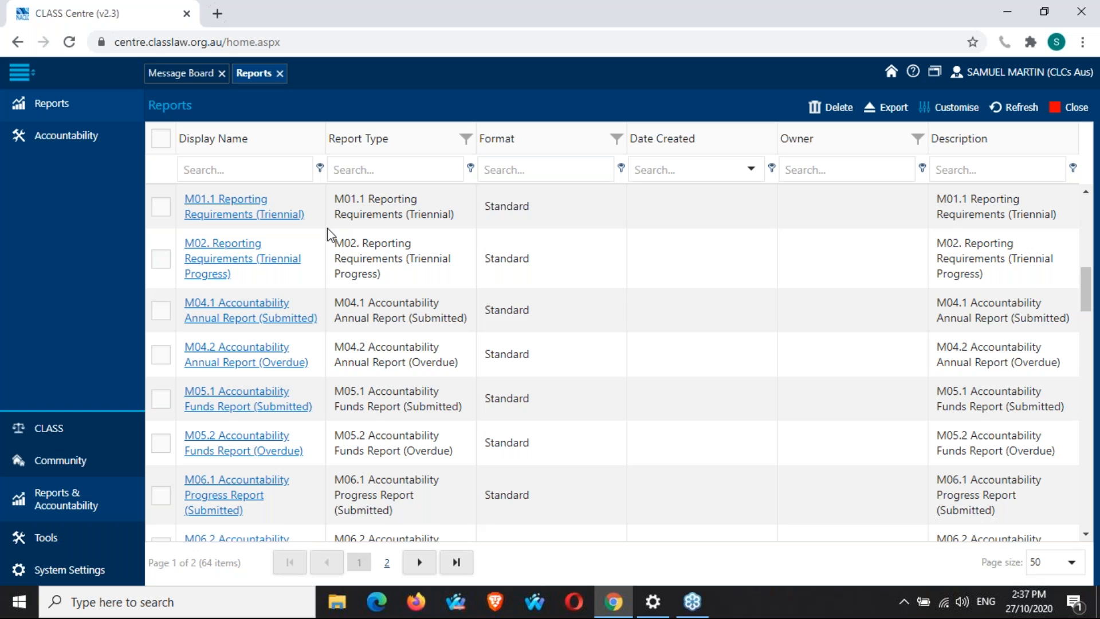
Review the accountability, NPA and service reports further down the list.
{"action": "scroll", "coordinate": [328, 228], "scroll_direction": "down", "scroll_amount": 1}
{"action": "scroll", "coordinate": [328, 232], "scroll_direction": "down", "scroll_amount": 3}
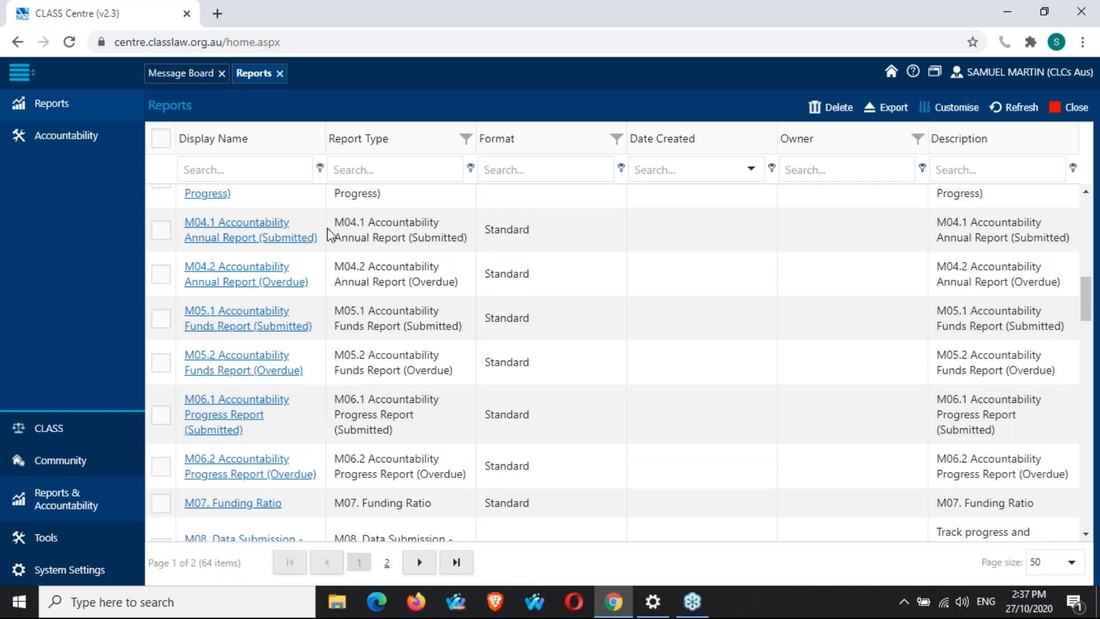
{"action": "scroll", "coordinate": [327, 232], "scroll_direction": "down", "scroll_amount": 3}
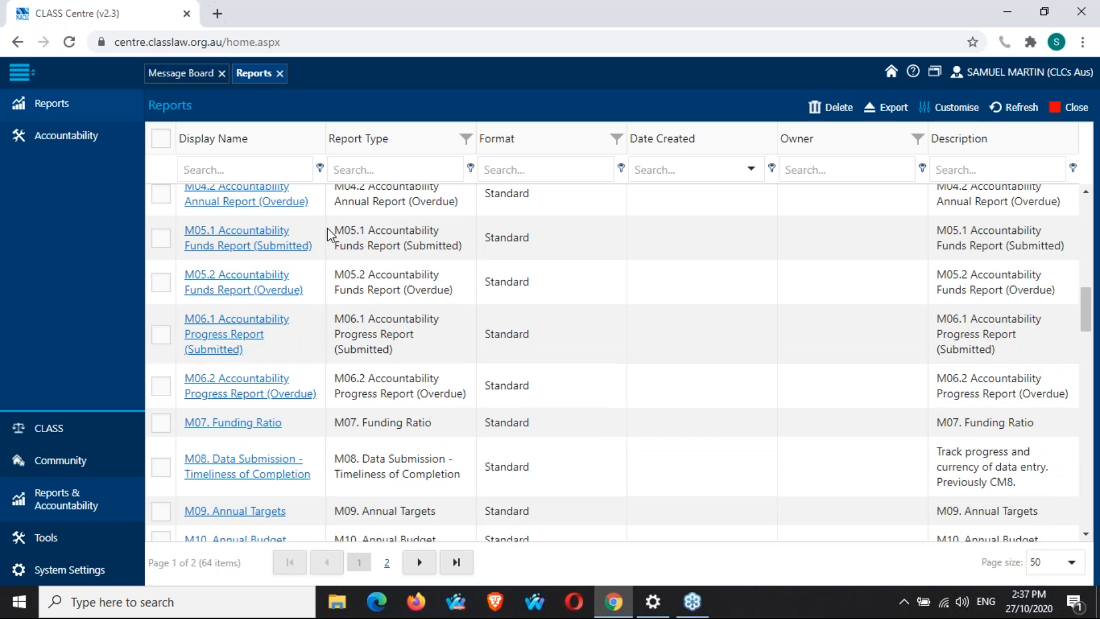
{"action": "scroll", "coordinate": [328, 229], "scroll_direction": "down", "scroll_amount": 9}
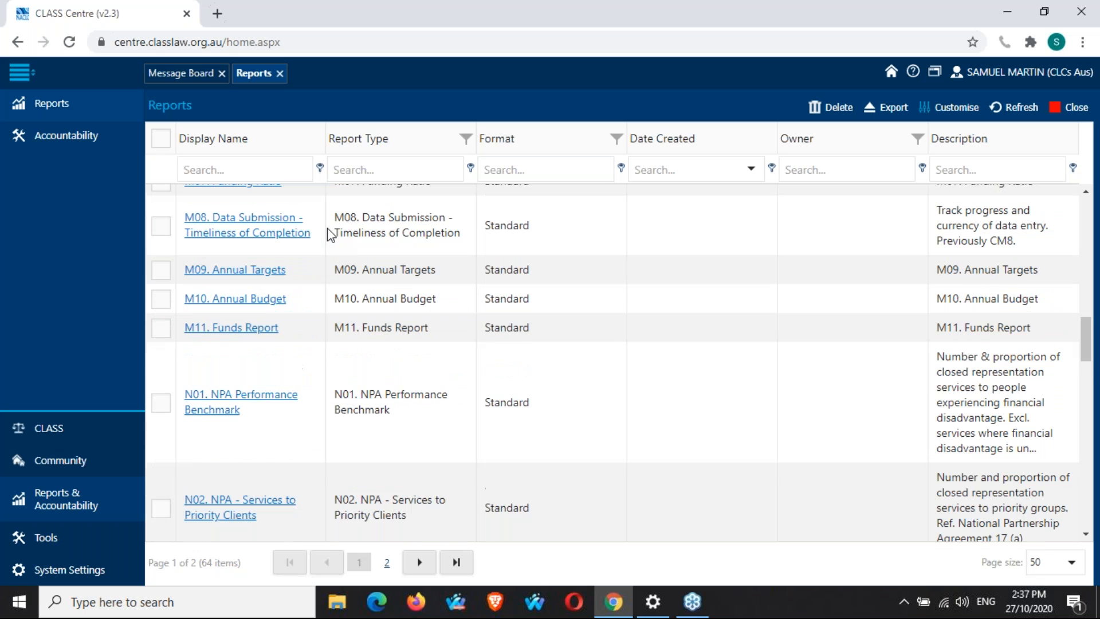
{"action": "scroll", "coordinate": [328, 232], "scroll_direction": "down", "scroll_amount": 6}
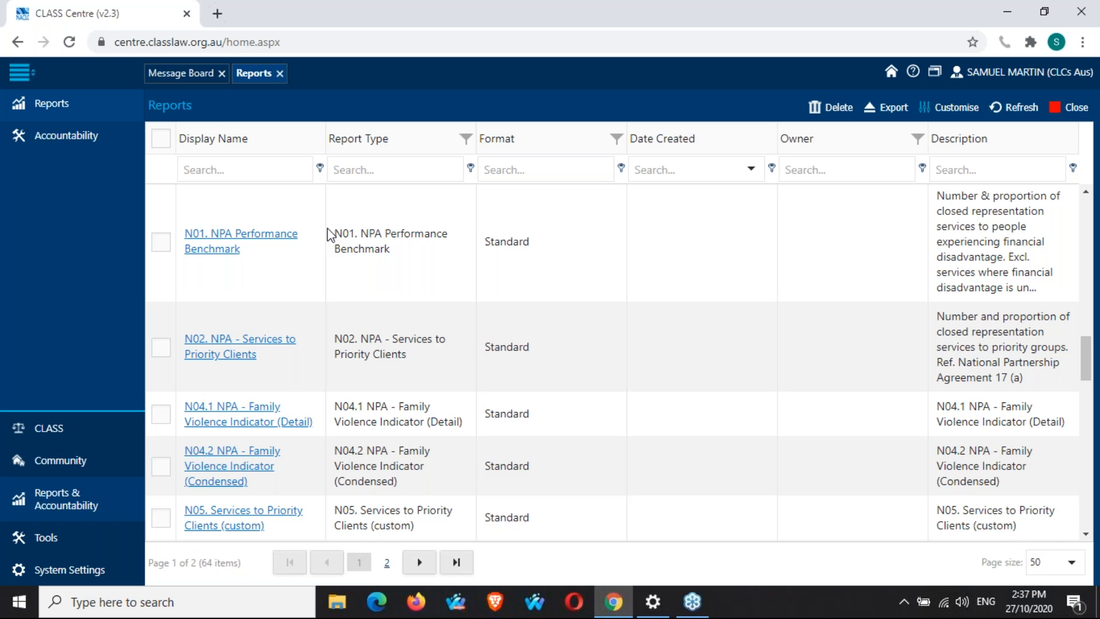
{"action": "scroll", "coordinate": [331, 235], "scroll_direction": "down", "scroll_amount": 1}
{"action": "scroll", "coordinate": [331, 235], "scroll_direction": "down", "scroll_amount": 2}
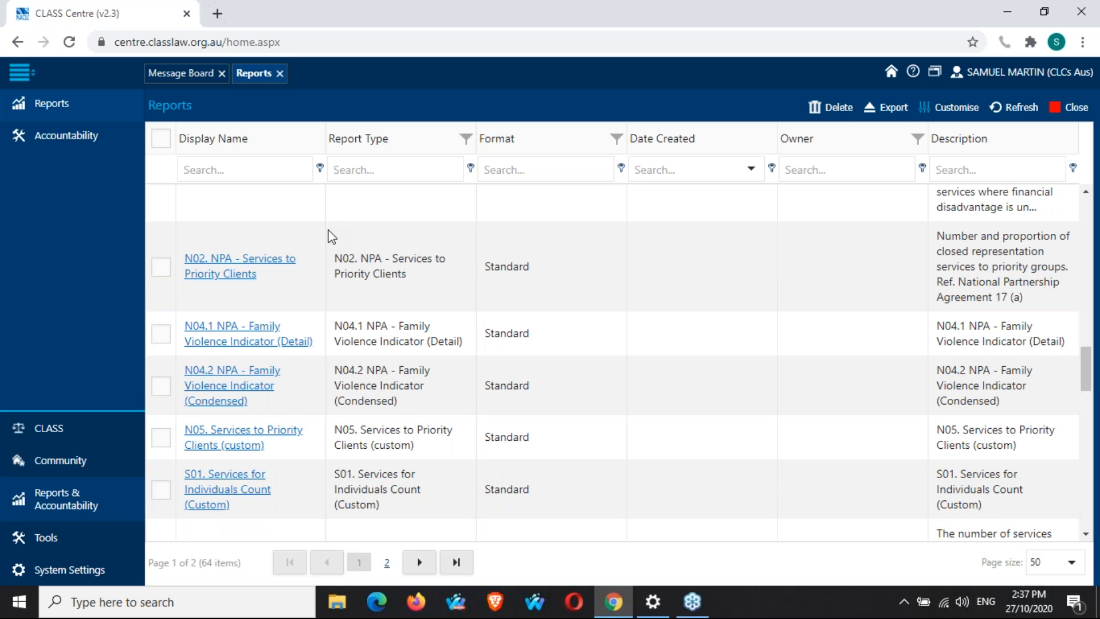
{"action": "scroll", "coordinate": [330, 235], "scroll_direction": "down", "scroll_amount": 1}
{"action": "scroll", "coordinate": [331, 235], "scroll_direction": "down", "scroll_amount": 3}
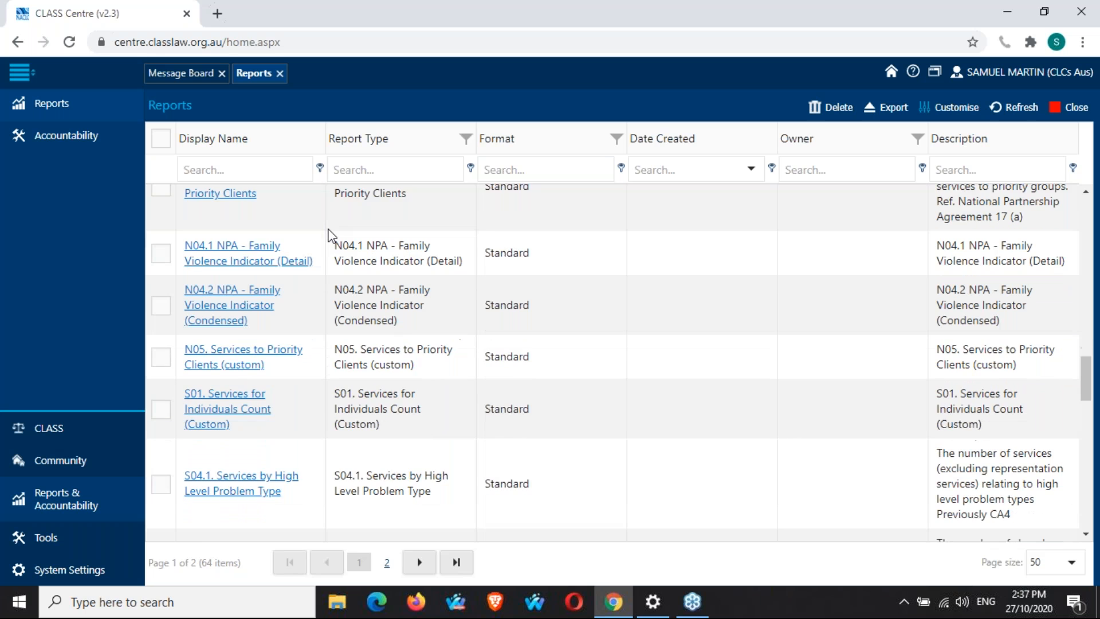
{"action": "scroll", "coordinate": [330, 235], "scroll_direction": "down", "scroll_amount": 10}
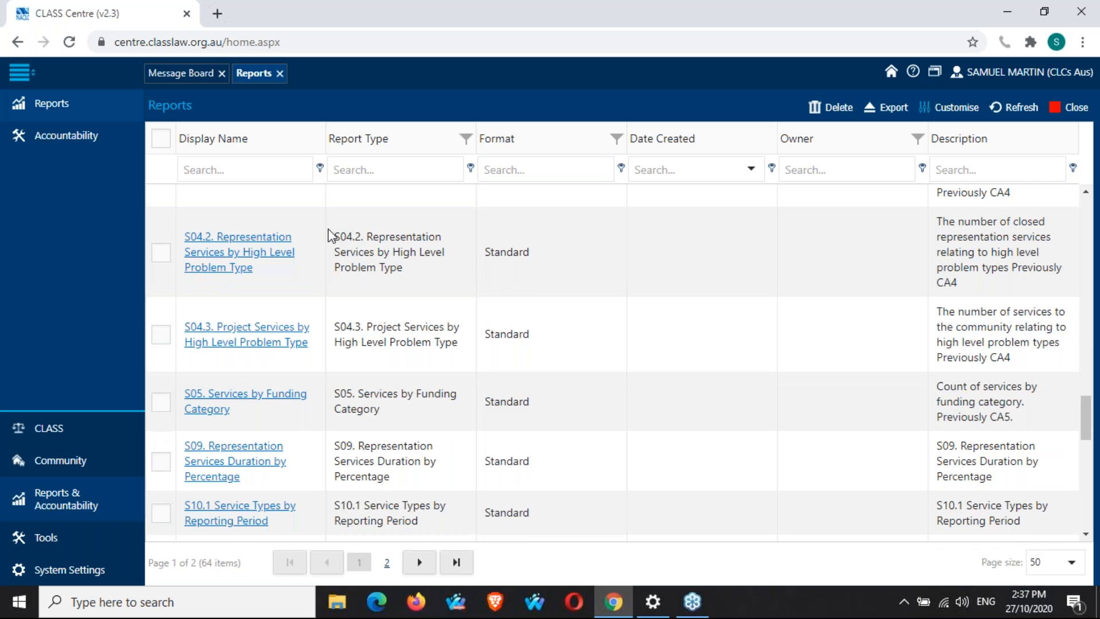
{"action": "scroll", "coordinate": [331, 235], "scroll_direction": "down", "scroll_amount": 6}
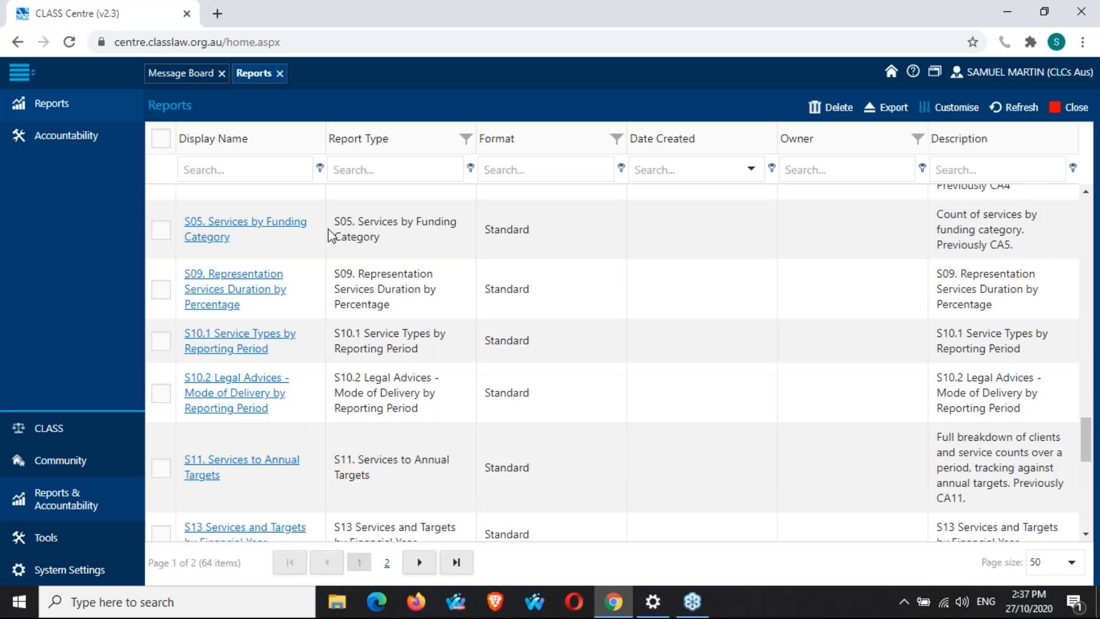
{"action": "scroll", "coordinate": [331, 235], "scroll_direction": "down", "scroll_amount": 8}
{"action": "scroll", "coordinate": [331, 235], "scroll_direction": "down", "scroll_amount": 8}
{"action": "scroll", "coordinate": [318, 344], "scroll_direction": "down", "scroll_amount": 1}
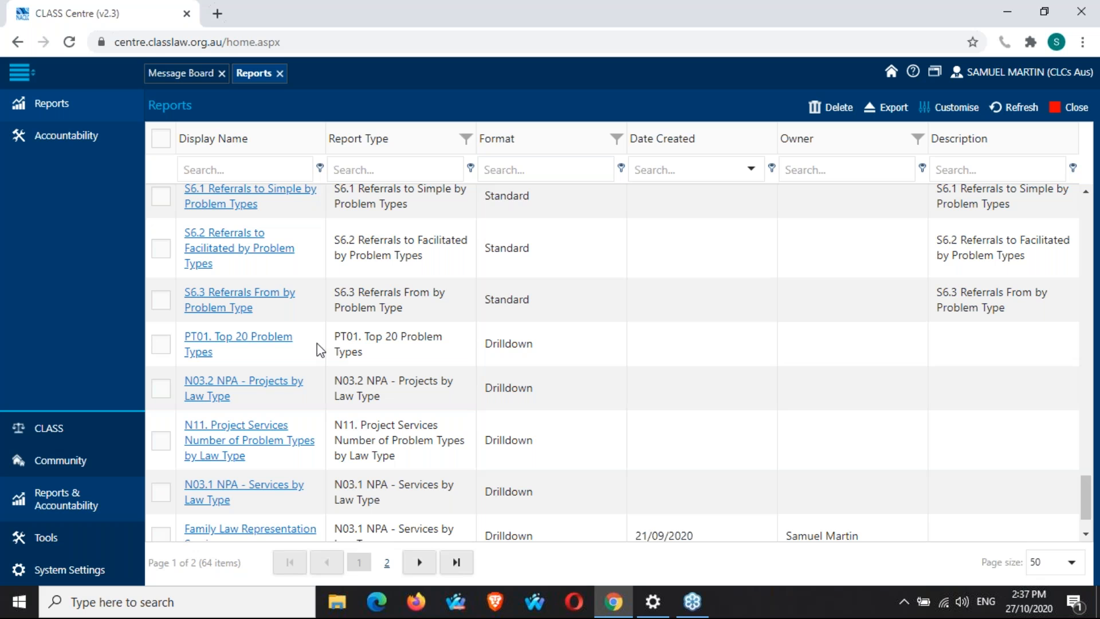
{"action": "scroll", "coordinate": [317, 342], "scroll_direction": "up", "scroll_amount": 1}
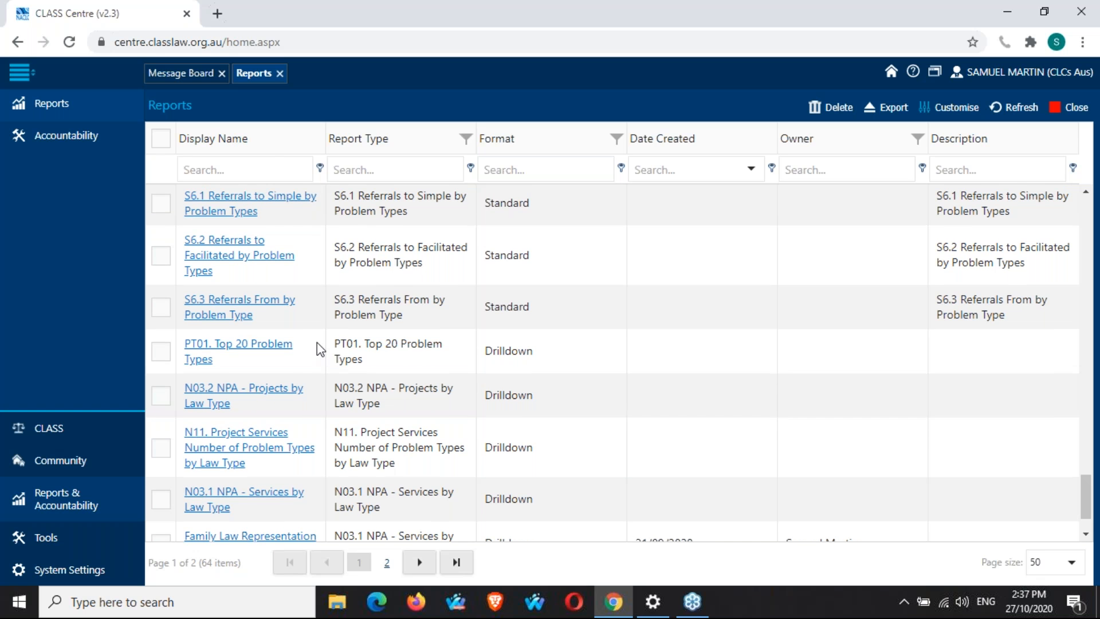
{"action": "scroll", "coordinate": [317, 348], "scroll_direction": "up", "scroll_amount": 5}
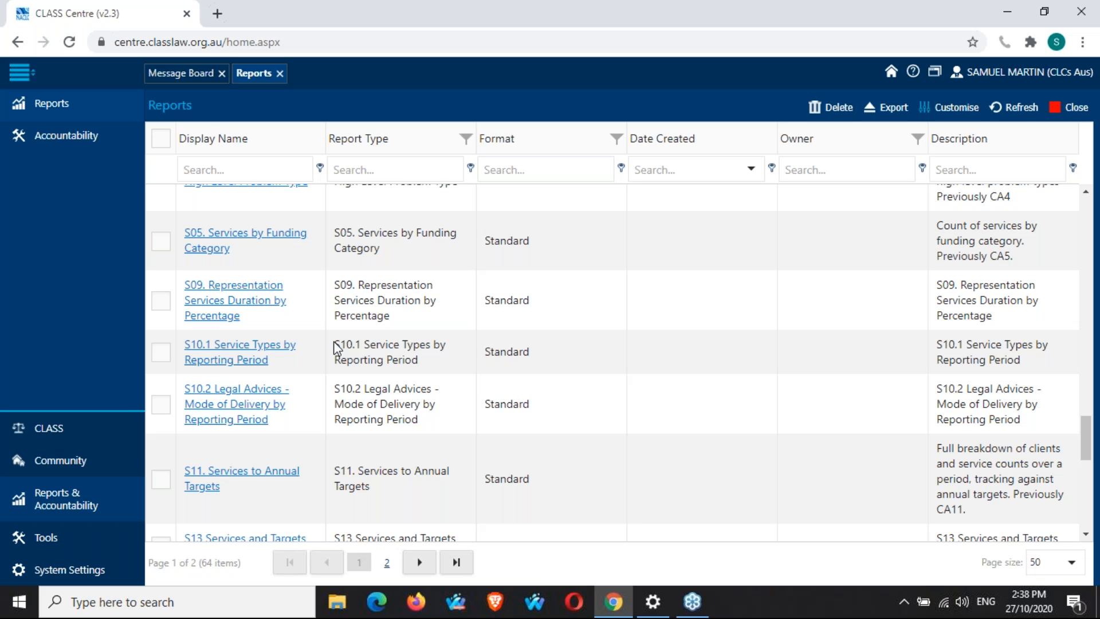
{"action": "scroll", "coordinate": [337, 348], "scroll_direction": "up", "scroll_amount": 1}
{"action": "scroll", "coordinate": [337, 349], "scroll_direction": "up", "scroll_amount": 2}
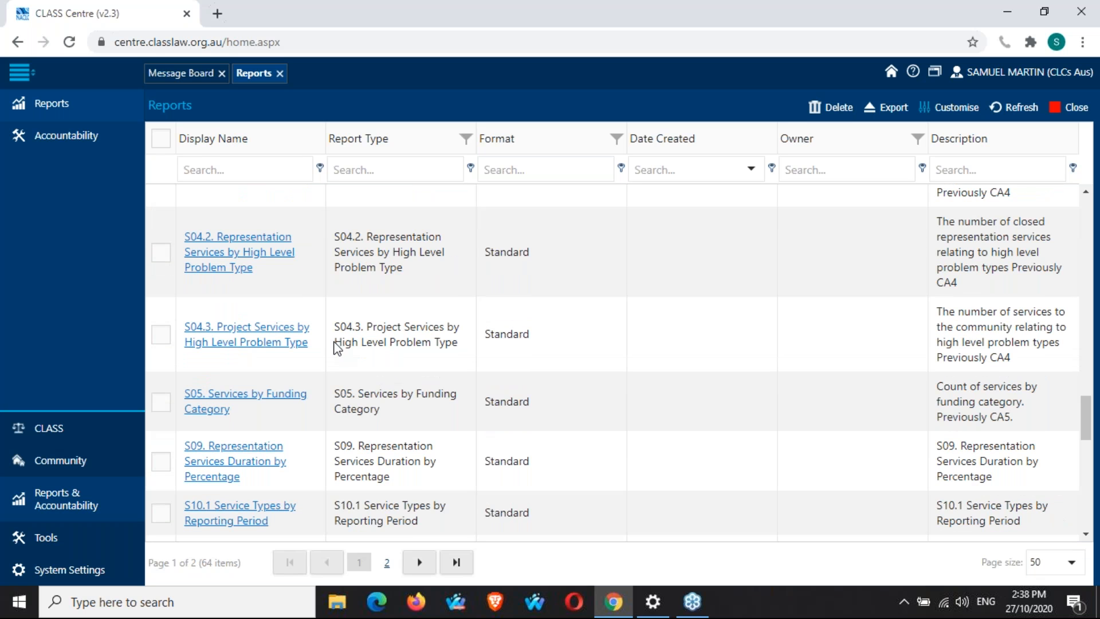
{"action": "scroll", "coordinate": [337, 349], "scroll_direction": "up", "scroll_amount": 10}
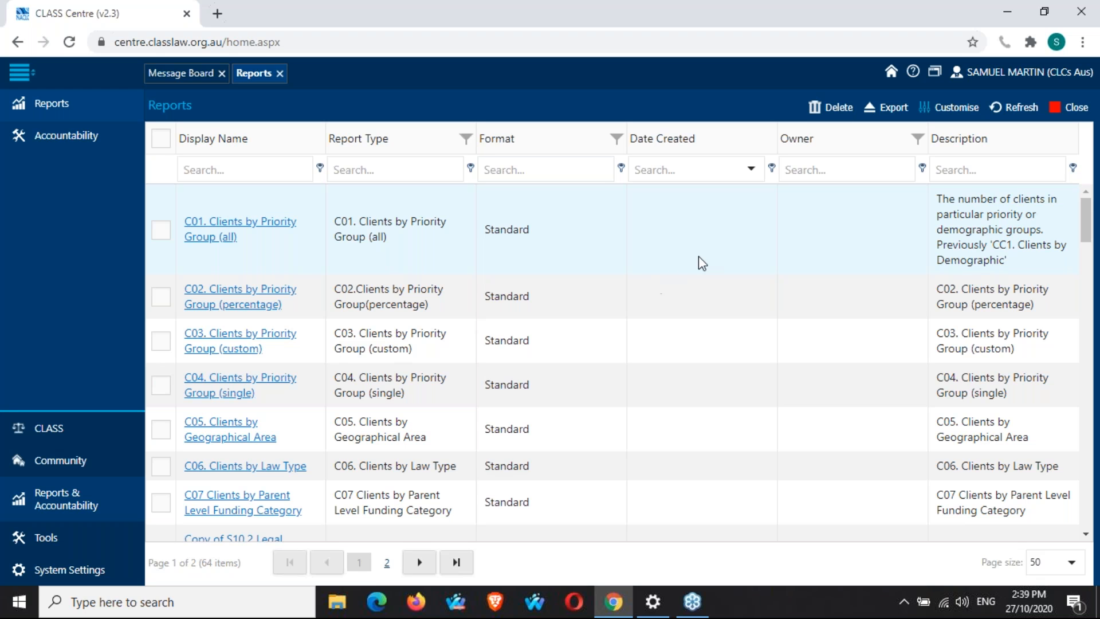
Open the C03. Clients by Priority Group (custom) report and collapse the navigation menu.
{"action": "left_click", "coordinate": [1084, 127]}
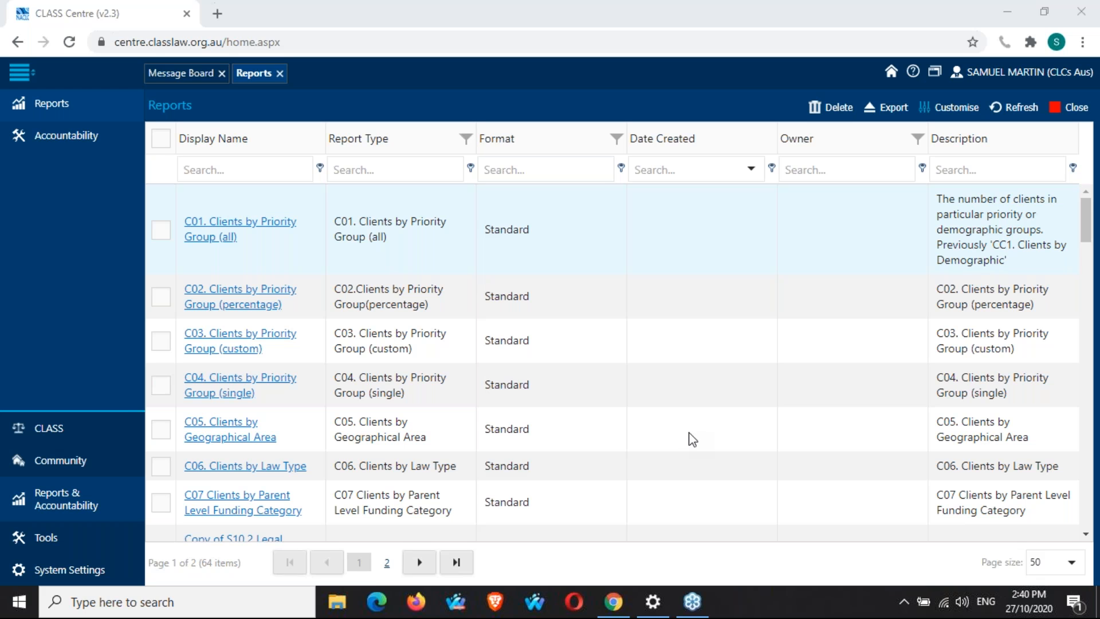
{"action": "left_click", "coordinate": [269, 335]}
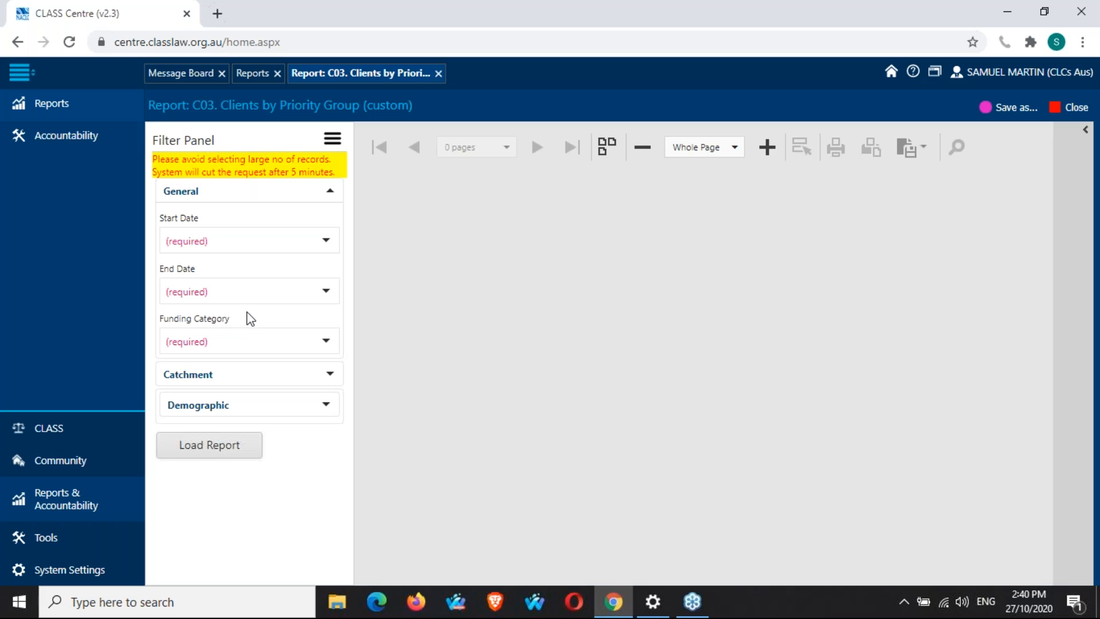
{"action": "left_click", "coordinate": [25, 74]}
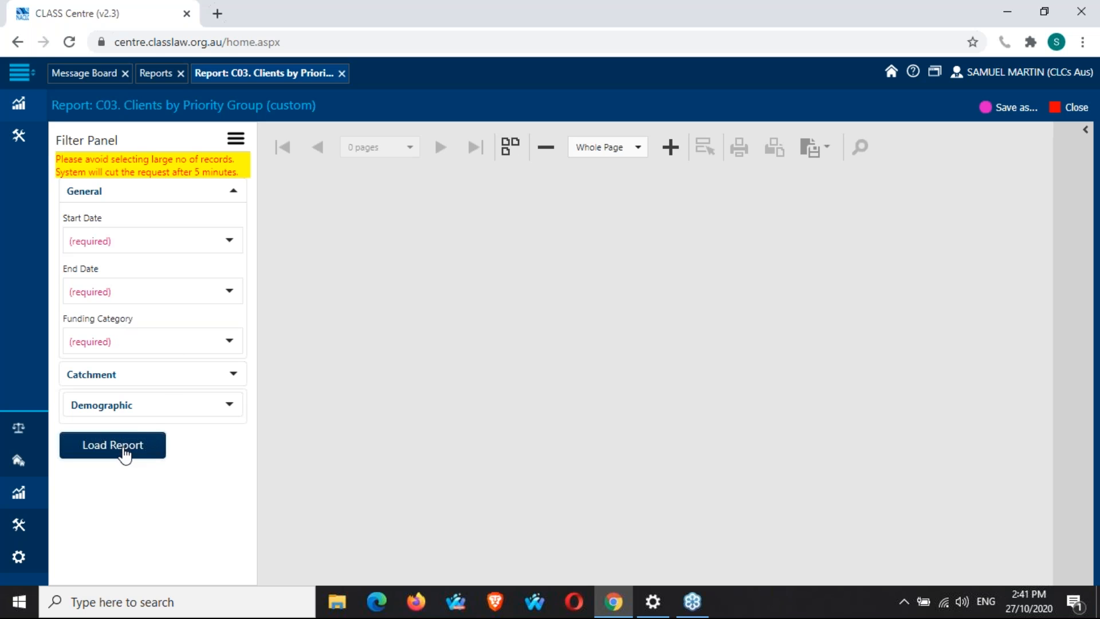
Set the report's start date to 1/01/1970.
{"action": "left_click", "coordinate": [228, 242]}
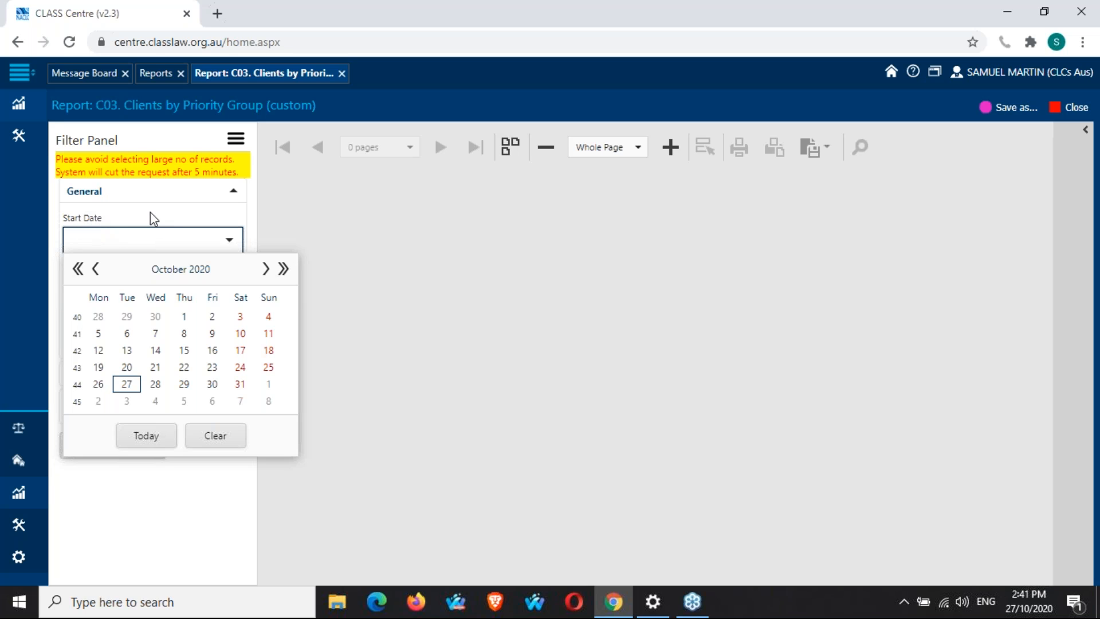
{"action": "type", "text": "01/01/0"}
{"action": "key", "text": "BackSpace"}
{"action": "type", "text": "197"}
{"action": "left_click", "coordinate": [148, 214]}
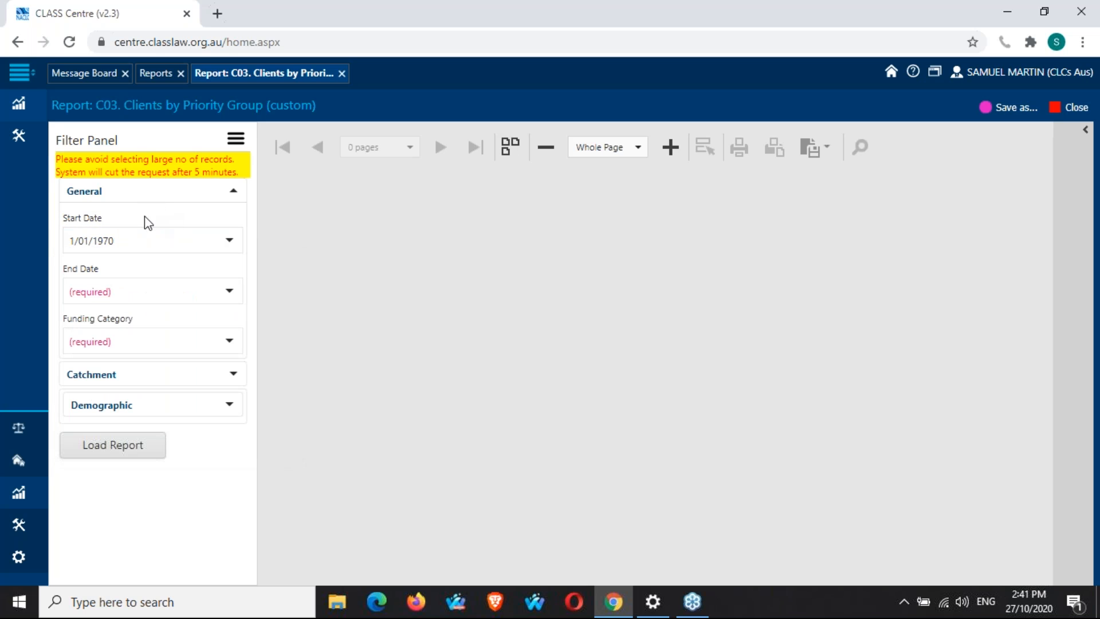
Change the start date to 27/10/2019.
{"action": "left_click", "coordinate": [230, 241]}
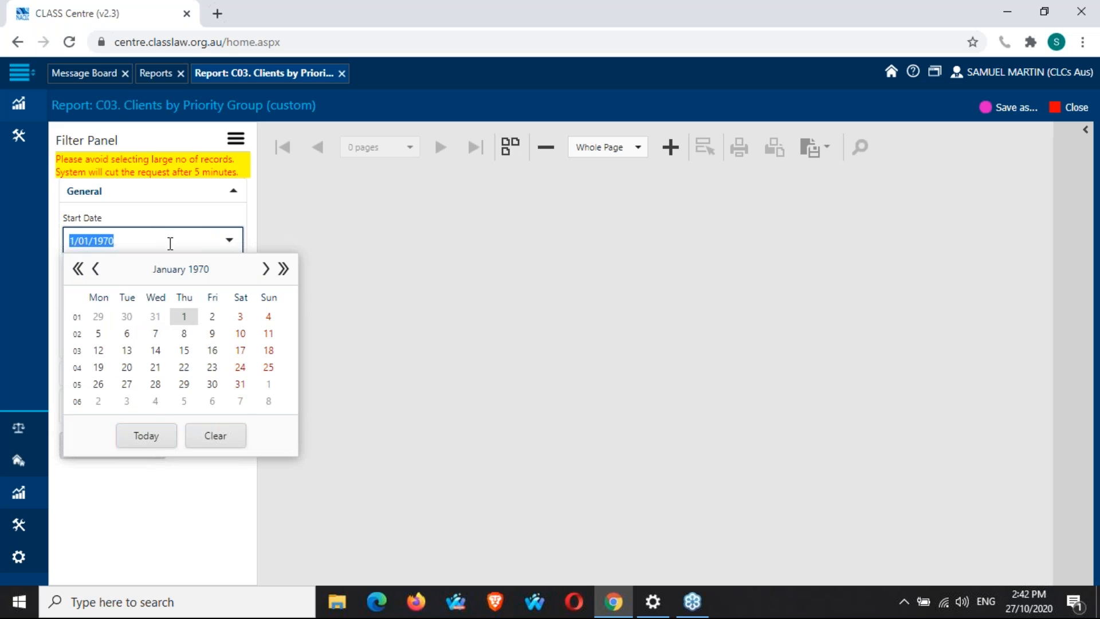
{"action": "type", "text": "27/10/2019"}
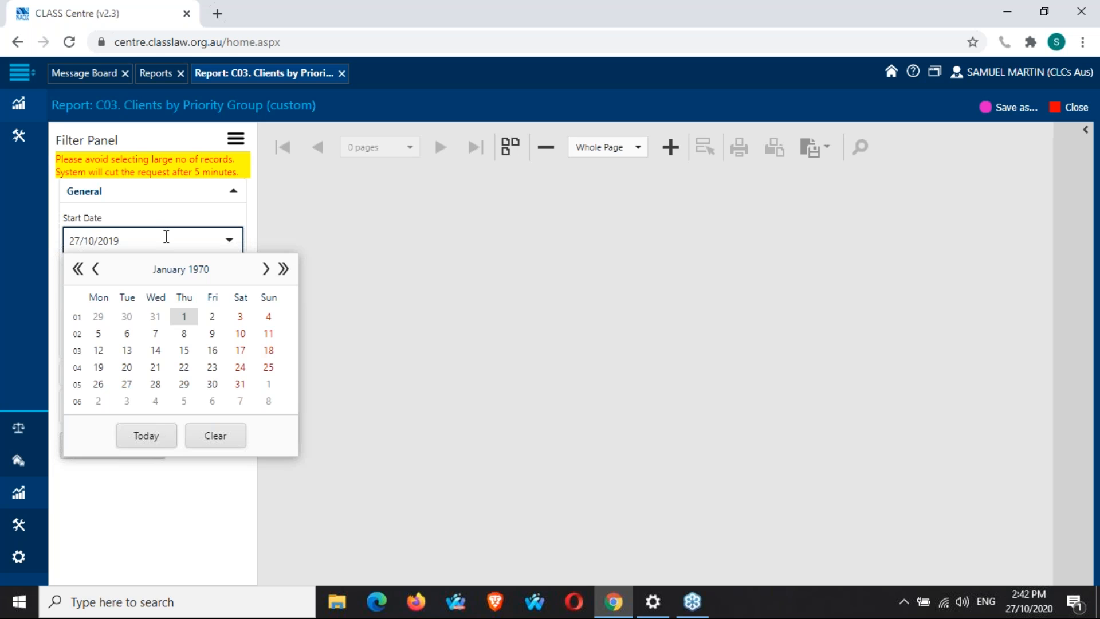
{"action": "key", "text": "Return"}
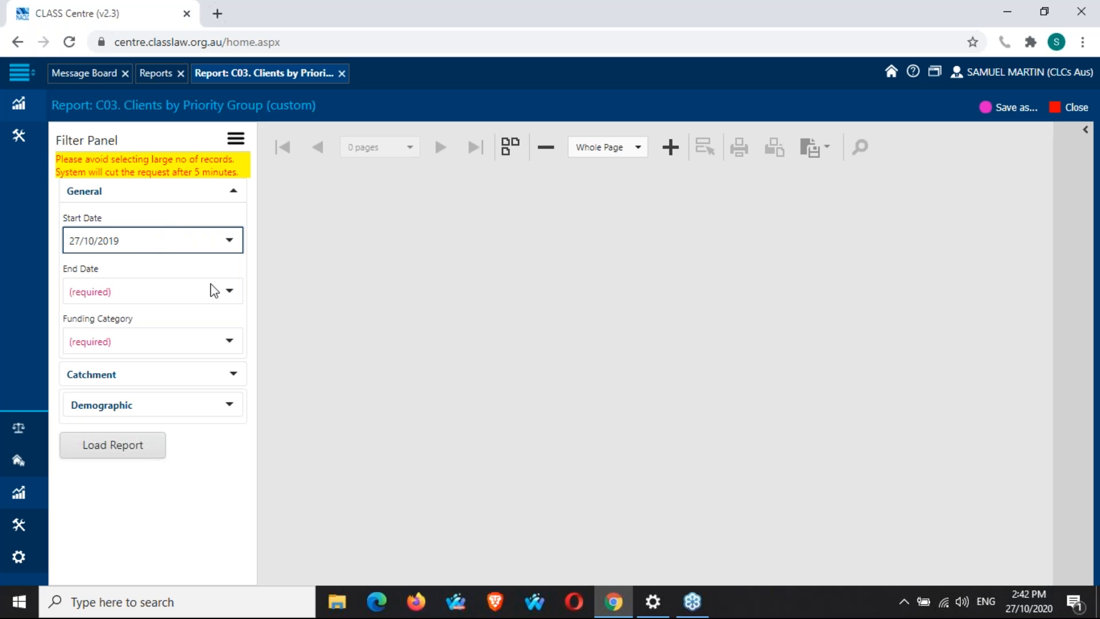
Set the end date to today, 27/10/2020, using the date picker.
{"action": "left_click", "coordinate": [232, 294]}
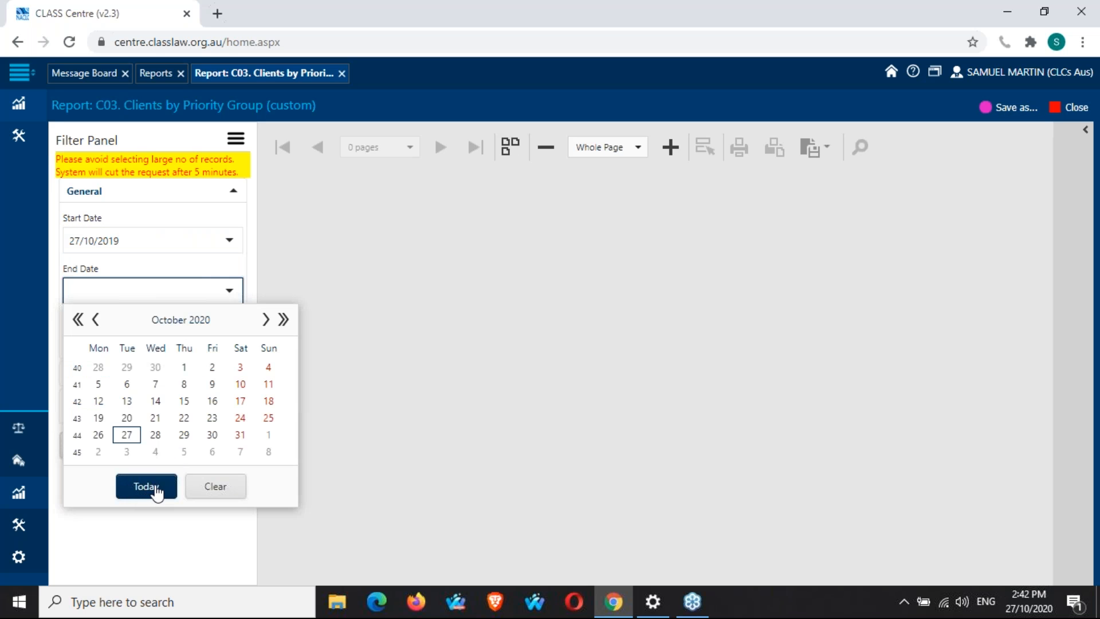
{"action": "left_click", "coordinate": [156, 492]}
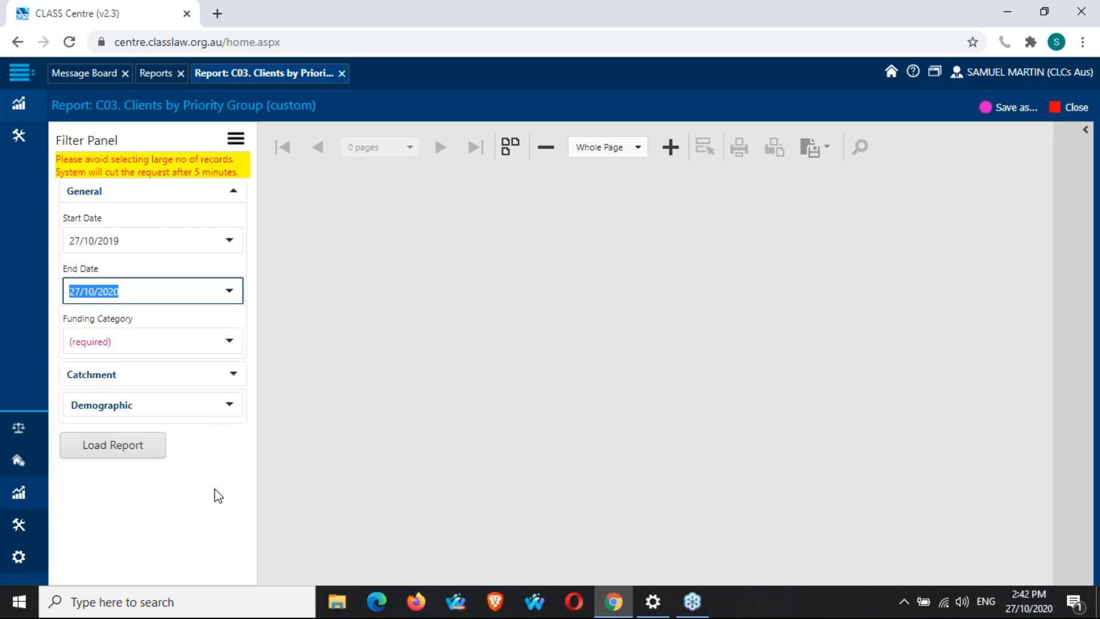
{"action": "left_click", "coordinate": [215, 490]}
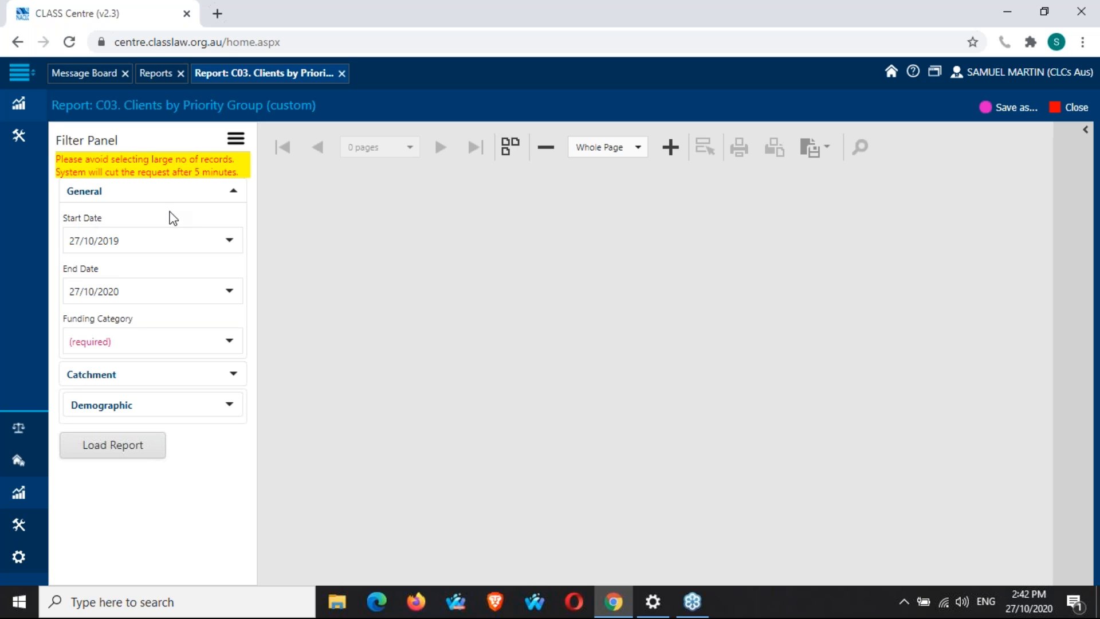
Select all funding categories in the Funding Category filter.
{"action": "left_click", "coordinate": [231, 344]}
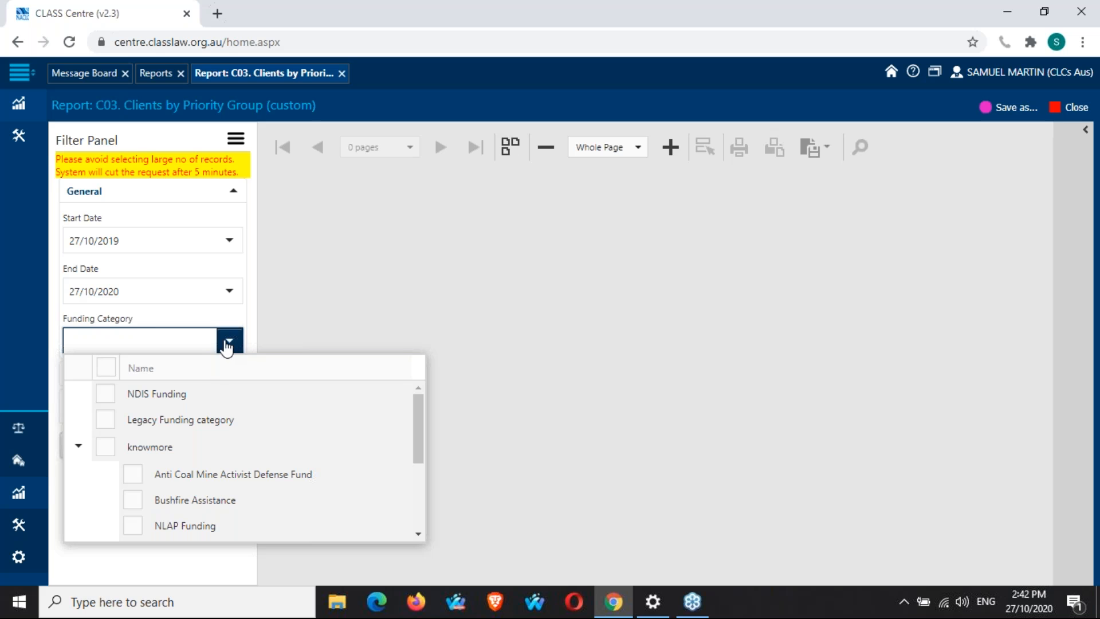
{"action": "scroll", "coordinate": [246, 432], "scroll_direction": "down", "scroll_amount": 5}
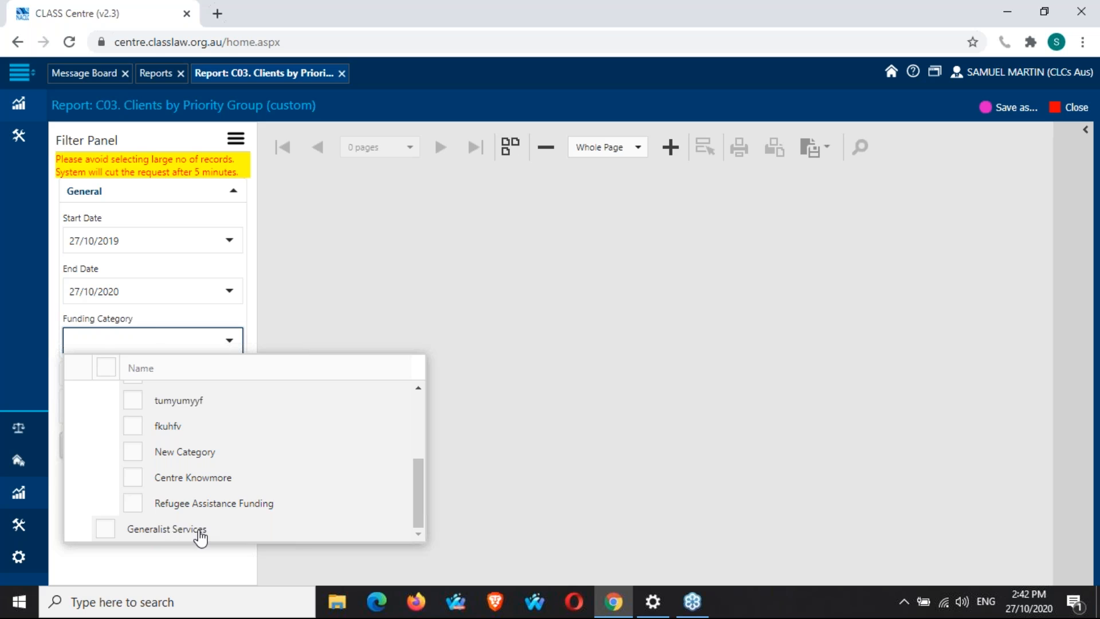
{"action": "scroll", "coordinate": [198, 533], "scroll_direction": "up", "scroll_amount": 5}
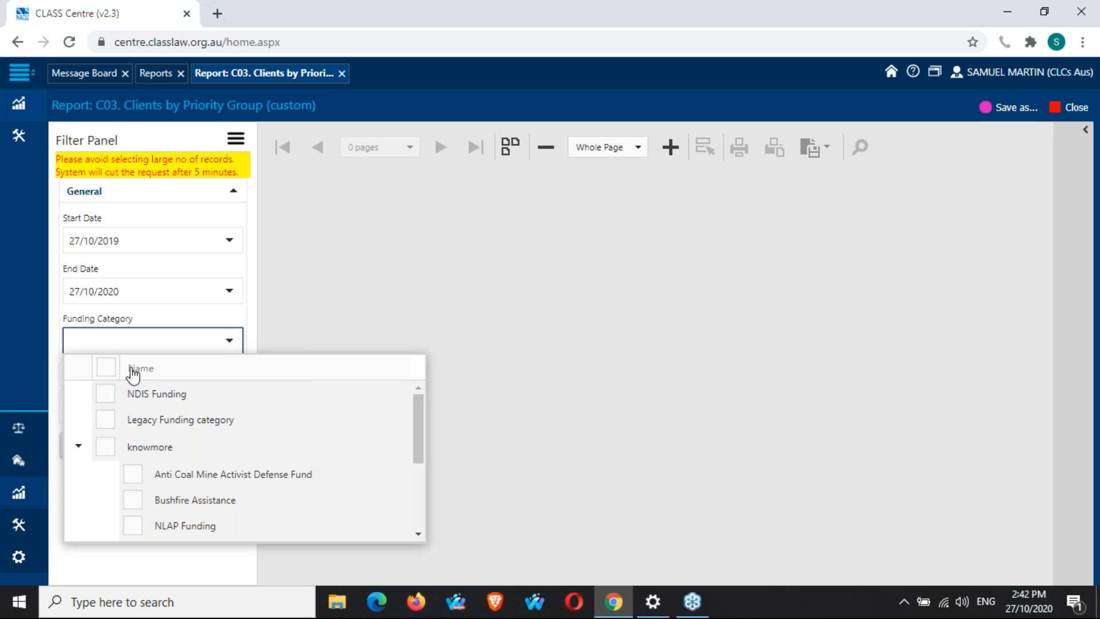
{"action": "left_click", "coordinate": [101, 362]}
{"action": "left_click", "coordinate": [105, 368]}
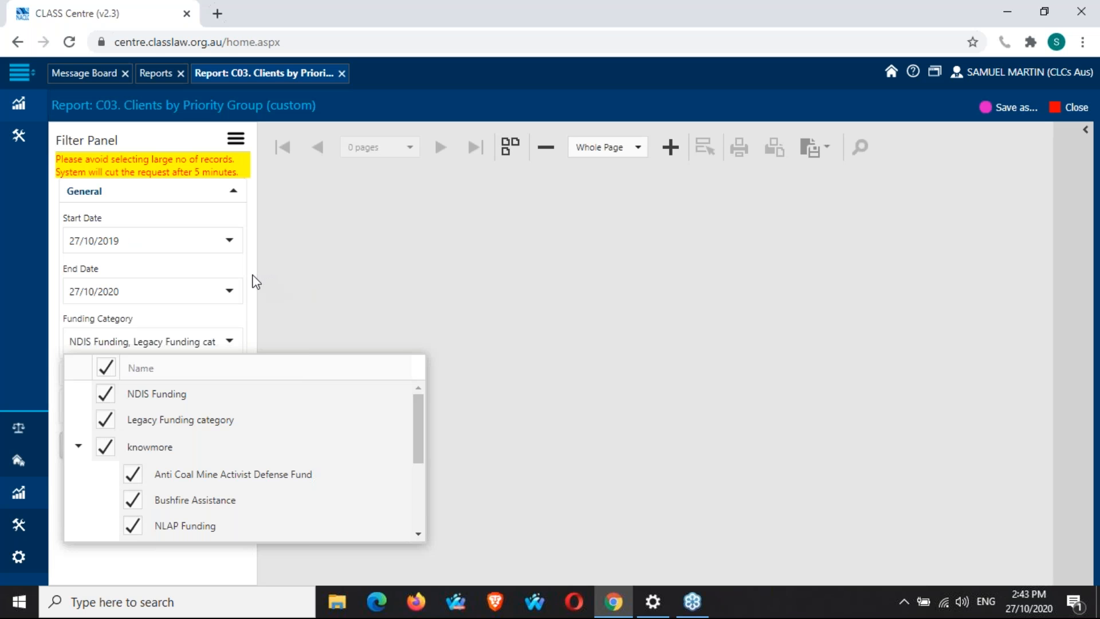
{"action": "left_click", "coordinate": [256, 281]}
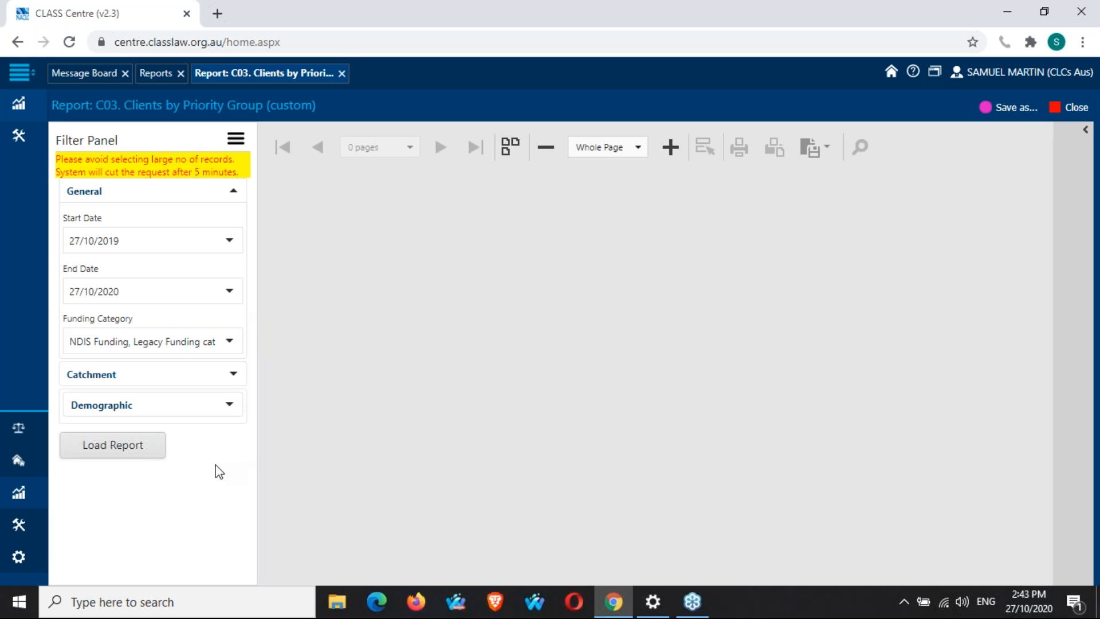
Load the report with these filters and view the preview at 100% zoom.
{"action": "left_click", "coordinate": [121, 452]}
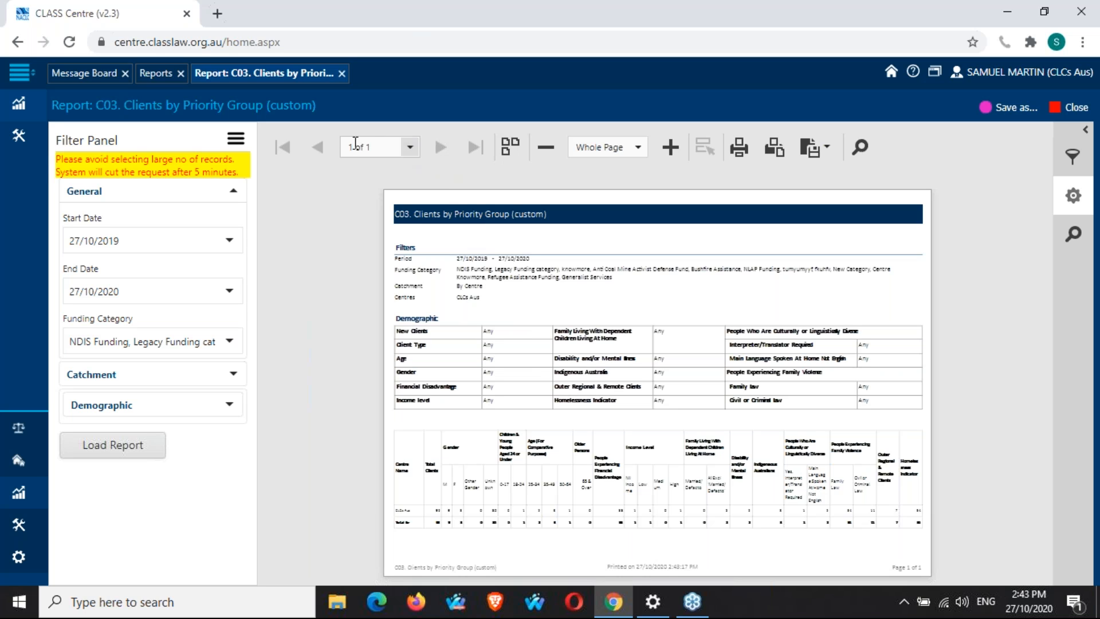
{"action": "left_click", "coordinate": [410, 149]}
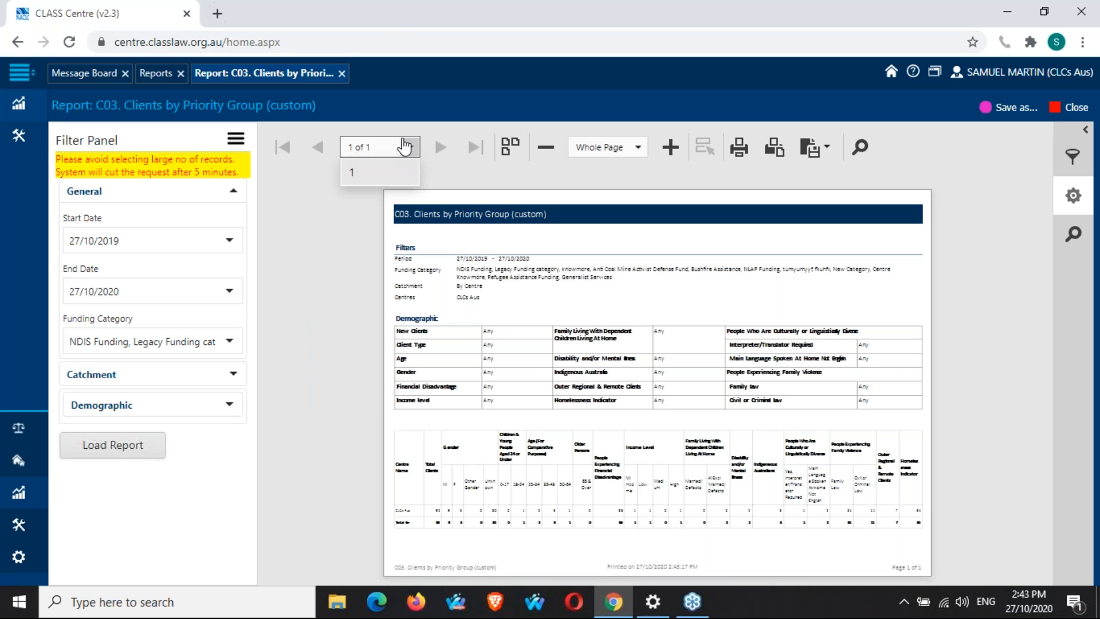
{"action": "left_click", "coordinate": [411, 147]}
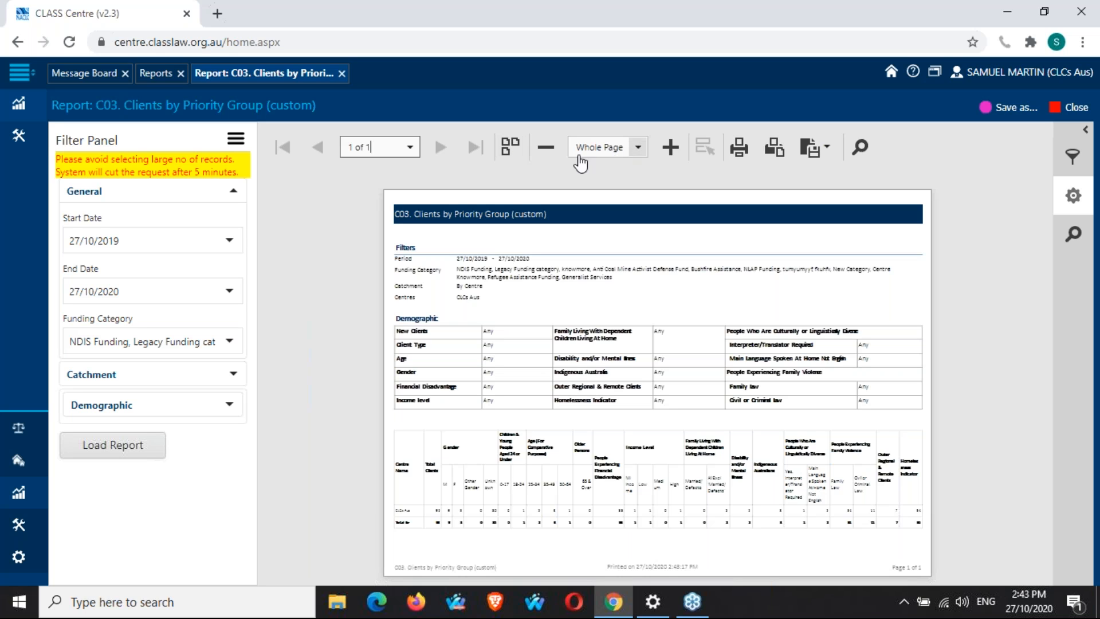
{"action": "left_click", "coordinate": [639, 149]}
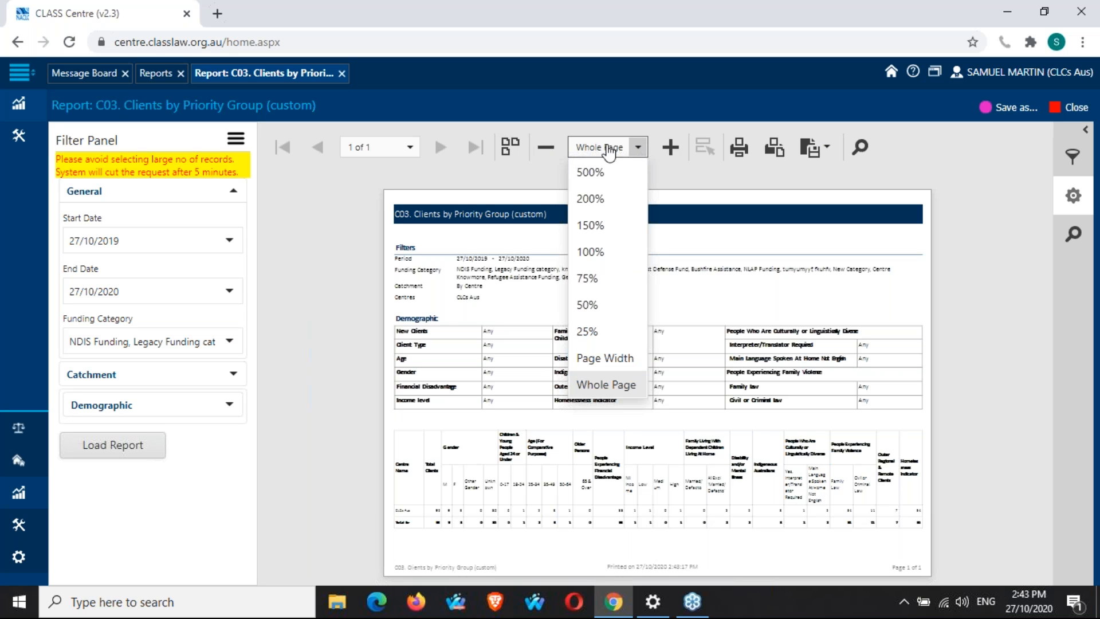
{"action": "left_click", "coordinate": [607, 258]}
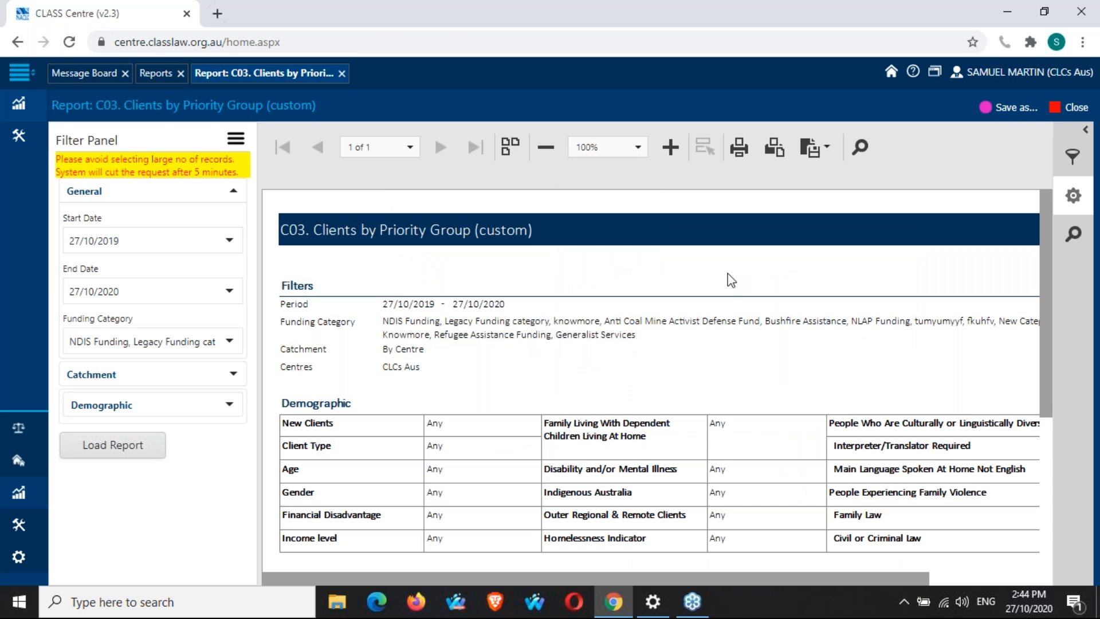
Read through the report's filters, demographic criteria and client totals table.
{"action": "scroll", "coordinate": [732, 280], "scroll_direction": "down", "scroll_amount": 1}
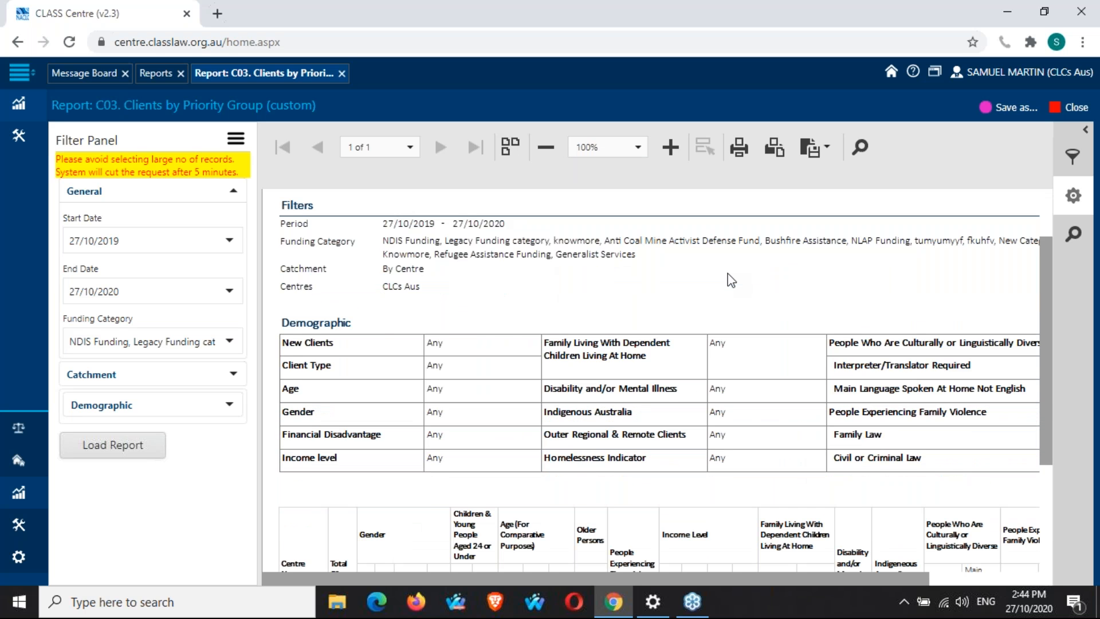
{"action": "scroll", "coordinate": [732, 280], "scroll_direction": "up", "scroll_amount": 1}
{"action": "scroll", "coordinate": [731, 280], "scroll_direction": "down", "scroll_amount": 1}
{"action": "scroll", "coordinate": [731, 280], "scroll_direction": "up", "scroll_amount": 1}
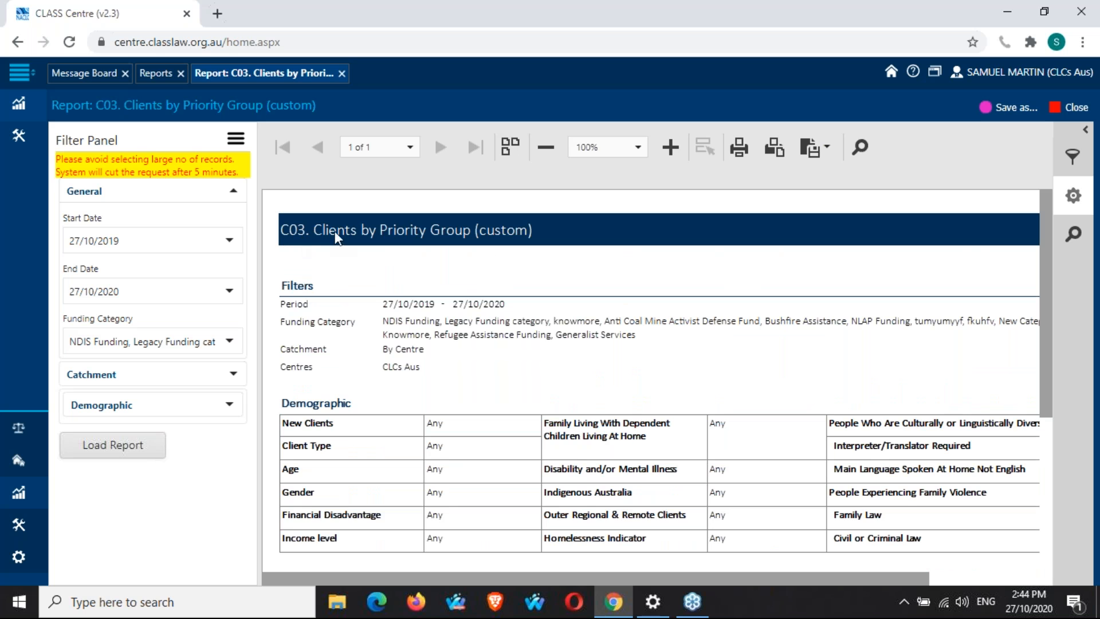
{"action": "scroll", "coordinate": [417, 238], "scroll_direction": "down", "scroll_amount": 1}
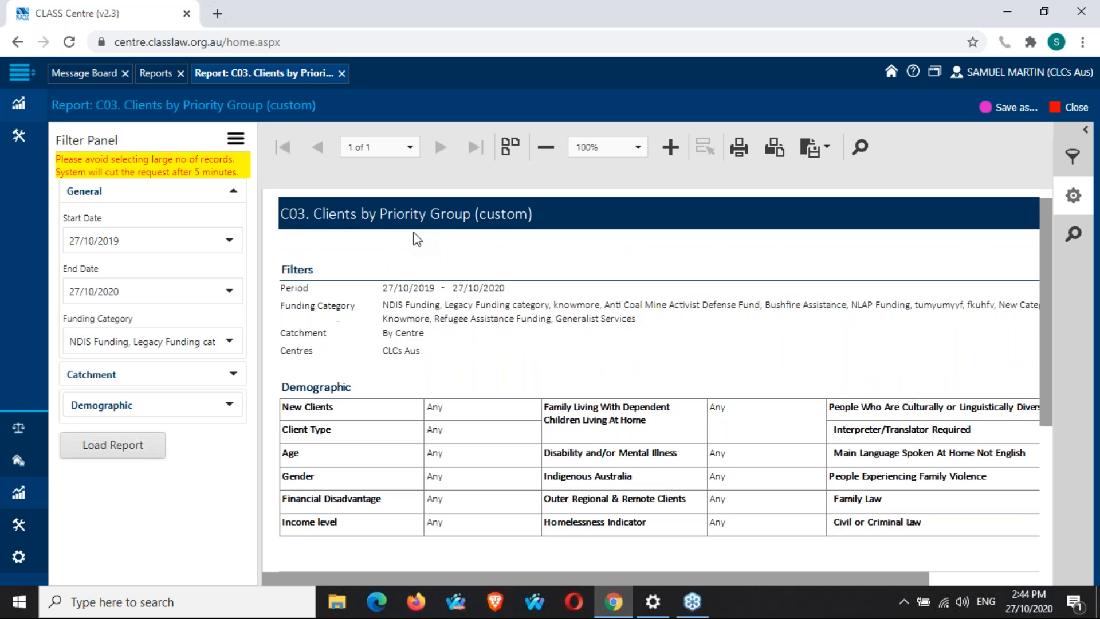
{"action": "scroll", "coordinate": [417, 238], "scroll_direction": "down", "scroll_amount": 1}
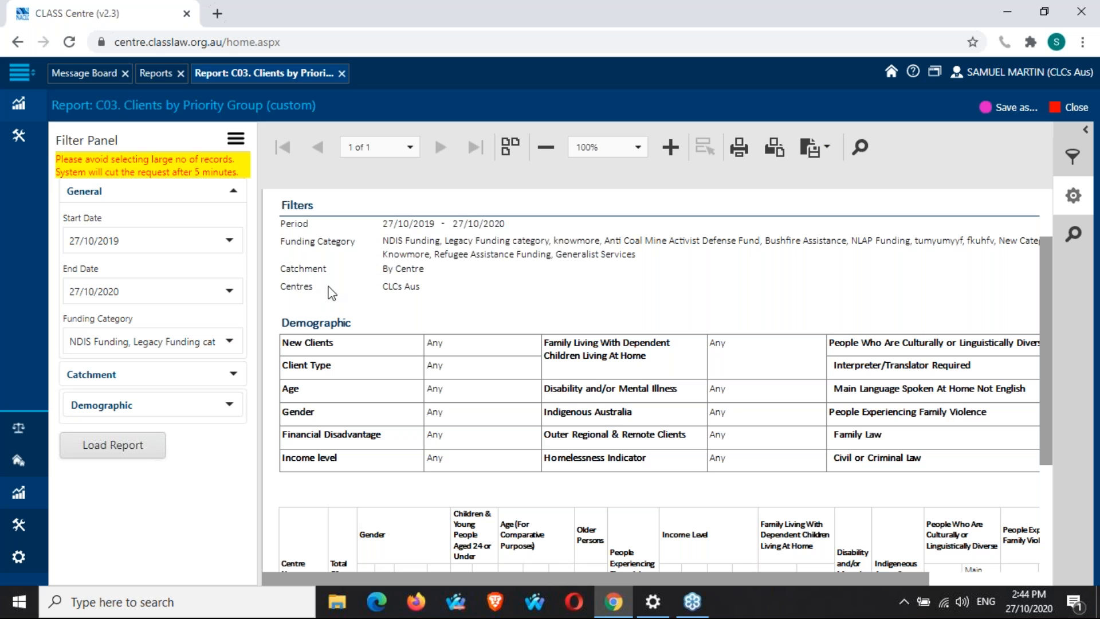
{"action": "scroll", "coordinate": [554, 304], "scroll_direction": "down", "scroll_amount": 1}
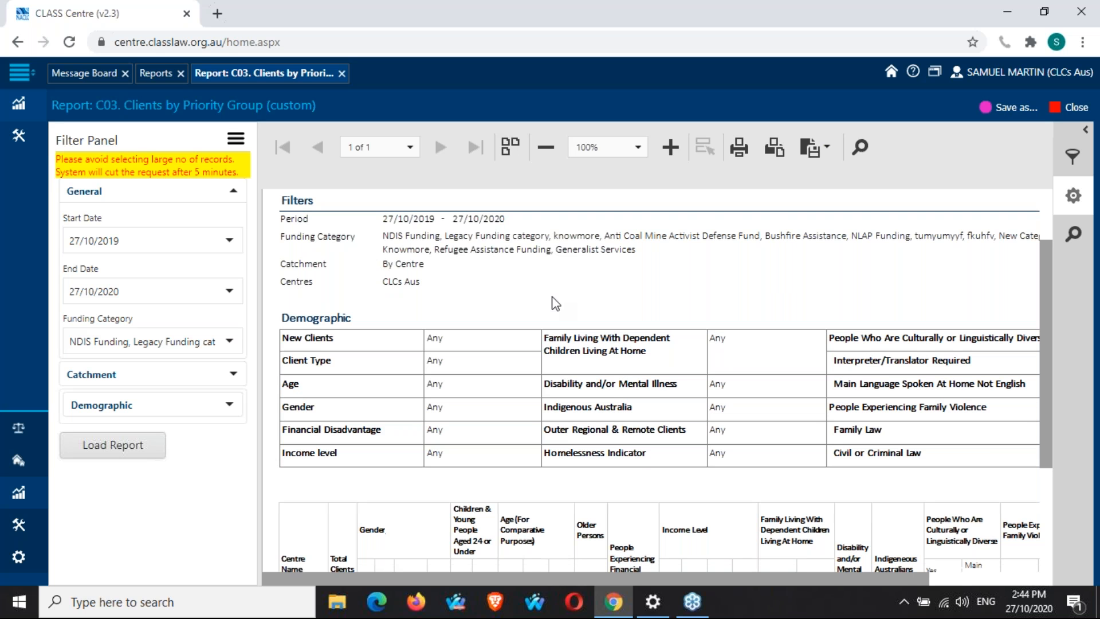
{"action": "scroll", "coordinate": [555, 303], "scroll_direction": "down", "scroll_amount": 3}
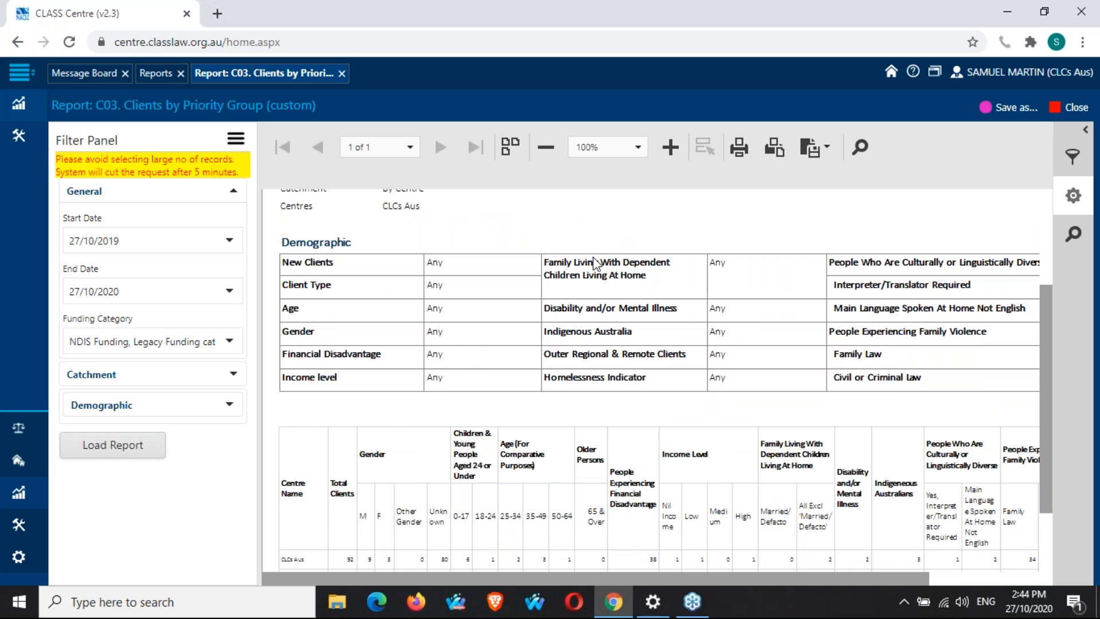
{"action": "scroll", "coordinate": [596, 263], "scroll_direction": "down", "scroll_amount": 1}
{"action": "scroll", "coordinate": [596, 263], "scroll_direction": "down", "scroll_amount": 4}
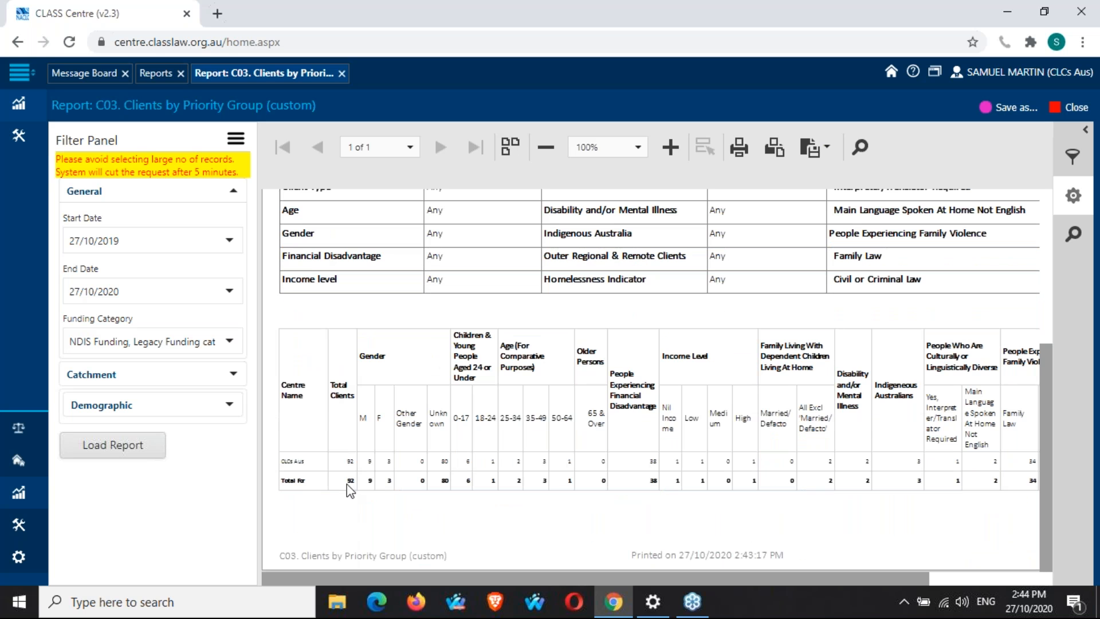
Zoom the preview to 150% and scroll across the client totals table columns.
{"action": "left_click", "coordinate": [608, 147]}
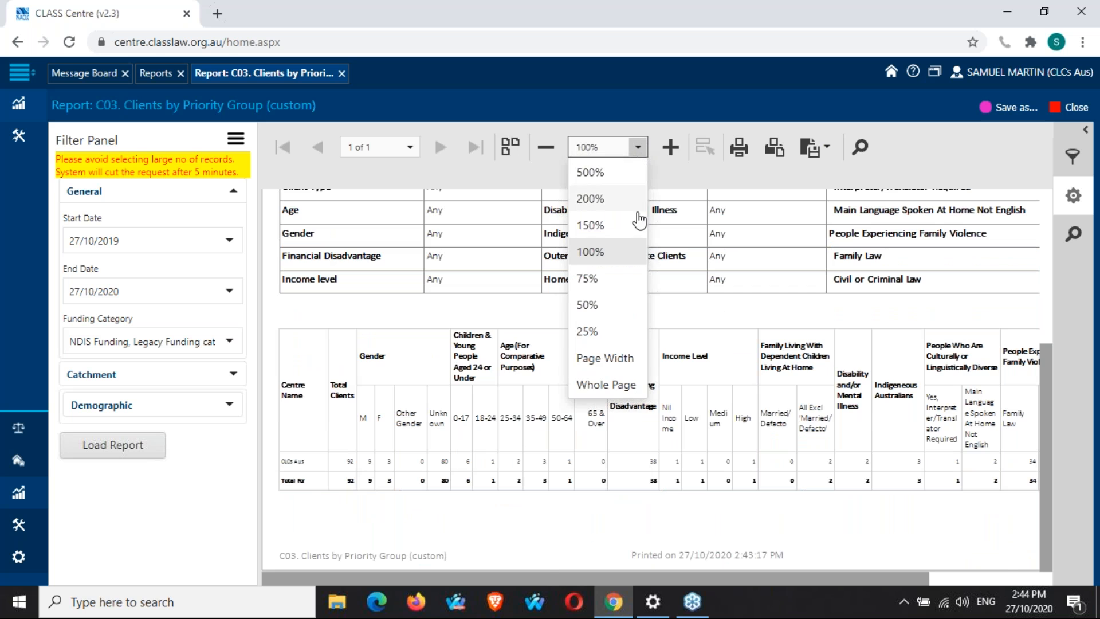
{"action": "left_click", "coordinate": [612, 229]}
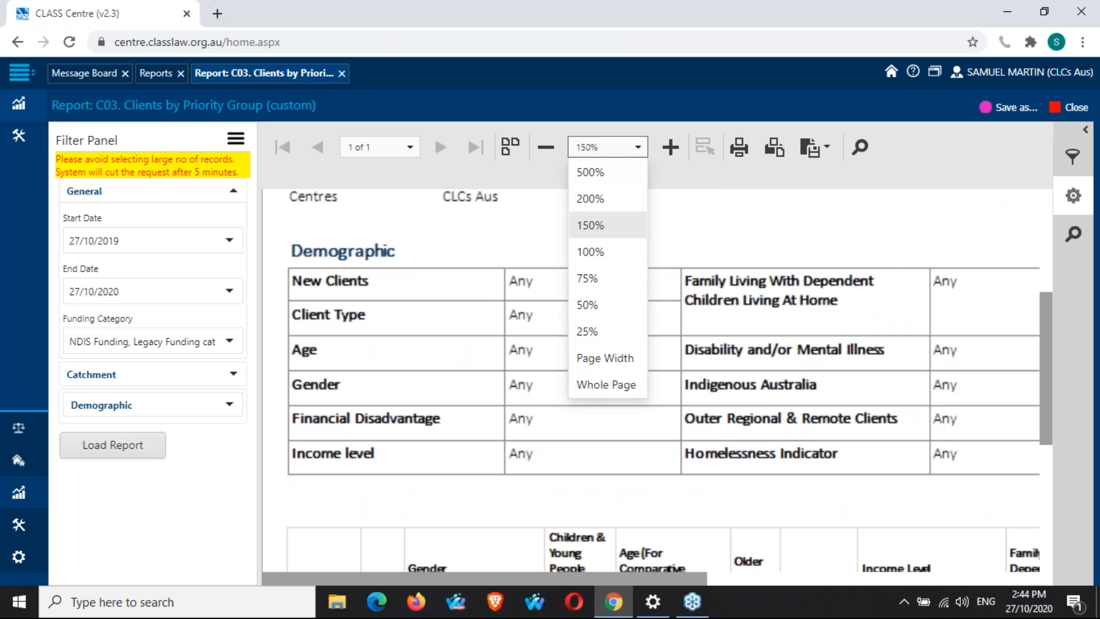
{"action": "scroll", "coordinate": [560, 386], "scroll_direction": "down", "scroll_amount": 5}
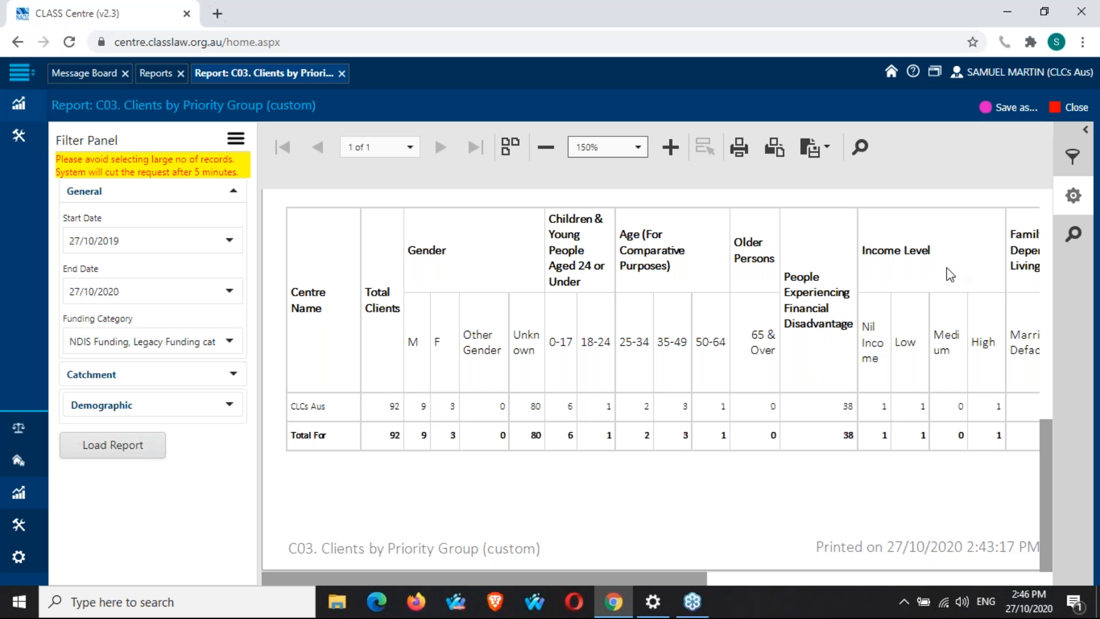
{"action": "left_click_drag", "start_coordinate": [611, 580], "coordinate": [920, 568]}
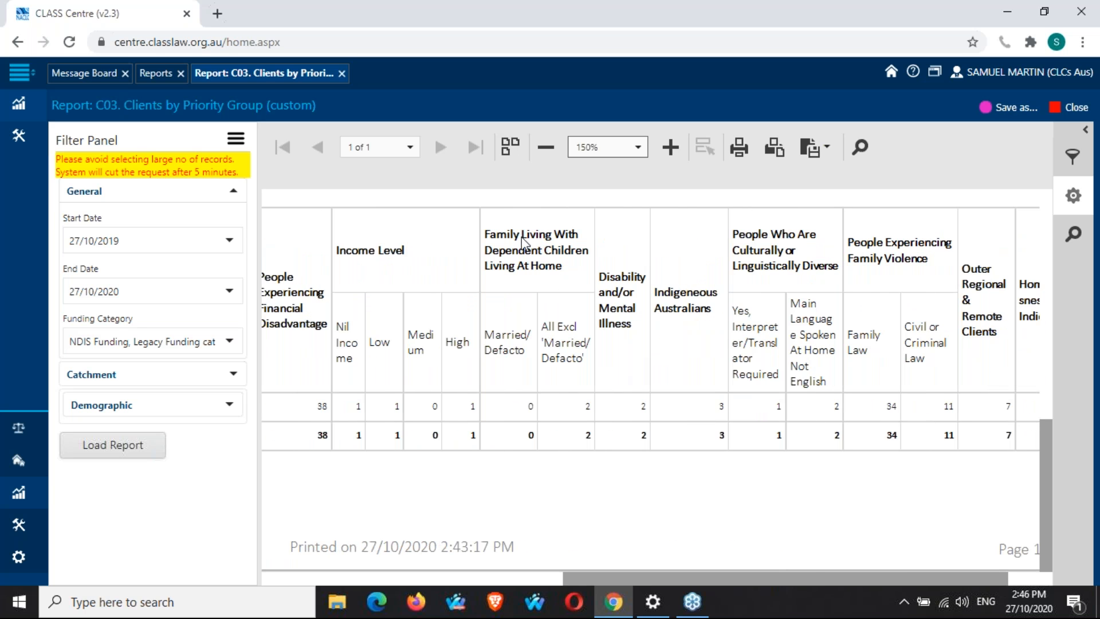
{"action": "left_click_drag", "start_coordinate": [670, 577], "coordinate": [709, 580]}
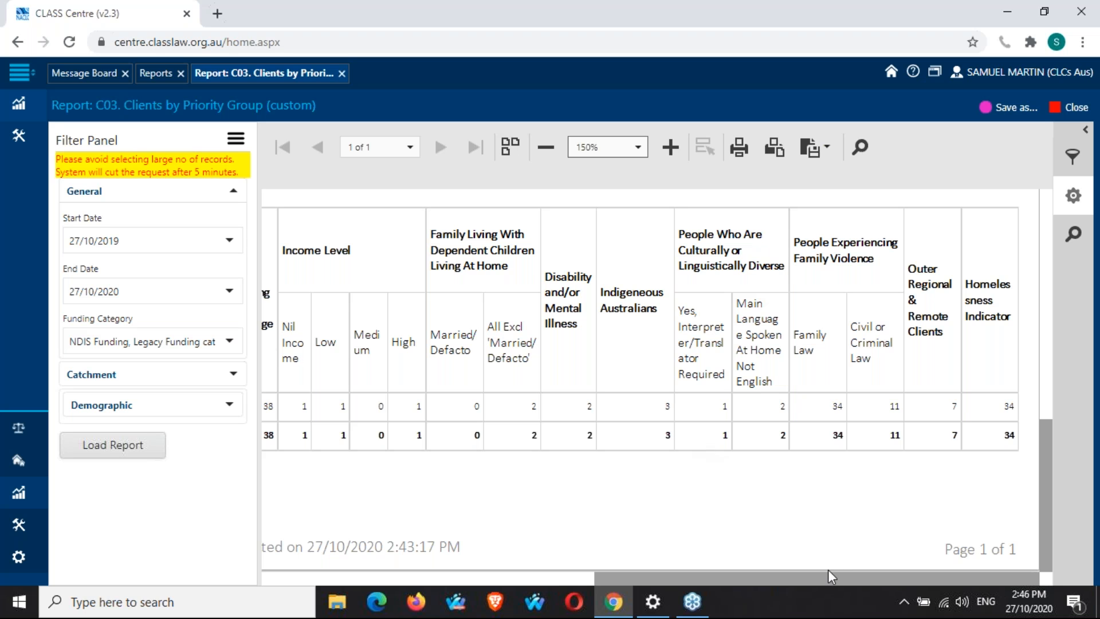
{"action": "left_click_drag", "start_coordinate": [833, 576], "coordinate": [501, 579]}
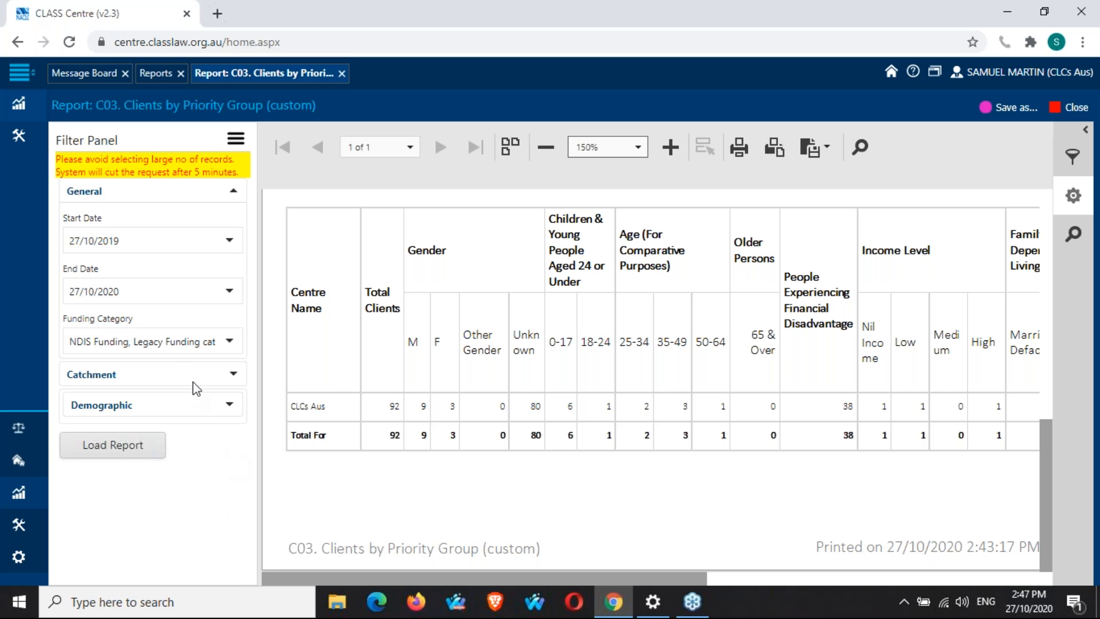
Expand the Catchment filters and set Aggregate to Aggregate by Administrative Boundary.
{"action": "left_click", "coordinate": [227, 375]}
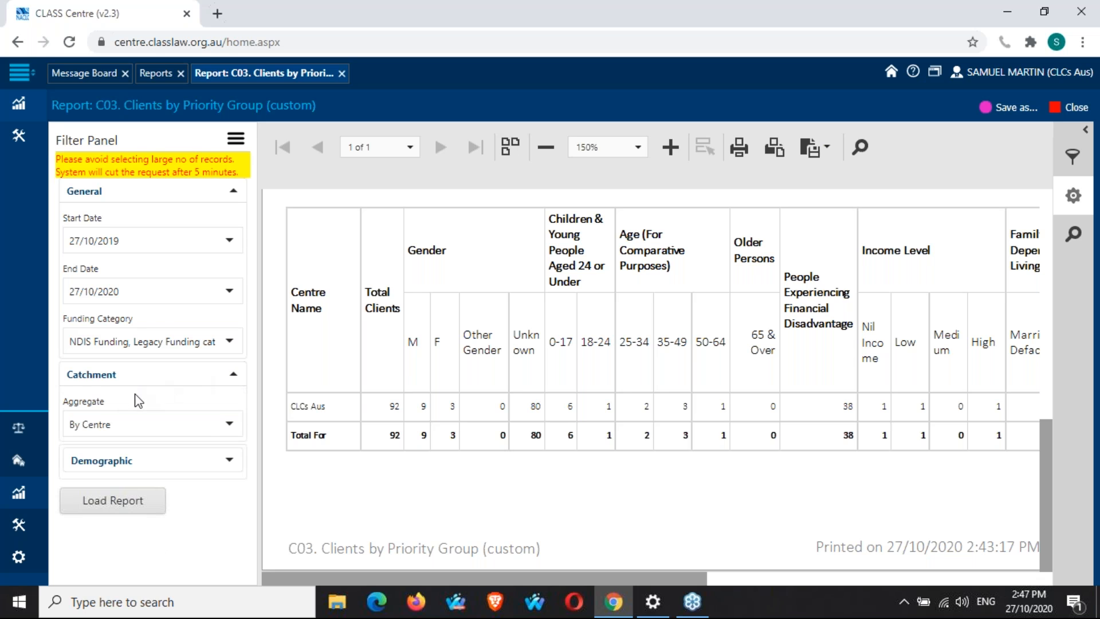
{"action": "left_click", "coordinate": [232, 427]}
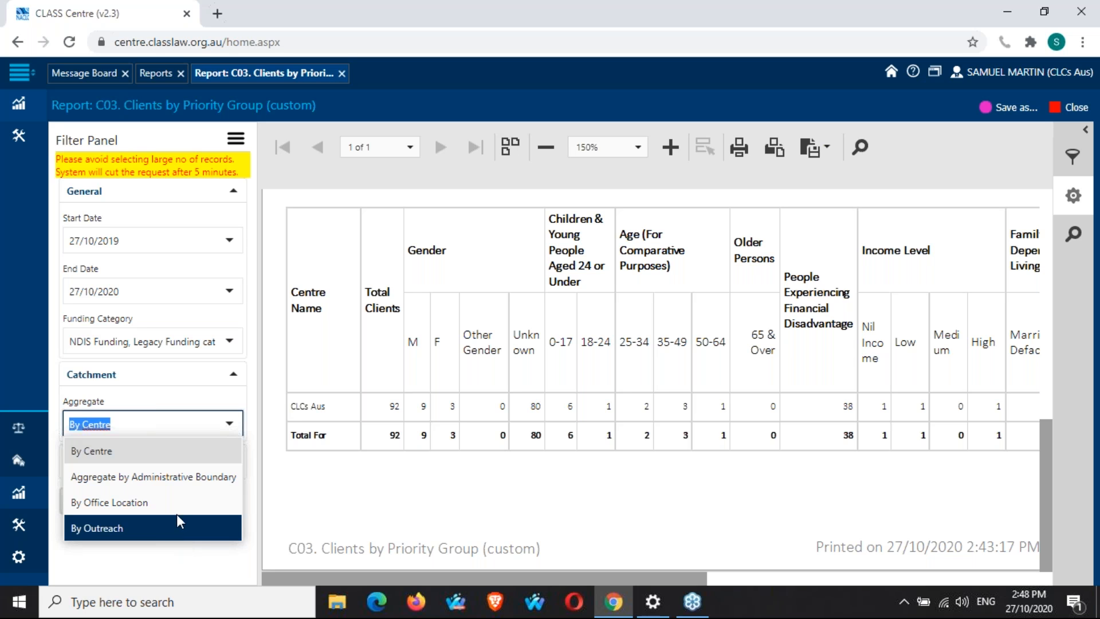
{"action": "left_click", "coordinate": [191, 486]}
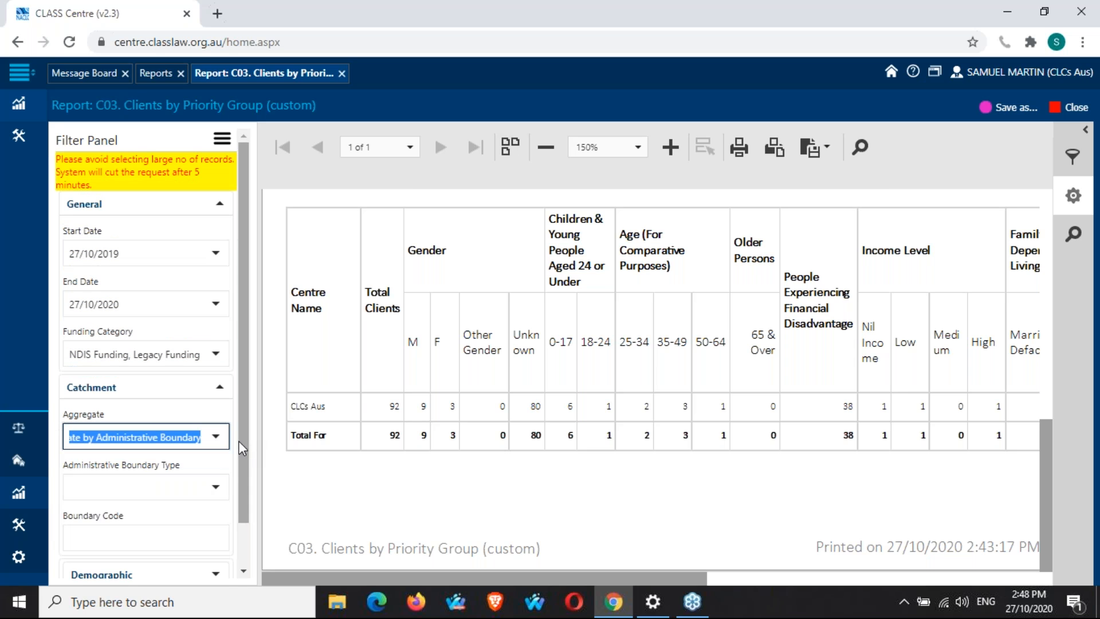
{"action": "left_click", "coordinate": [235, 446]}
{"action": "scroll", "coordinate": [236, 446], "scroll_direction": "down", "scroll_amount": 1}
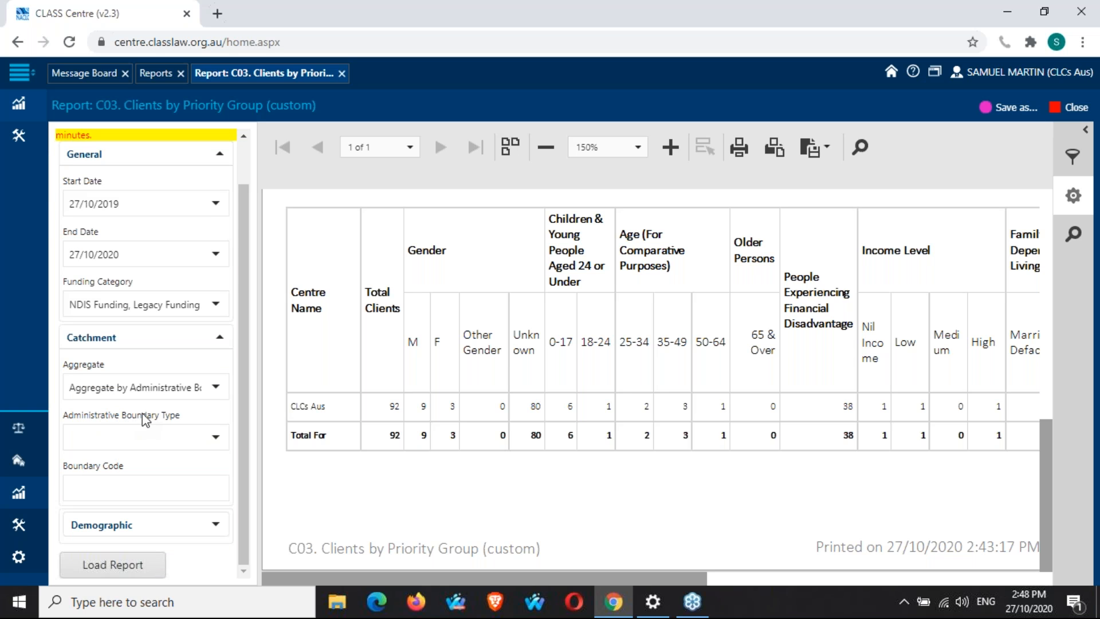
Set the Administrative Boundary Type catchment filter to Suburb.
{"action": "left_click", "coordinate": [215, 435]}
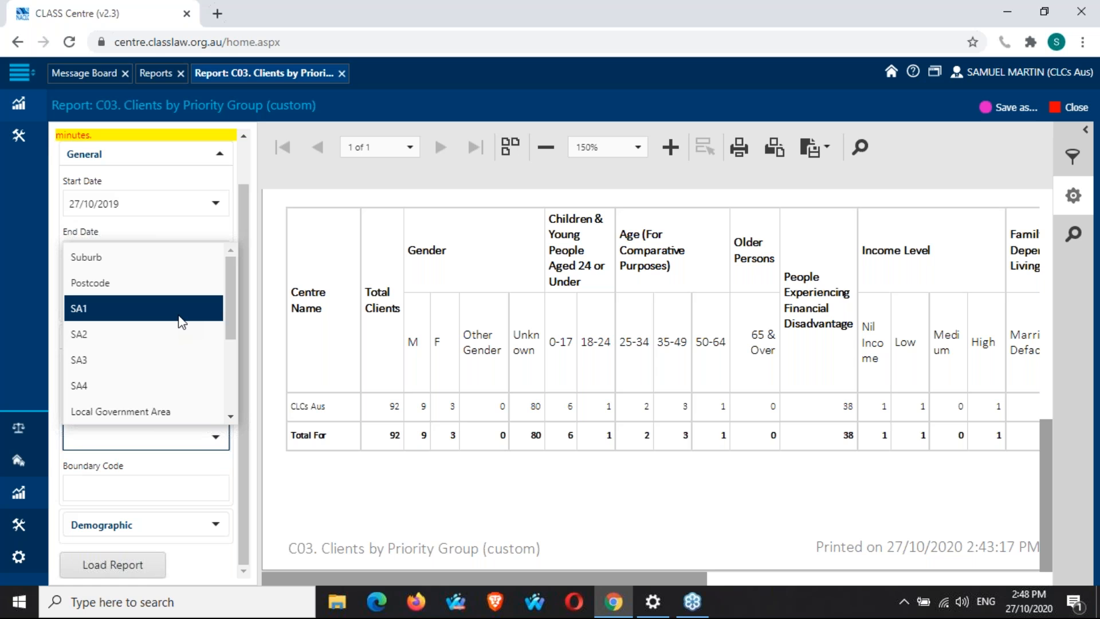
{"action": "scroll", "coordinate": [182, 322], "scroll_direction": "down", "scroll_amount": 3}
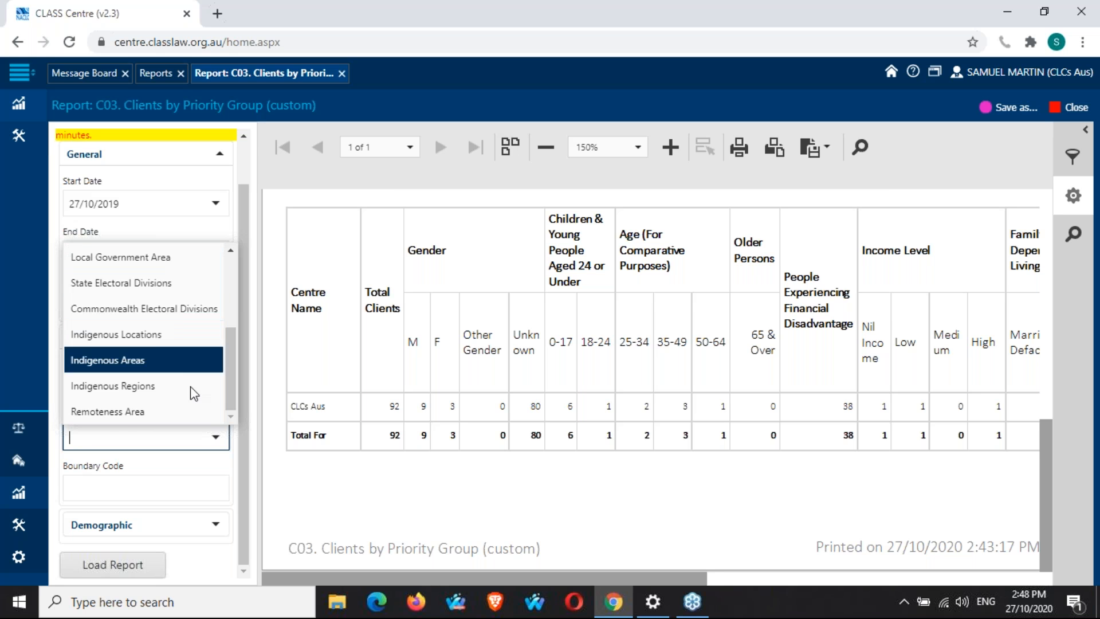
{"action": "scroll", "coordinate": [192, 367], "scroll_direction": "up", "scroll_amount": 3}
{"action": "left_click", "coordinate": [177, 253]}
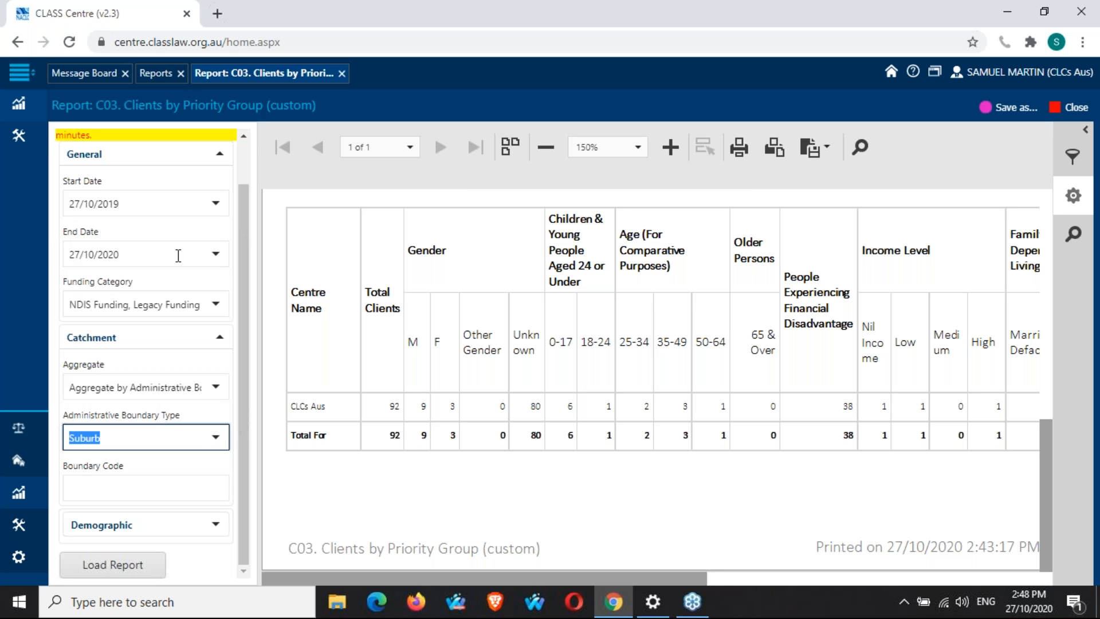
{"action": "left_click", "coordinate": [252, 362]}
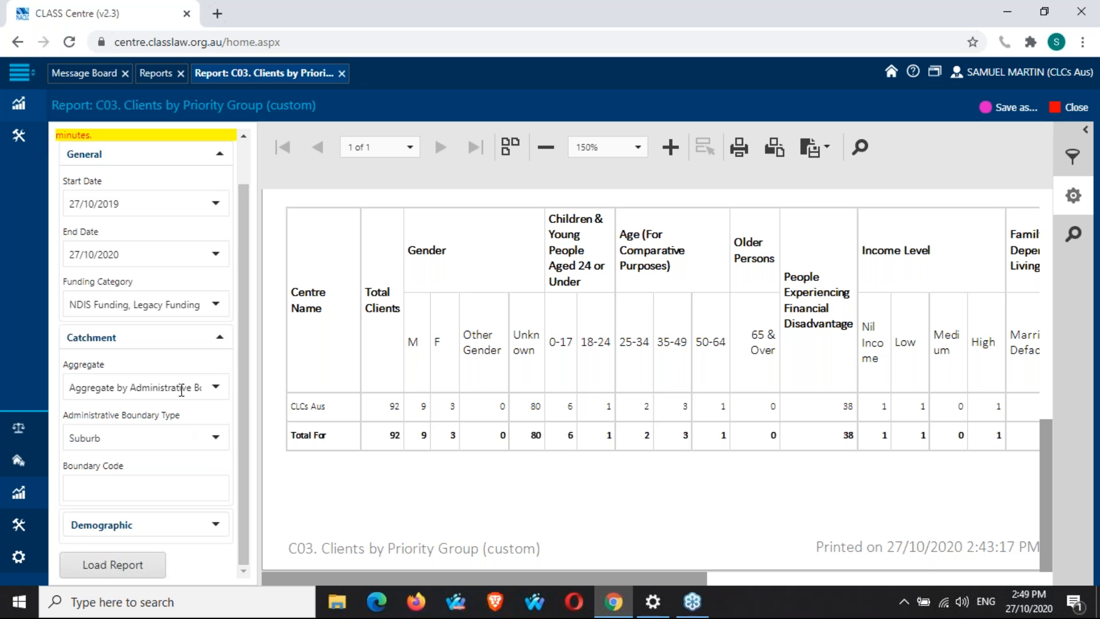
Load the report aggregated by suburb and view the client totals table at 150% zoom.
{"action": "left_click", "coordinate": [123, 569]}
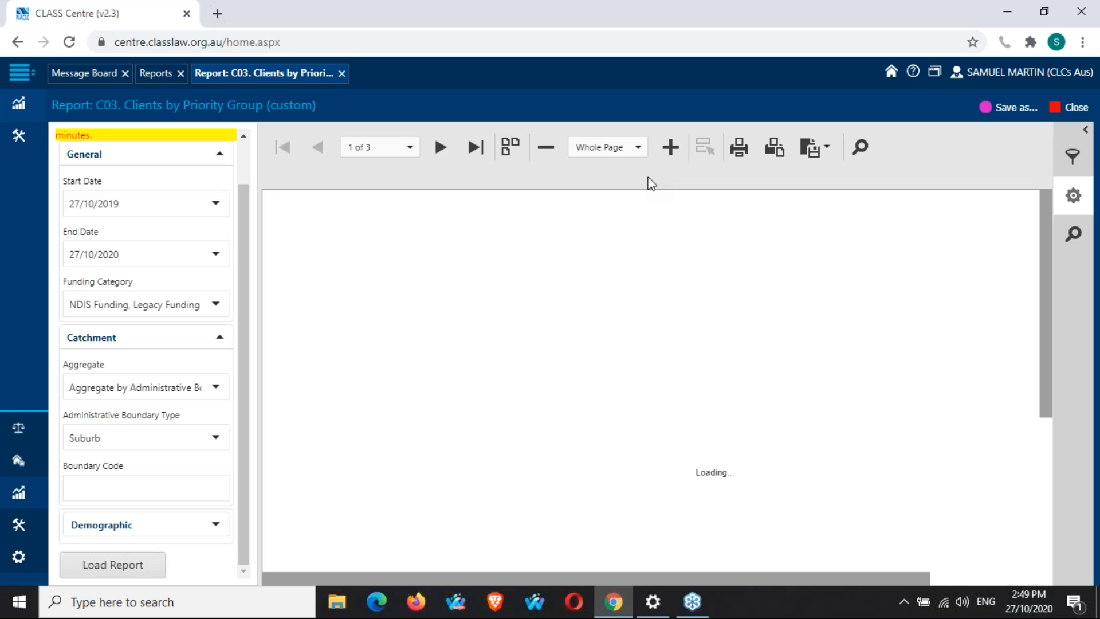
{"action": "left_click", "coordinate": [638, 148]}
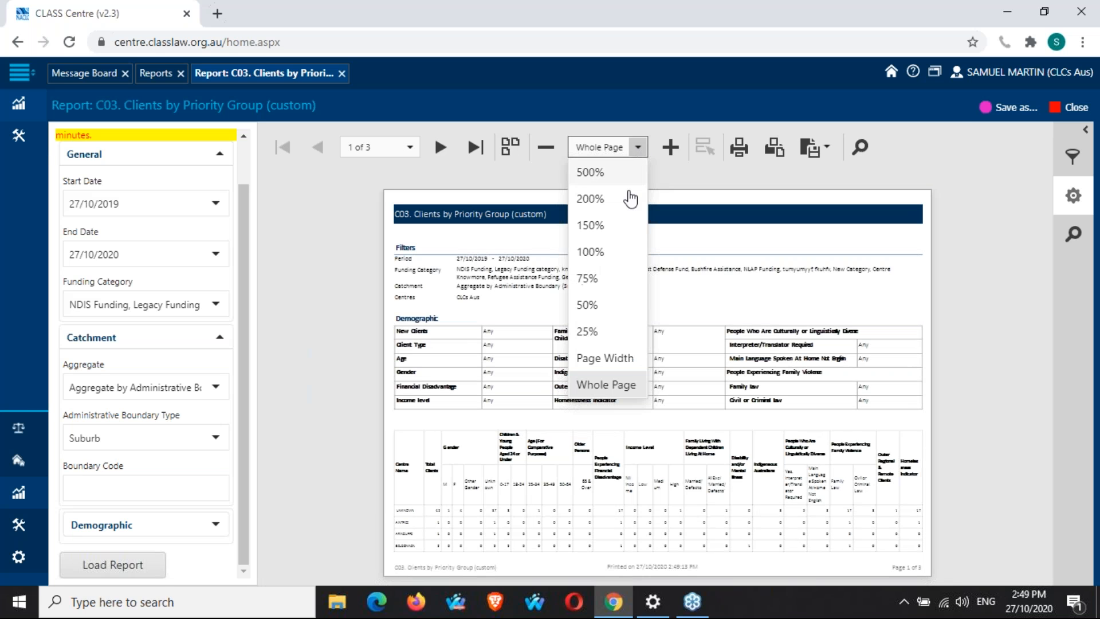
{"action": "left_click", "coordinate": [616, 229]}
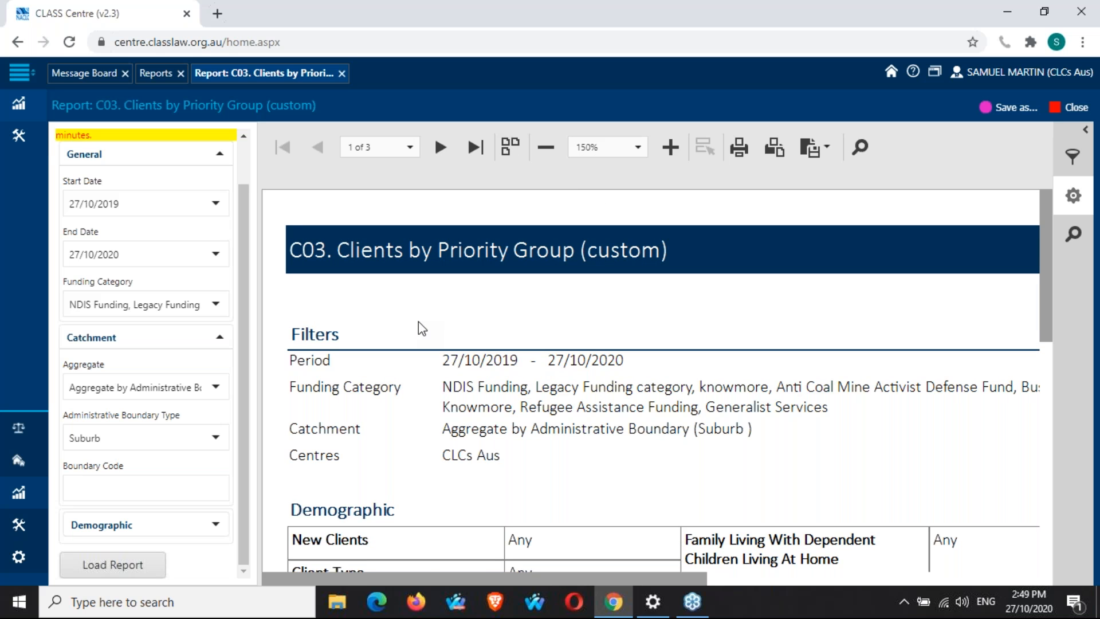
{"action": "scroll", "coordinate": [419, 325], "scroll_direction": "down", "scroll_amount": 10}
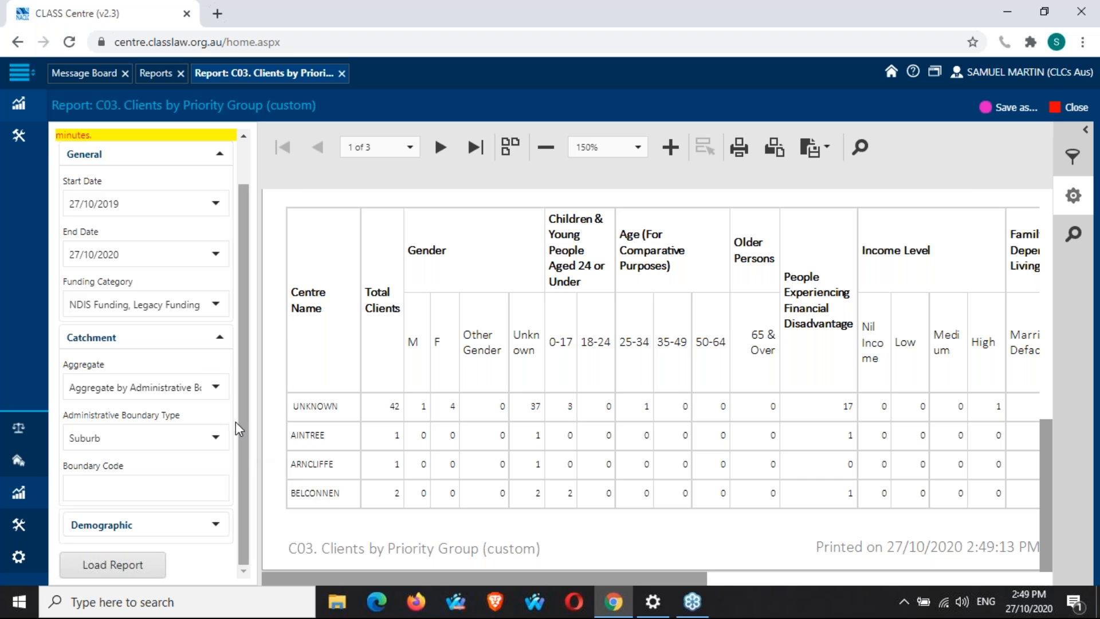
Set the Catchment Aggregate back to By Centre and collapse the Catchment filters.
{"action": "left_click", "coordinate": [217, 392]}
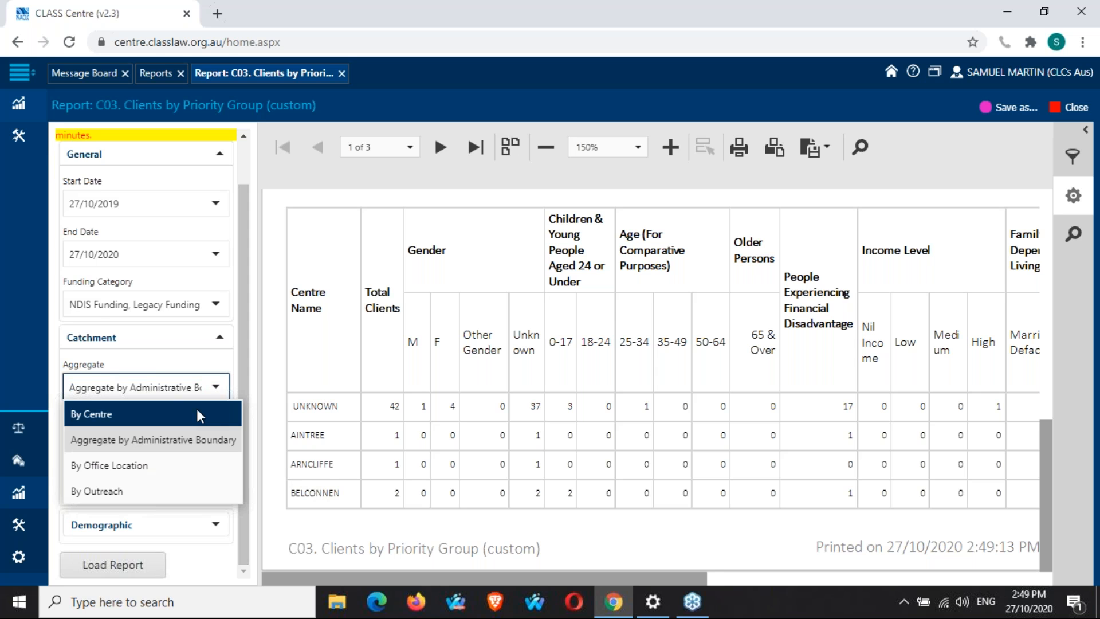
{"action": "left_click", "coordinate": [198, 408]}
{"action": "left_click", "coordinate": [232, 370]}
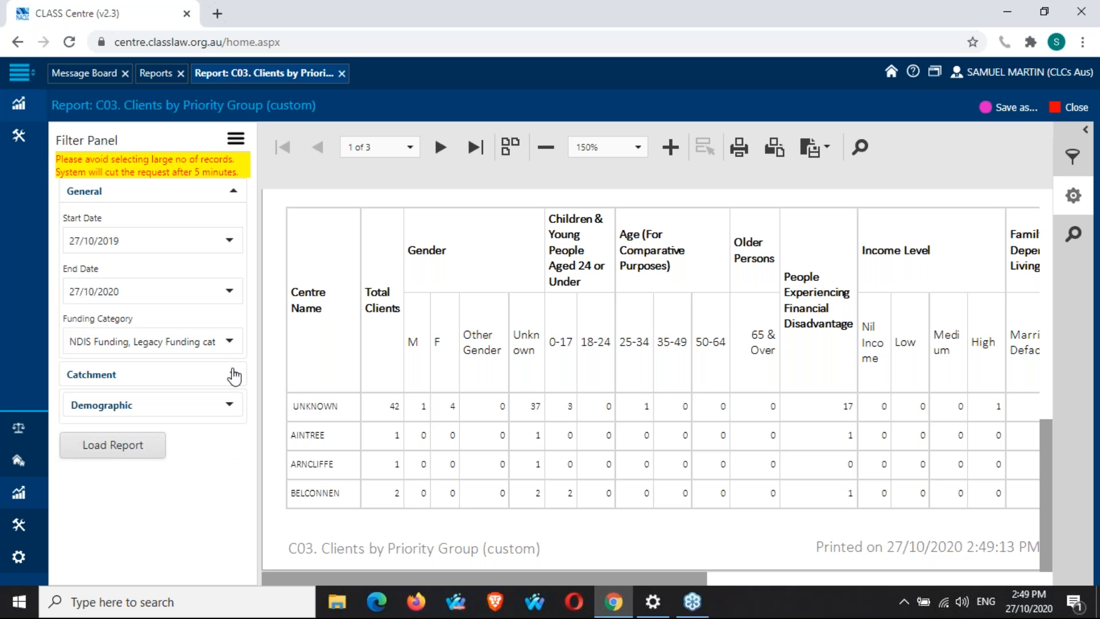
Expand the Demographic filters and set both Indigenous Australian and Outer Regional & Remote Clients to Yes.
{"action": "left_click", "coordinate": [229, 405]}
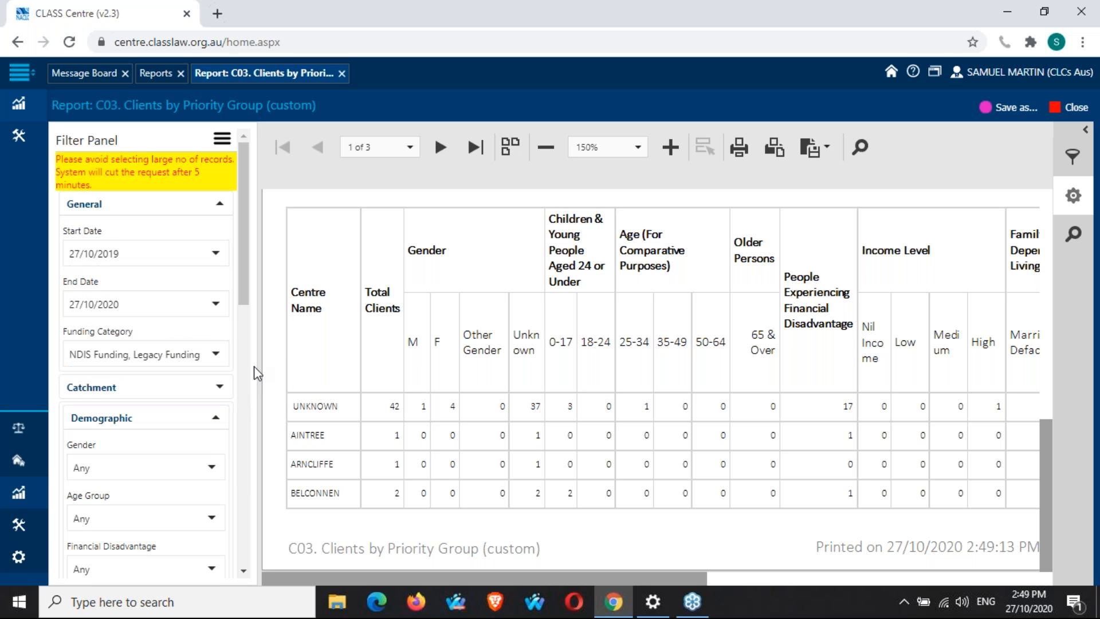
{"action": "scroll", "coordinate": [250, 373], "scroll_direction": "down", "scroll_amount": 1}
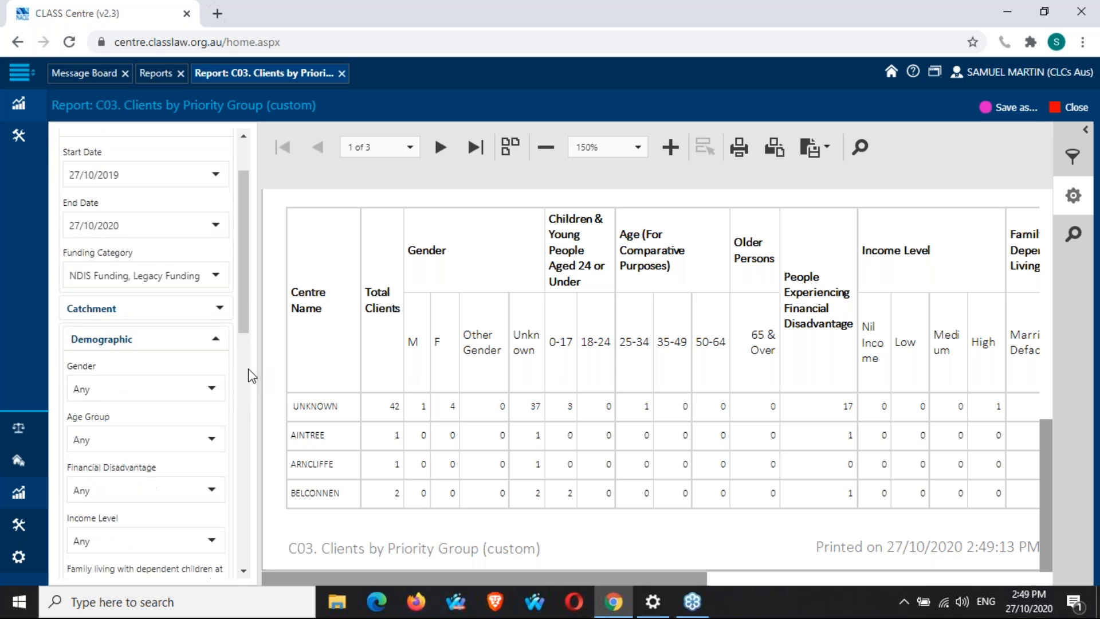
{"action": "scroll", "coordinate": [250, 375], "scroll_direction": "down", "scroll_amount": 1}
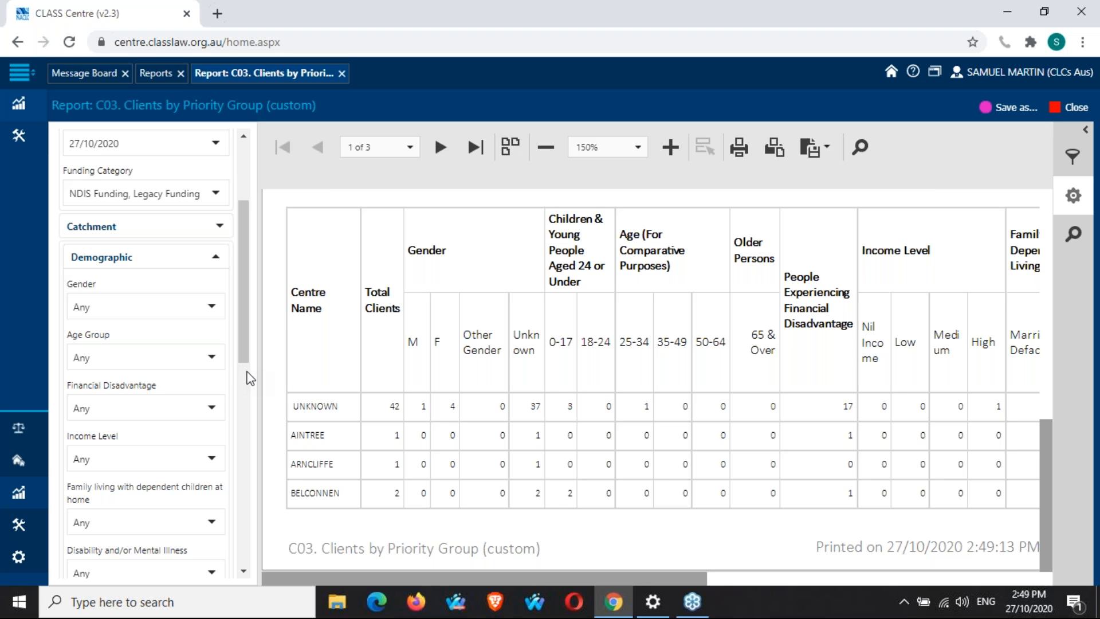
{"action": "scroll", "coordinate": [249, 379], "scroll_direction": "down", "scroll_amount": 1}
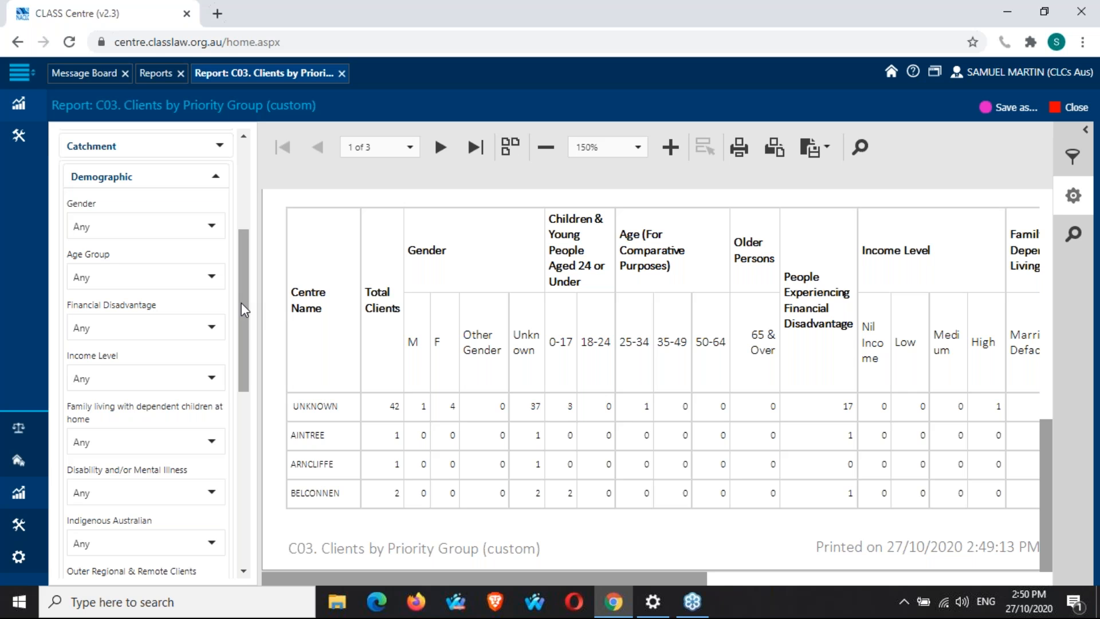
{"action": "scroll", "coordinate": [242, 302], "scroll_direction": "down", "scroll_amount": 3}
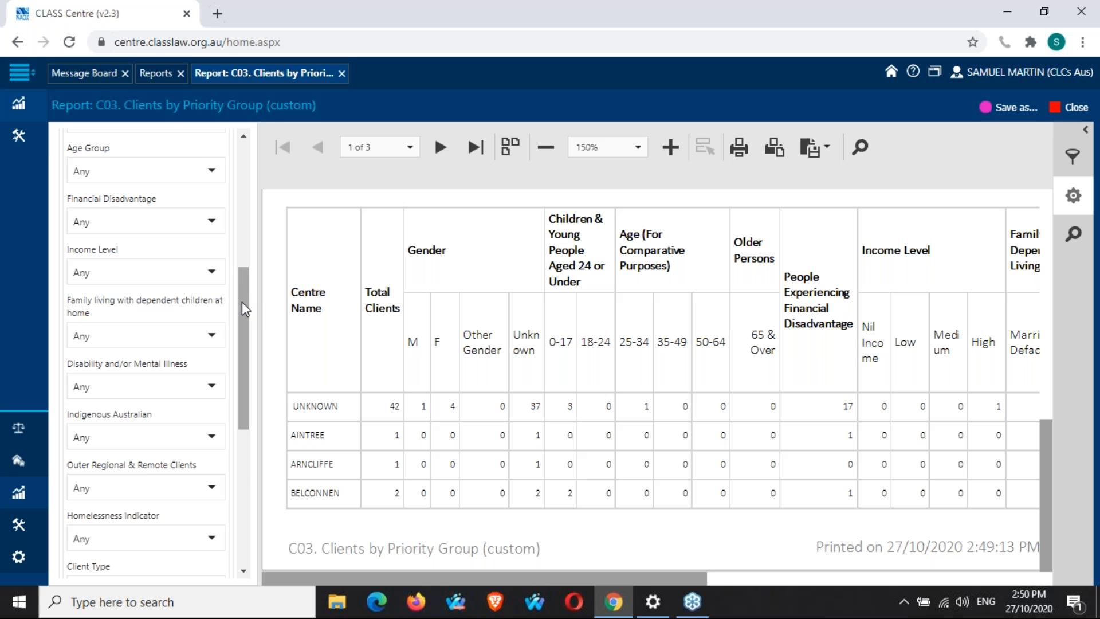
{"action": "scroll", "coordinate": [242, 302], "scroll_direction": "down", "scroll_amount": 5}
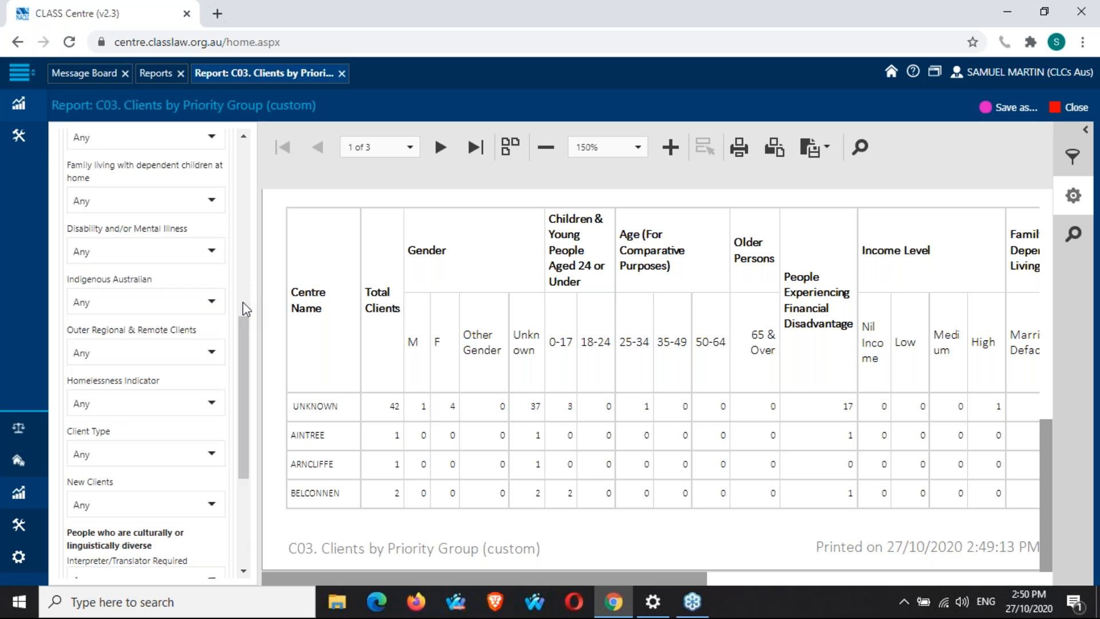
{"action": "left_click", "coordinate": [211, 302]}
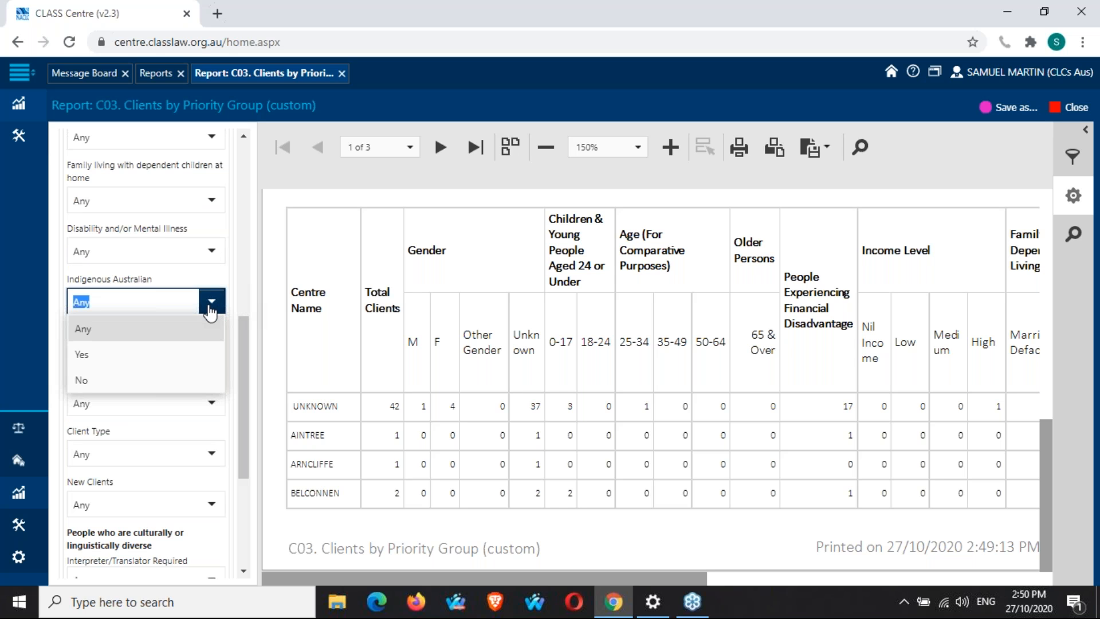
{"action": "left_click", "coordinate": [201, 349]}
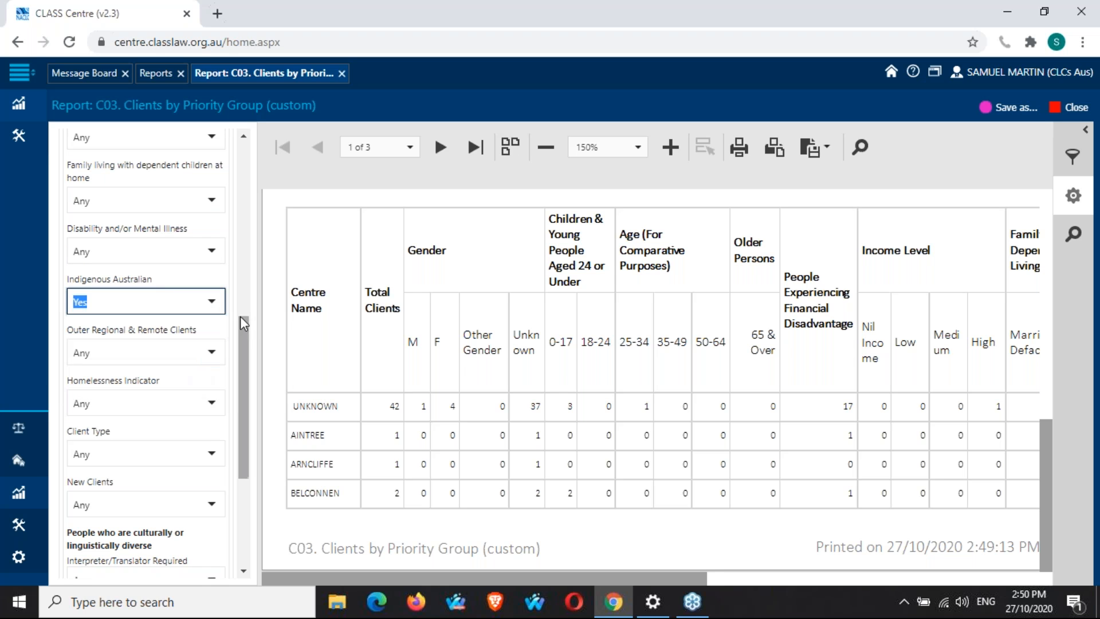
{"action": "left_click", "coordinate": [232, 307]}
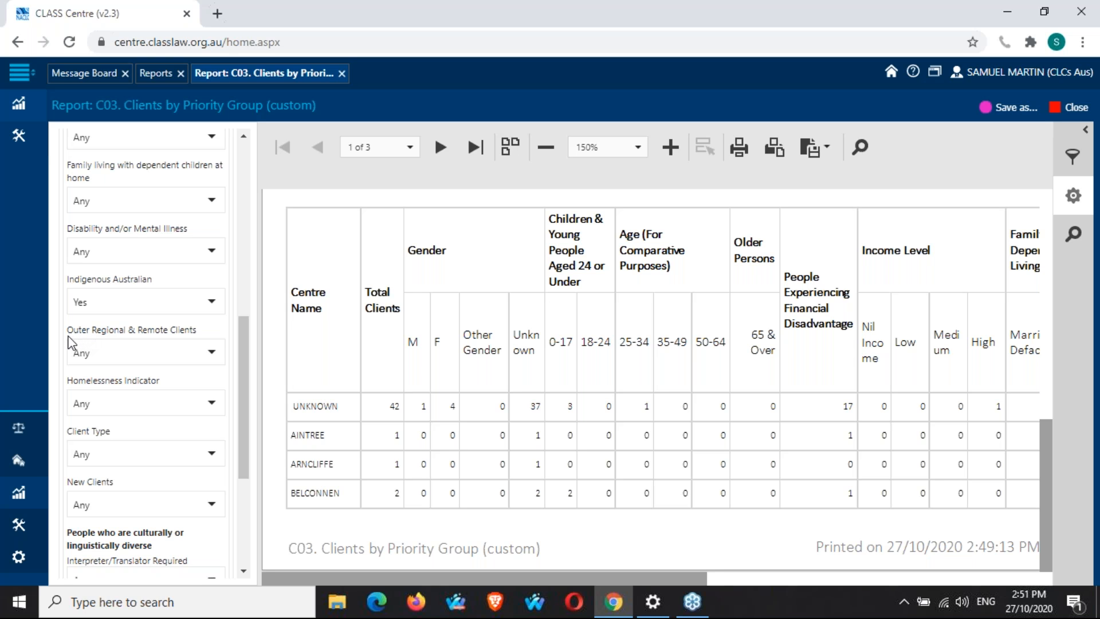
{"action": "left_click", "coordinate": [214, 356]}
{"action": "left_click", "coordinate": [141, 406]}
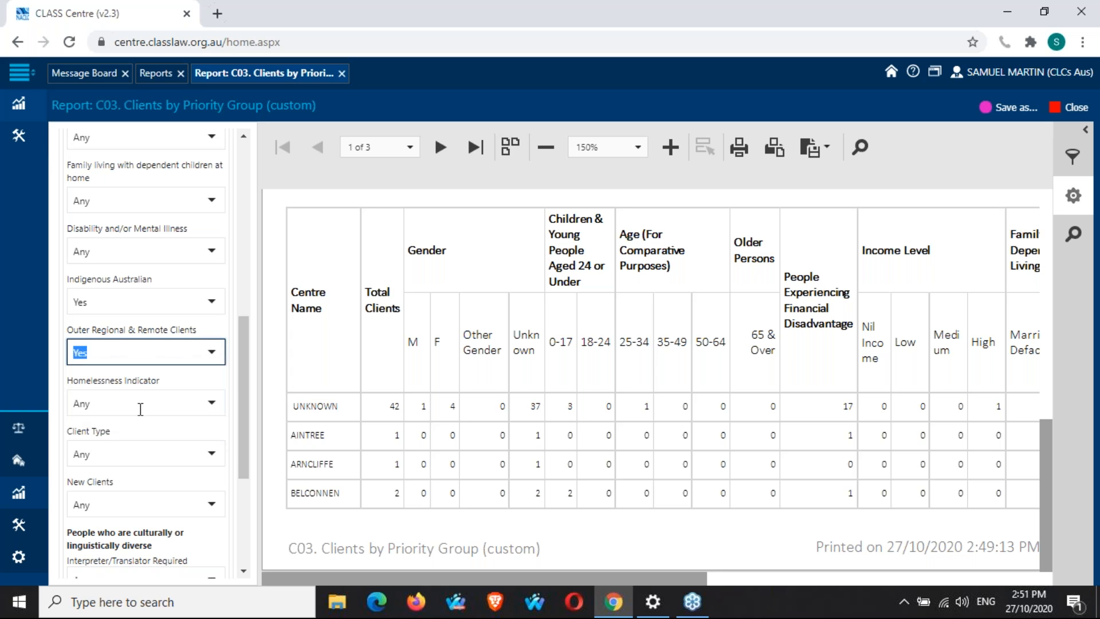
{"action": "left_click", "coordinate": [230, 352]}
Load the report with these demographic filters and set the preview zoom to 150%.
{"action": "scroll", "coordinate": [229, 352], "scroll_direction": "down", "scroll_amount": 3}
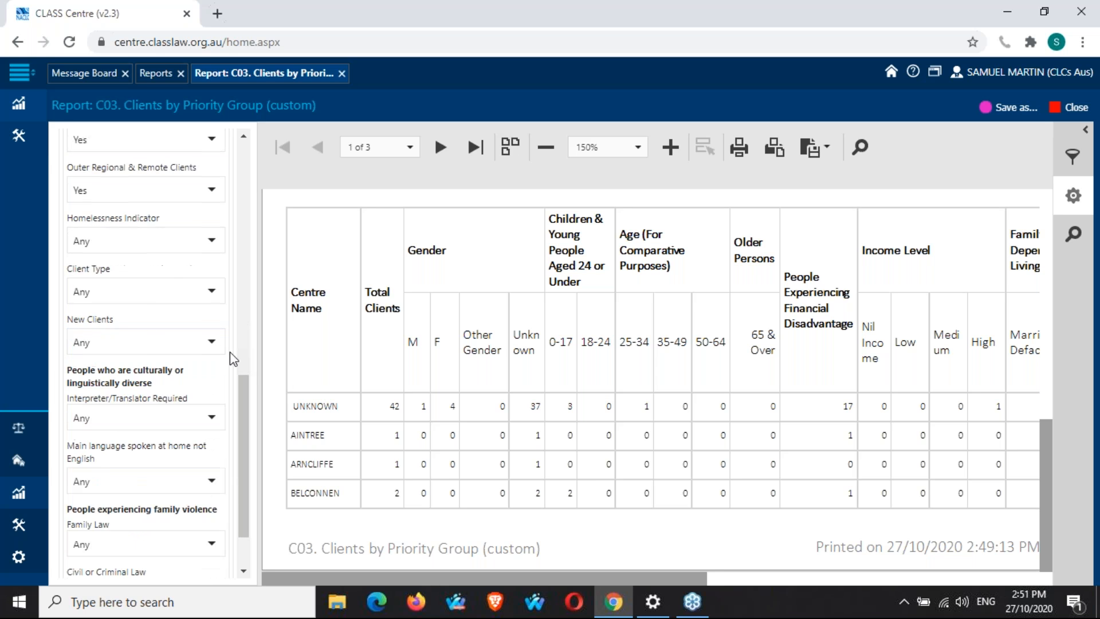
{"action": "scroll", "coordinate": [229, 352], "scroll_direction": "down", "scroll_amount": 2}
{"action": "left_click", "coordinate": [113, 564]}
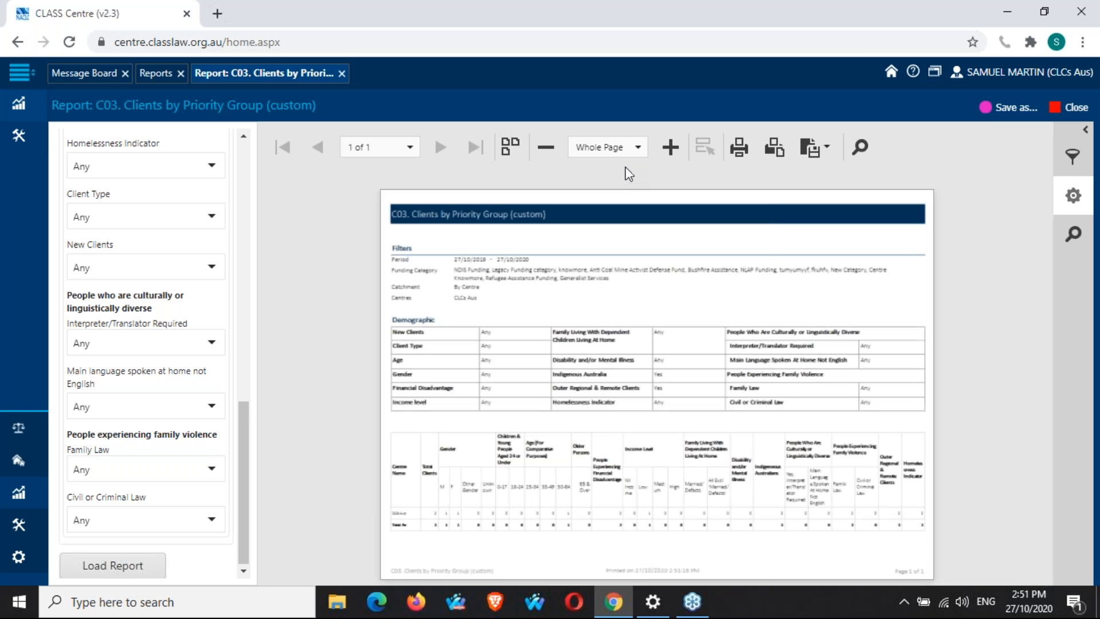
{"action": "left_click", "coordinate": [637, 147]}
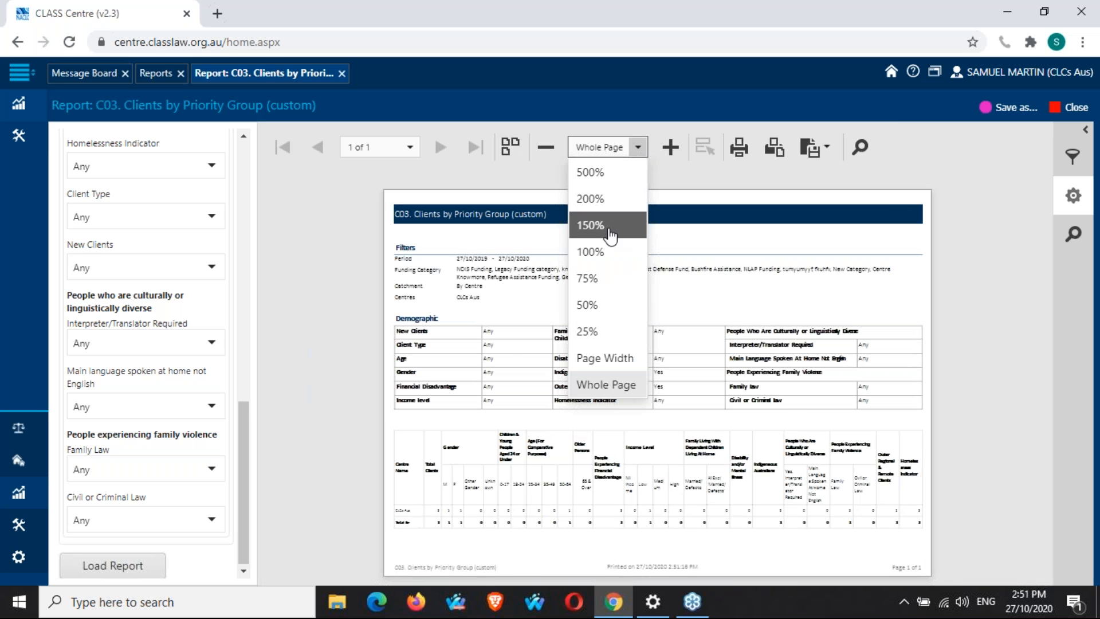
{"action": "left_click", "coordinate": [607, 225]}
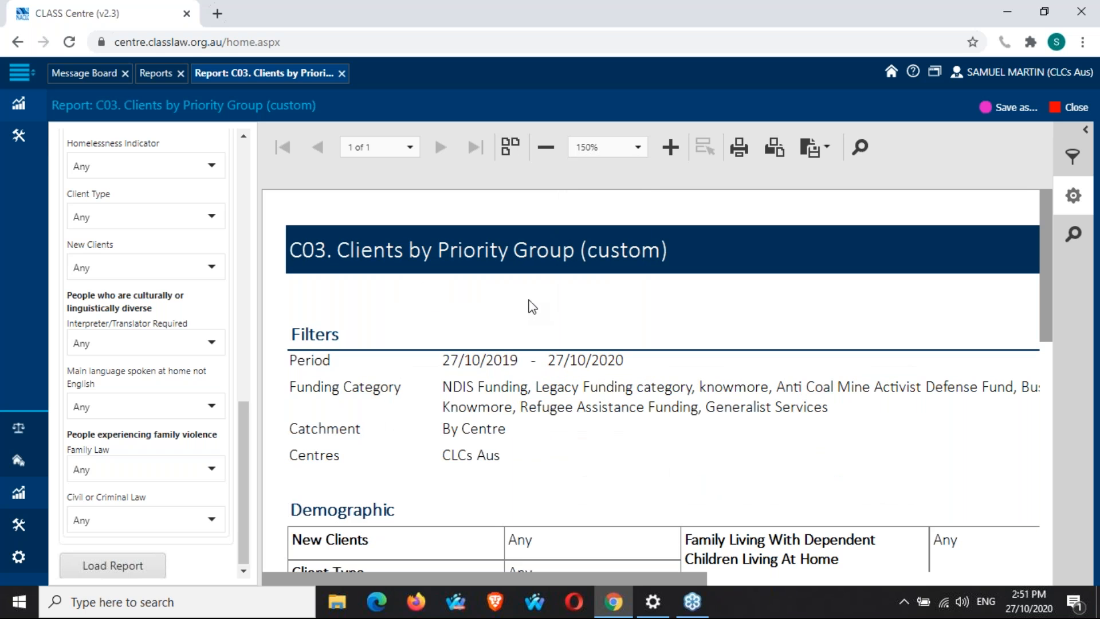
Scroll across the client totals table to review all its columns.
{"action": "scroll", "coordinate": [532, 306], "scroll_direction": "down", "scroll_amount": 10}
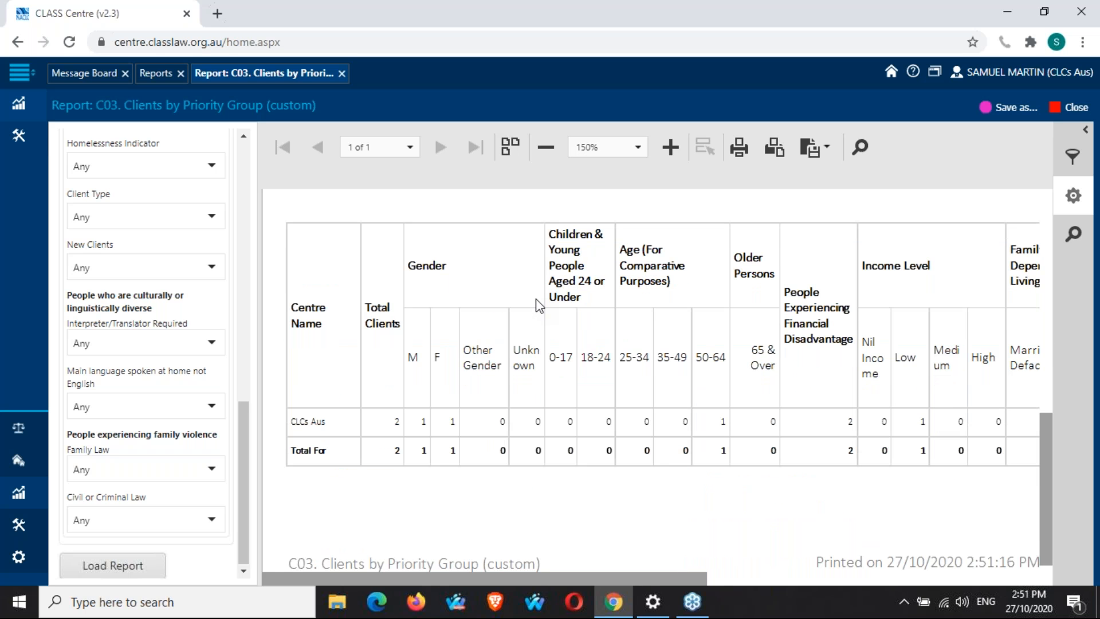
{"action": "scroll", "coordinate": [534, 302], "scroll_direction": "down", "scroll_amount": 1}
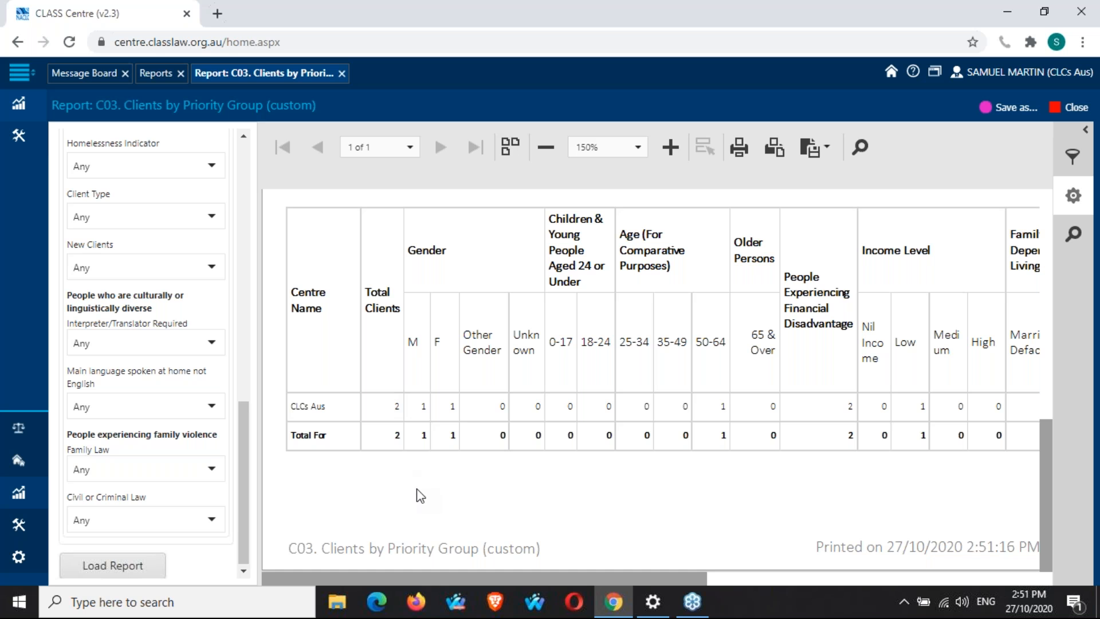
{"action": "left_click_drag", "start_coordinate": [439, 580], "coordinate": [948, 462]}
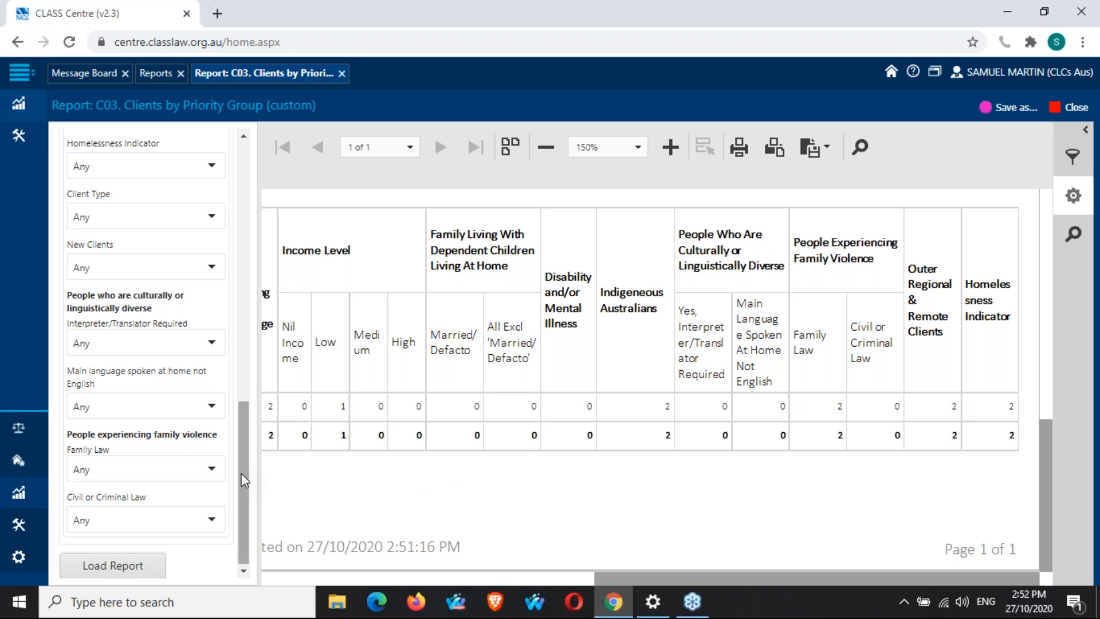
Reset the Indigenous Australian and Outer Regional & Remote Clients filters to Any.
{"action": "scroll", "coordinate": [248, 479], "scroll_direction": "up", "scroll_amount": 4}
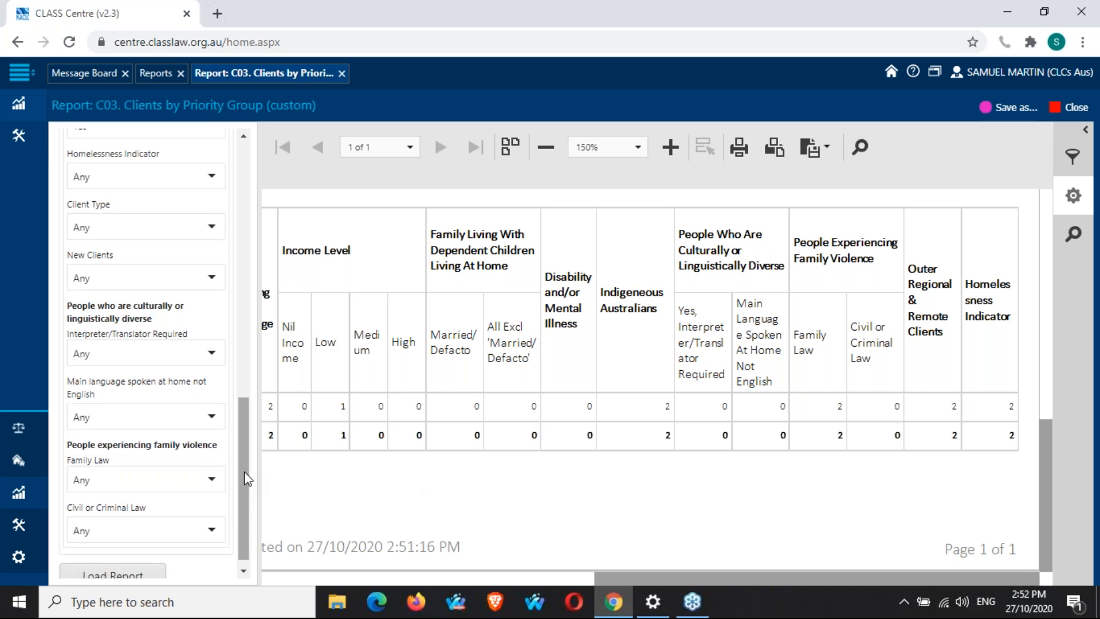
{"action": "left_click", "coordinate": [212, 305]}
{"action": "left_click", "coordinate": [188, 330]}
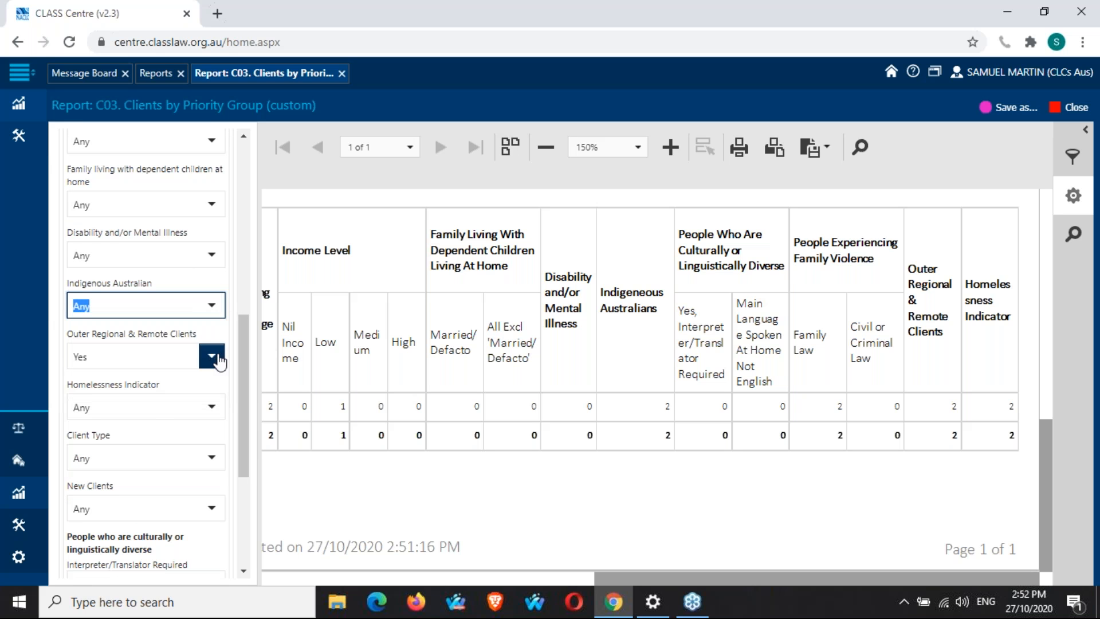
{"action": "left_click", "coordinate": [212, 355]}
{"action": "left_click", "coordinate": [191, 390]}
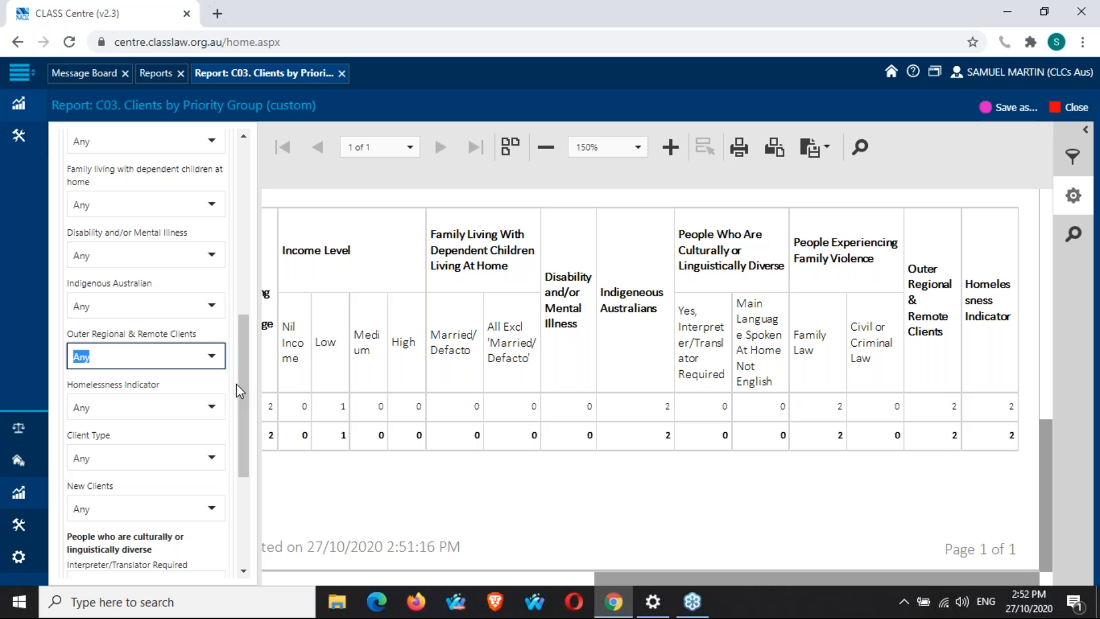
Set the Homelessness Indicator filter to Yes and the Age Group filter to 0-17.
{"action": "left_click", "coordinate": [212, 408]}
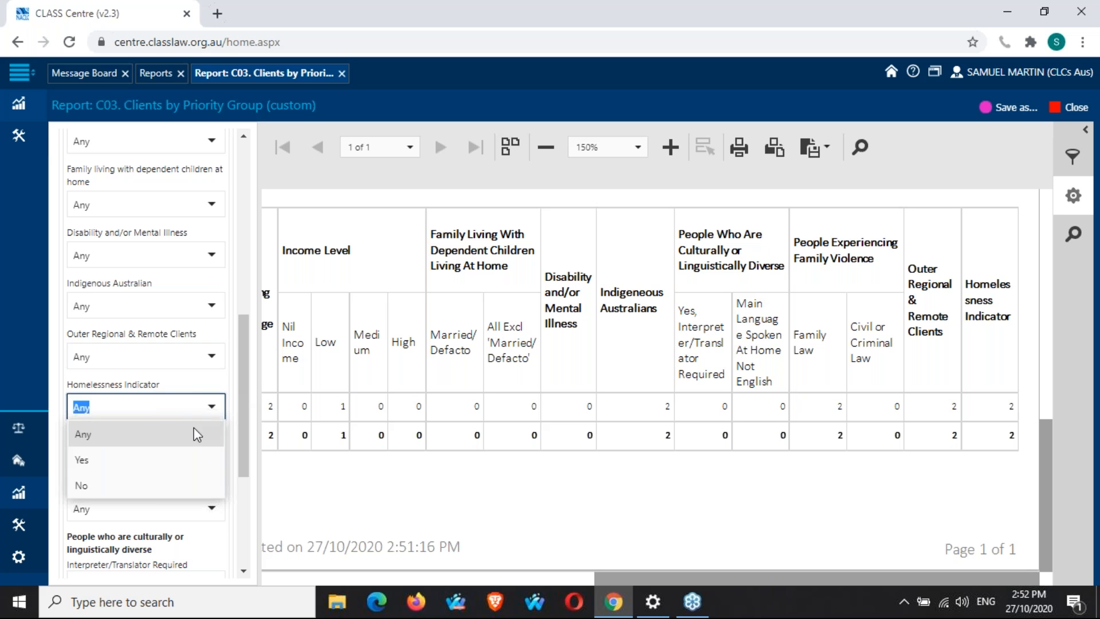
{"action": "left_click", "coordinate": [167, 469]}
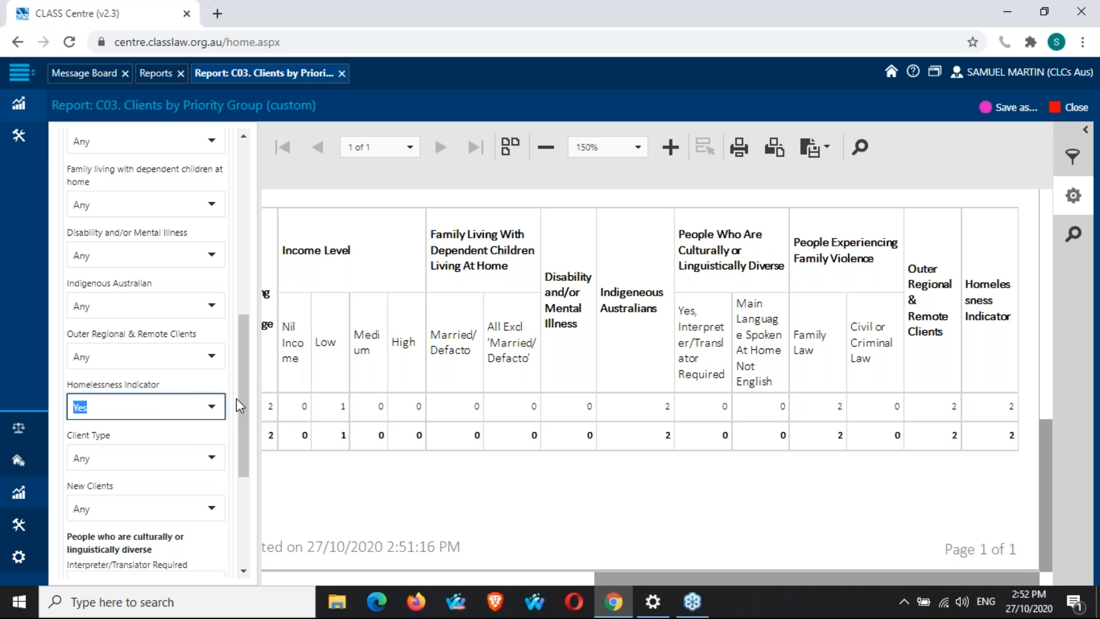
{"action": "scroll", "coordinate": [236, 397], "scroll_direction": "up", "scroll_amount": 1}
{"action": "scroll", "coordinate": [236, 398], "scroll_direction": "up", "scroll_amount": 2}
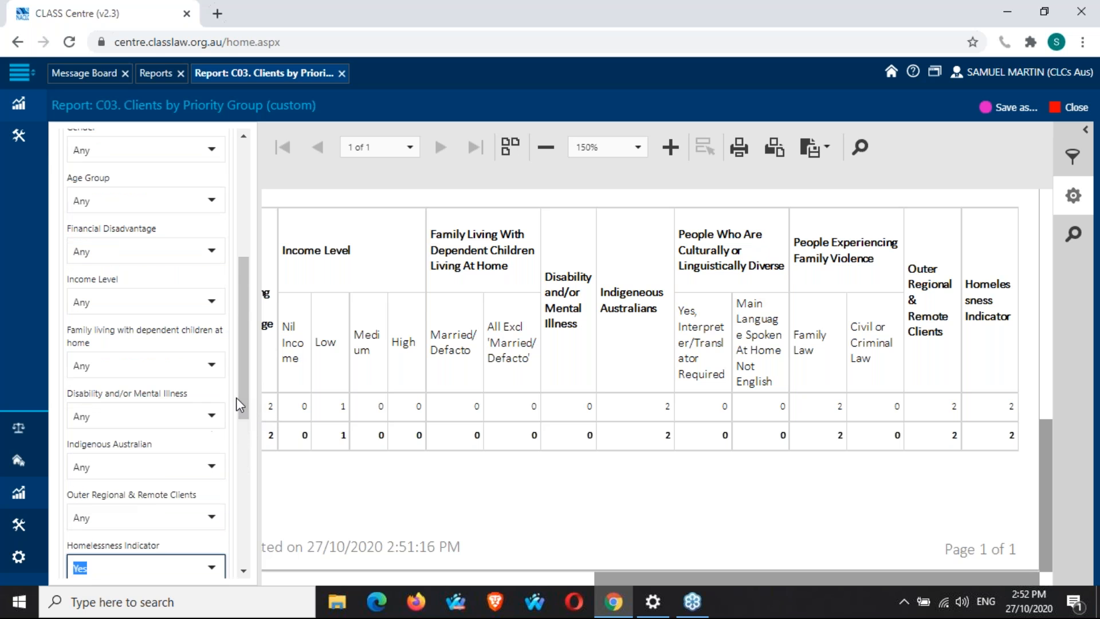
{"action": "left_click", "coordinate": [211, 201]}
{"action": "left_click", "coordinate": [92, 252]}
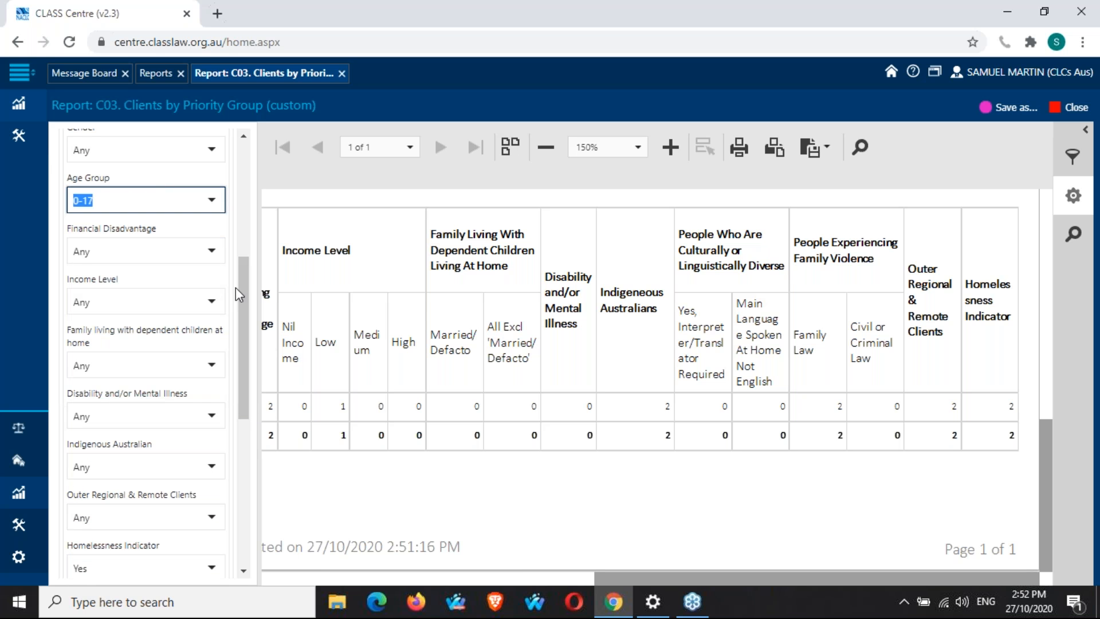
{"action": "scroll", "coordinate": [235, 288], "scroll_direction": "down", "scroll_amount": 7}
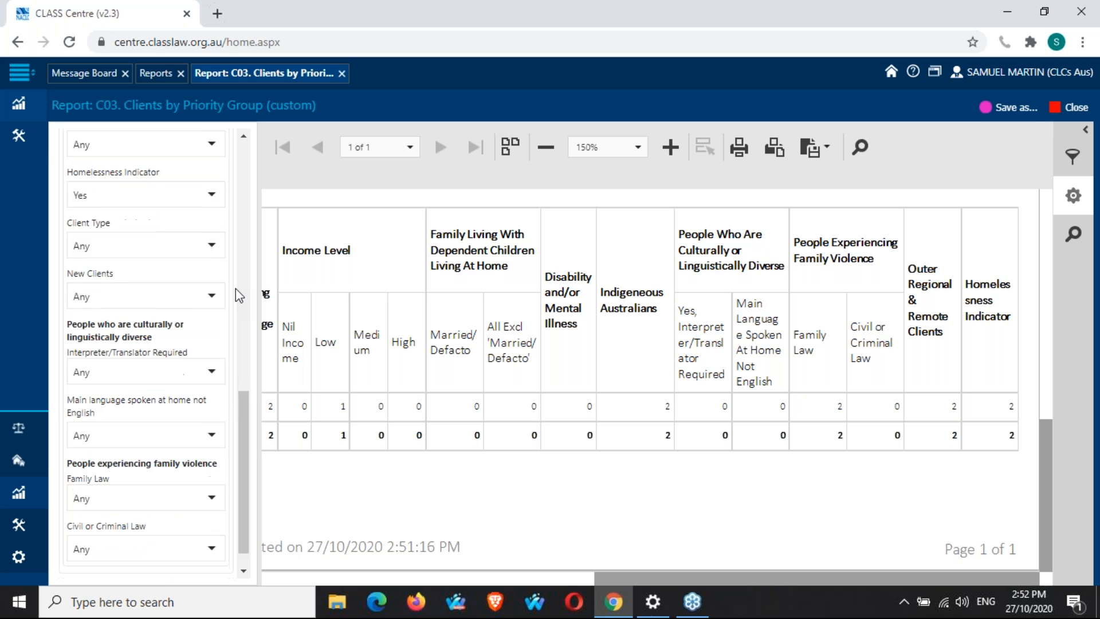
Reload the report with the homelessness and age filters and set the preview zoom to 150%.
{"action": "left_click", "coordinate": [83, 573]}
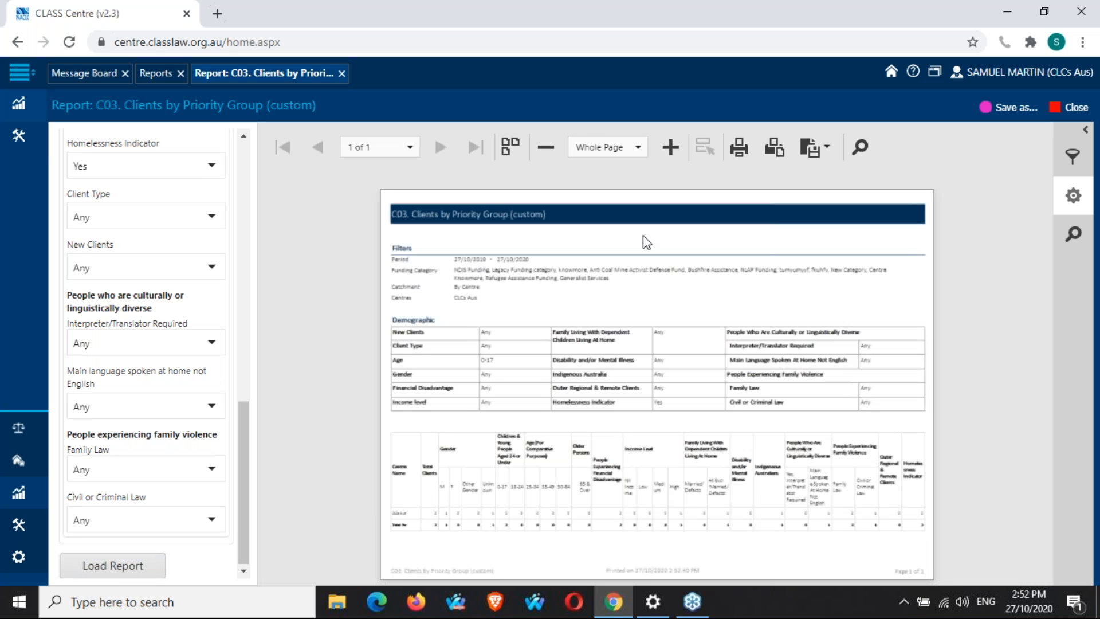
{"action": "left_click", "coordinate": [636, 147]}
{"action": "left_click", "coordinate": [610, 225]}
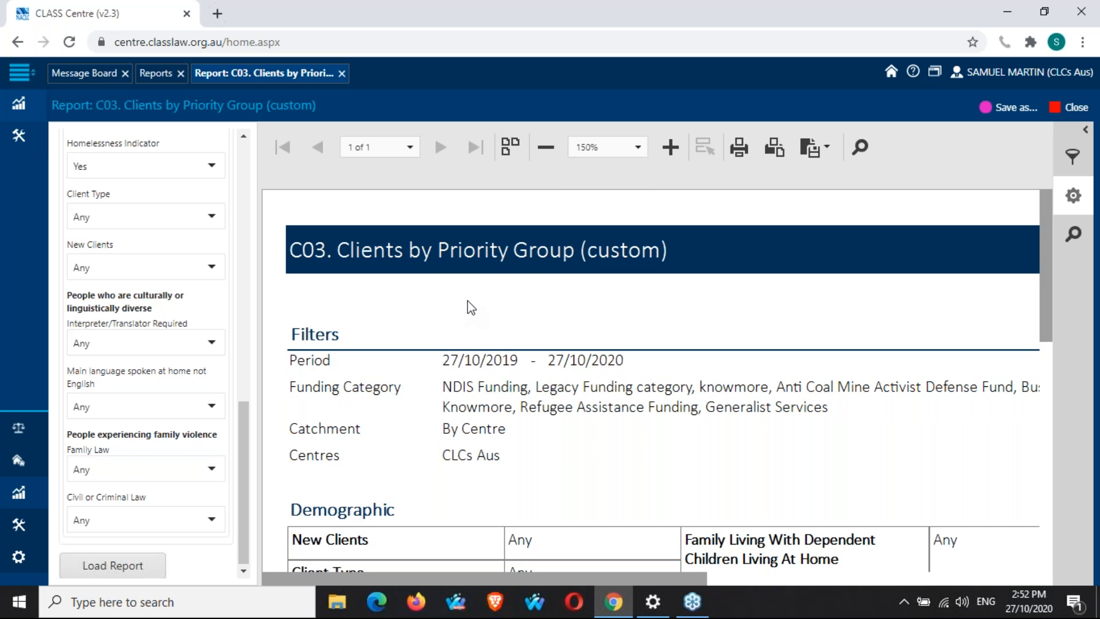
Scroll through the reloaded report's filters and client totals table, and review the demographic filter list.
{"action": "scroll", "coordinate": [471, 308], "scroll_direction": "down", "scroll_amount": 4}
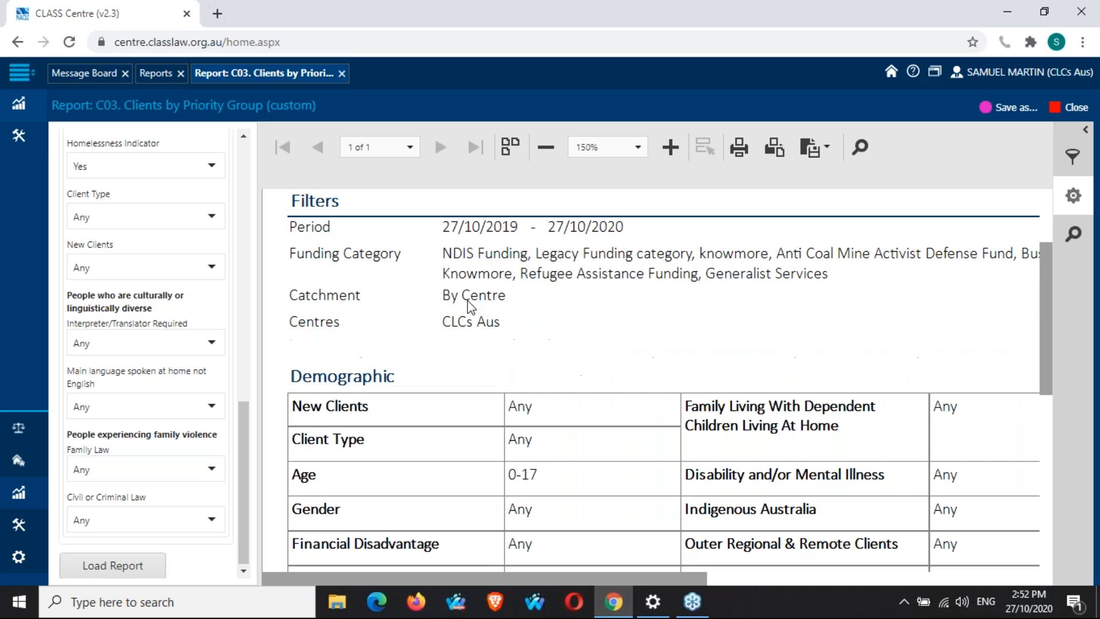
{"action": "scroll", "coordinate": [471, 308], "scroll_direction": "down", "scroll_amount": 5}
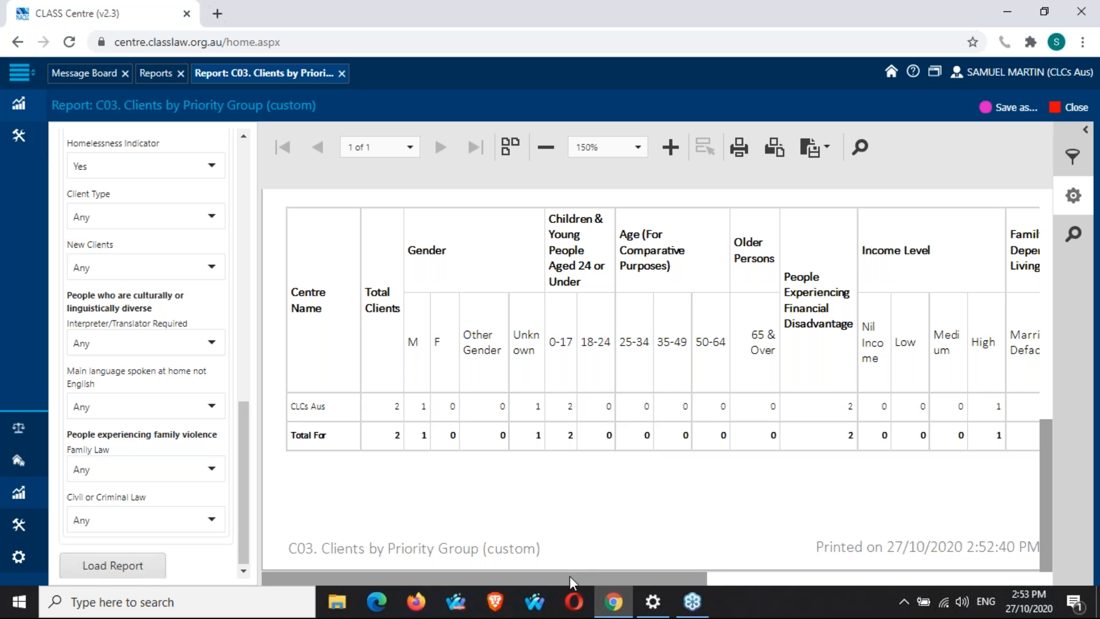
{"action": "left_click_drag", "start_coordinate": [570, 576], "coordinate": [916, 582]}
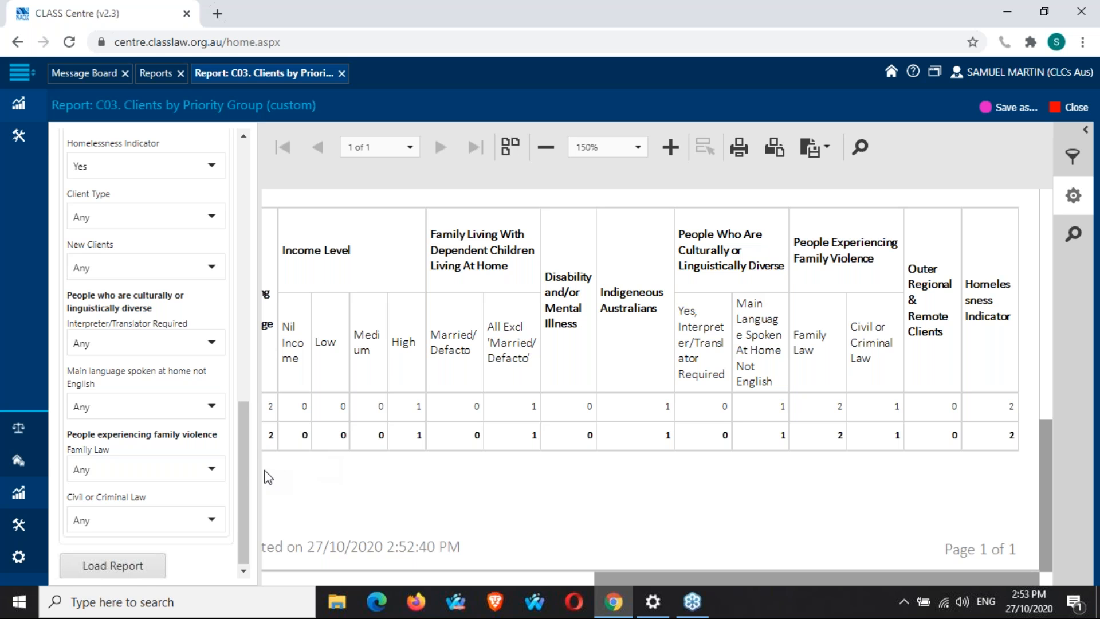
{"action": "left_click_drag", "start_coordinate": [244, 470], "coordinate": [253, 306]}
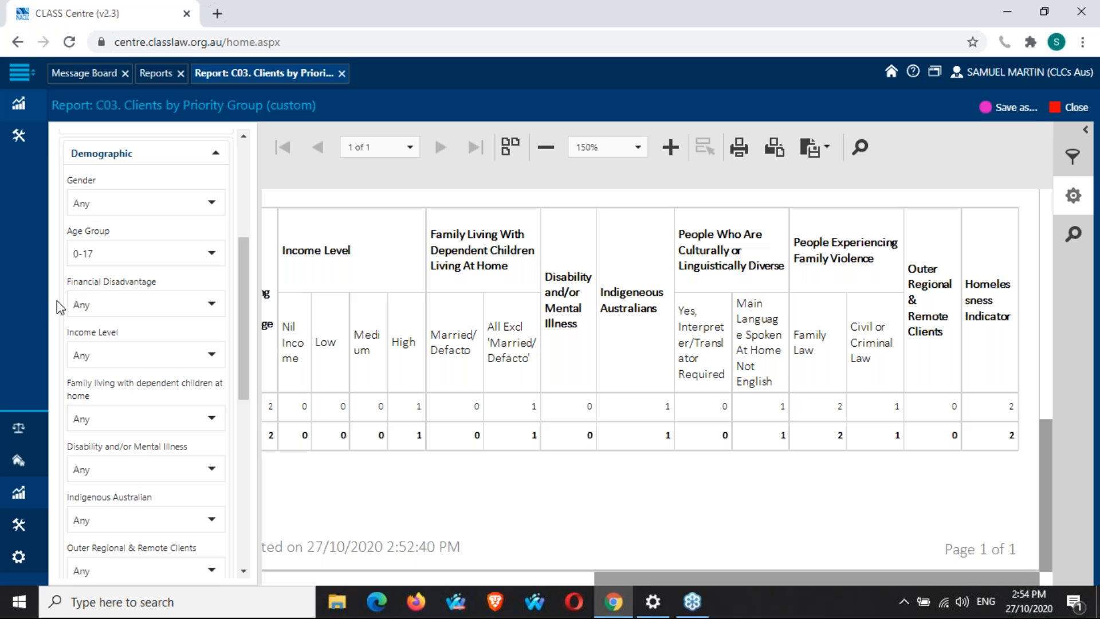
{"action": "left_click_drag", "start_coordinate": [244, 304], "coordinate": [287, 466]}
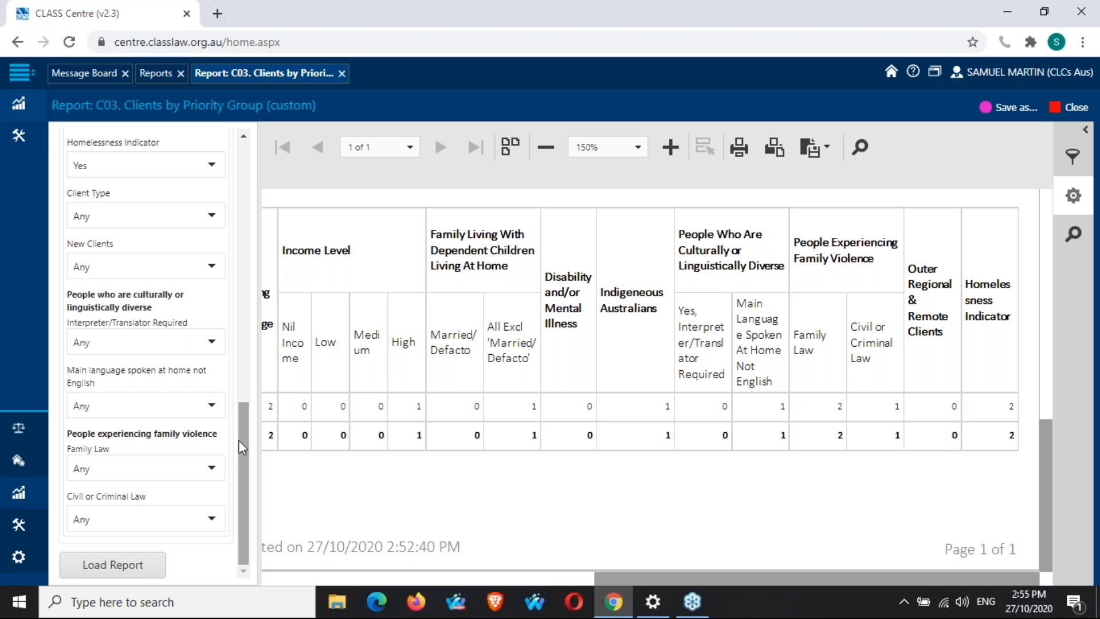
Change the Age Group filter to 65 & Over and review the remaining demographic filters.
{"action": "left_click_drag", "start_coordinate": [243, 446], "coordinate": [241, 281]}
{"action": "left_click", "coordinate": [207, 272]}
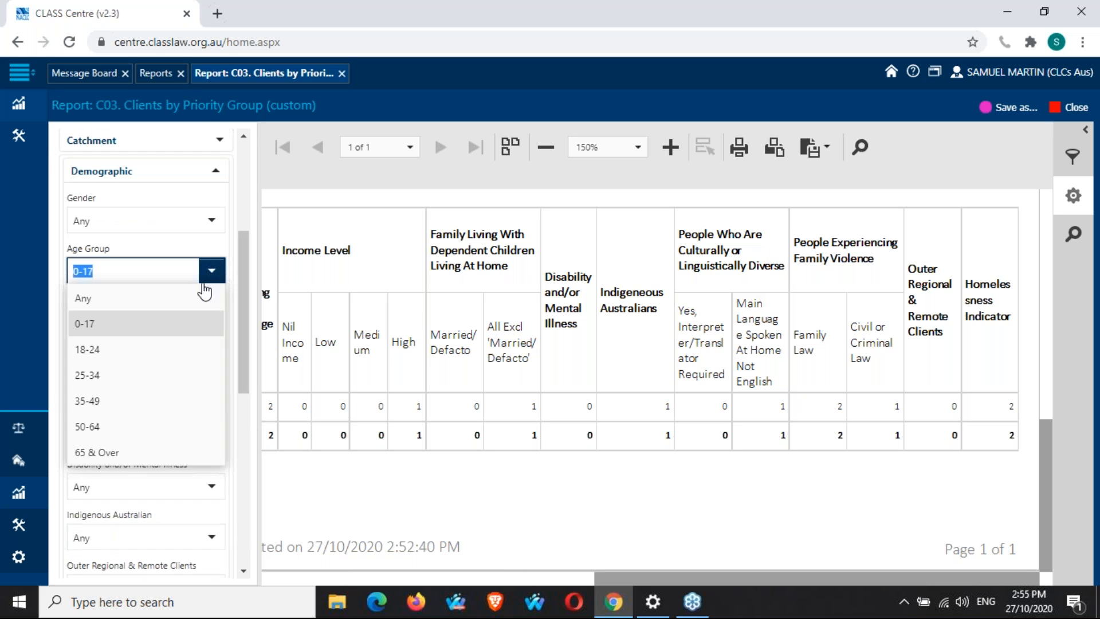
{"action": "left_click", "coordinate": [149, 453]}
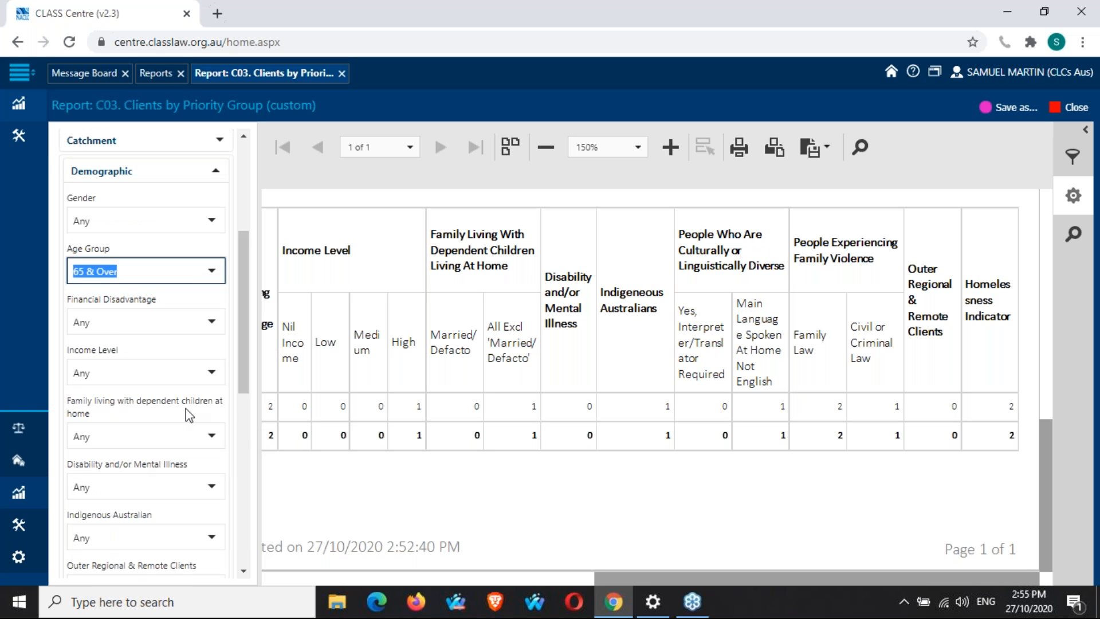
{"action": "scroll", "coordinate": [149, 450], "scroll_direction": "down", "scroll_amount": 3}
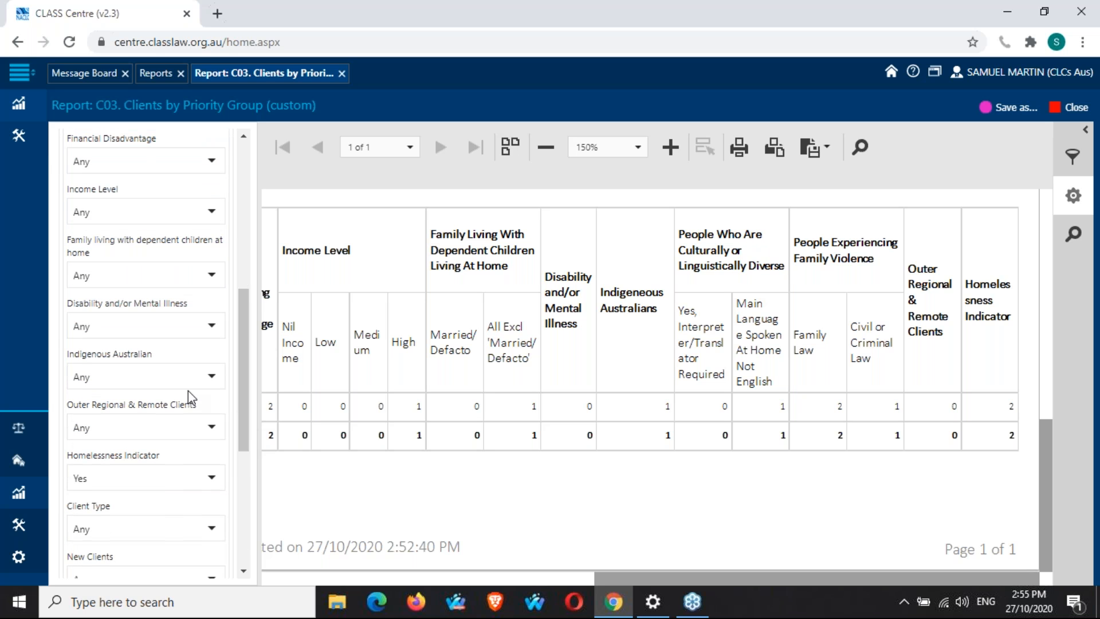
{"action": "scroll", "coordinate": [189, 395], "scroll_direction": "down", "scroll_amount": 2}
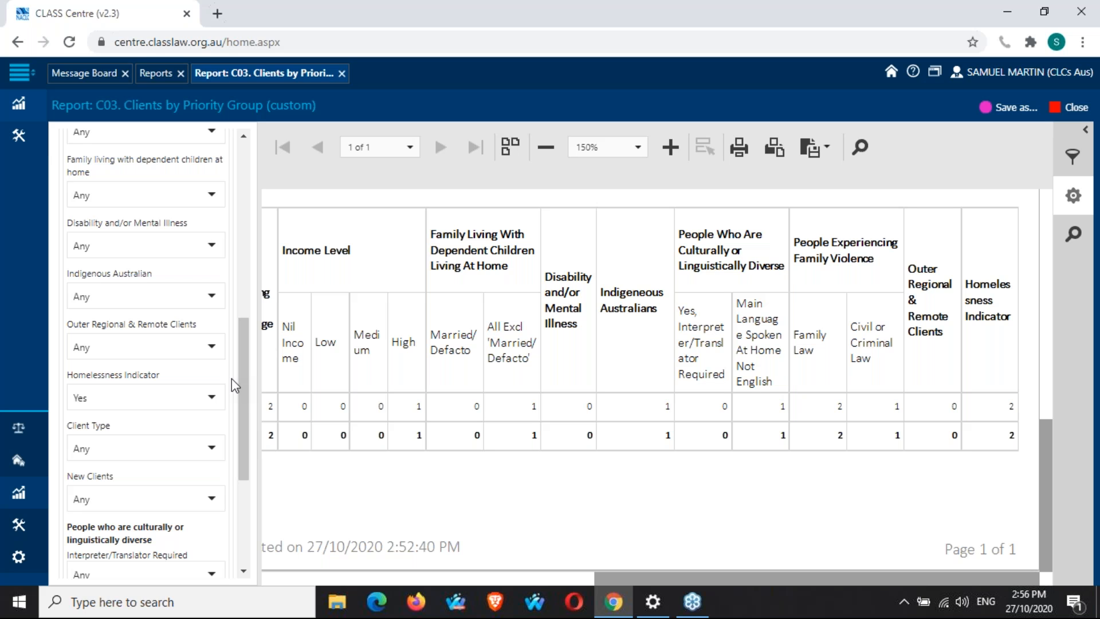
Return to the Reports list and open the S01. Services for Individuals Count (Custom) report.
{"action": "left_click", "coordinate": [157, 74]}
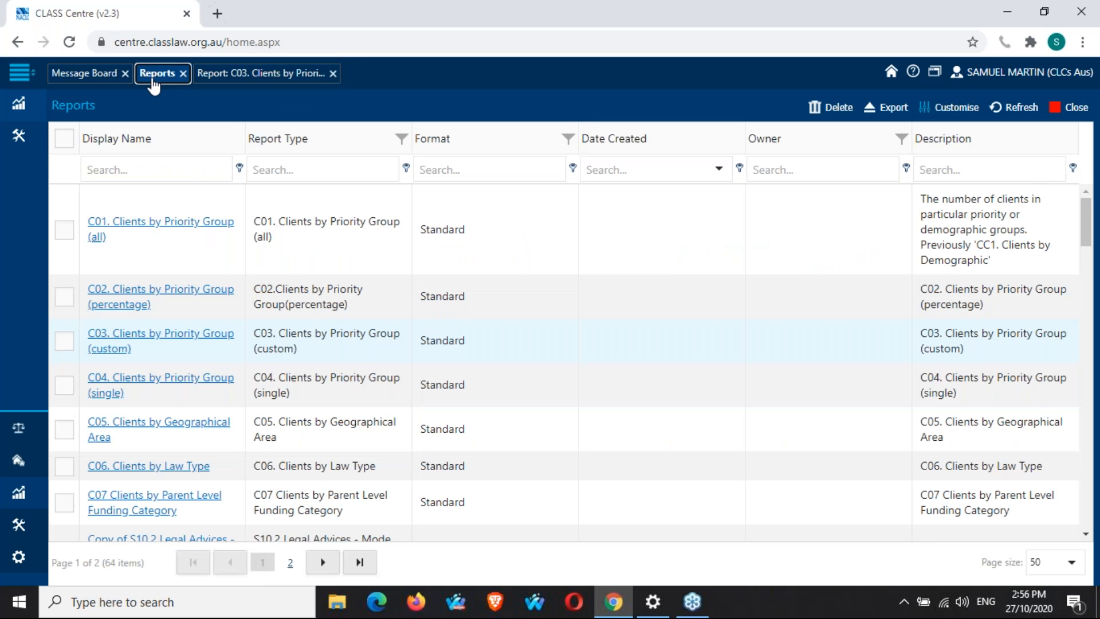
{"action": "left_click", "coordinate": [333, 295]}
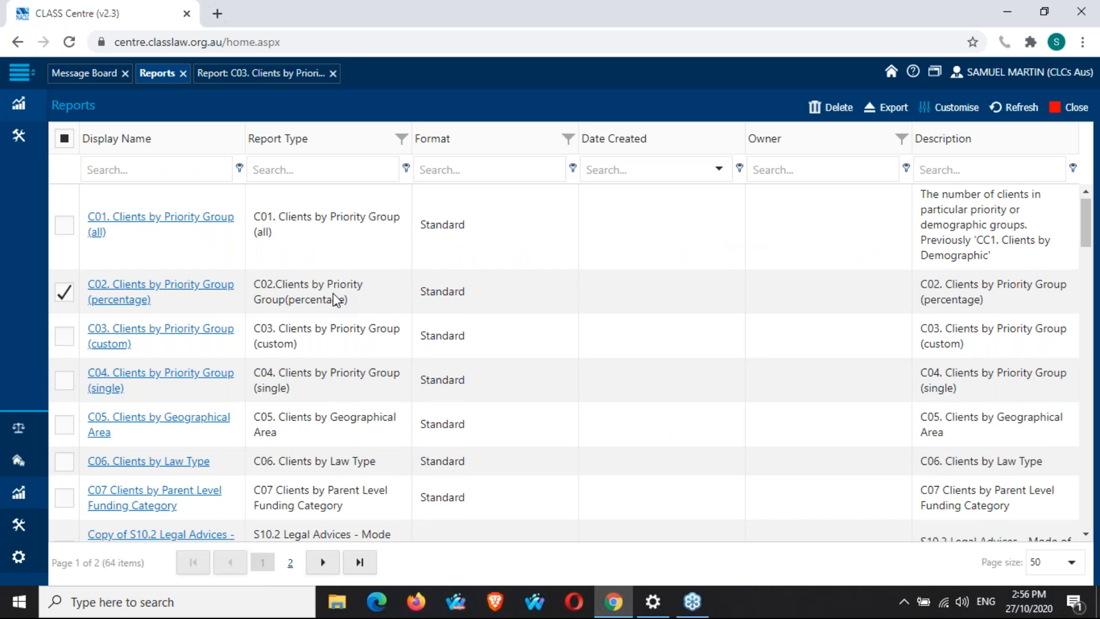
{"action": "scroll", "coordinate": [333, 293], "scroll_direction": "down", "scroll_amount": 5}
{"action": "scroll", "coordinate": [335, 299], "scroll_direction": "down", "scroll_amount": 5}
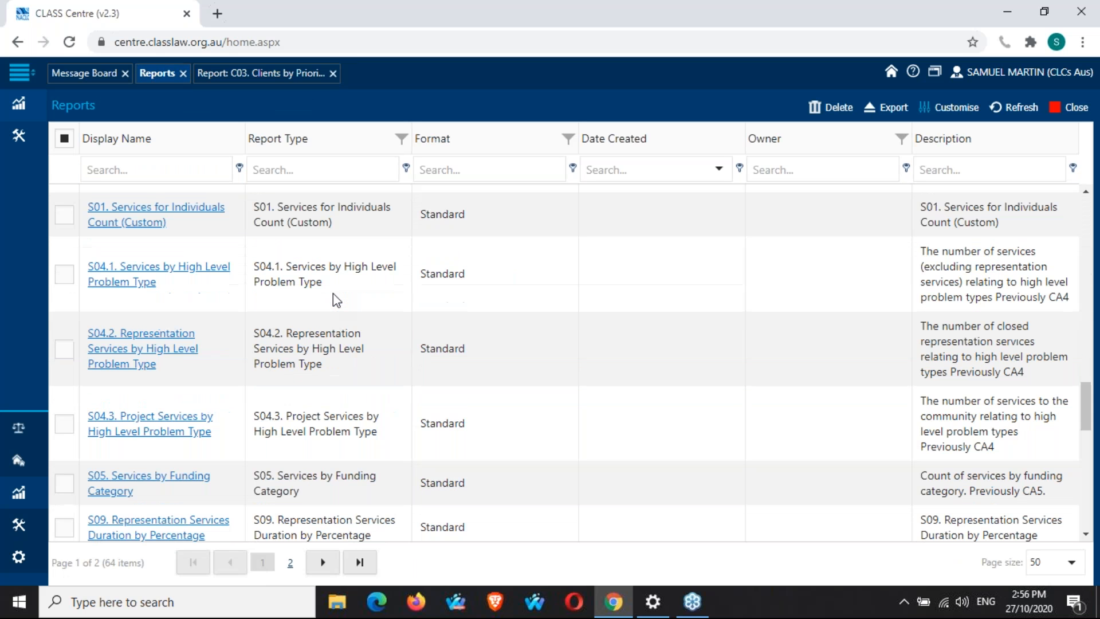
{"action": "scroll", "coordinate": [333, 294], "scroll_direction": "down", "scroll_amount": 4}
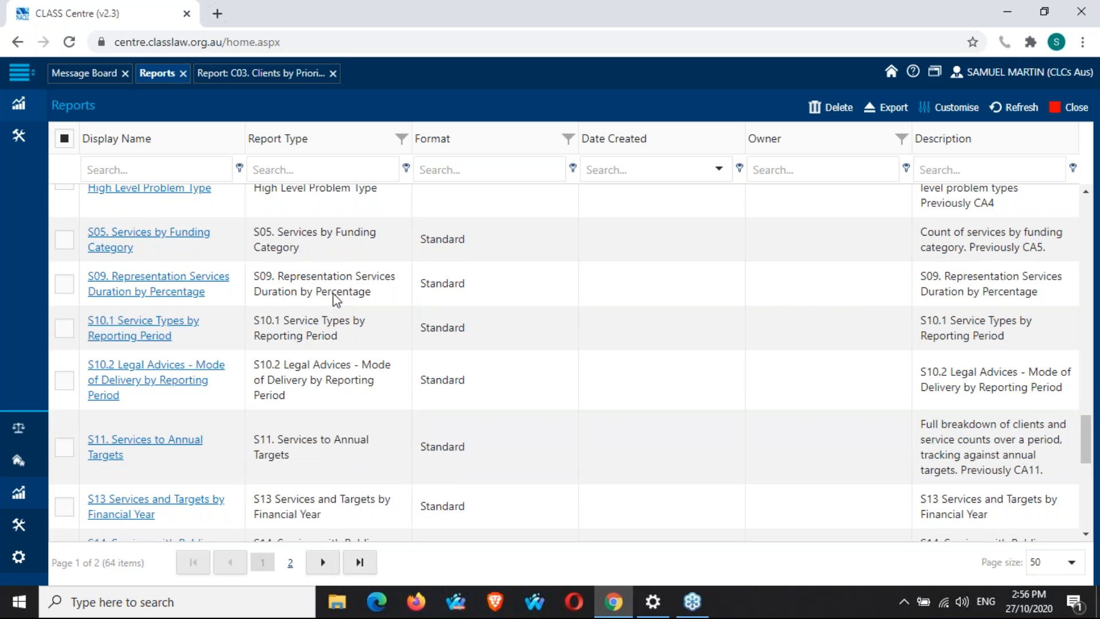
{"action": "scroll", "coordinate": [334, 295], "scroll_direction": "up", "scroll_amount": 3}
{"action": "scroll", "coordinate": [333, 295], "scroll_direction": "up", "scroll_amount": 3}
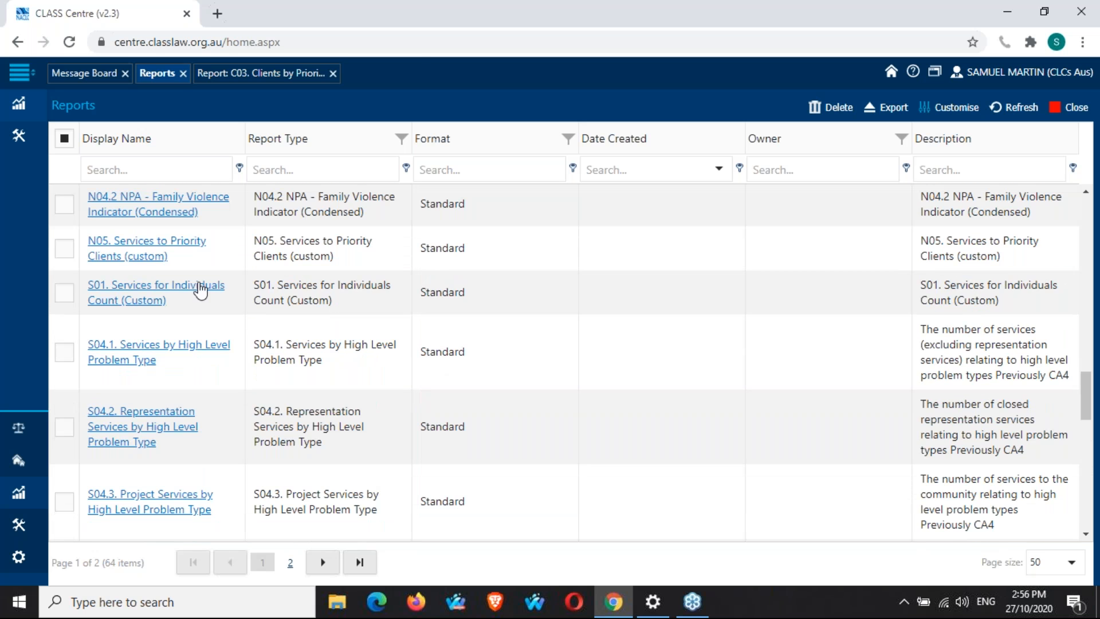
{"action": "left_click", "coordinate": [197, 287]}
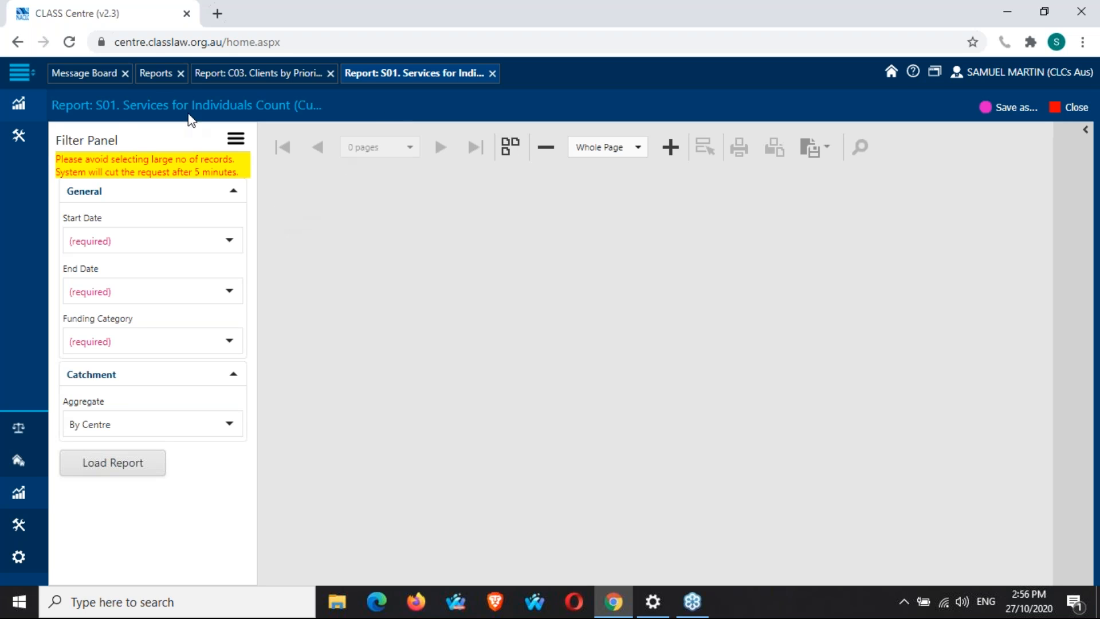
Set the Start Date to 26/10/2019 and the End Date to 27/10/2020.
{"action": "left_click_drag", "start_coordinate": [120, 106], "coordinate": [282, 109]}
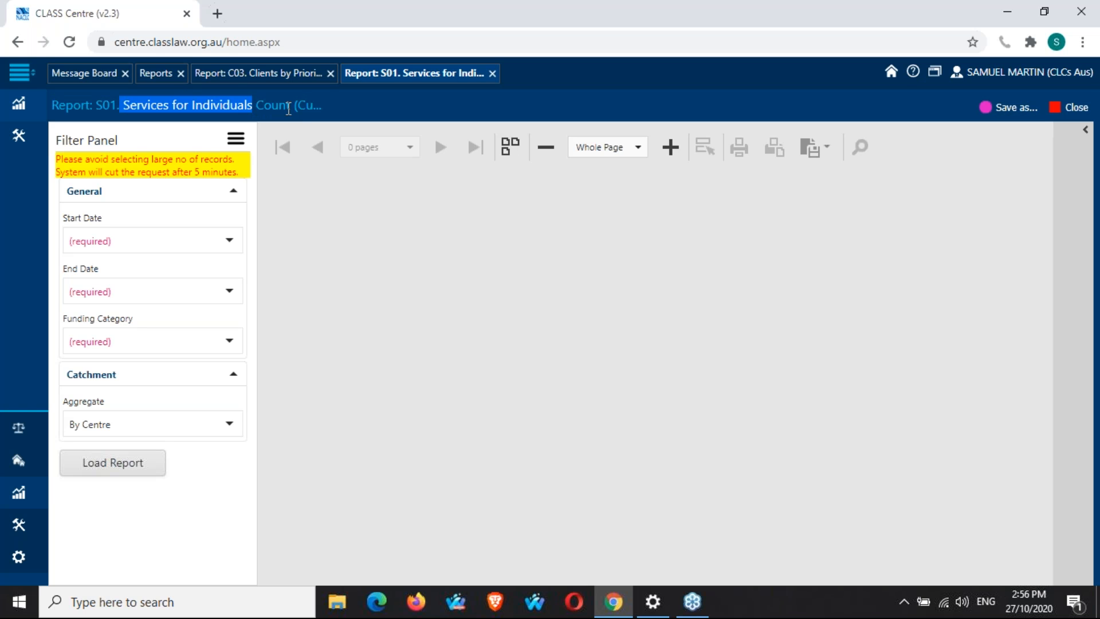
{"action": "left_click", "coordinate": [172, 94]}
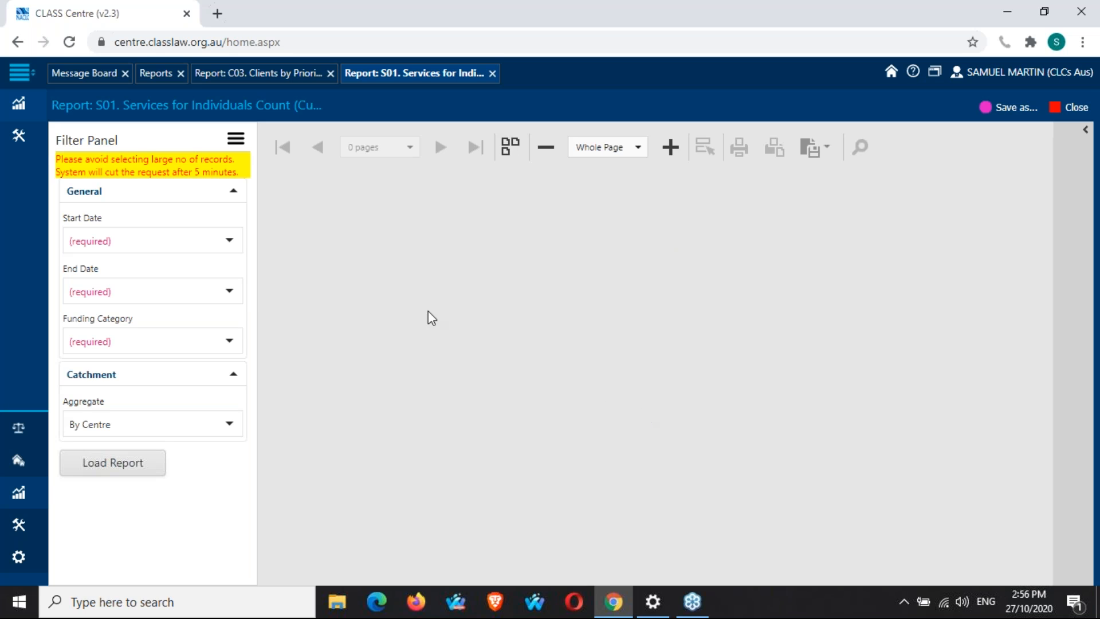
{"action": "left_click", "coordinate": [229, 239]}
{"action": "left_click", "coordinate": [78, 269]}
{"action": "left_click", "coordinate": [240, 368]}
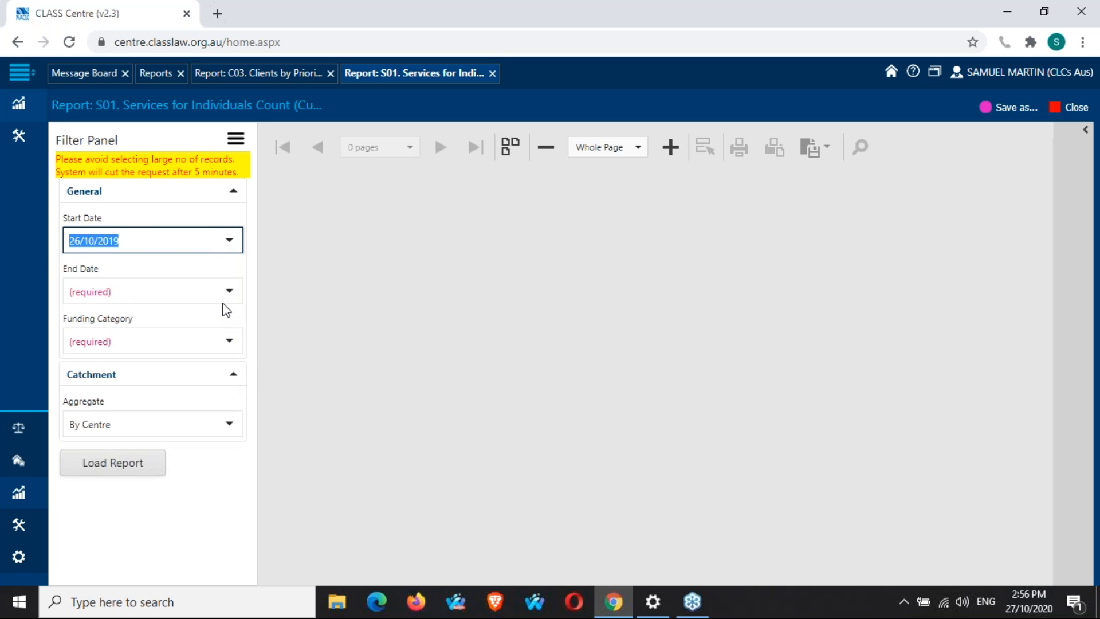
{"action": "left_click", "coordinate": [229, 290]}
{"action": "left_click", "coordinate": [138, 487]}
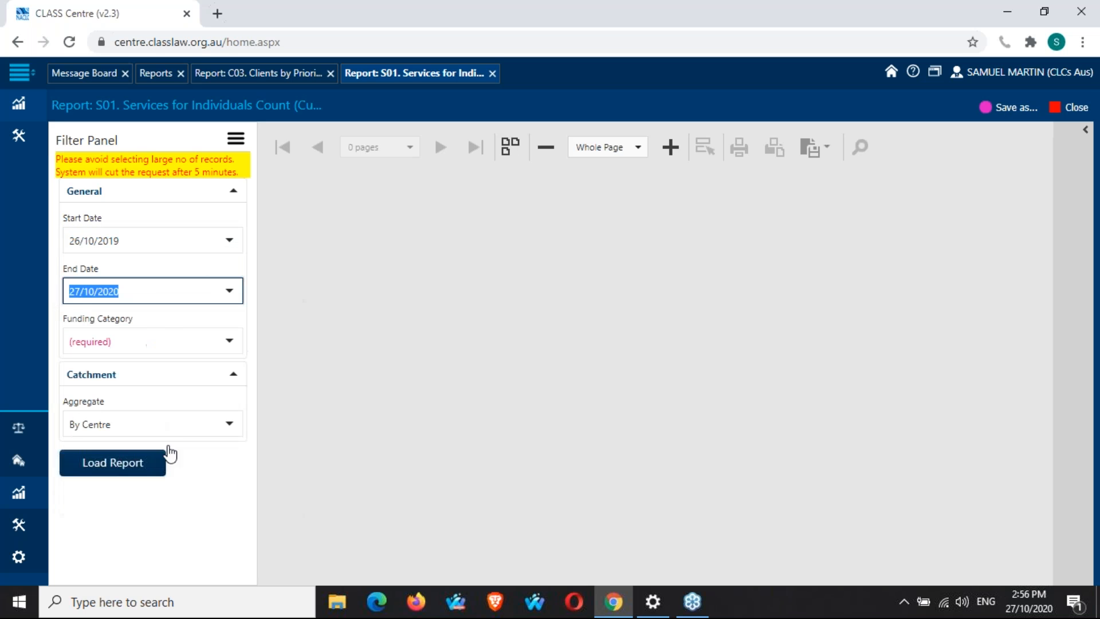
Select all funding categories and load the S01 report.
{"action": "left_click", "coordinate": [229, 340]}
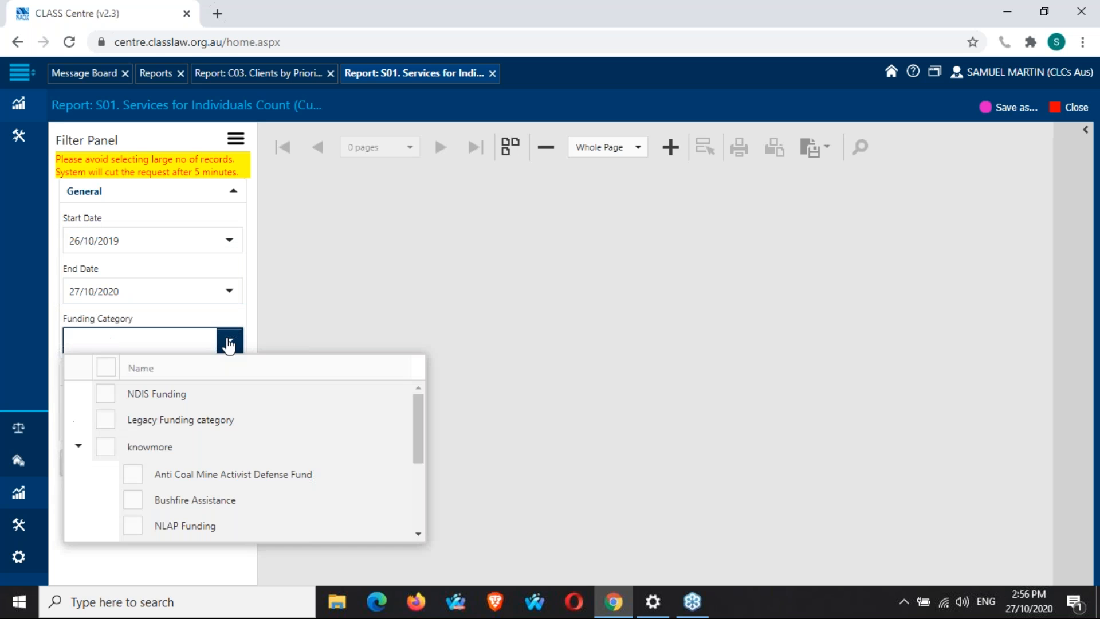
{"action": "left_click", "coordinate": [106, 368]}
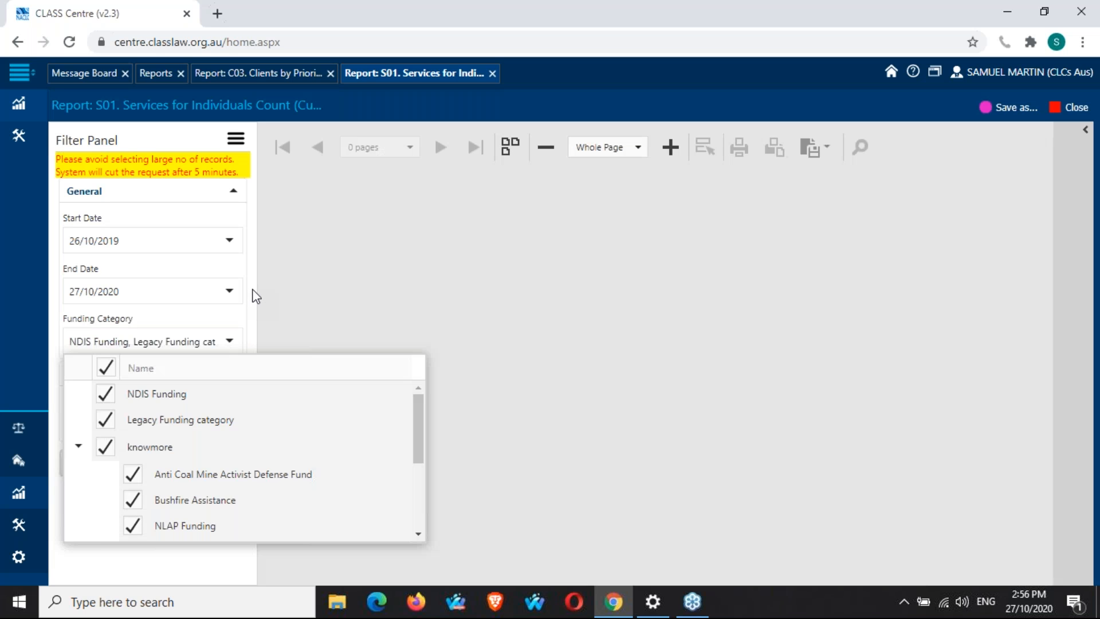
{"action": "left_click", "coordinate": [257, 295]}
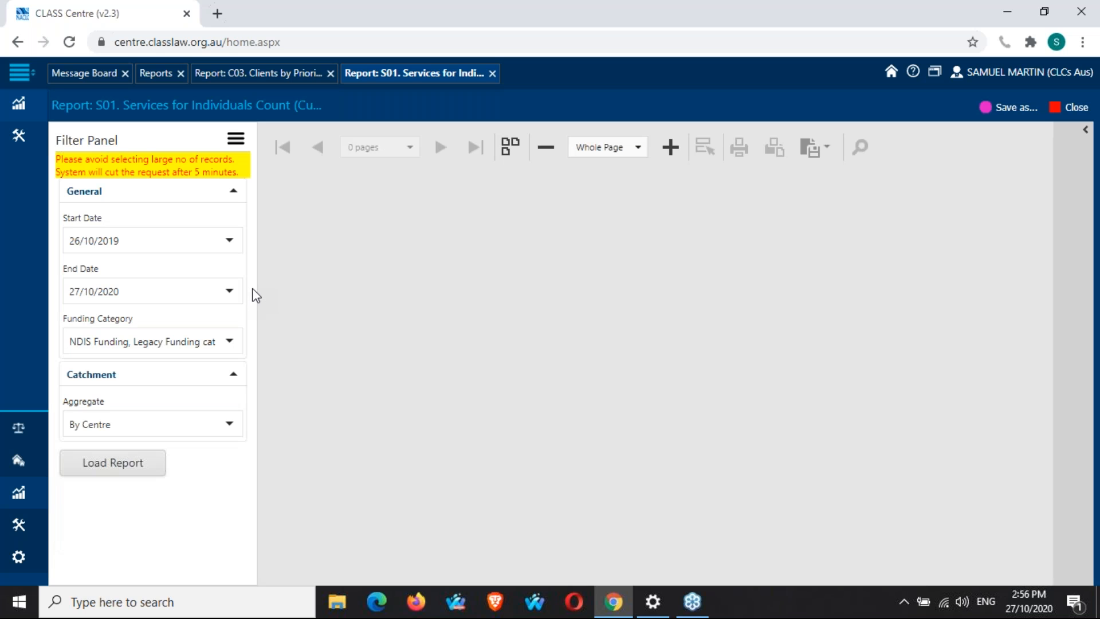
{"action": "left_click", "coordinate": [145, 464]}
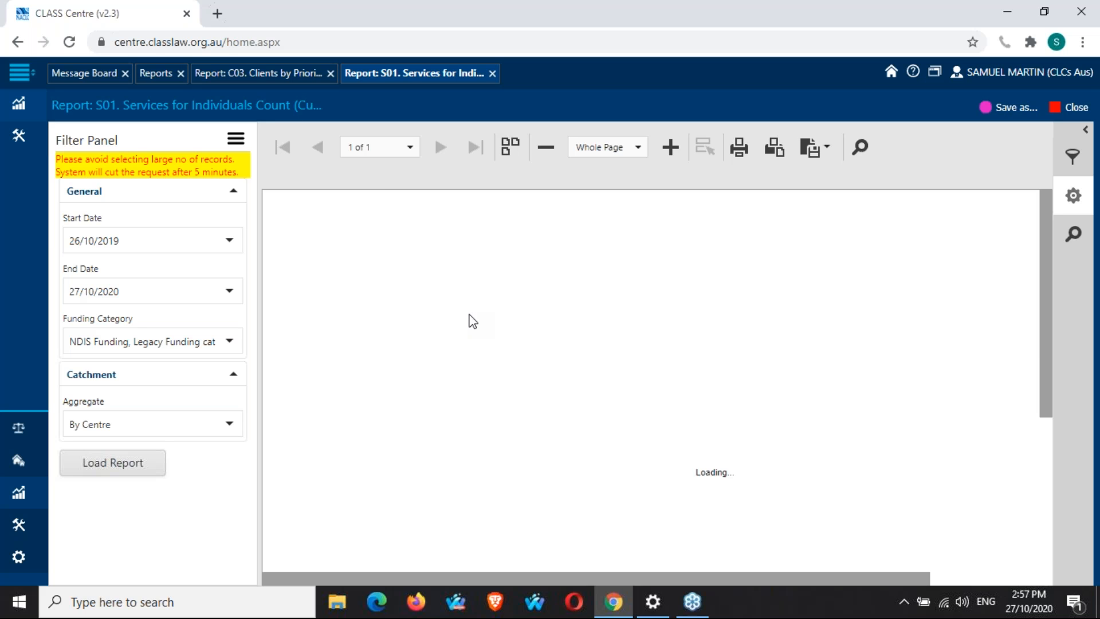
Set the preview zoom to 150% and scroll down to the services table.
{"action": "left_click", "coordinate": [640, 148]}
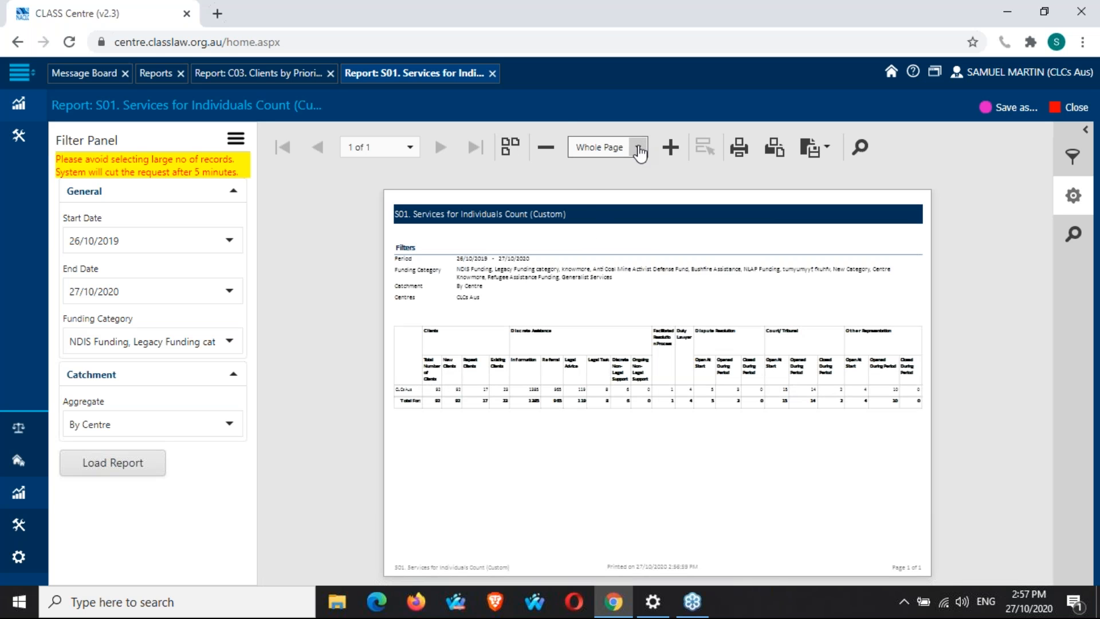
{"action": "left_click", "coordinate": [625, 230]}
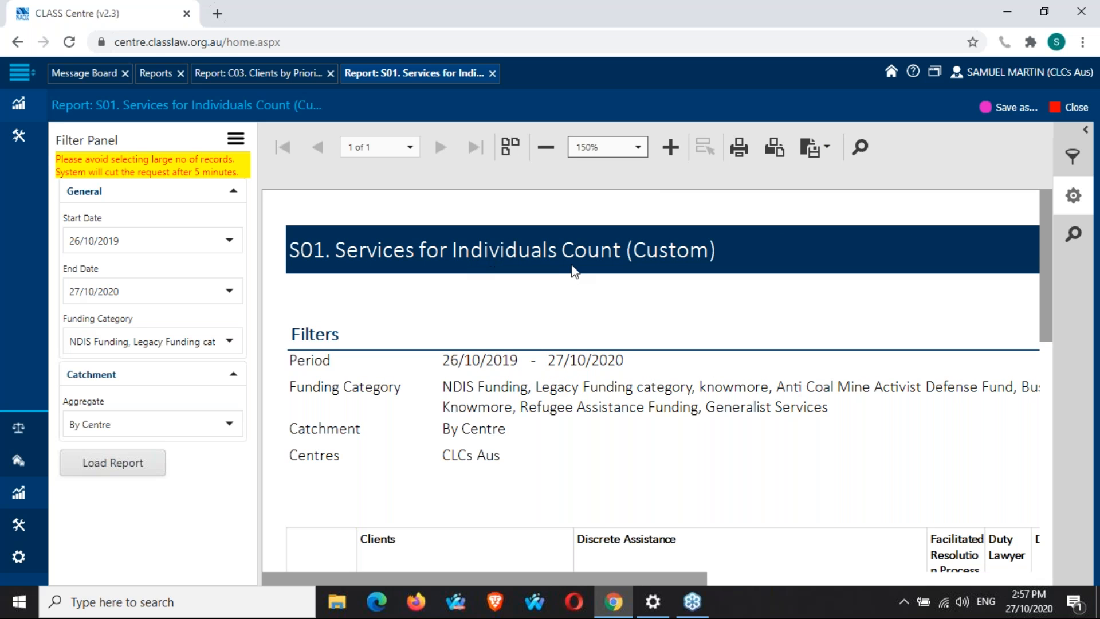
{"action": "scroll", "coordinate": [575, 295], "scroll_direction": "down", "scroll_amount": 5}
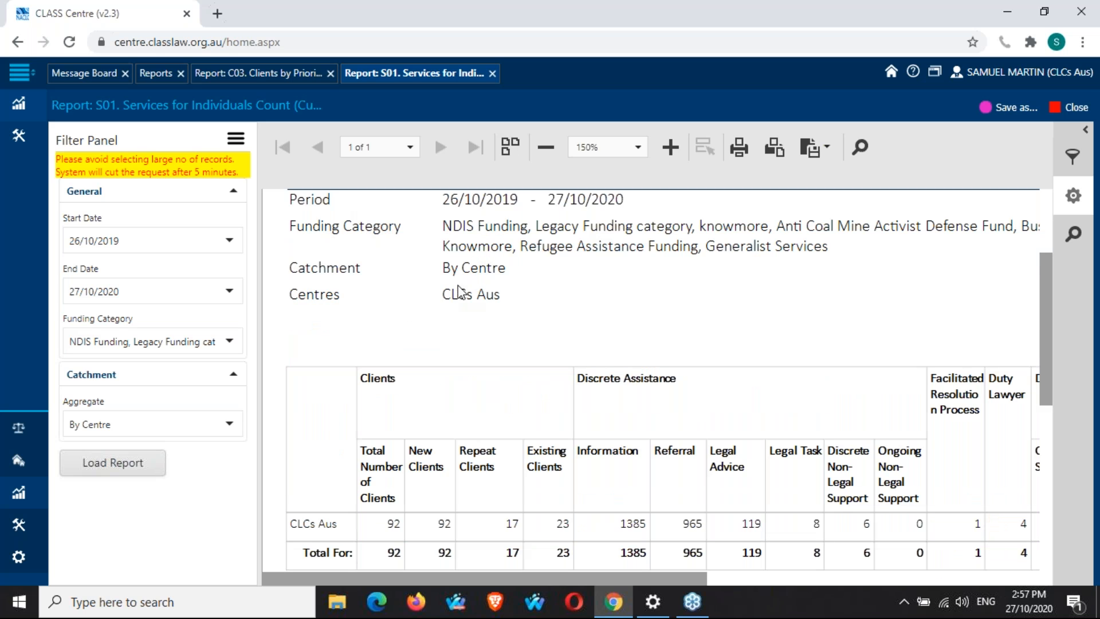
{"action": "scroll", "coordinate": [511, 319], "scroll_direction": "down", "scroll_amount": 3}
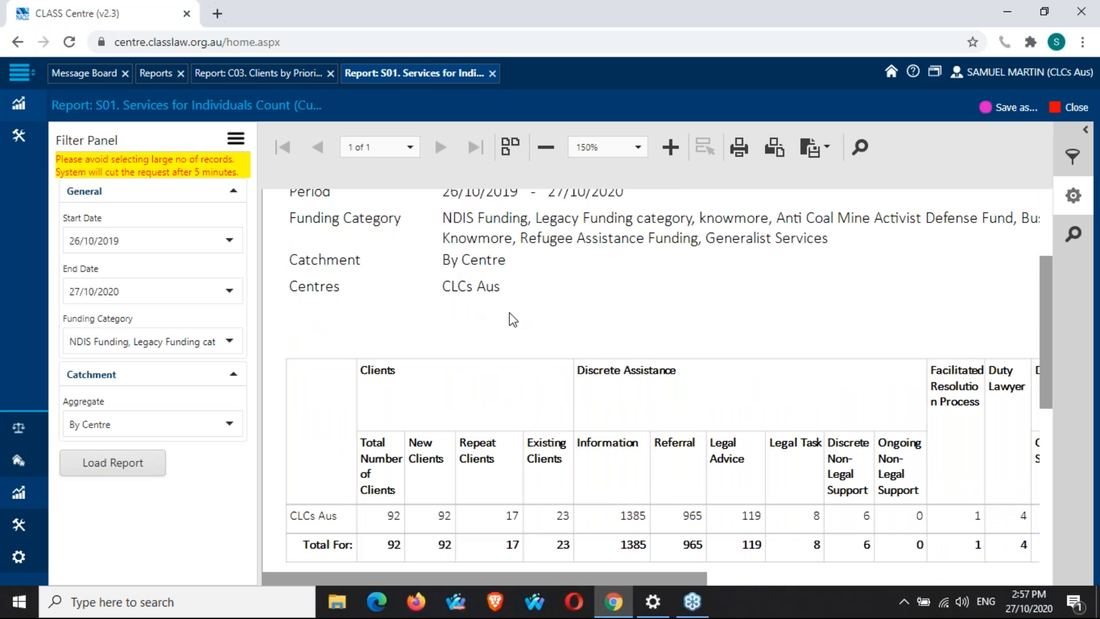
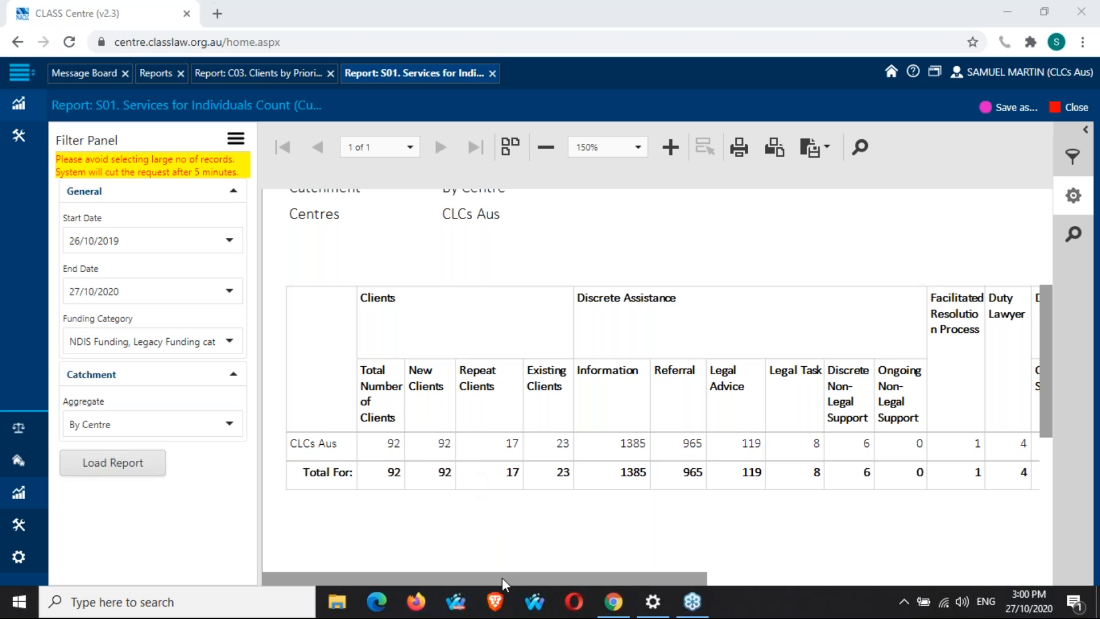
Scroll sideways across the S01 services table to examine all its columns.
{"action": "left_click_drag", "start_coordinate": [502, 577], "coordinate": [640, 577]}
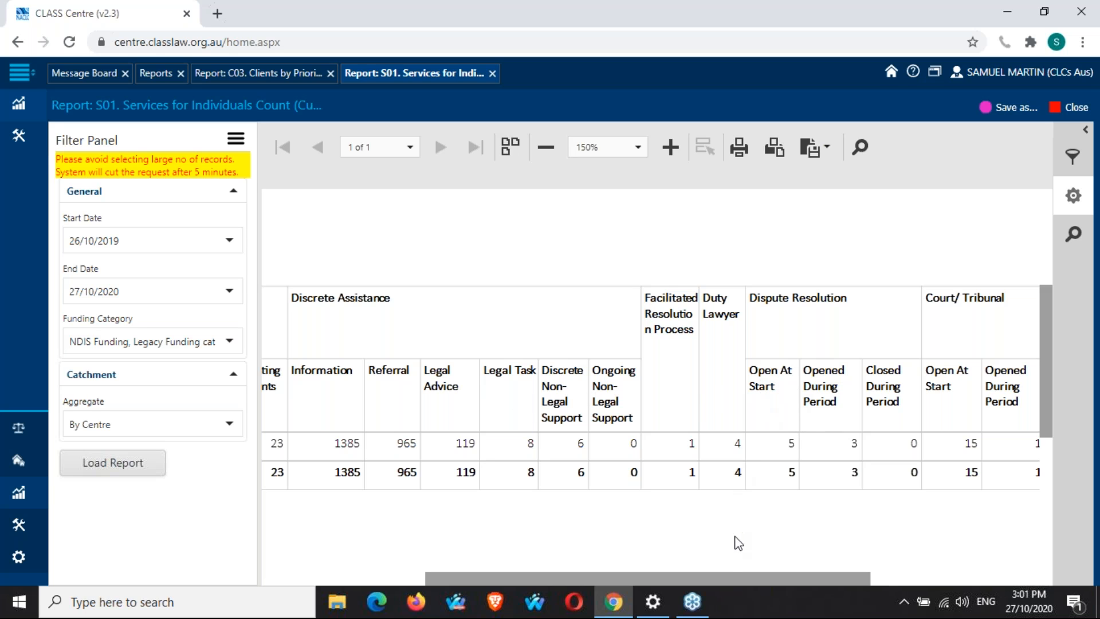
{"action": "left_click_drag", "start_coordinate": [734, 577], "coordinate": [616, 566]}
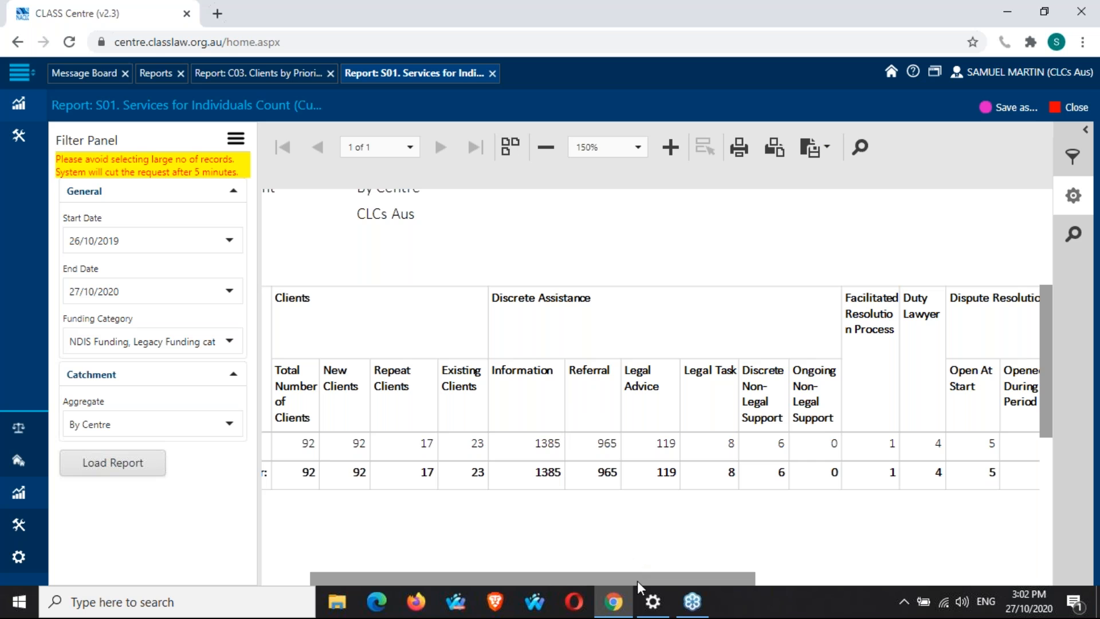
{"action": "left_click_drag", "start_coordinate": [638, 580], "coordinate": [580, 579]}
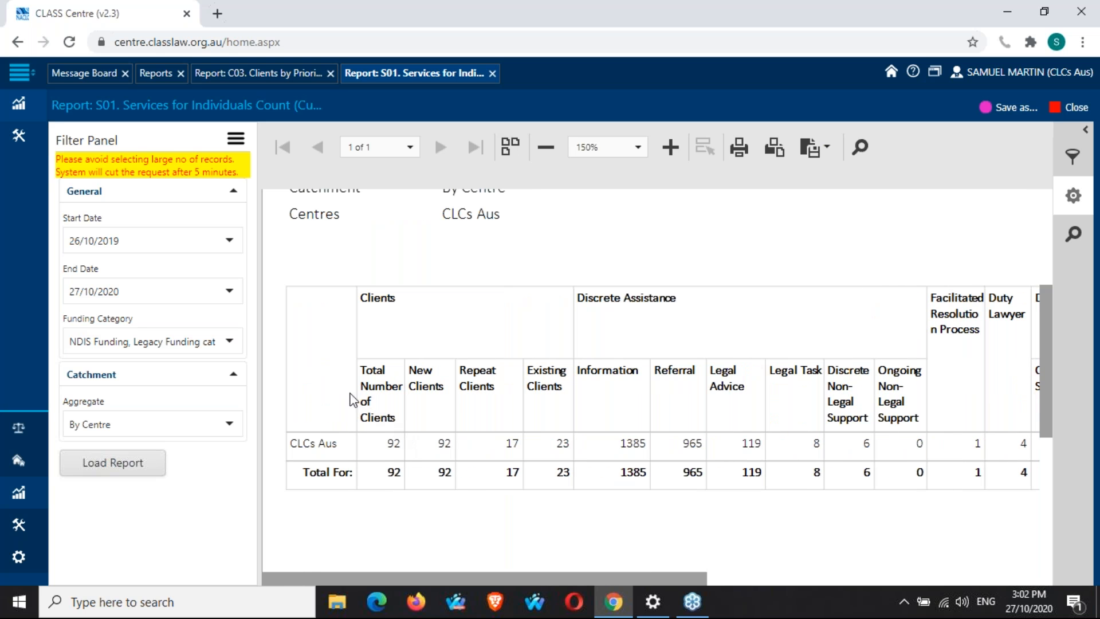
Set the catchment aggregate to Aggregate by Administrative Boundary with boundary type SA4 and reload the S01 report.
{"action": "left_click", "coordinate": [234, 375]}
{"action": "left_click", "coordinate": [234, 375]}
{"action": "left_click", "coordinate": [229, 427]}
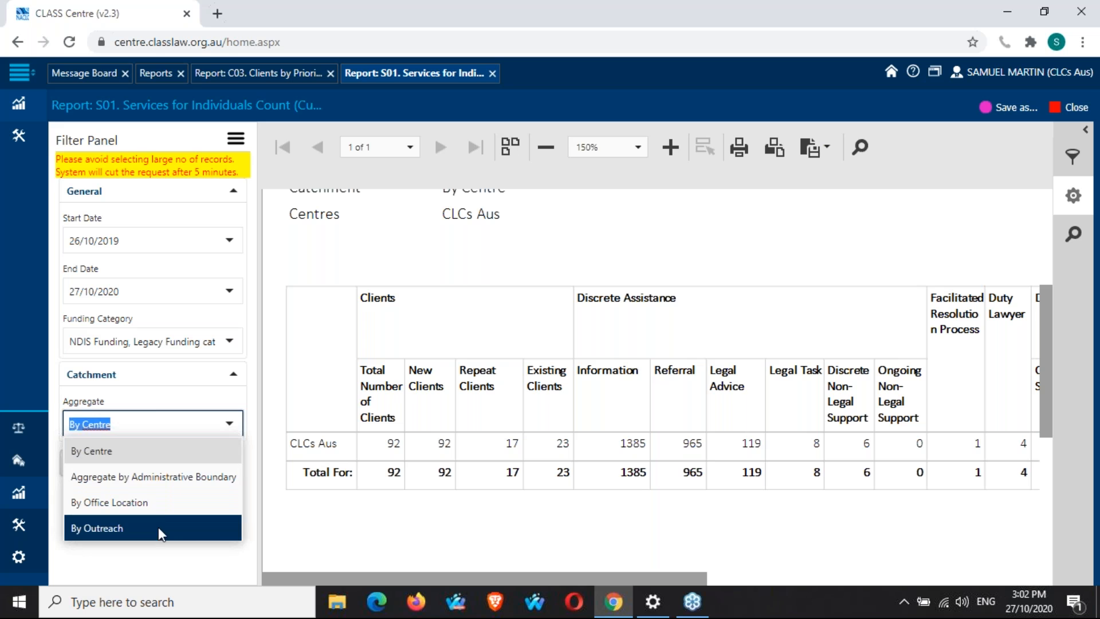
{"action": "left_click", "coordinate": [164, 480]}
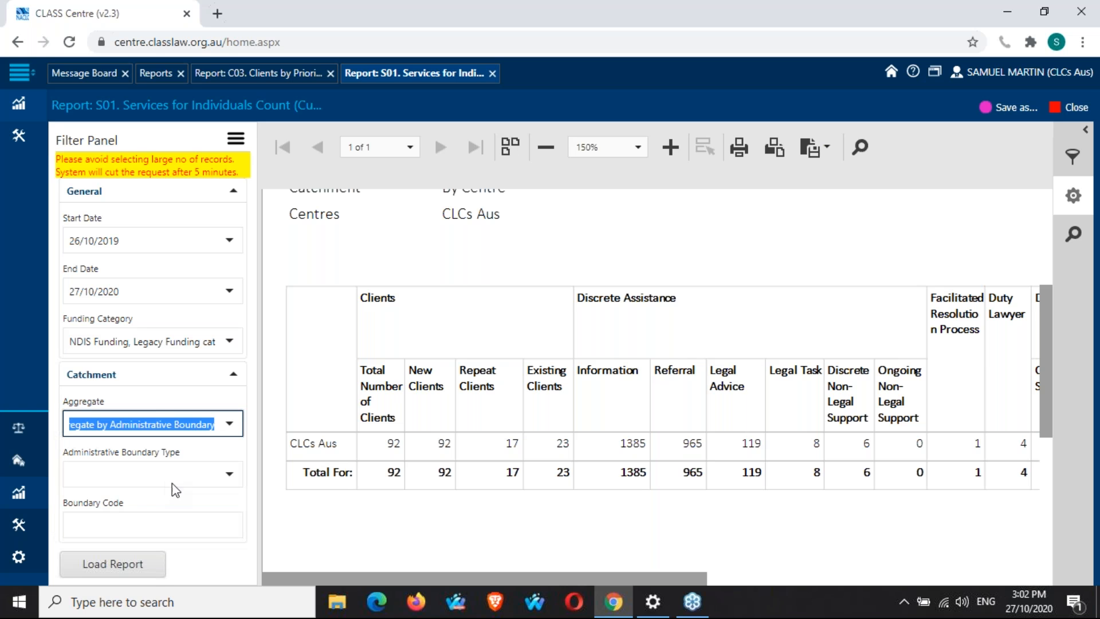
{"action": "left_click", "coordinate": [229, 474]}
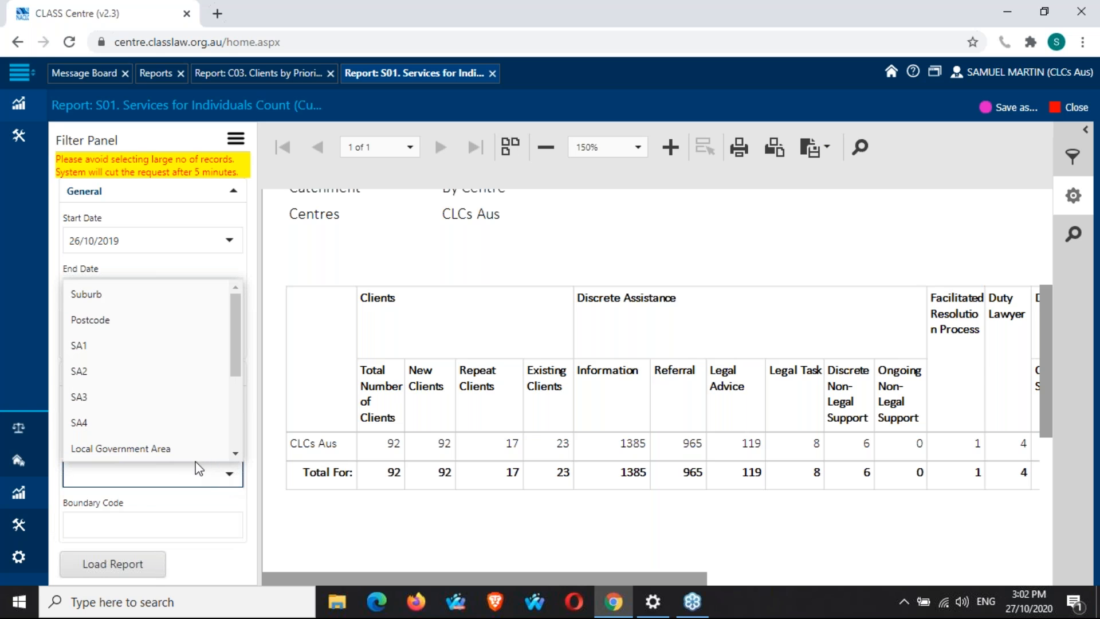
{"action": "left_click", "coordinate": [162, 424]}
{"action": "left_click", "coordinate": [135, 564]}
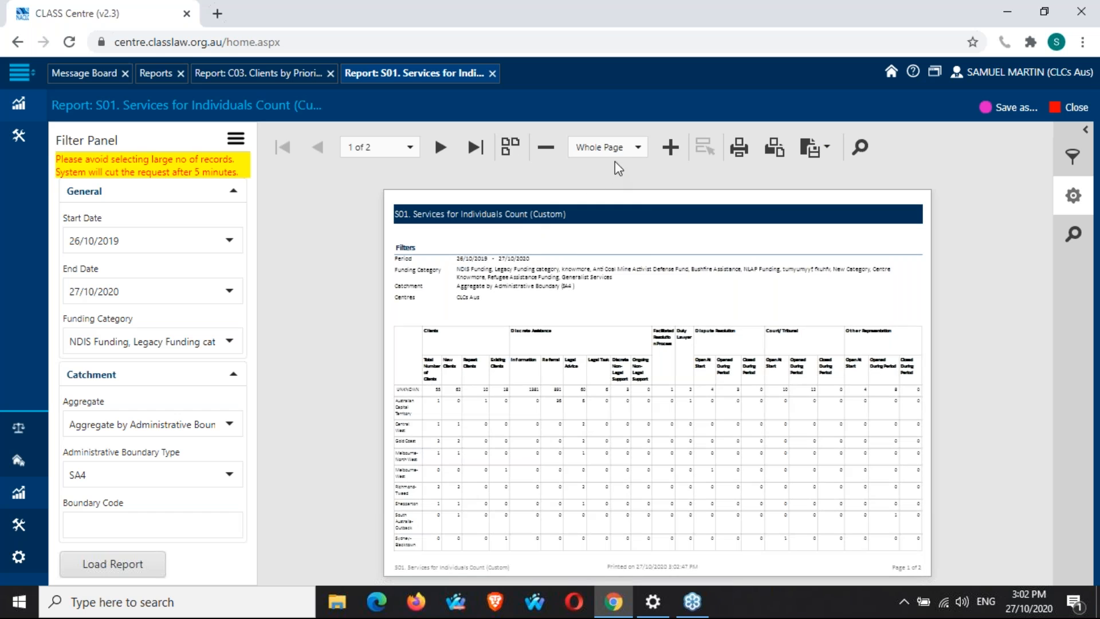
Set the preview zoom to 150% and scroll down to the SA4 breakdown table.
{"action": "left_click", "coordinate": [637, 148]}
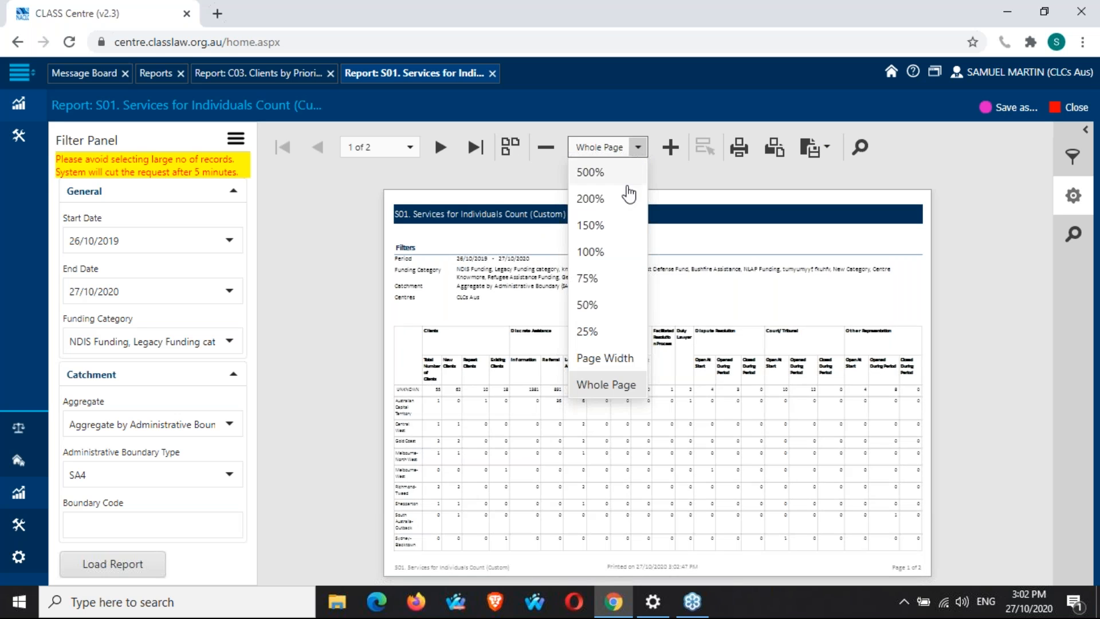
{"action": "left_click", "coordinate": [624, 229]}
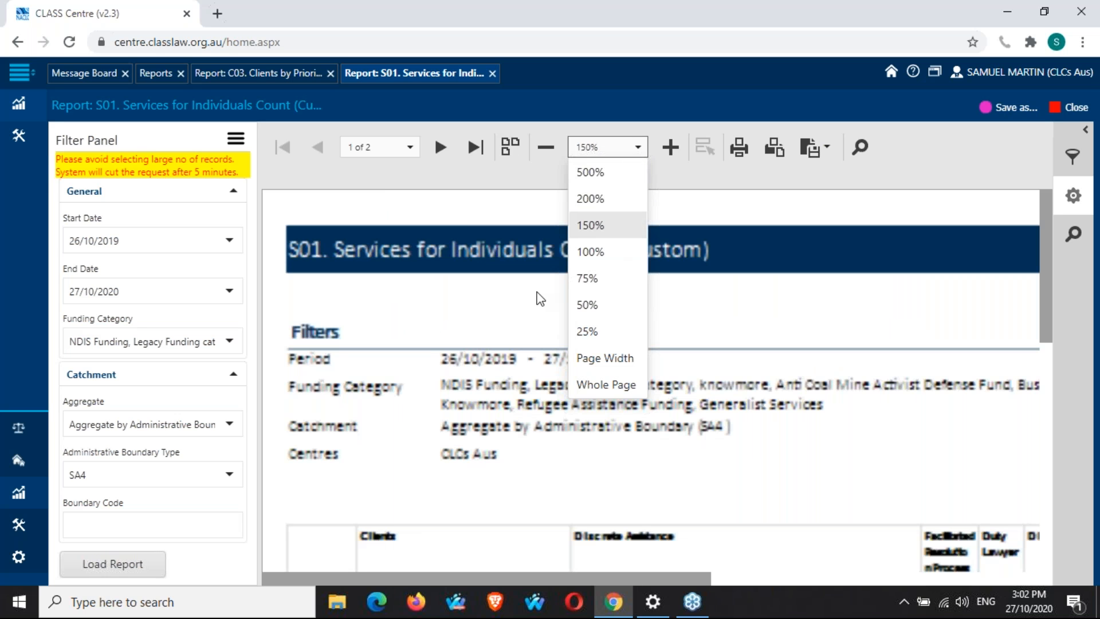
{"action": "scroll", "coordinate": [497, 373], "scroll_direction": "down", "scroll_amount": 5}
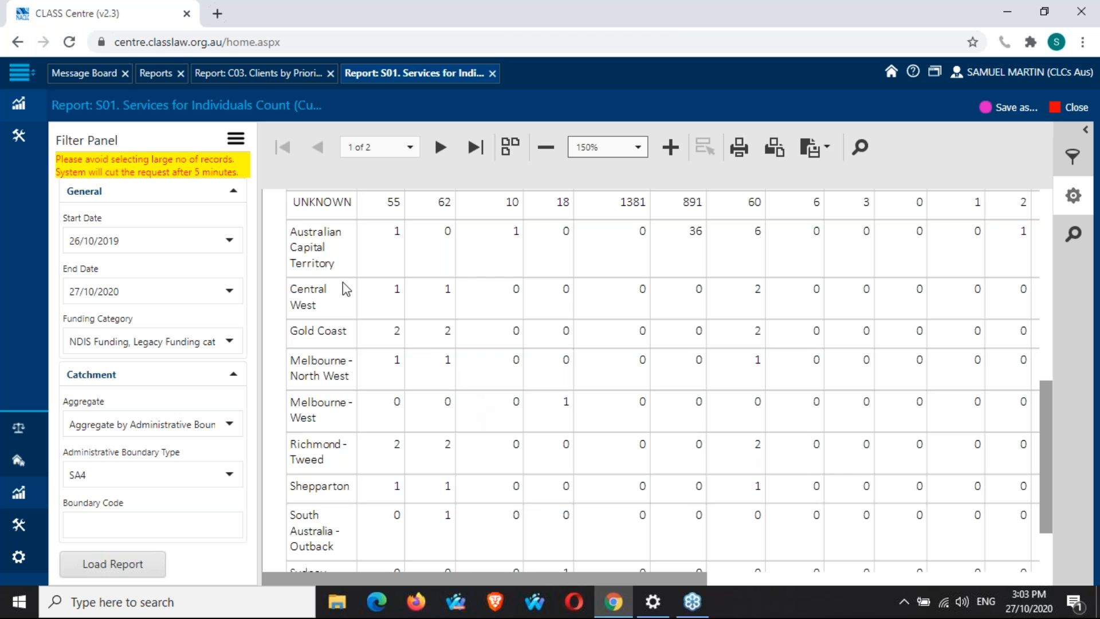
Return to the Reports list and open the N03.1 NPA - Services by Law Type report.
{"action": "left_click", "coordinate": [158, 82]}
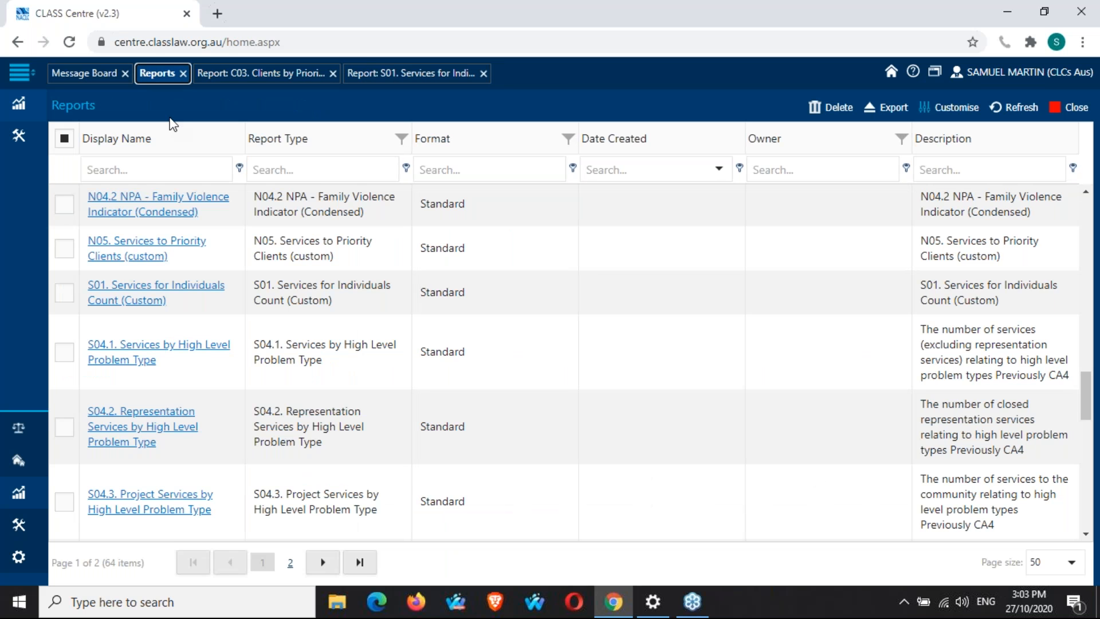
{"action": "scroll", "coordinate": [252, 351], "scroll_direction": "down", "scroll_amount": 1}
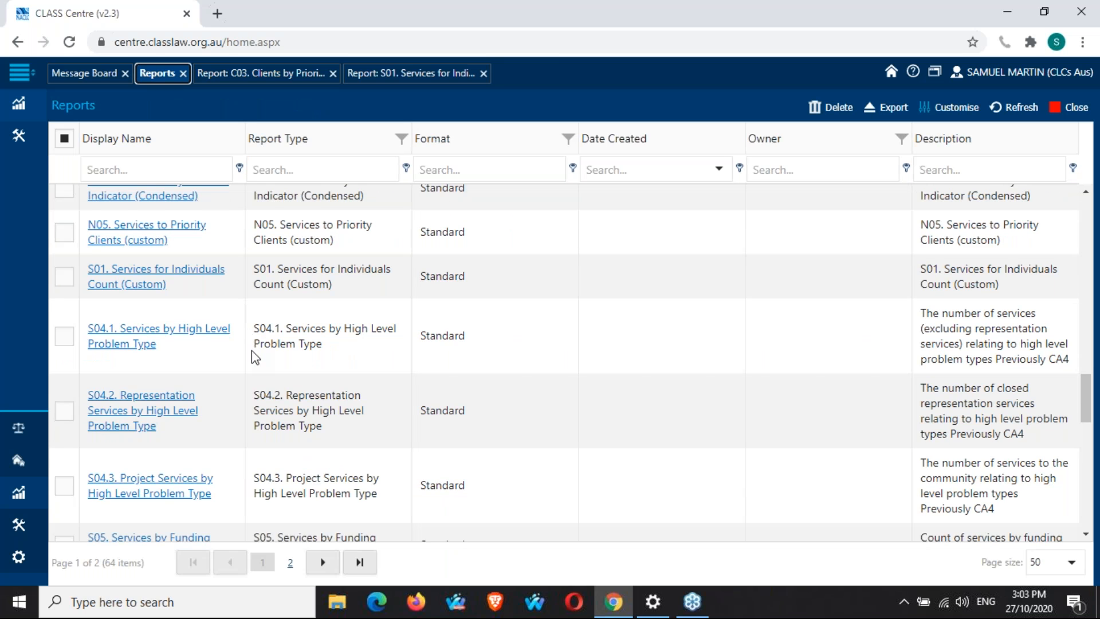
{"action": "scroll", "coordinate": [252, 356], "scroll_direction": "down", "scroll_amount": 3}
{"action": "scroll", "coordinate": [252, 357], "scroll_direction": "down", "scroll_amount": 2}
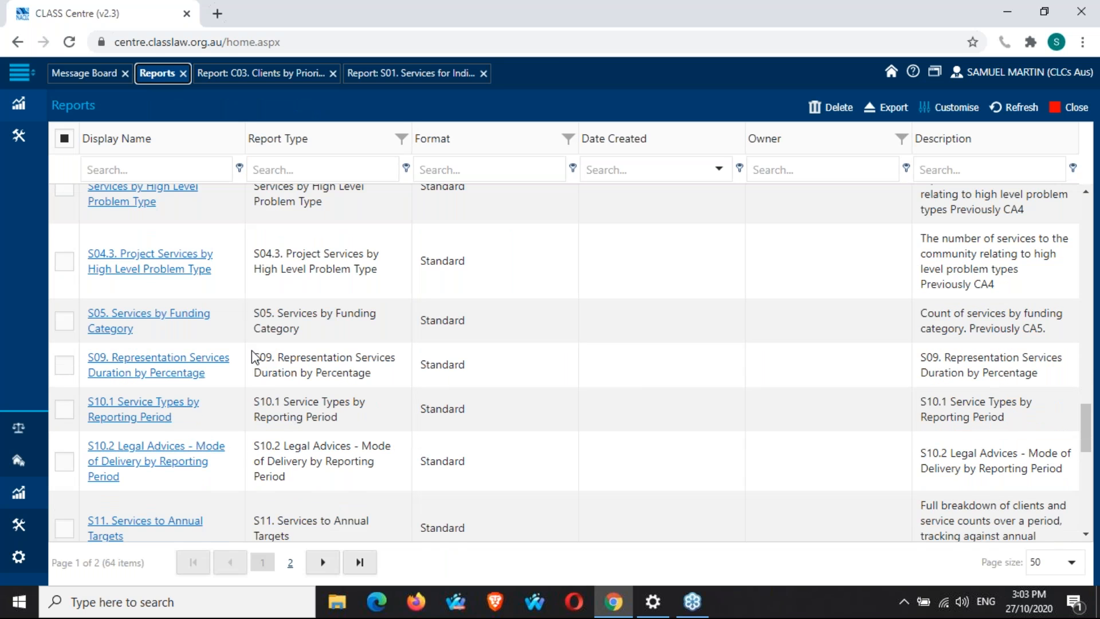
{"action": "scroll", "coordinate": [253, 357], "scroll_direction": "down", "scroll_amount": 5}
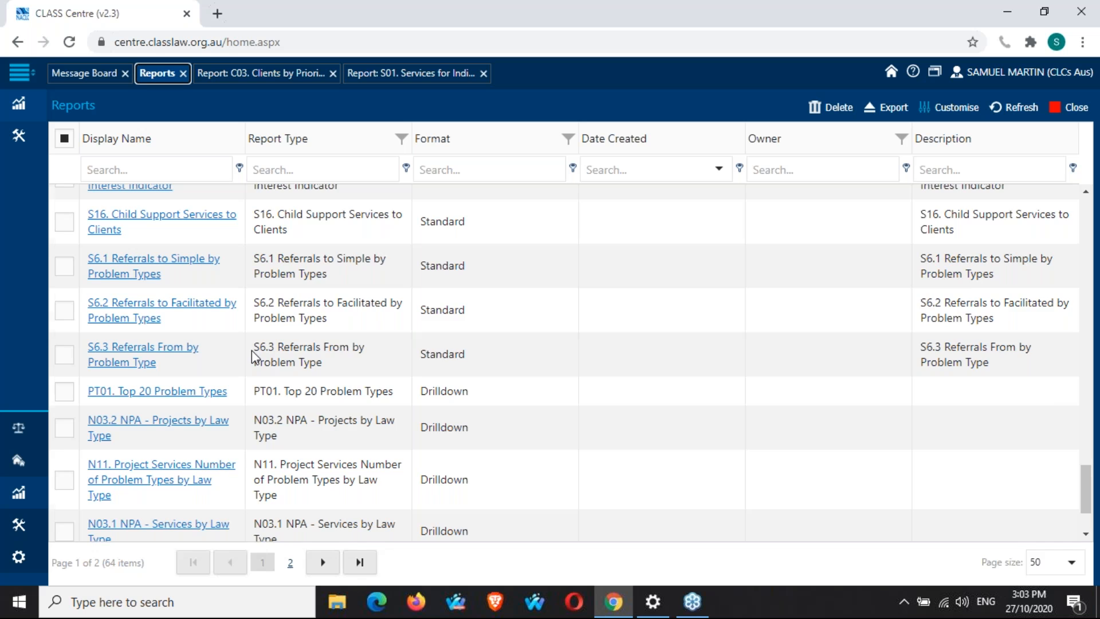
{"action": "scroll", "coordinate": [252, 357], "scroll_direction": "down", "scroll_amount": 2}
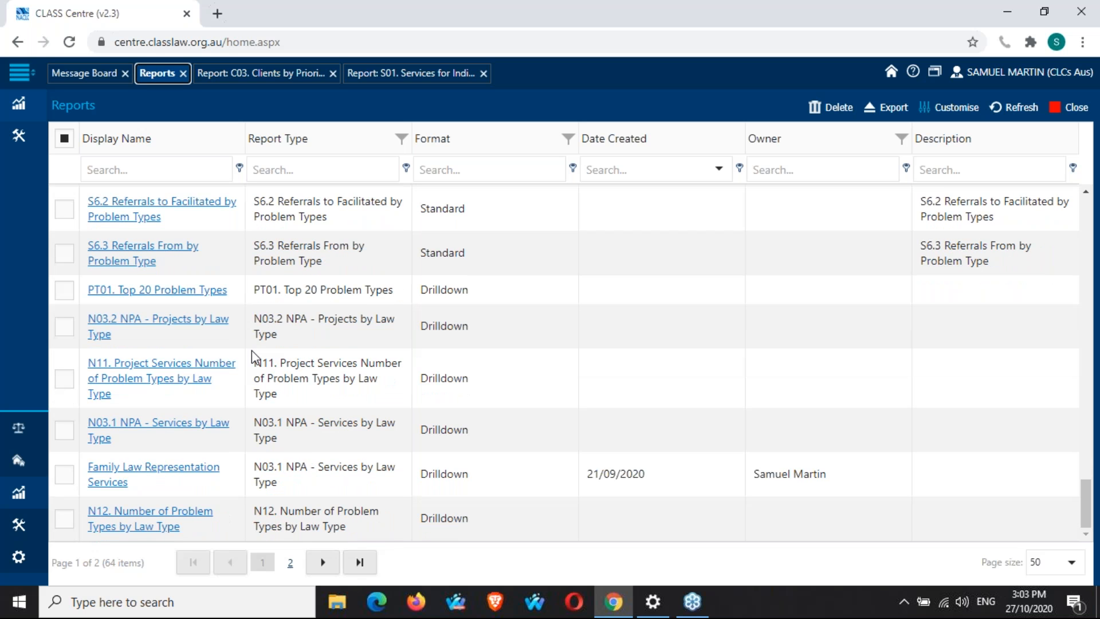
{"action": "left_click", "coordinate": [201, 426]}
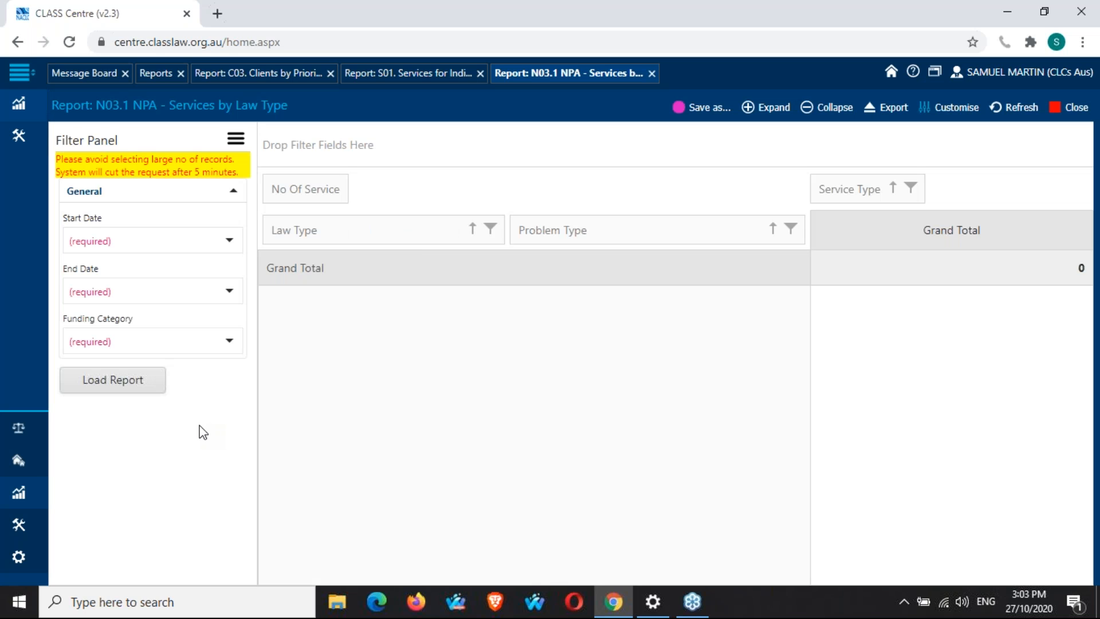
Browse the Reports list, then go back to the N03.1 NPA - Services by Law Type report.
{"action": "left_click", "coordinate": [157, 73]}
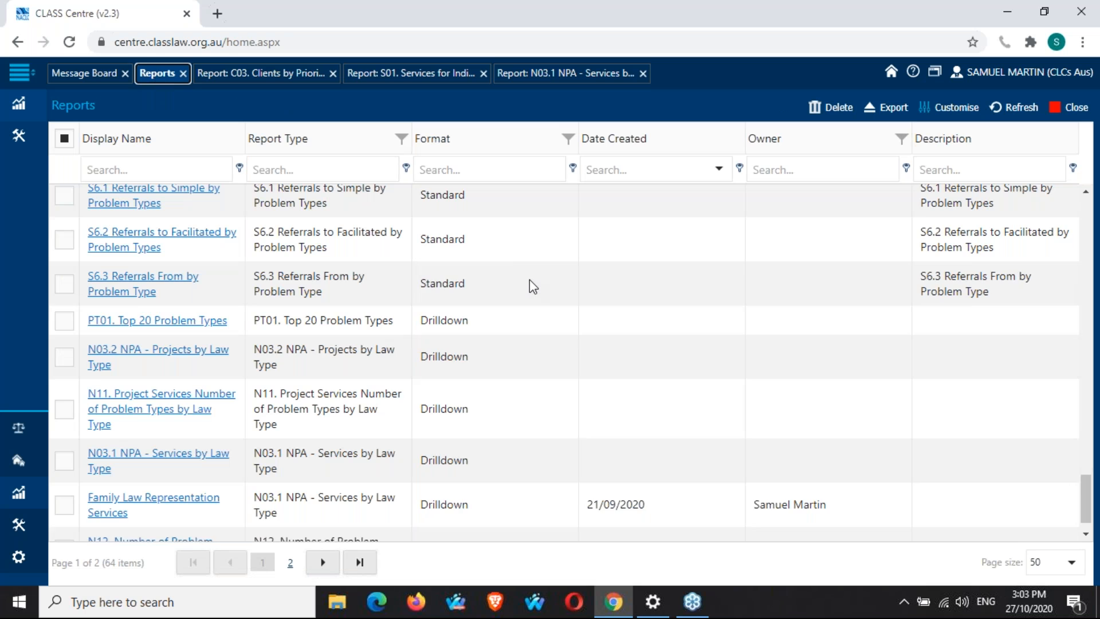
{"action": "scroll", "coordinate": [529, 279], "scroll_direction": "up", "scroll_amount": 5}
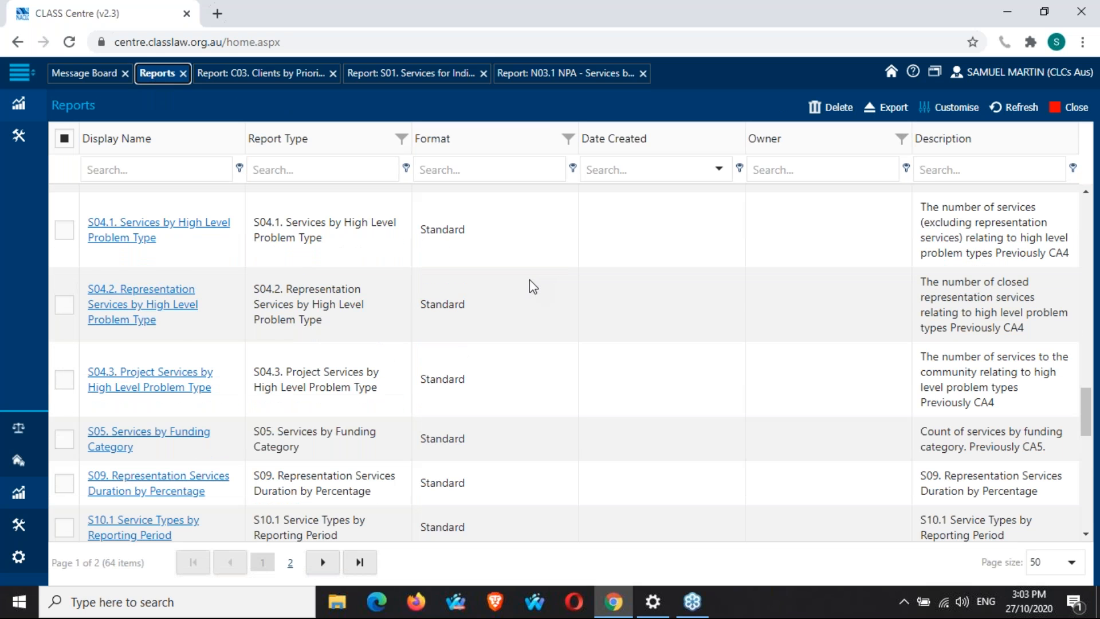
{"action": "scroll", "coordinate": [531, 282], "scroll_direction": "up", "scroll_amount": 5}
{"action": "scroll", "coordinate": [530, 279], "scroll_direction": "up", "scroll_amount": 10}
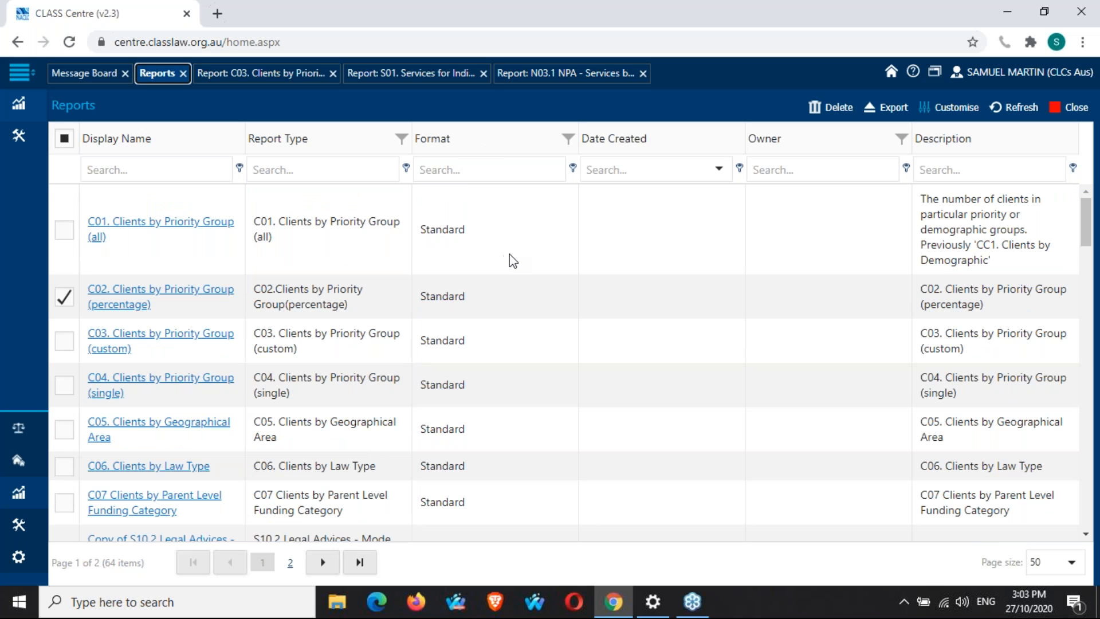
{"action": "scroll", "coordinate": [514, 261], "scroll_direction": "down", "scroll_amount": 1}
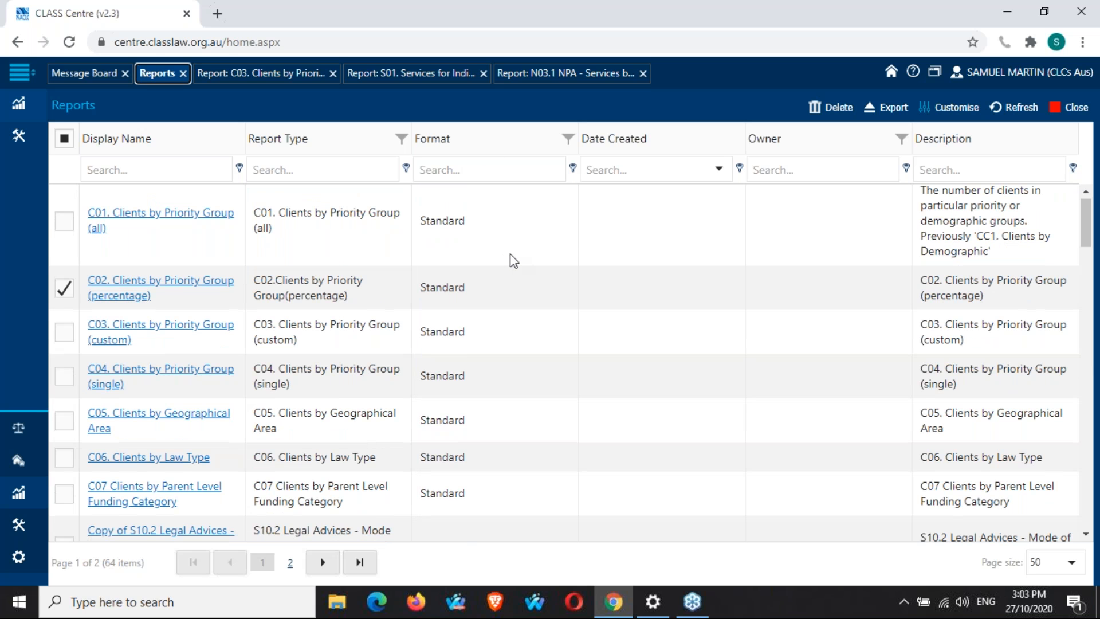
{"action": "scroll", "coordinate": [514, 261], "scroll_direction": "down", "scroll_amount": 10}
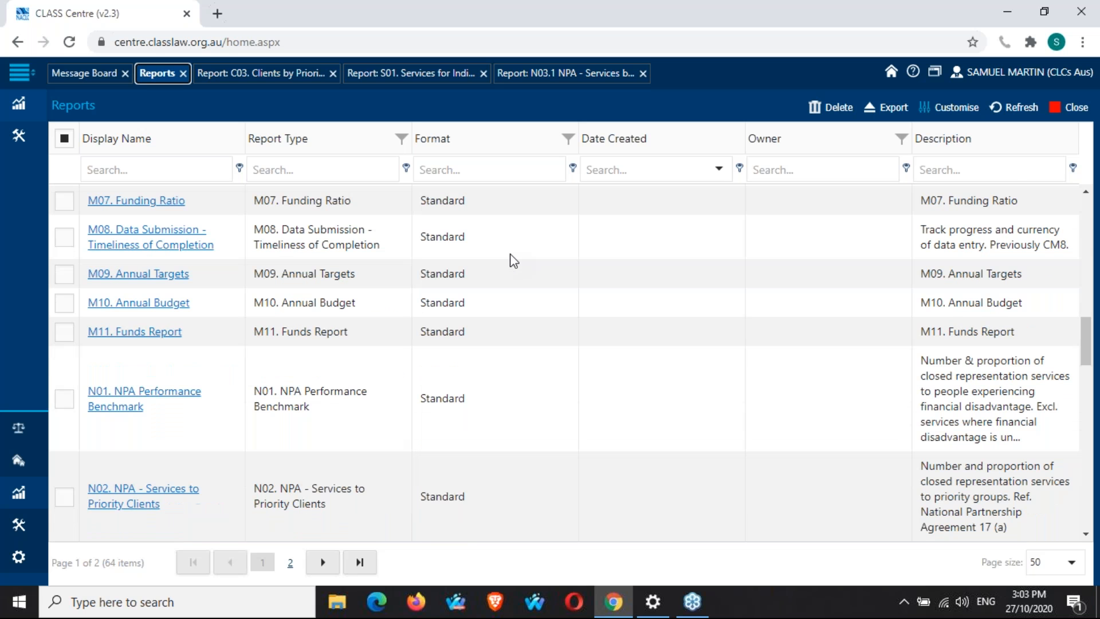
{"action": "scroll", "coordinate": [514, 260], "scroll_direction": "down", "scroll_amount": 10}
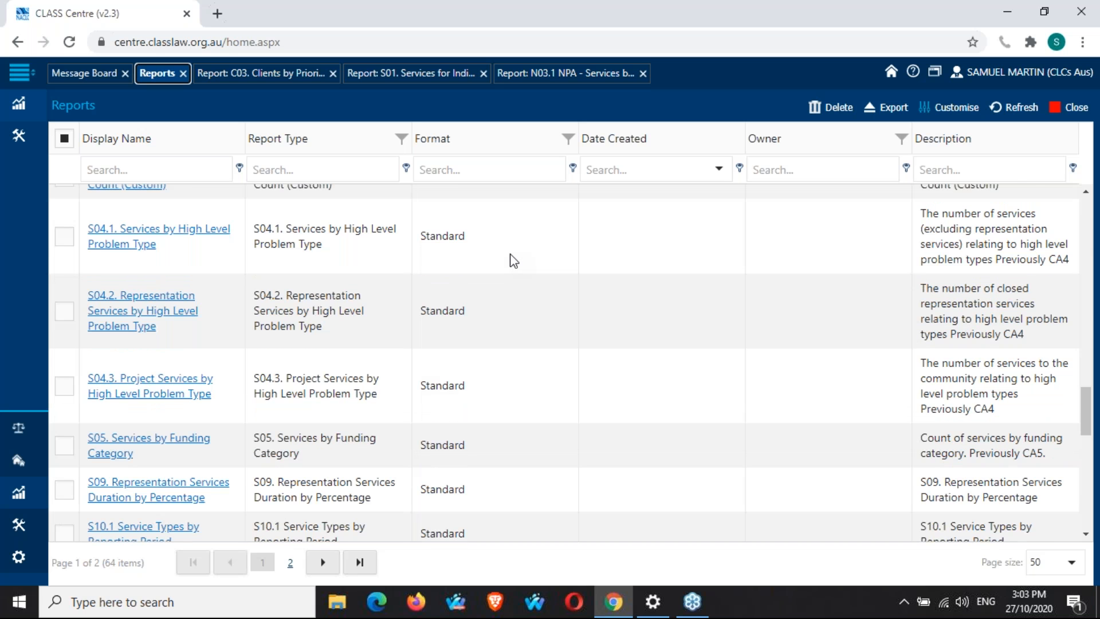
{"action": "scroll", "coordinate": [515, 261], "scroll_direction": "down", "scroll_amount": 5}
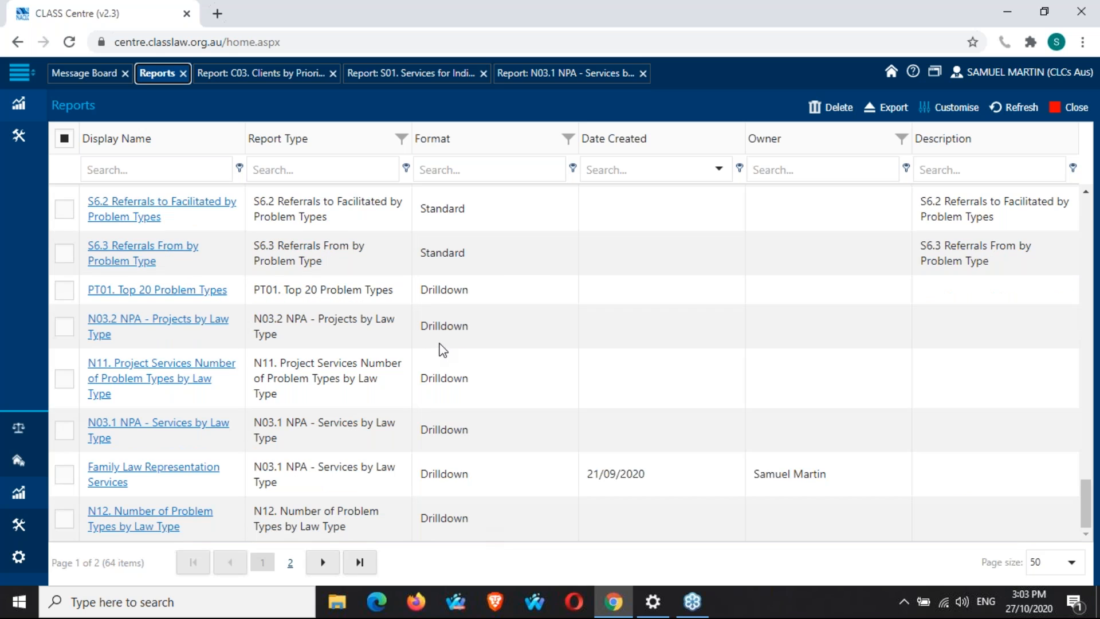
{"action": "left_click", "coordinate": [550, 78]}
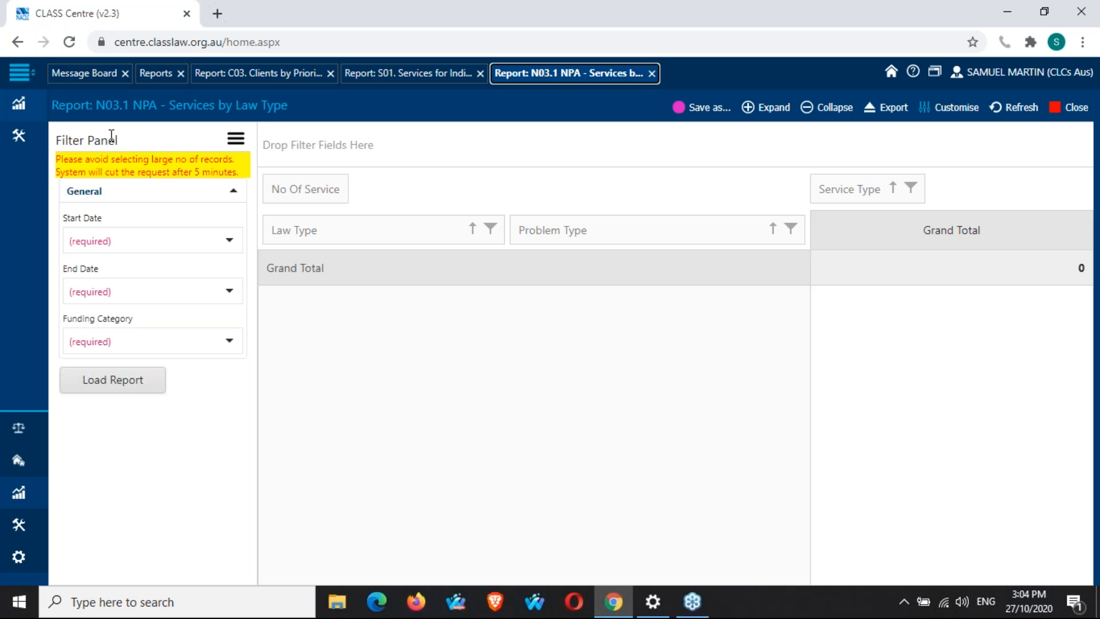
Set the Start Date to 27/10/2019 and the End Date to 27/10/2020.
{"action": "left_click", "coordinate": [227, 240]}
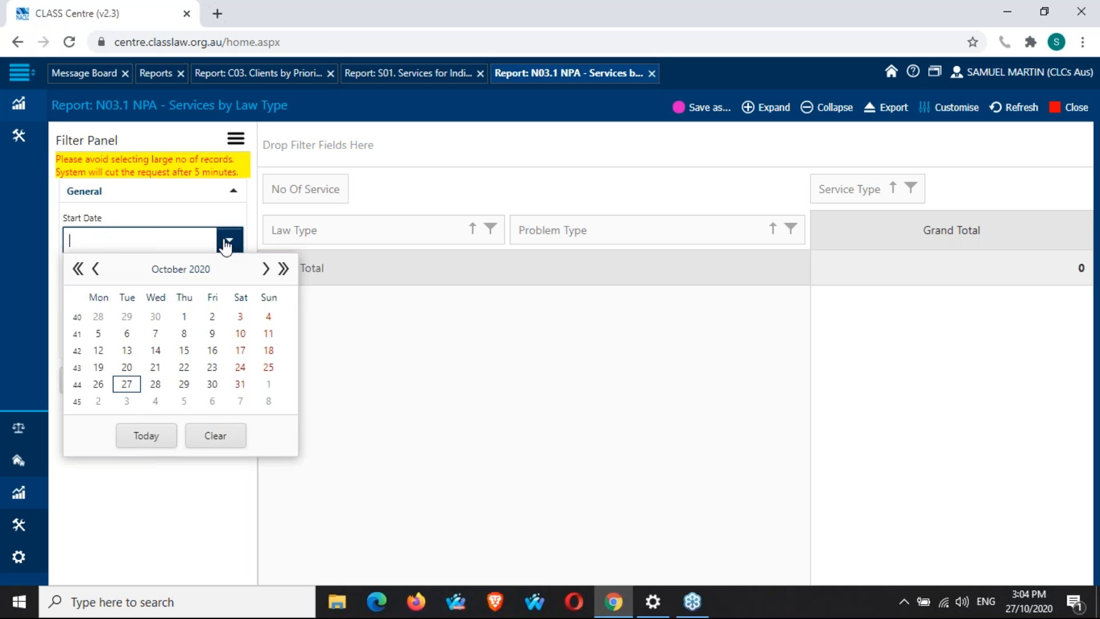
{"action": "left_click", "coordinate": [77, 269]}
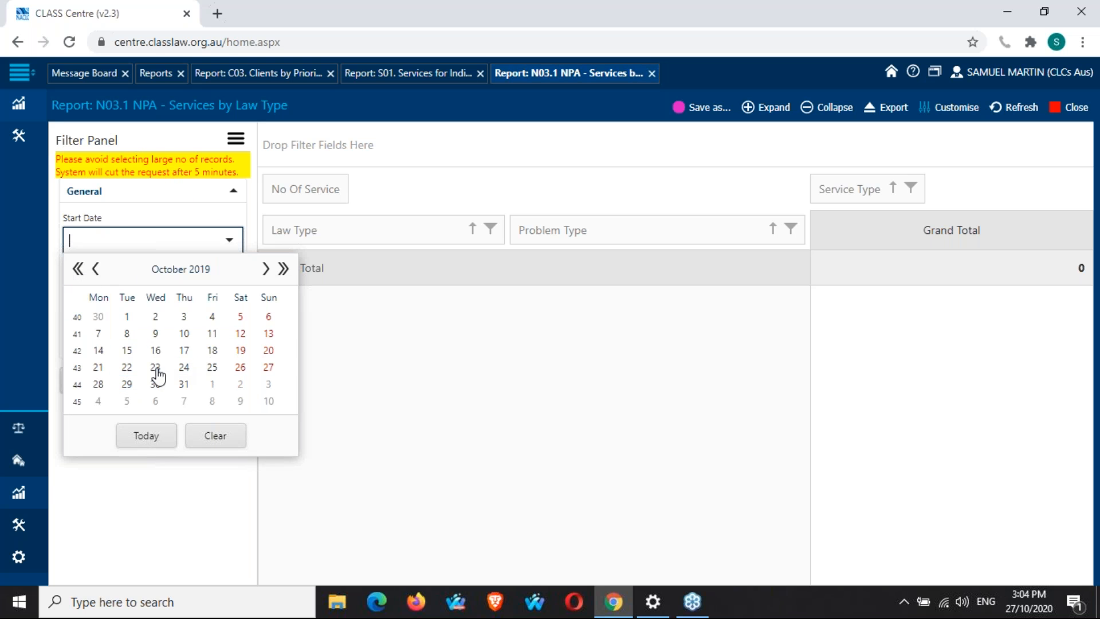
{"action": "left_click", "coordinate": [269, 367]}
{"action": "left_click", "coordinate": [228, 290]}
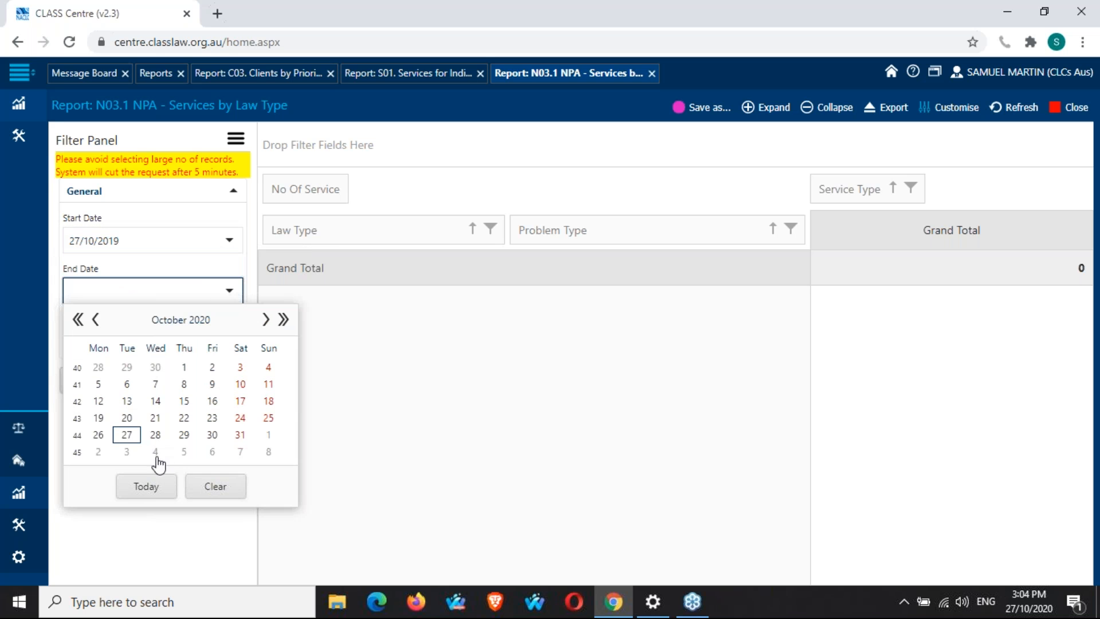
{"action": "left_click", "coordinate": [147, 486]}
Select all funding categories and load the N03.1 report.
{"action": "left_click", "coordinate": [229, 340]}
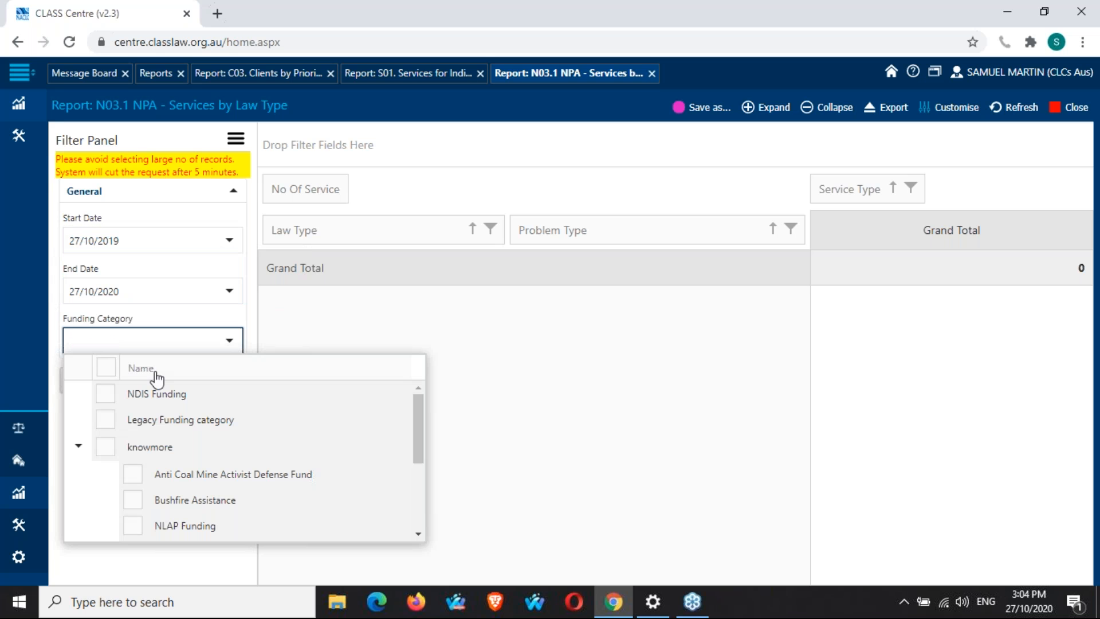
{"action": "left_click", "coordinate": [106, 368]}
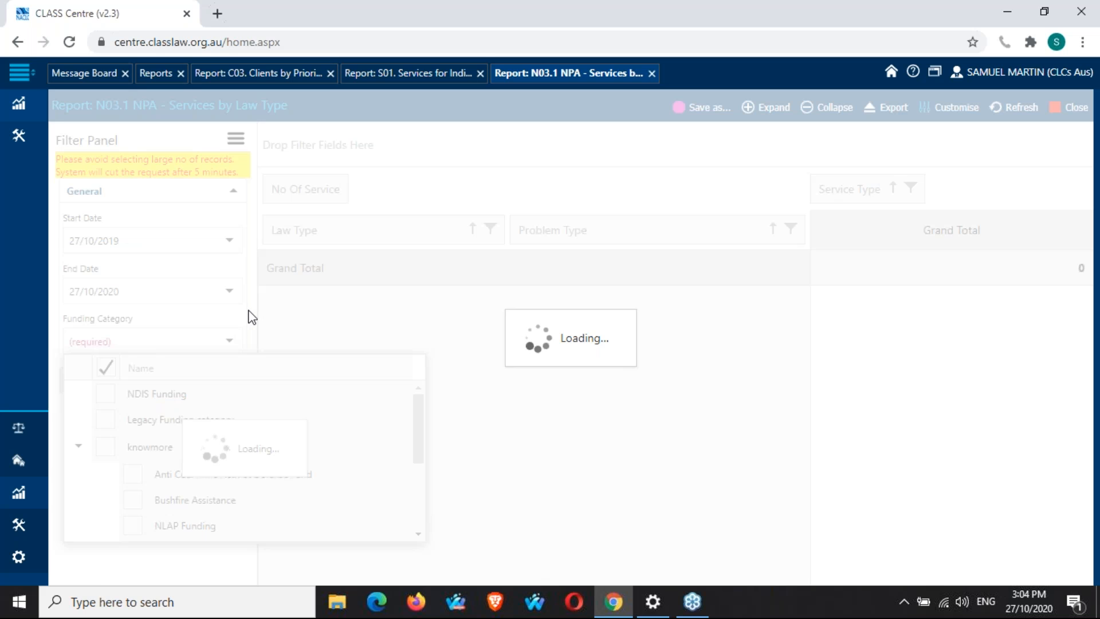
{"action": "left_click", "coordinate": [253, 312]}
{"action": "left_click", "coordinate": [113, 380]}
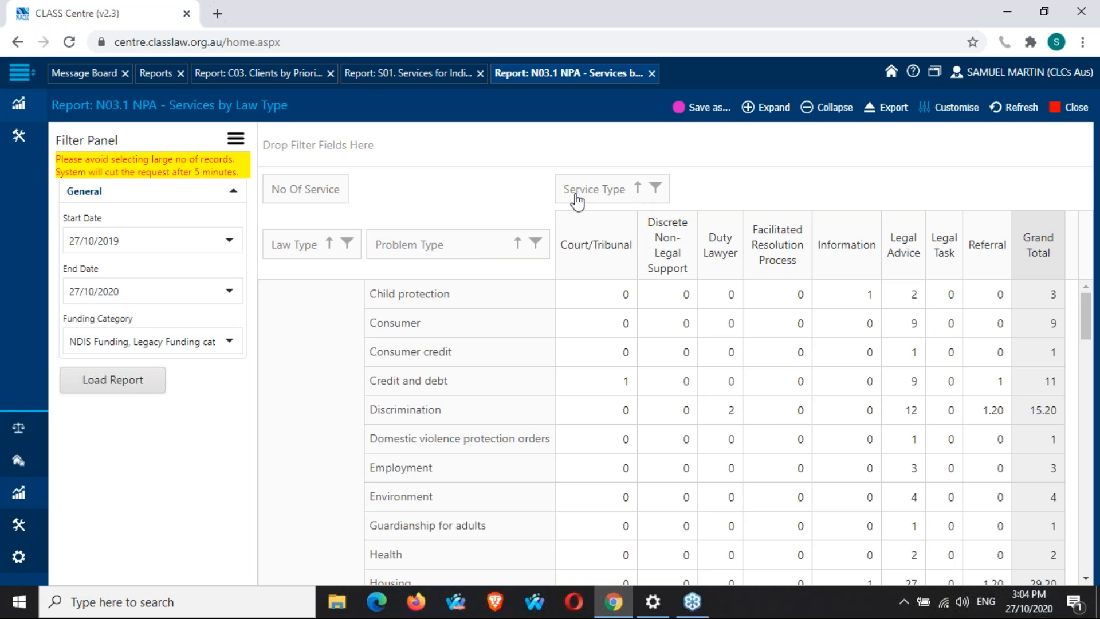
Scroll through the N03.1 table of services by law type and problem type.
{"action": "scroll", "coordinate": [597, 379], "scroll_direction": "down", "scroll_amount": 3}
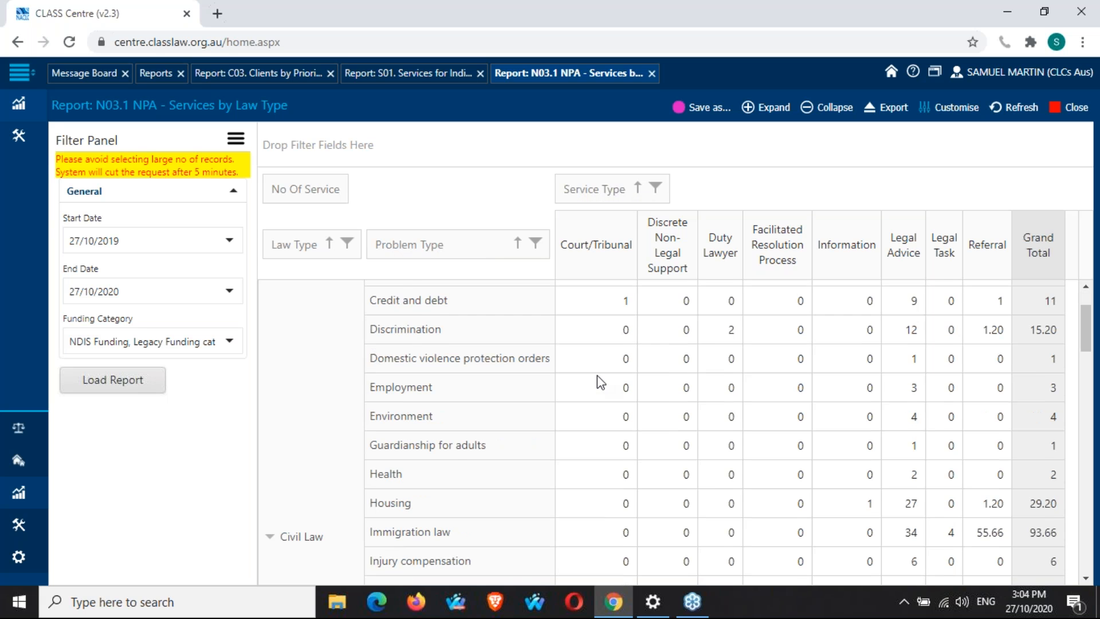
{"action": "scroll", "coordinate": [275, 438], "scroll_direction": "down", "scroll_amount": 3}
{"action": "scroll", "coordinate": [316, 433], "scroll_direction": "down", "scroll_amount": 3}
{"action": "scroll", "coordinate": [315, 431], "scroll_direction": "down", "scroll_amount": 12}
{"action": "scroll", "coordinate": [316, 435], "scroll_direction": "up", "scroll_amount": 10}
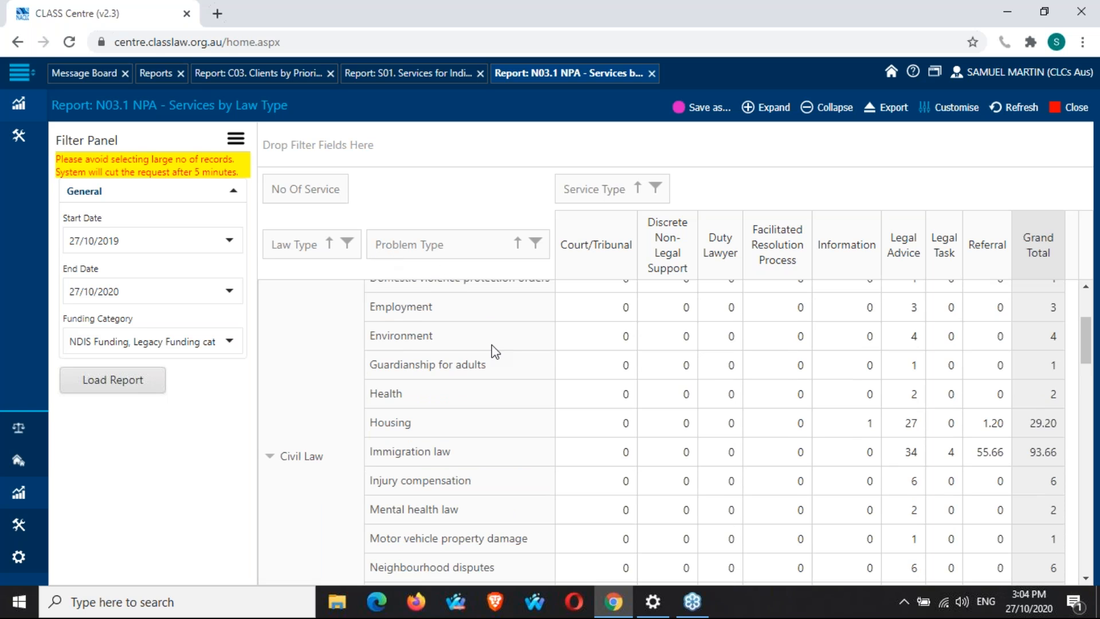
{"action": "scroll", "coordinate": [505, 351], "scroll_direction": "up", "scroll_amount": 3}
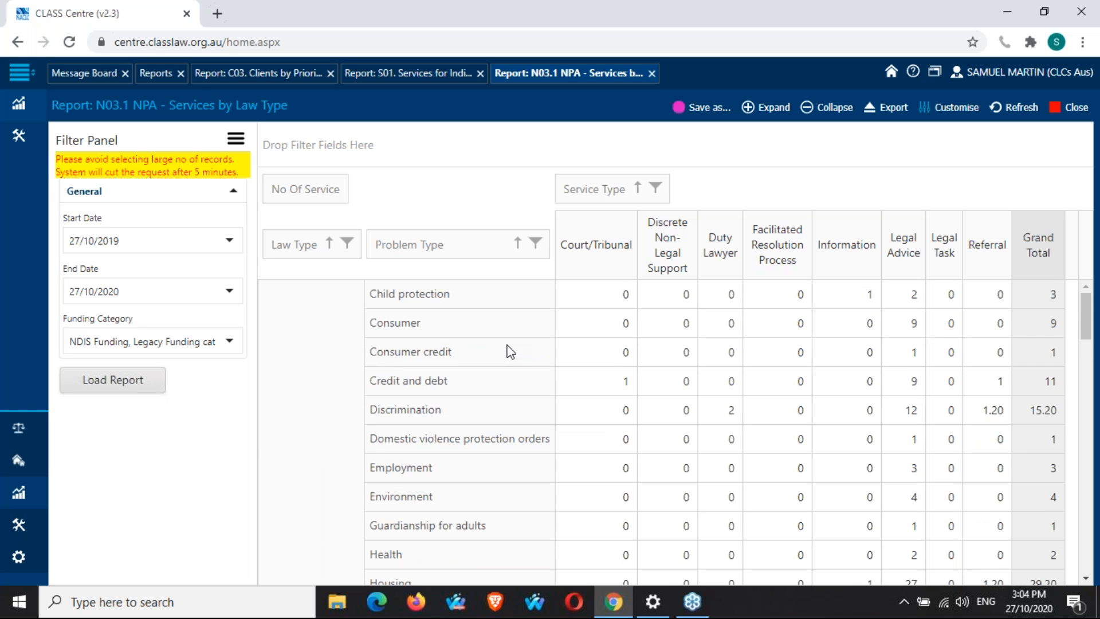
{"action": "scroll", "coordinate": [508, 350], "scroll_direction": "down", "scroll_amount": 3}
{"action": "scroll", "coordinate": [341, 405], "scroll_direction": "up", "scroll_amount": 2}
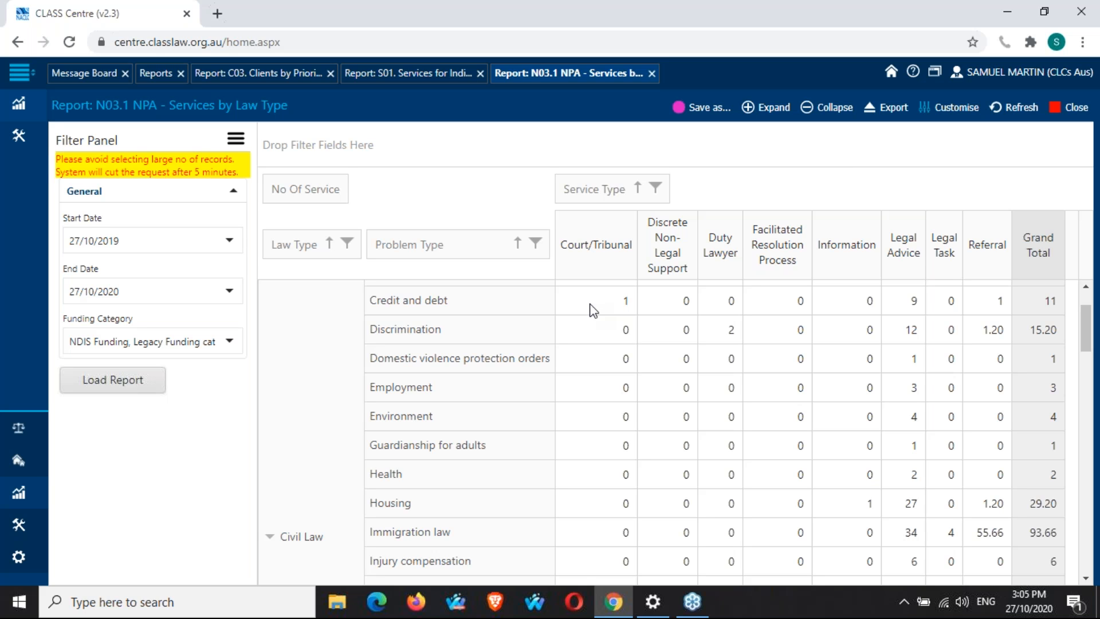
{"action": "scroll", "coordinate": [768, 351], "scroll_direction": "down", "scroll_amount": 3}
{"action": "scroll", "coordinate": [769, 350], "scroll_direction": "down", "scroll_amount": 9}
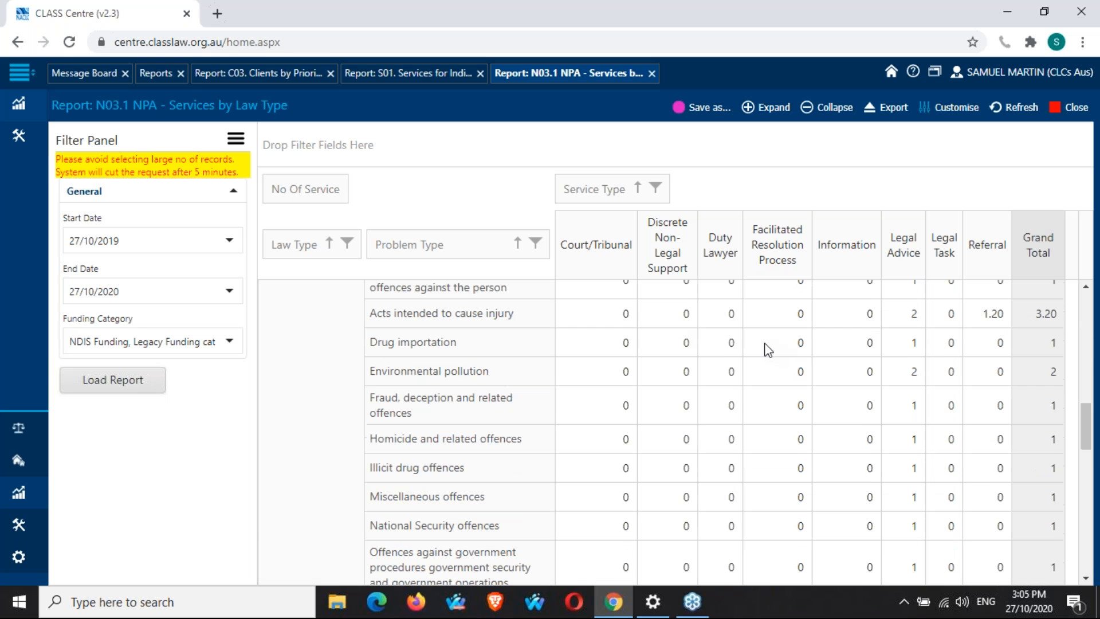
Review the criminal law, family law and grand total rows of the N03.1 services table.
{"action": "scroll", "coordinate": [768, 351], "scroll_direction": "down", "scroll_amount": 5}
{"action": "scroll", "coordinate": [802, 347], "scroll_direction": "down", "scroll_amount": 2}
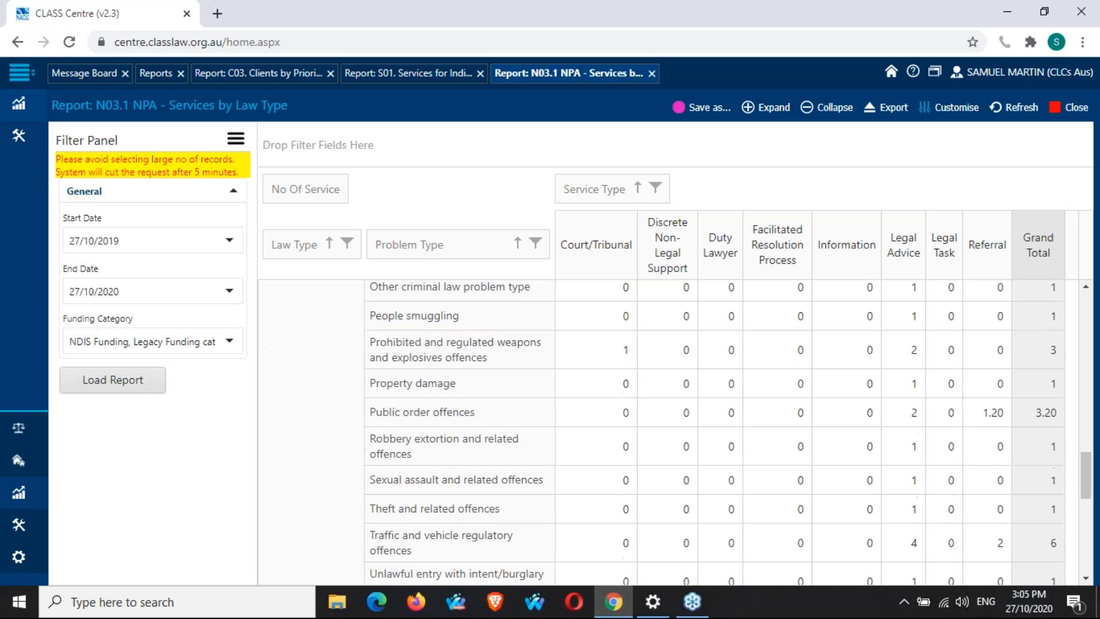
{"action": "scroll", "coordinate": [675, 432], "scroll_direction": "down", "scroll_amount": 12}
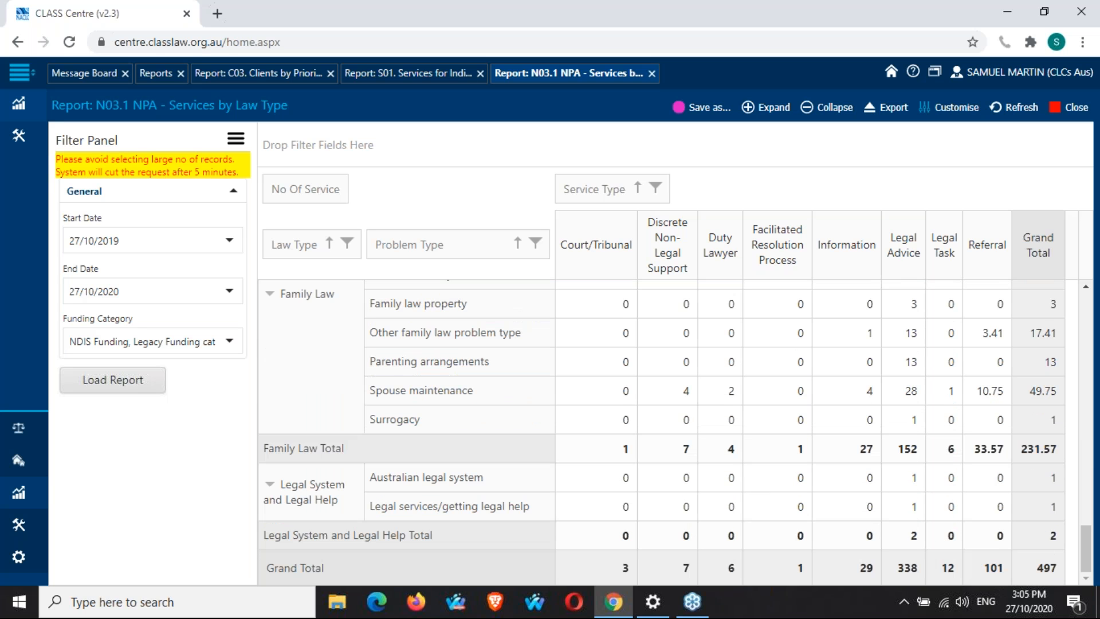
{"action": "scroll", "coordinate": [674, 434], "scroll_direction": "up", "scroll_amount": 6}
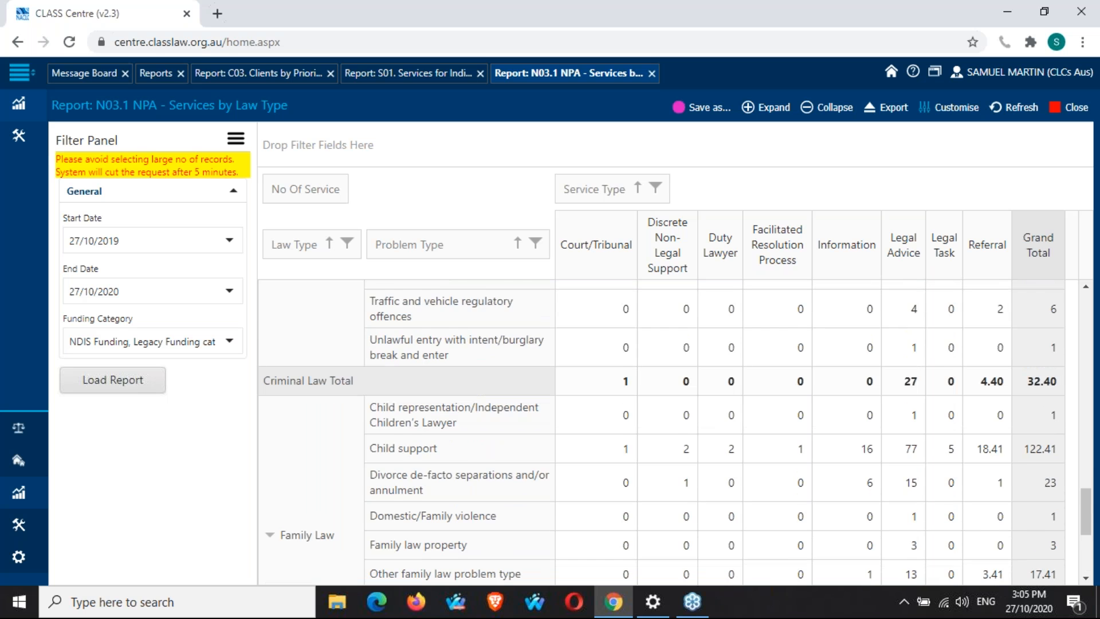
{"action": "scroll", "coordinate": [674, 432], "scroll_direction": "up", "scroll_amount": 6}
{"action": "scroll", "coordinate": [771, 351], "scroll_direction": "up", "scroll_amount": 8}
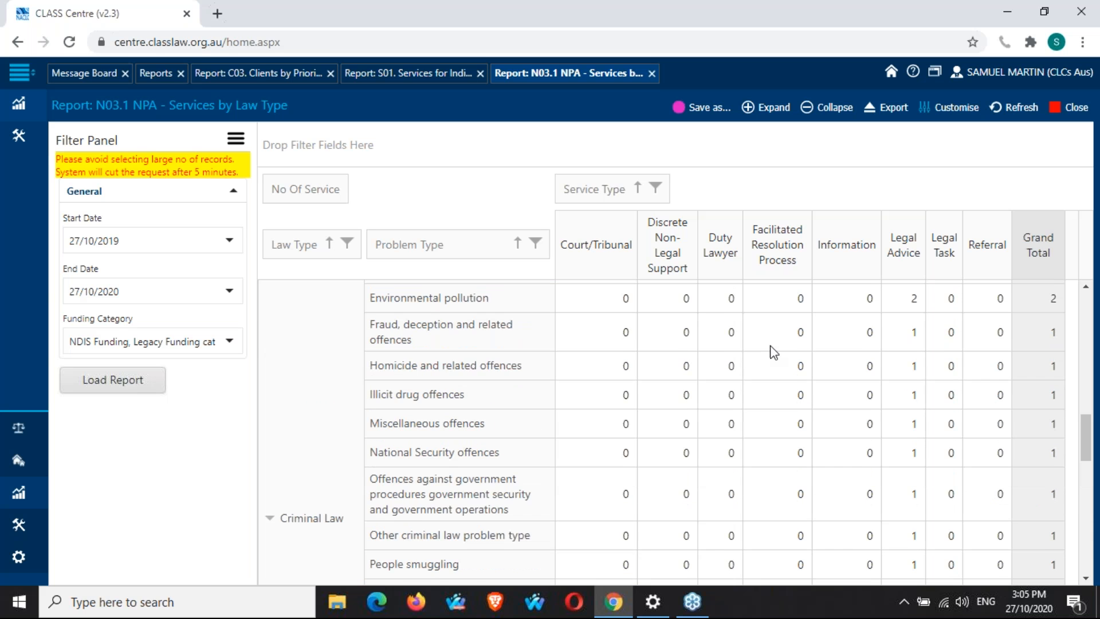
{"action": "scroll", "coordinate": [773, 352], "scroll_direction": "up", "scroll_amount": 7}
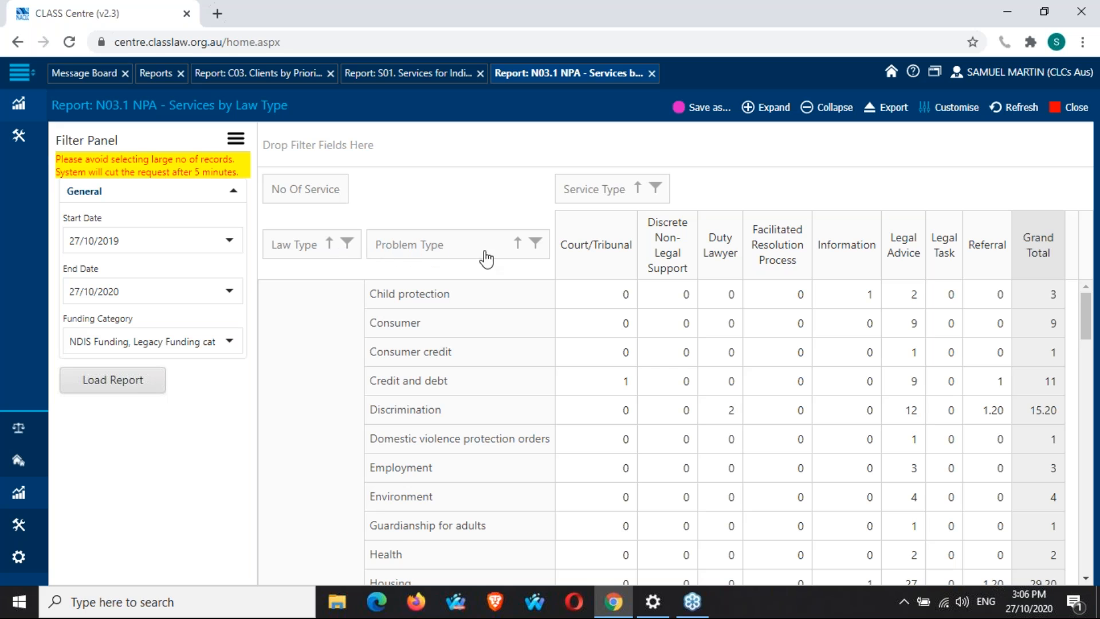
Sort the table by Problem Type in descending order.
{"action": "left_click", "coordinate": [518, 245]}
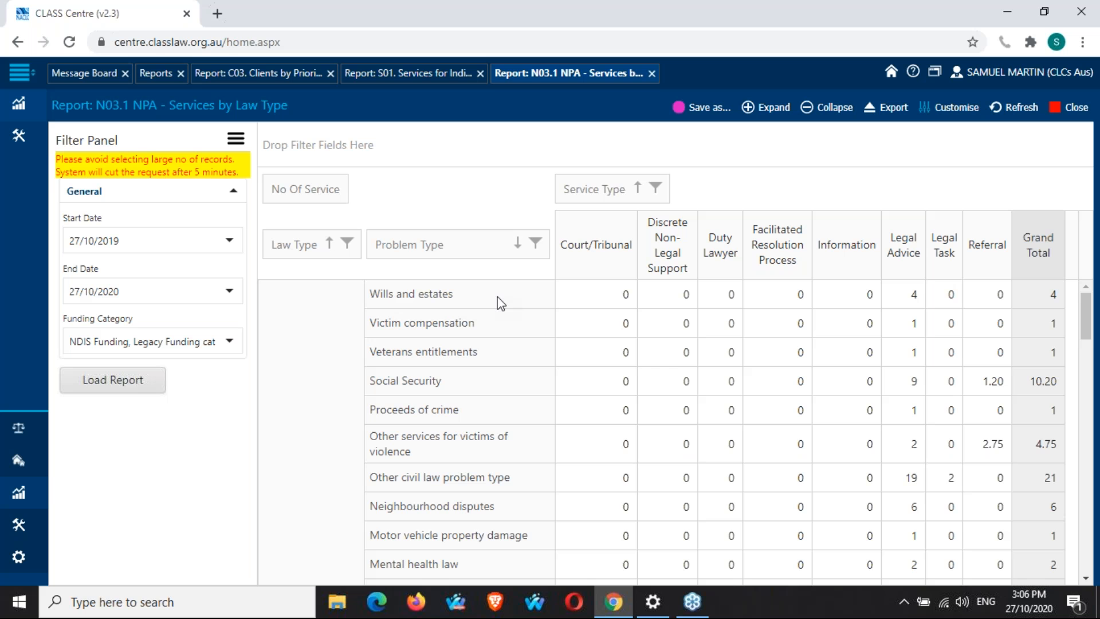
{"action": "scroll", "coordinate": [502, 304], "scroll_direction": "down", "scroll_amount": 3}
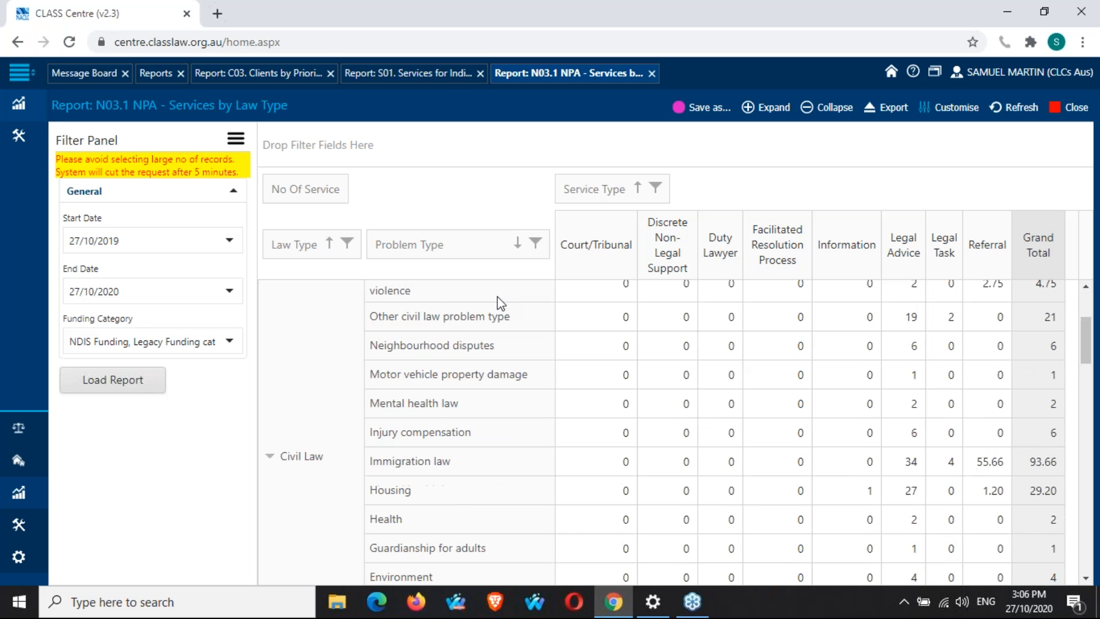
{"action": "scroll", "coordinate": [502, 303], "scroll_direction": "down", "scroll_amount": 3}
{"action": "scroll", "coordinate": [674, 430], "scroll_direction": "down", "scroll_amount": 3}
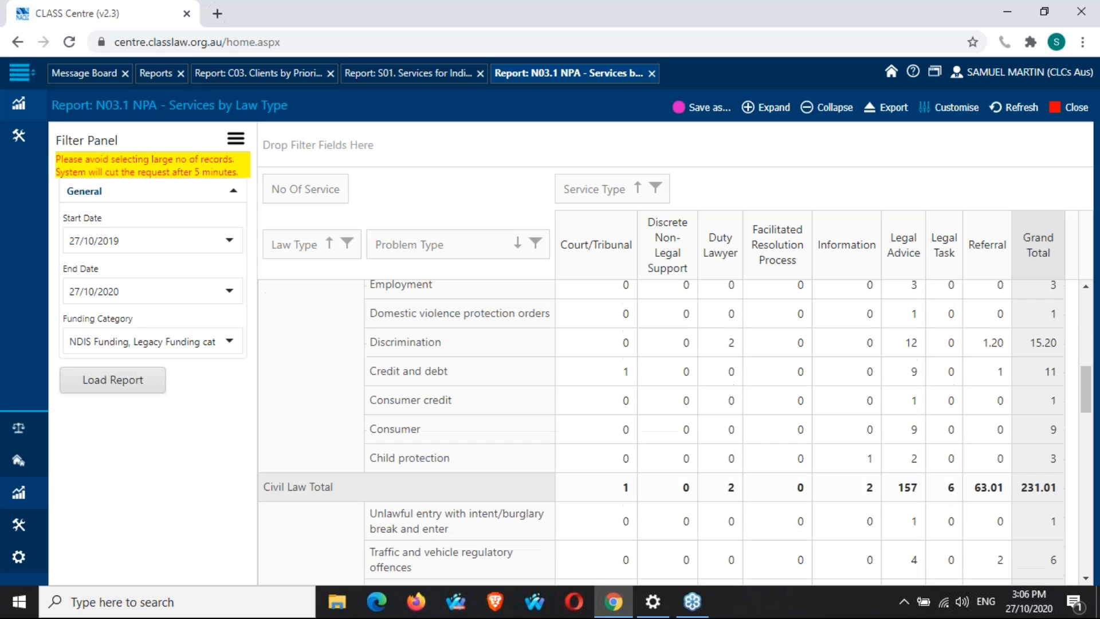
{"action": "scroll", "coordinate": [349, 264], "scroll_direction": "up", "scroll_amount": 9}
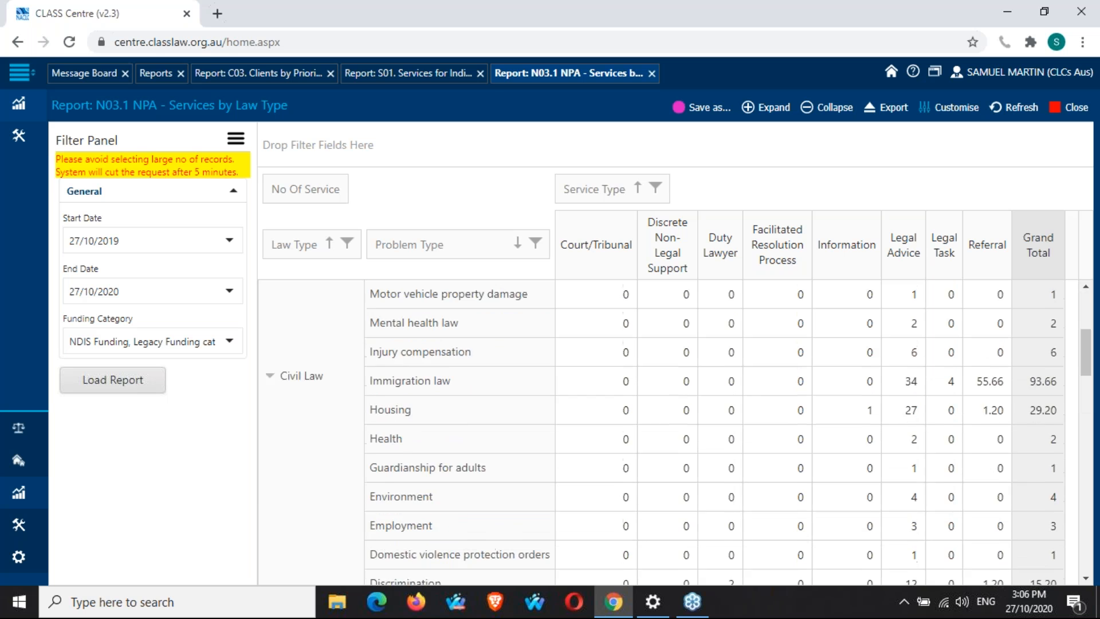
Filter the Law Type field to show Family Law only.
{"action": "left_click", "coordinate": [348, 244]}
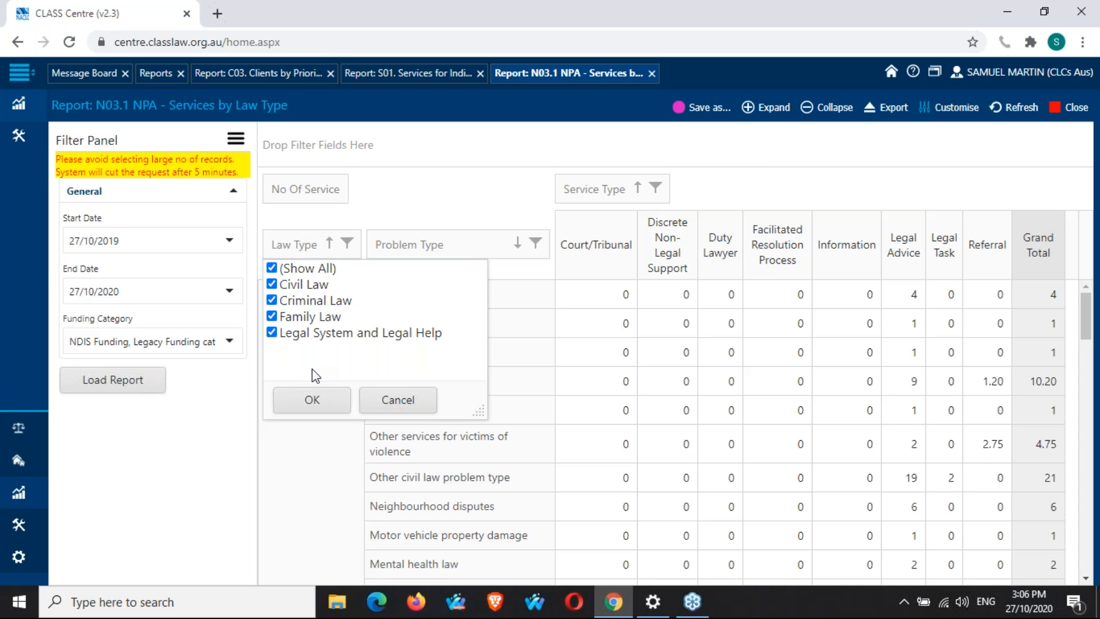
{"action": "left_click", "coordinate": [272, 267]}
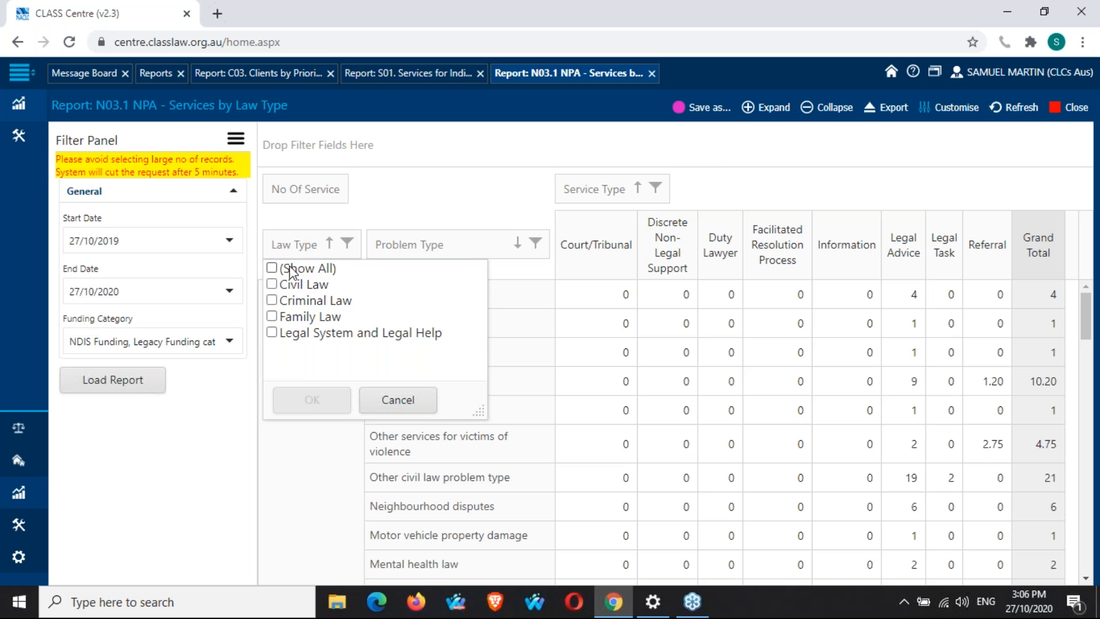
{"action": "left_click", "coordinate": [271, 315]}
{"action": "left_click", "coordinate": [321, 407]}
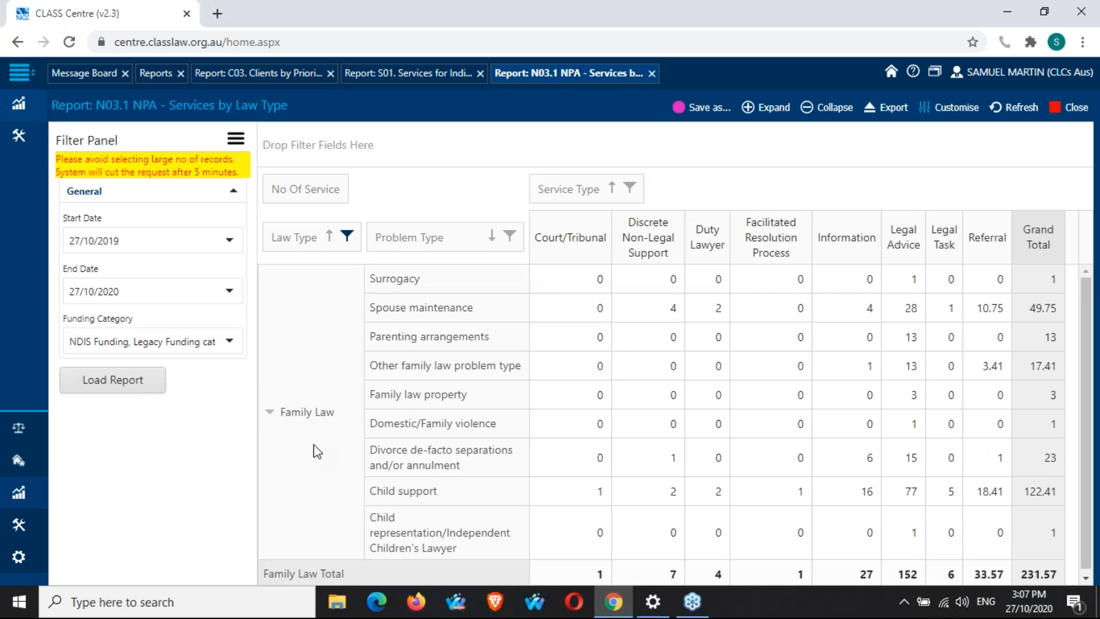
Filter the Problem Type field to show Child support only.
{"action": "scroll", "coordinate": [313, 445], "scroll_direction": "down", "scroll_amount": 1}
{"action": "scroll", "coordinate": [313, 445], "scroll_direction": "up", "scroll_amount": 1}
{"action": "scroll", "coordinate": [313, 445], "scroll_direction": "down", "scroll_amount": 1}
{"action": "scroll", "coordinate": [313, 444], "scroll_direction": "up", "scroll_amount": 1}
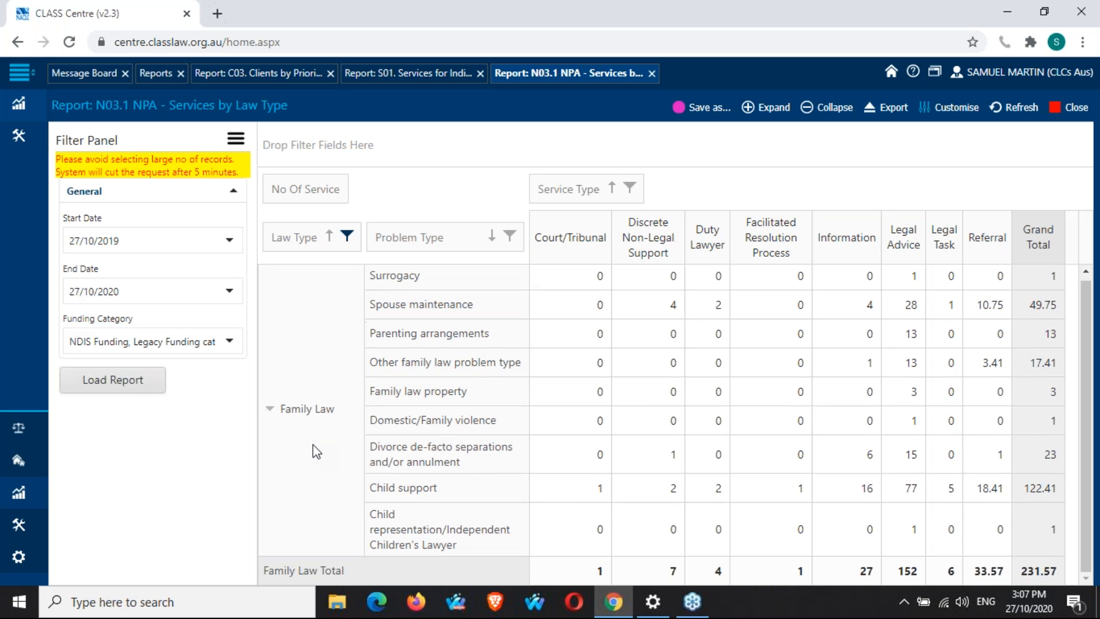
{"action": "scroll", "coordinate": [313, 444], "scroll_direction": "down", "scroll_amount": 1}
{"action": "left_click", "coordinate": [511, 237]}
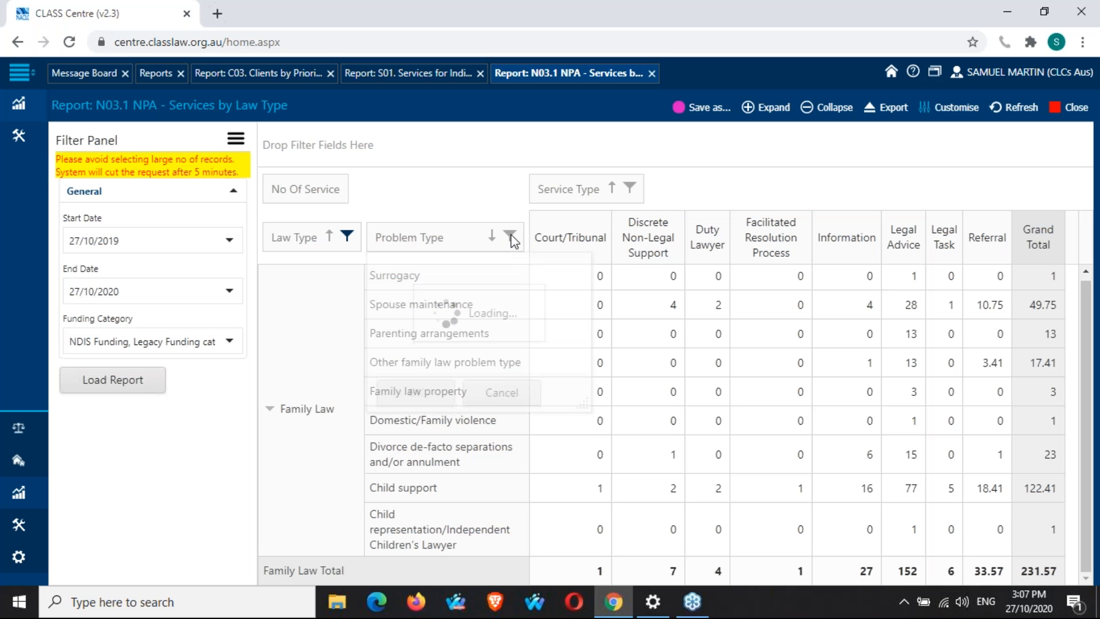
{"action": "left_click", "coordinate": [377, 262]}
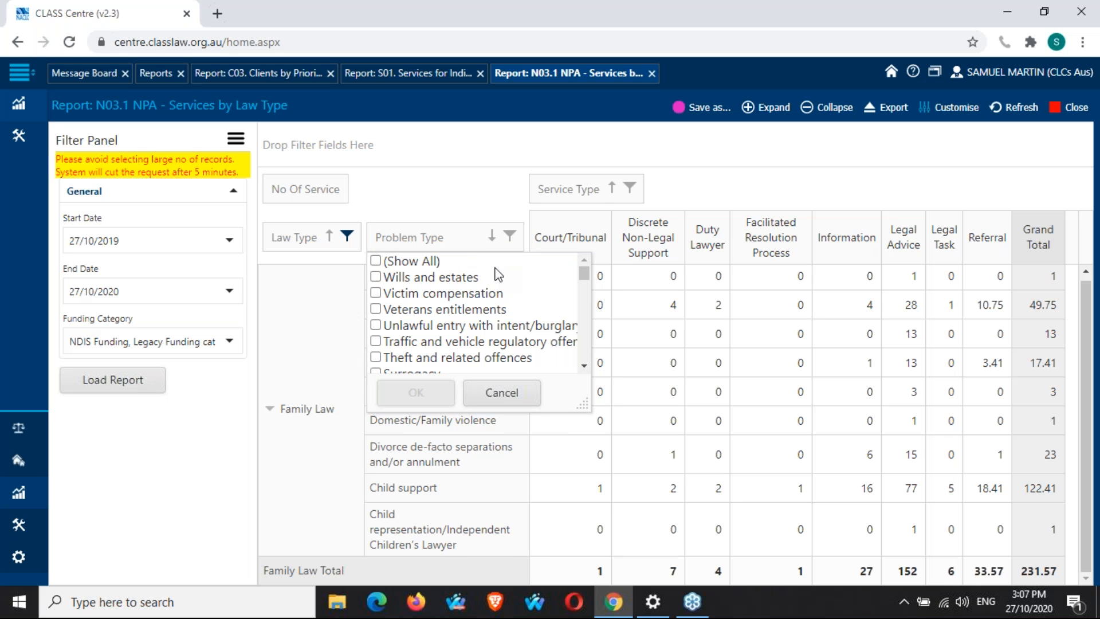
{"action": "scroll", "coordinate": [506, 280], "scroll_direction": "down", "scroll_amount": 3}
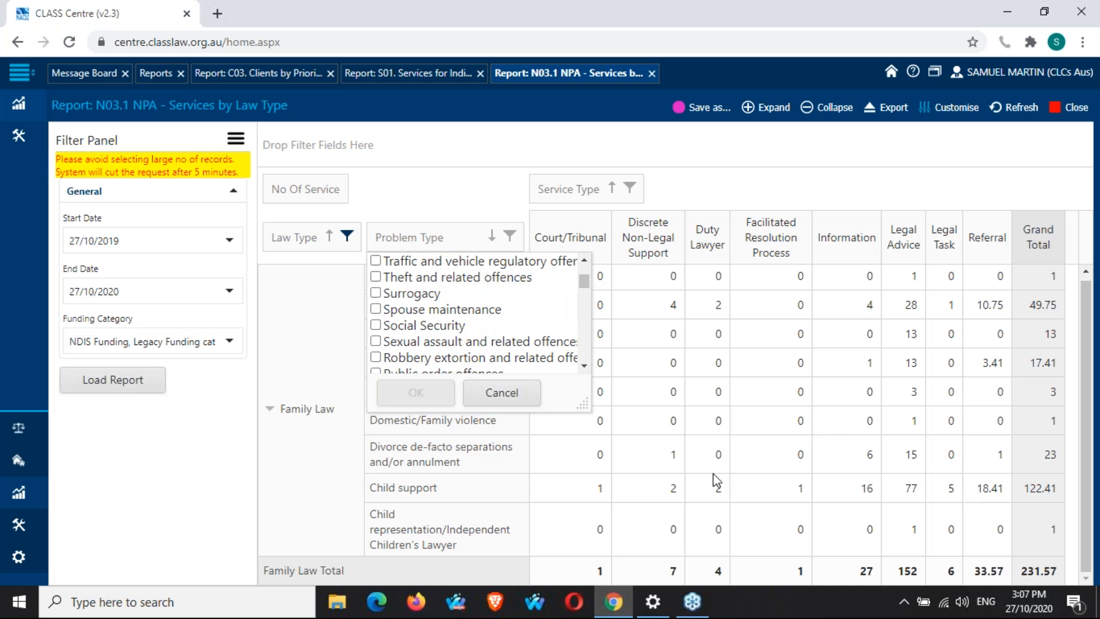
{"action": "scroll", "coordinate": [445, 313], "scroll_direction": "down", "scroll_amount": 10}
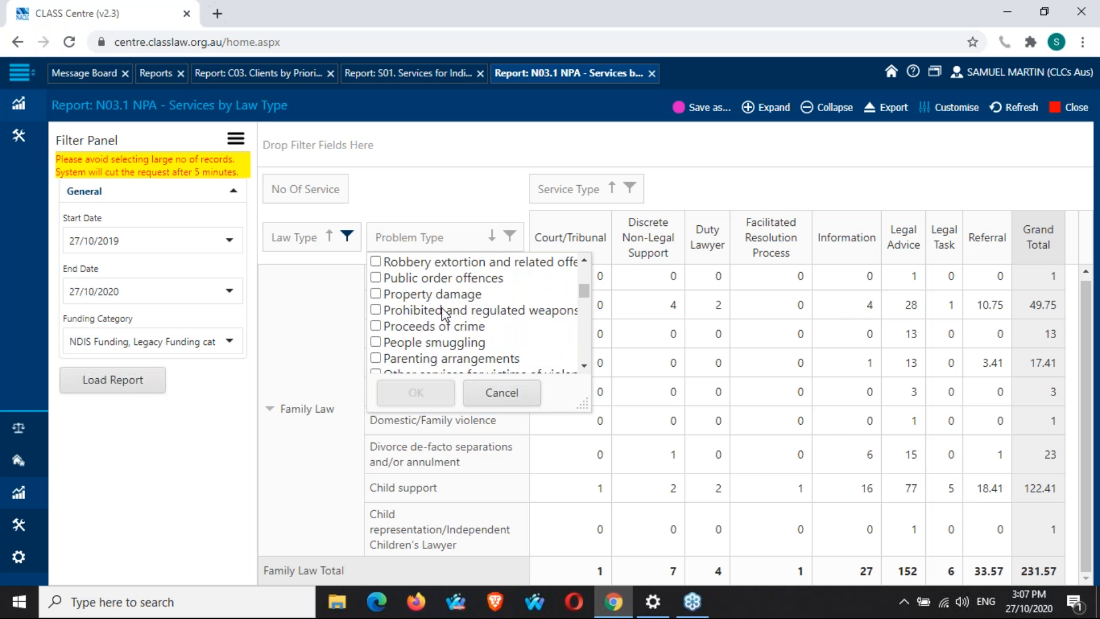
{"action": "left_click", "coordinate": [376, 327]}
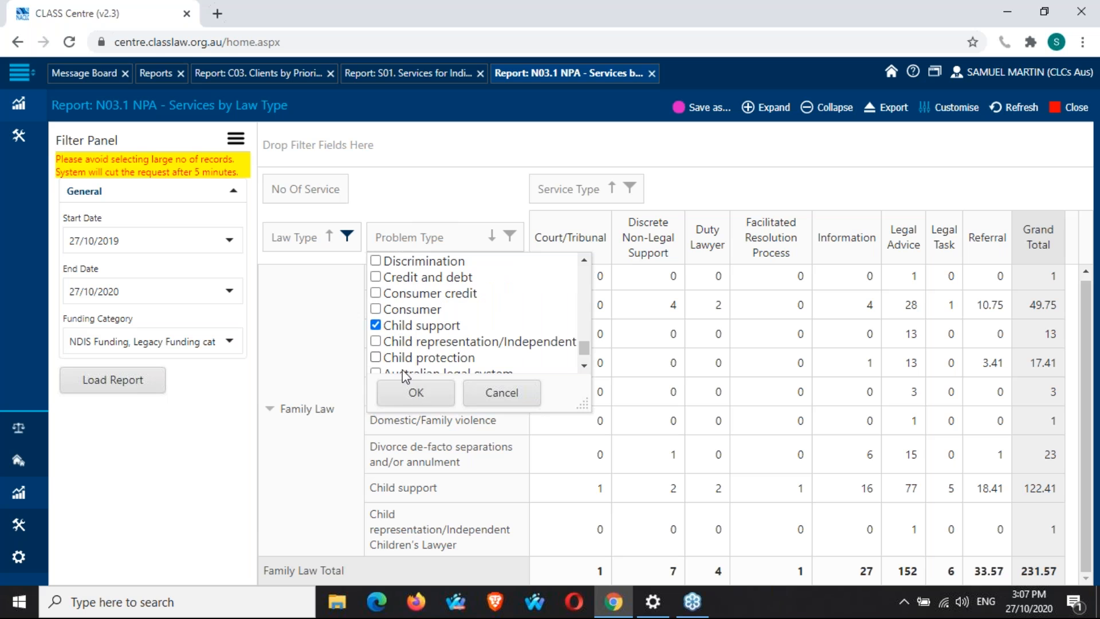
{"action": "left_click", "coordinate": [410, 392]}
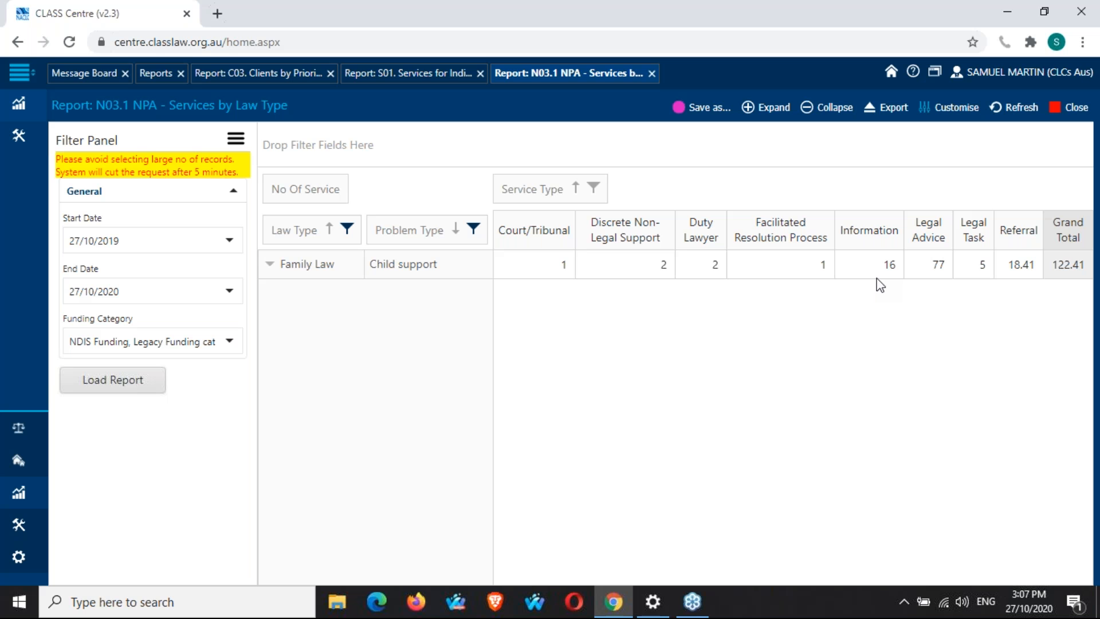
Filter the Service Type columns to show Court/Tribunal only.
{"action": "left_click", "coordinate": [594, 189]}
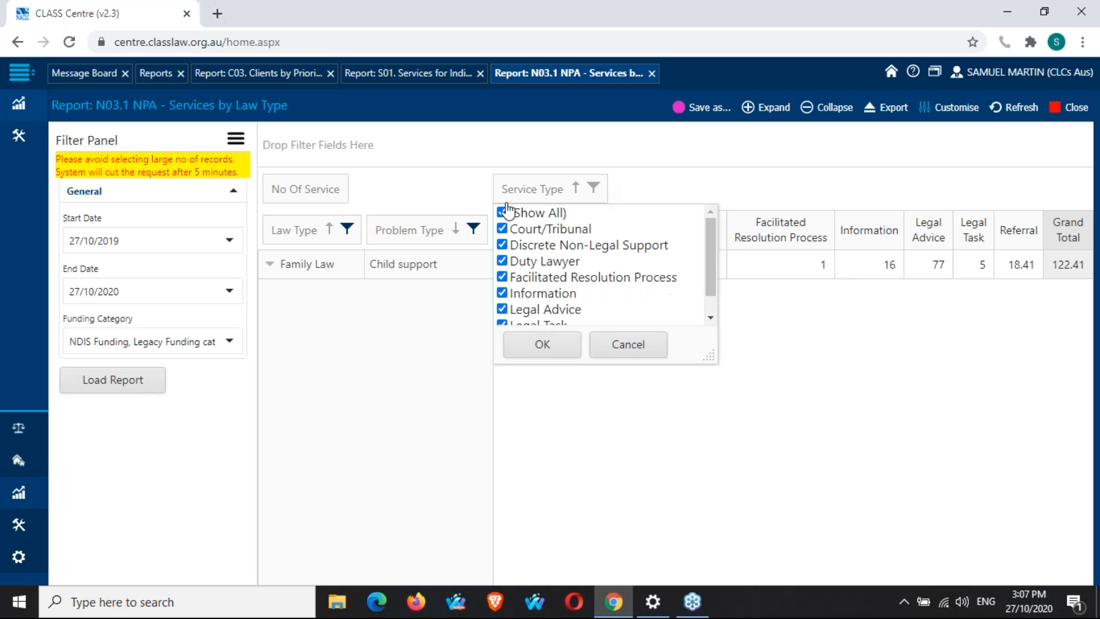
{"action": "left_click", "coordinate": [502, 212]}
{"action": "left_click", "coordinate": [503, 229]}
{"action": "left_click", "coordinate": [554, 346]}
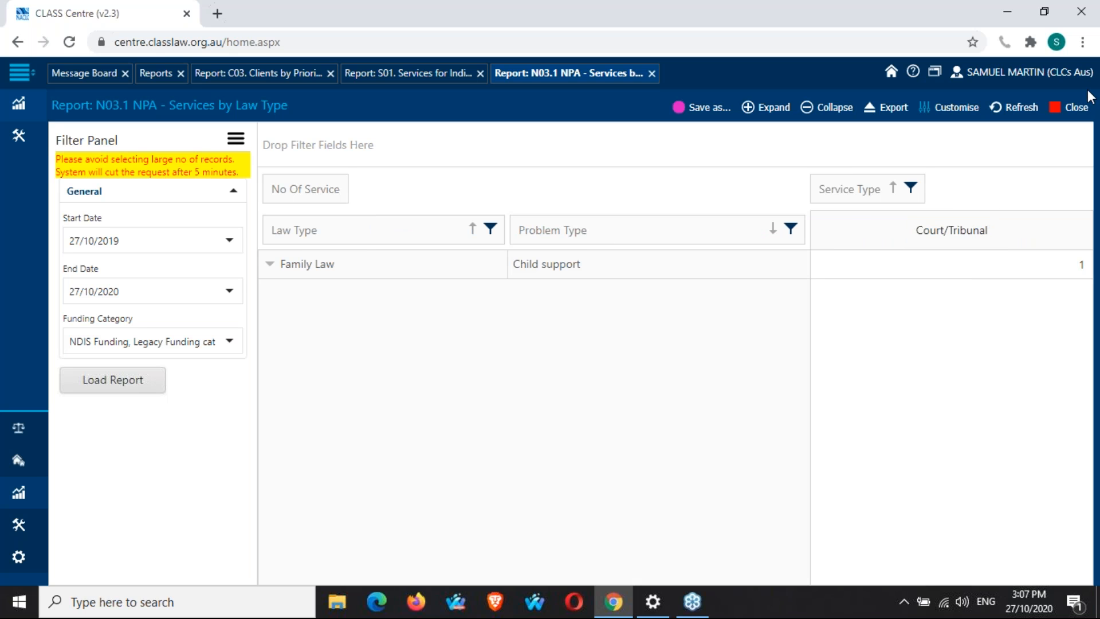
{"action": "left_click", "coordinate": [1003, 227]}
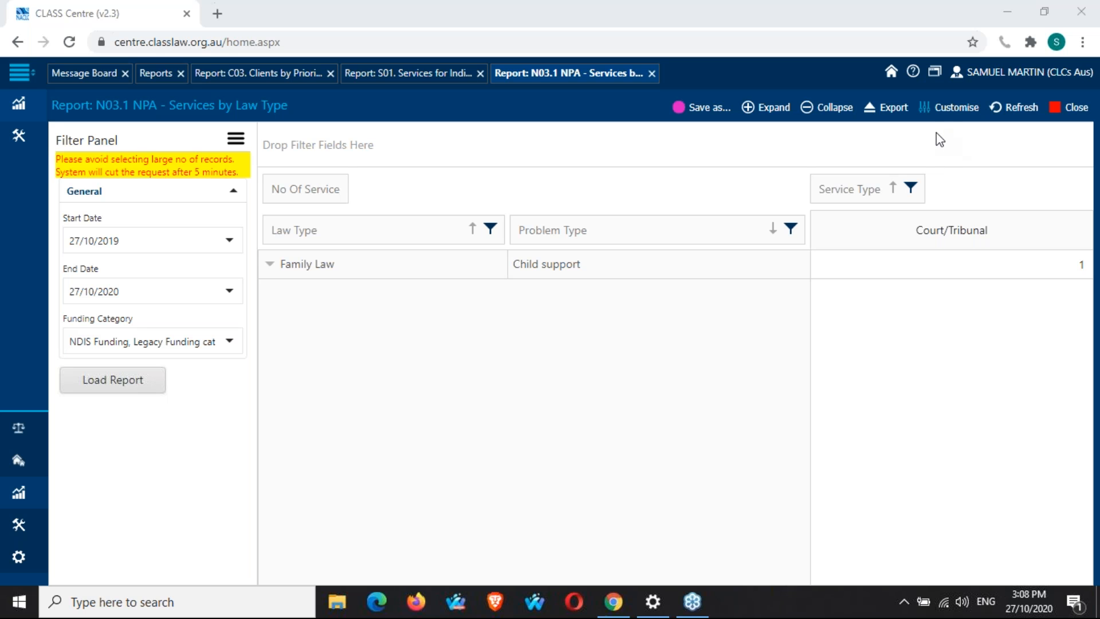
Remove the Problem Type field from the pivot grid using the PivotGrid Field List.
{"action": "left_click", "coordinate": [957, 109]}
{"action": "left_click", "coordinate": [950, 112]}
{"action": "left_click_drag", "start_coordinate": [189, 185], "coordinate": [507, 147]}
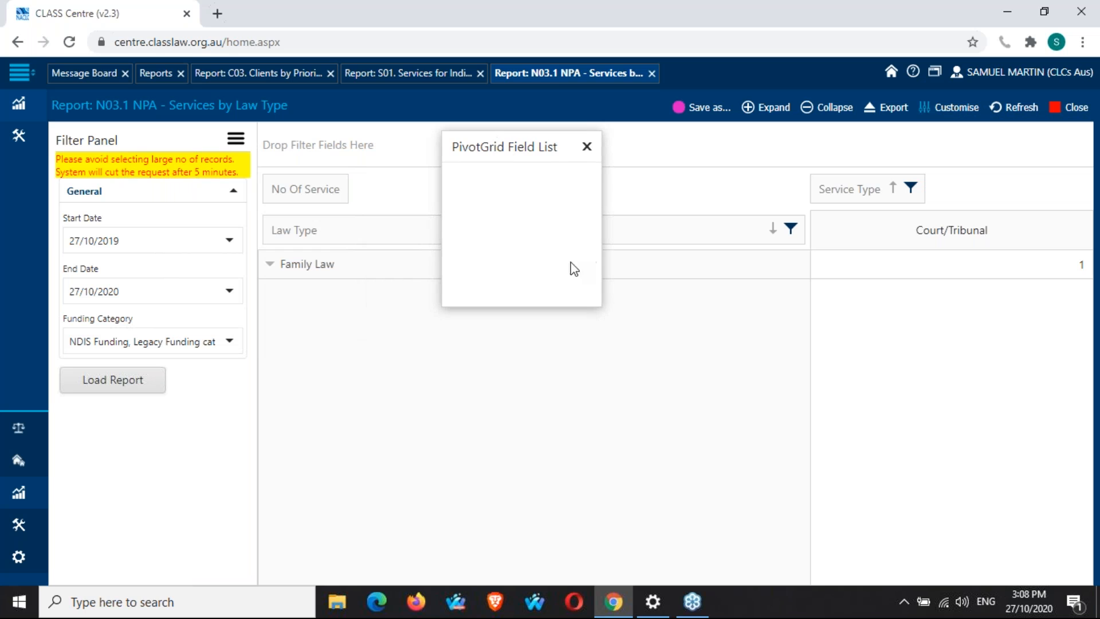
{"action": "left_click", "coordinate": [586, 146]}
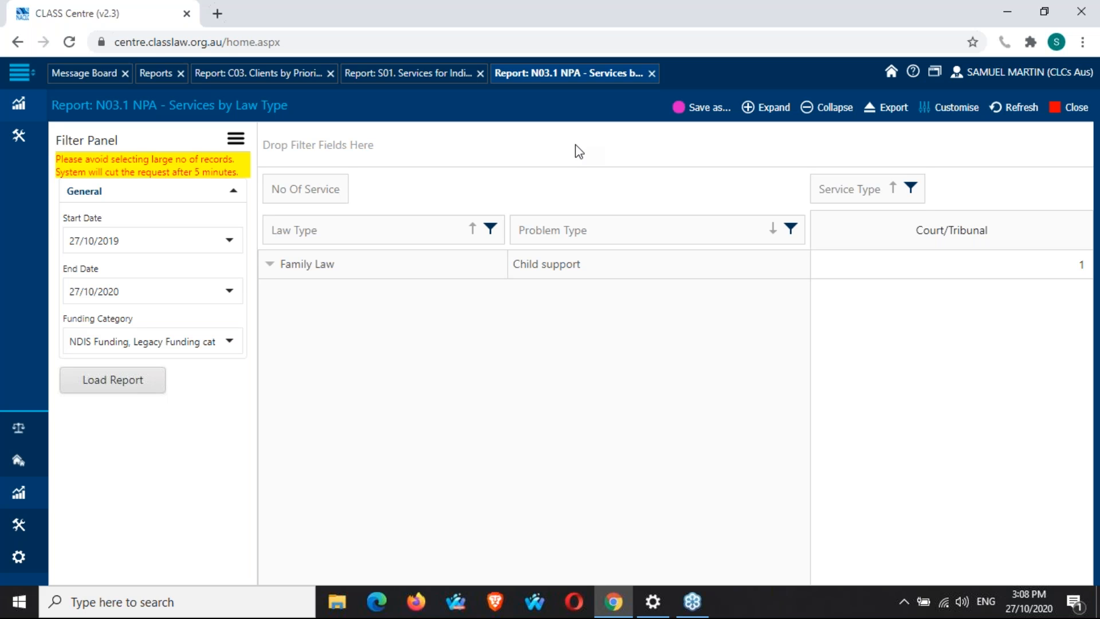
{"action": "right_click", "coordinate": [426, 144]}
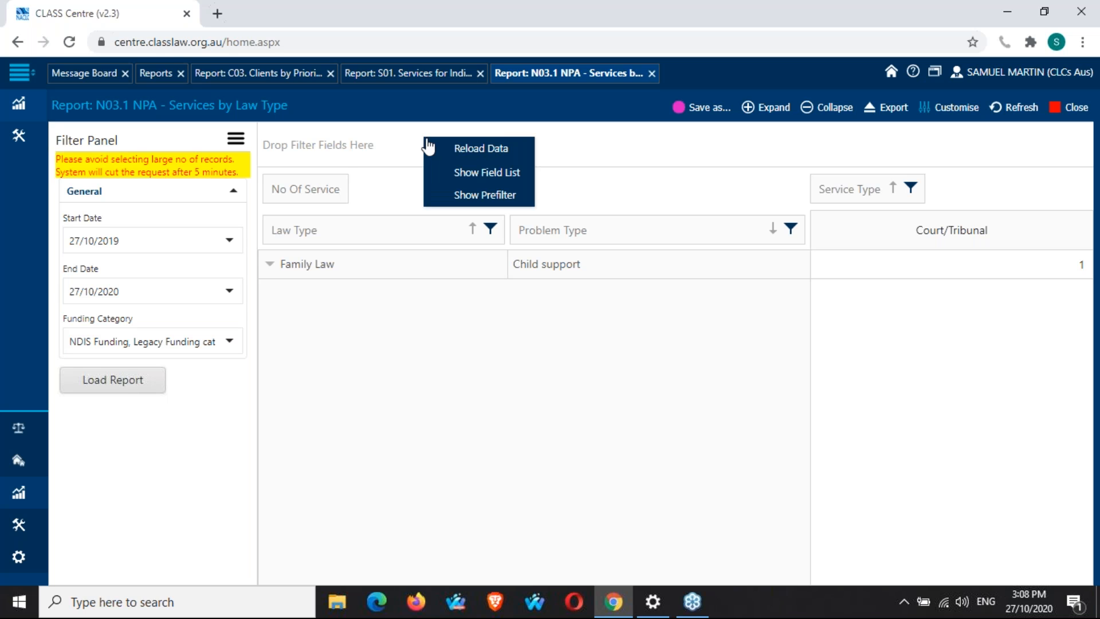
{"action": "left_click", "coordinate": [498, 180]}
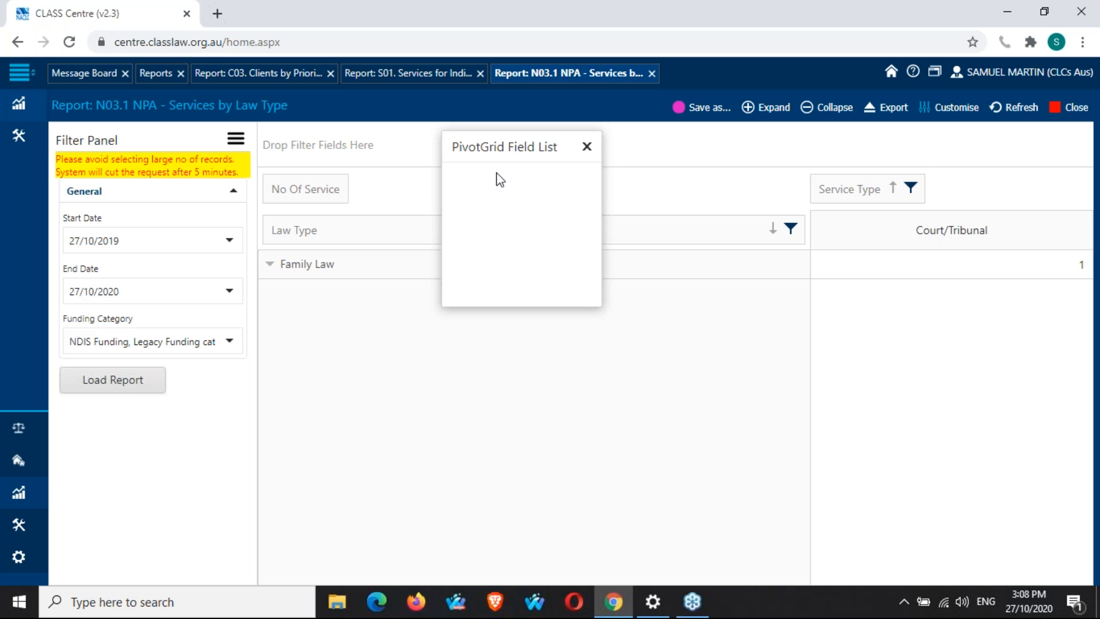
{"action": "left_click_drag", "start_coordinate": [516, 145], "coordinate": [471, 316]}
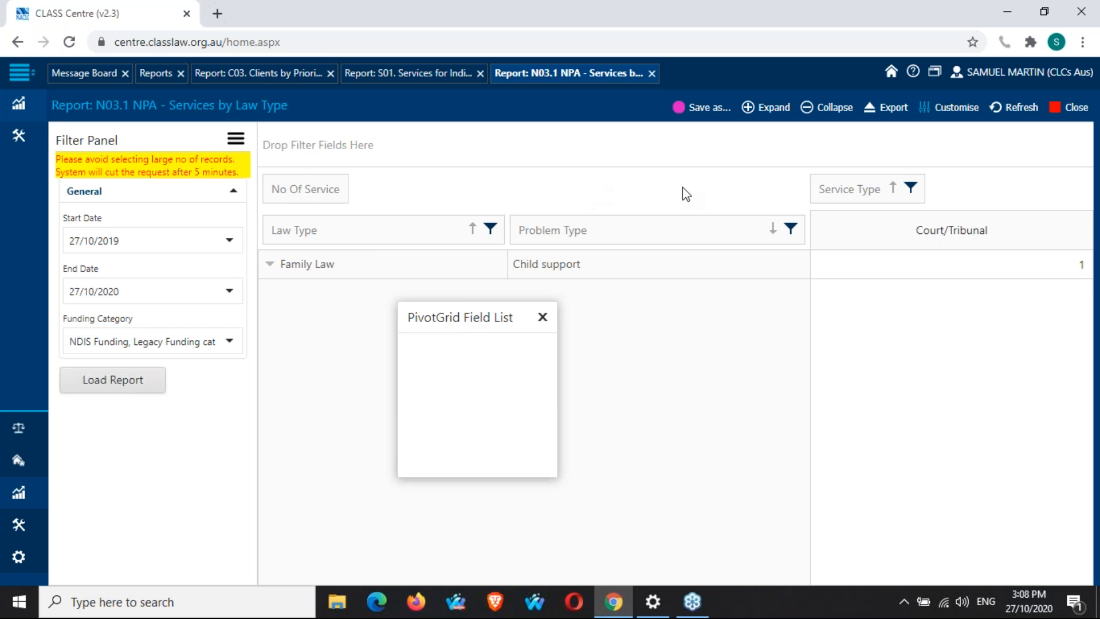
{"action": "left_click_drag", "start_coordinate": [609, 236], "coordinate": [478, 386]}
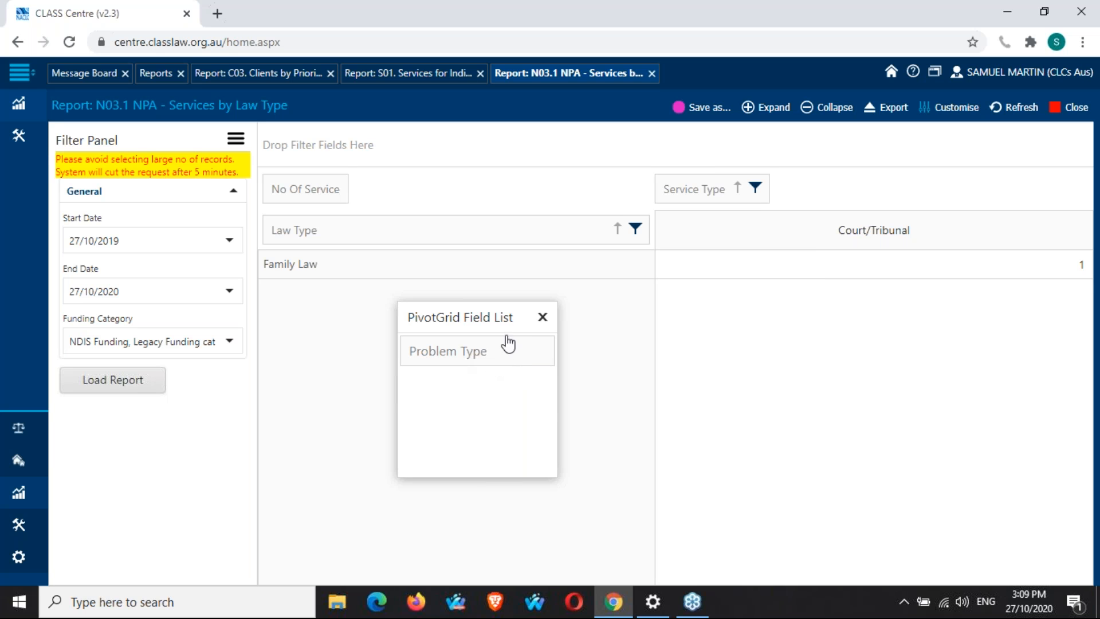
{"action": "left_click", "coordinate": [542, 317]}
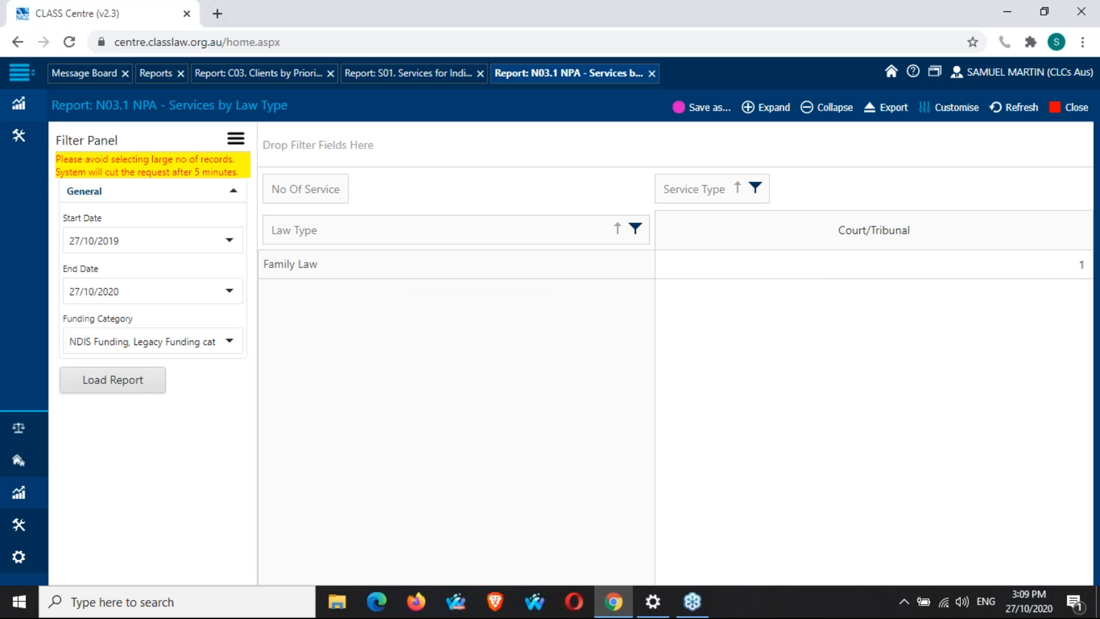
Reset the Law Type filter to show all law types and expand the rows.
{"action": "left_click", "coordinate": [636, 229]}
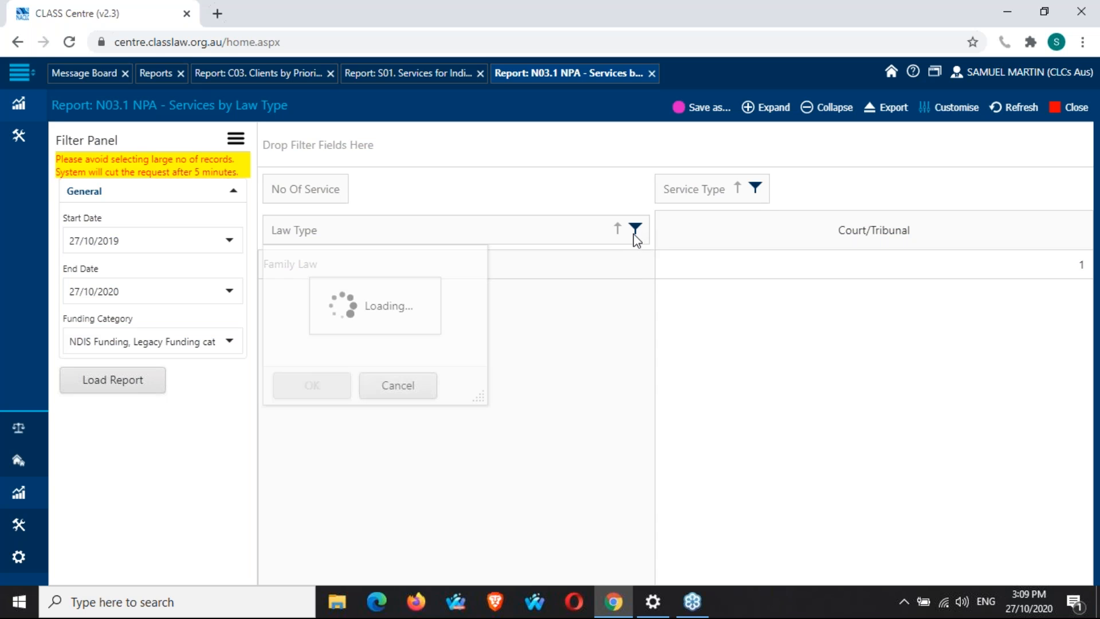
{"action": "left_click", "coordinate": [321, 388]}
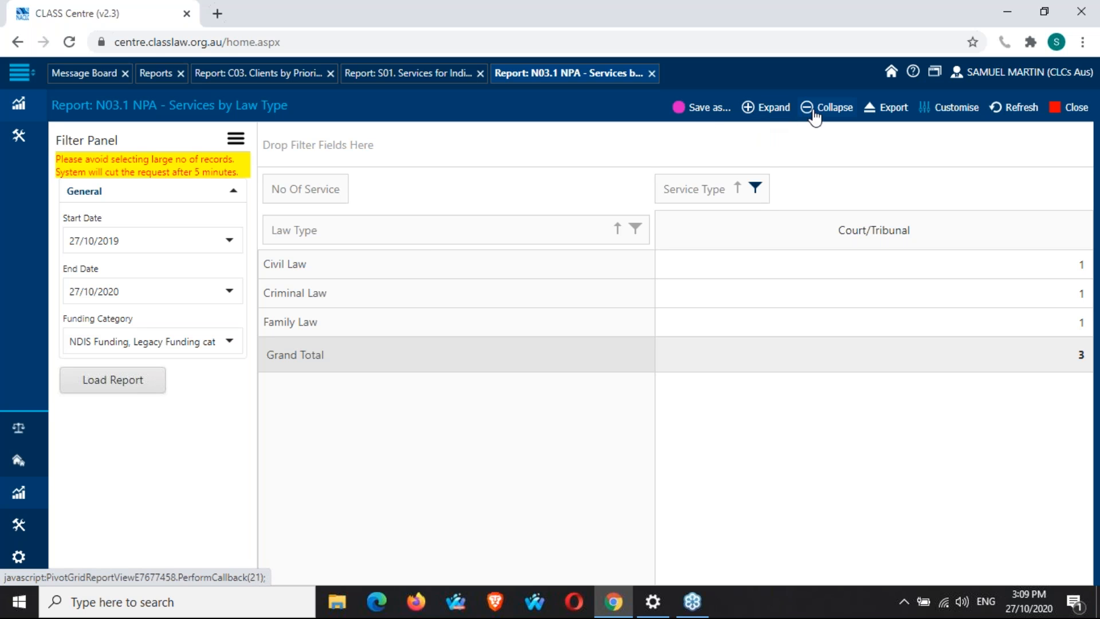
{"action": "left_click", "coordinate": [766, 109]}
Export the report to CSV and open the downloaded CSV file.
{"action": "mouse_move", "coordinate": [968, 114]}
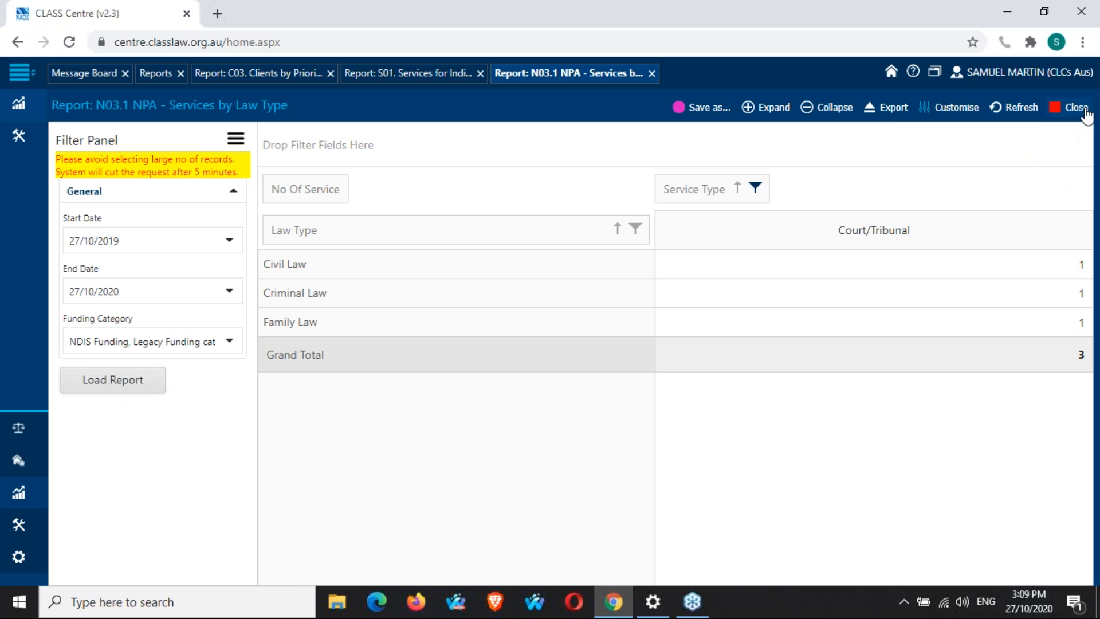
{"action": "left_click", "coordinate": [896, 109]}
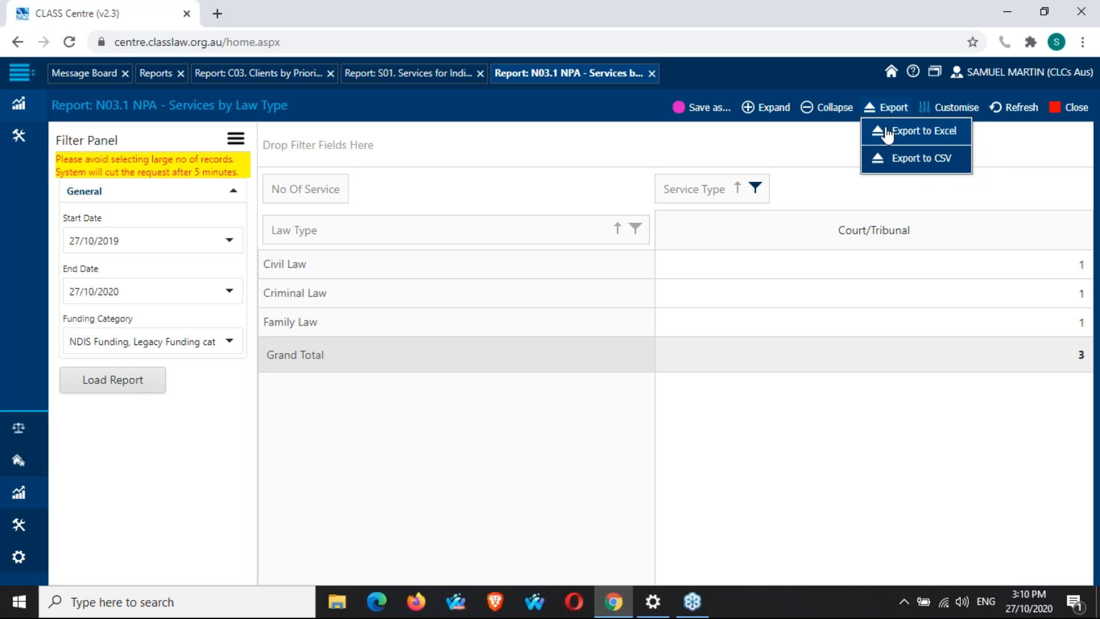
{"action": "left_click", "coordinate": [914, 163]}
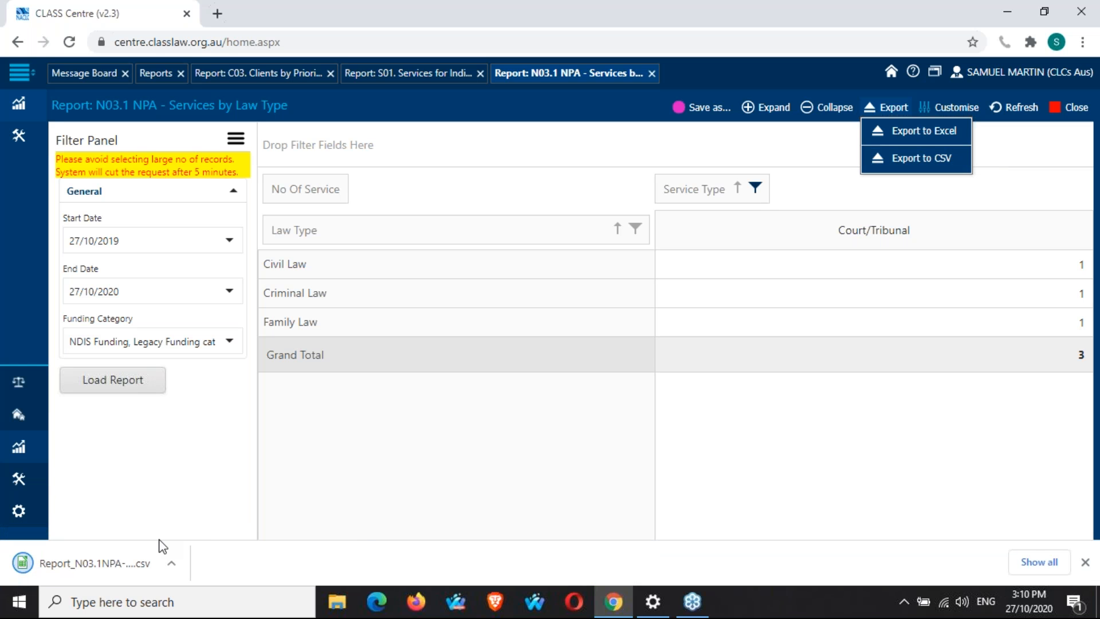
{"action": "left_click", "coordinate": [78, 569]}
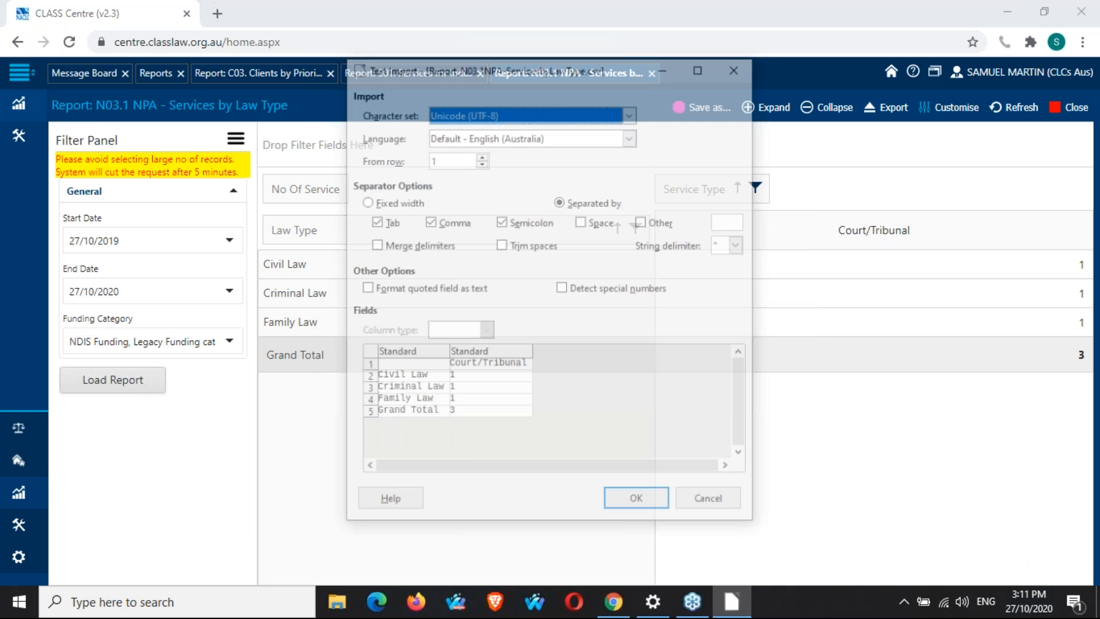
Confirm the CSV text import to view the exported report in the spreadsheet, and close the spreadsheet window.
{"action": "left_click", "coordinate": [636, 498]}
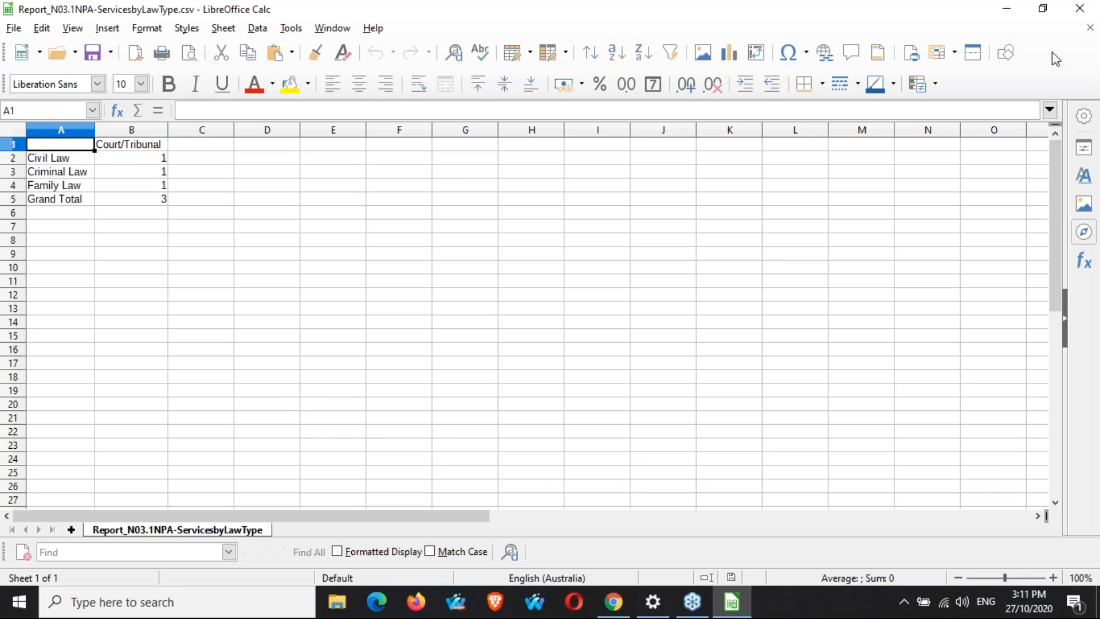
{"action": "left_click", "coordinate": [1081, 9]}
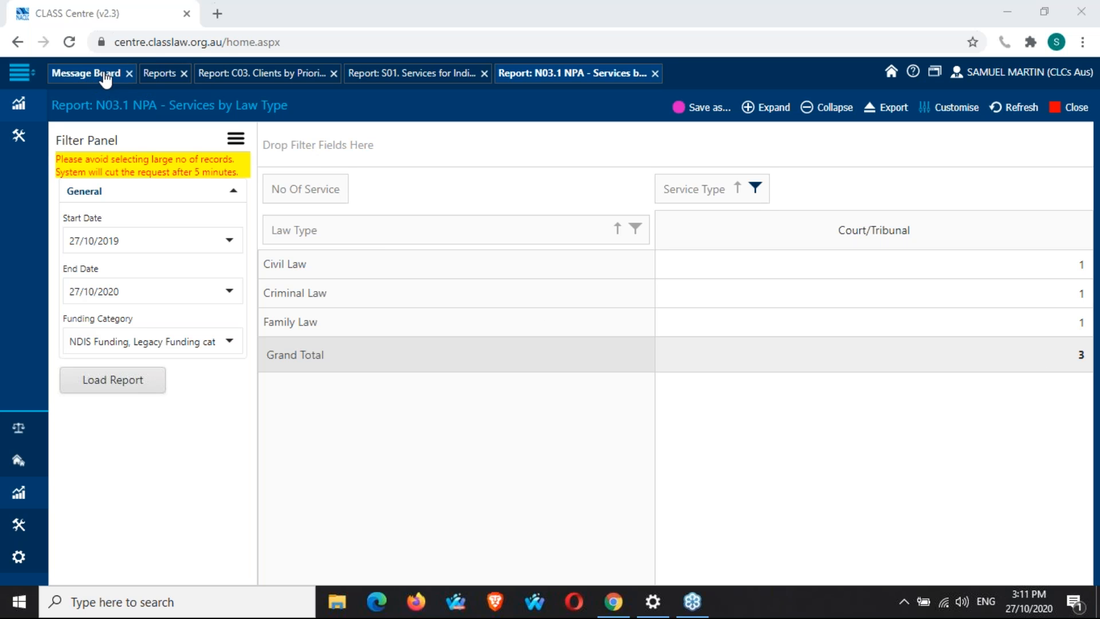
Open the DIY Service Client report from the second page of the Reports list.
{"action": "left_click", "coordinate": [154, 80]}
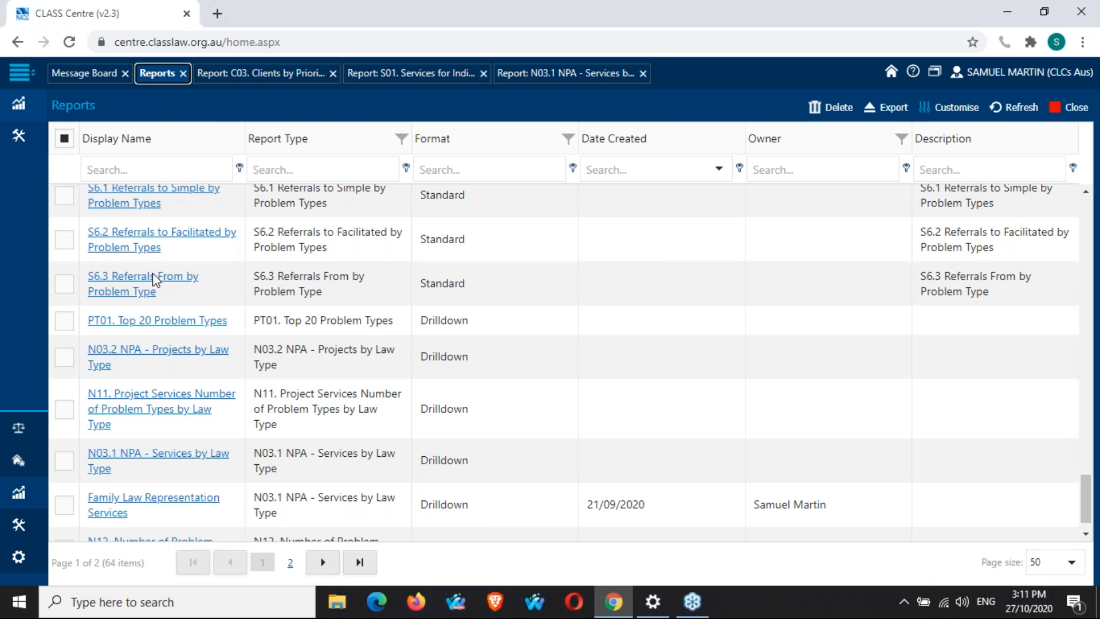
{"action": "scroll", "coordinate": [315, 529], "scroll_direction": "down", "scroll_amount": 1}
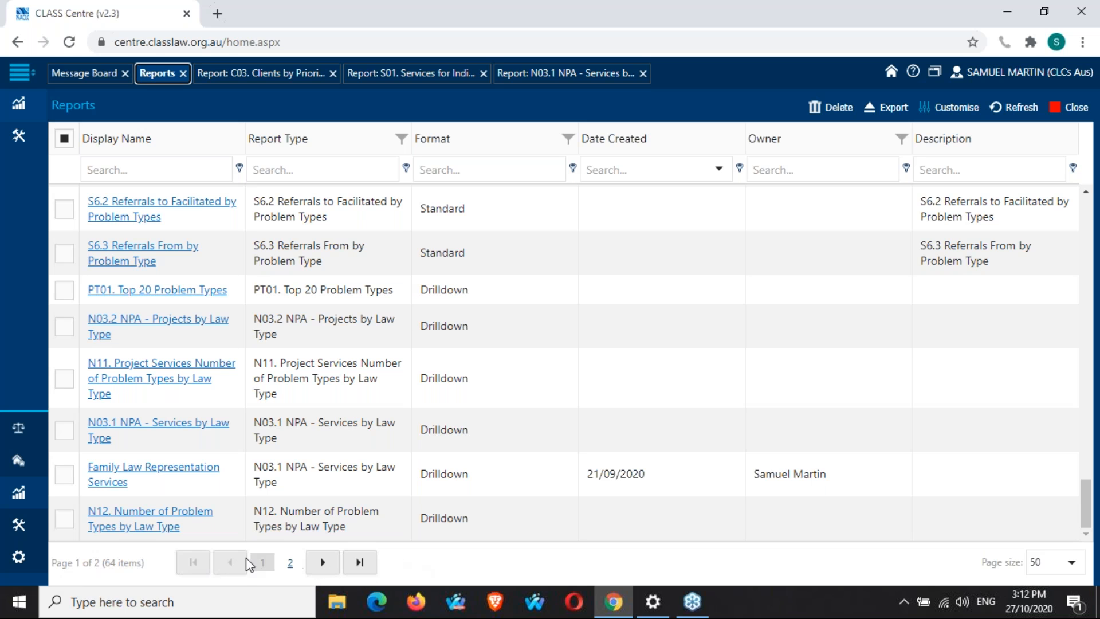
{"action": "left_click", "coordinate": [324, 563]}
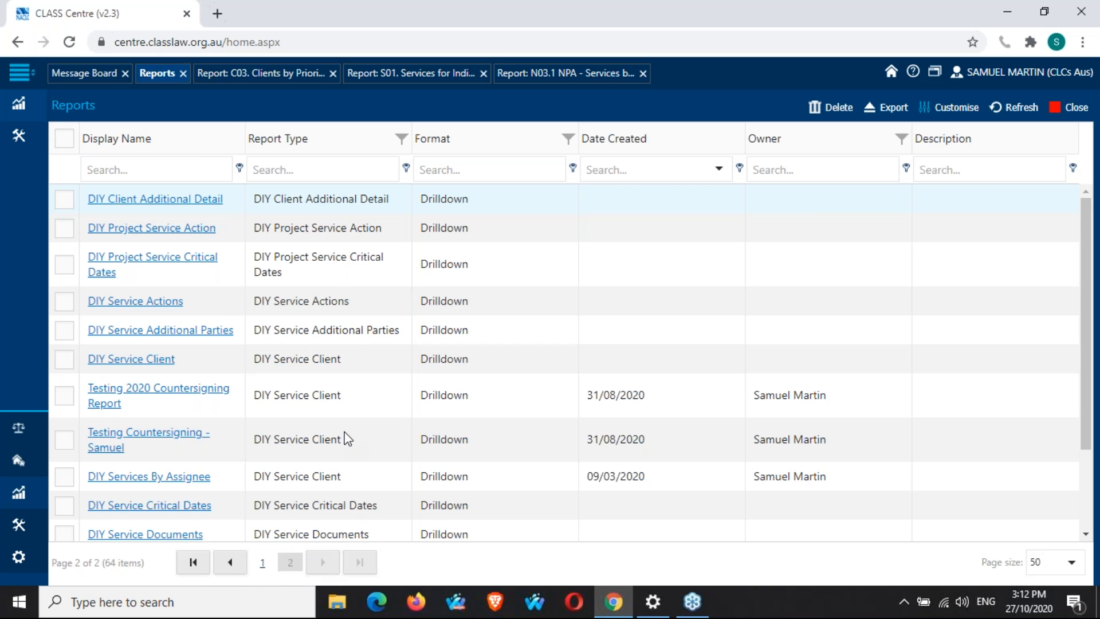
{"action": "scroll", "coordinate": [346, 439], "scroll_direction": "down", "scroll_amount": 1}
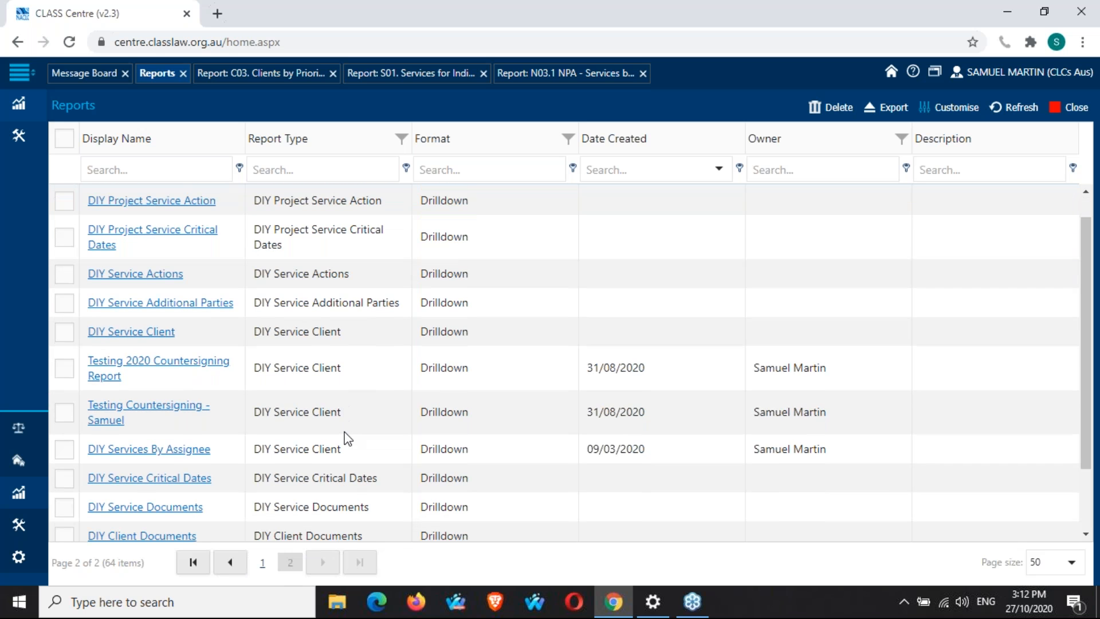
{"action": "scroll", "coordinate": [346, 439], "scroll_direction": "down", "scroll_amount": 2}
{"action": "scroll", "coordinate": [347, 439], "scroll_direction": "up", "scroll_amount": 1}
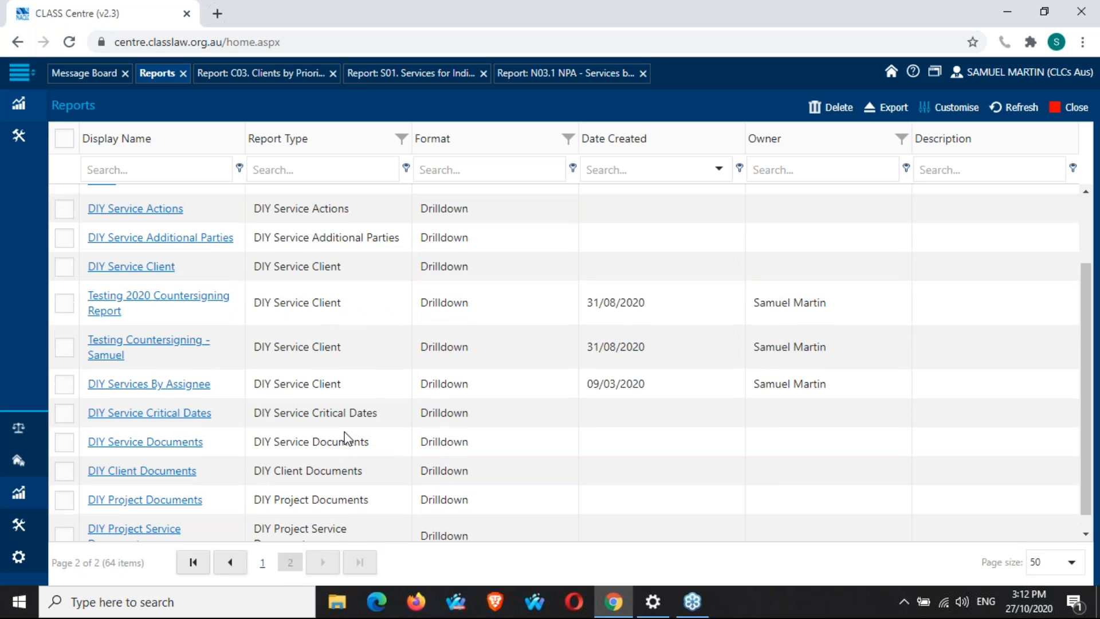
{"action": "scroll", "coordinate": [346, 439], "scroll_direction": "up", "scroll_amount": 2}
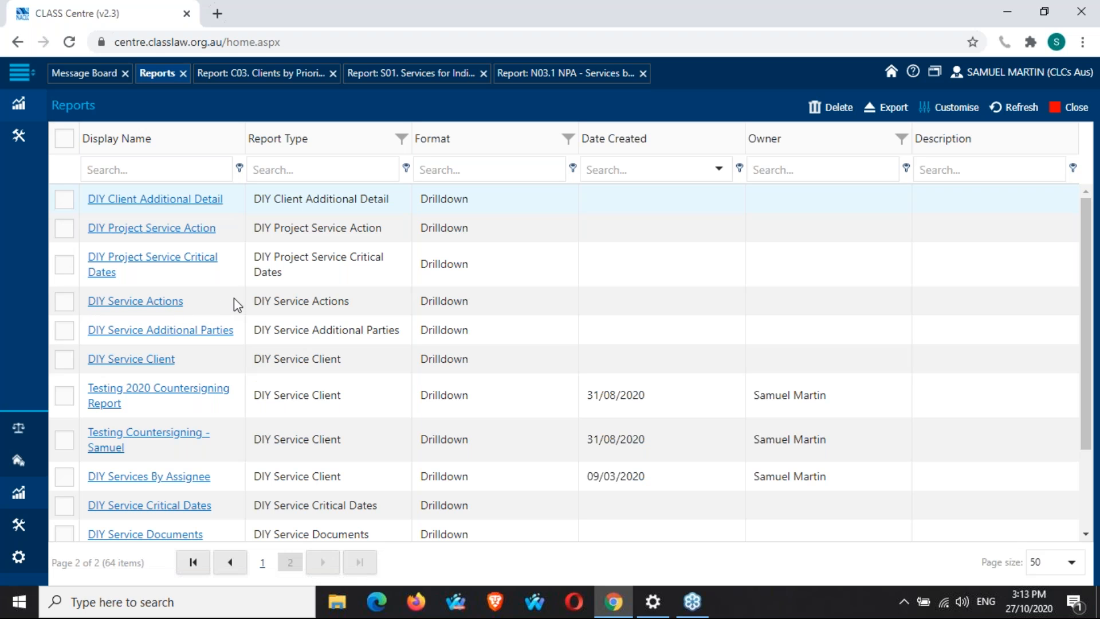
{"action": "scroll", "coordinate": [234, 299], "scroll_direction": "down", "scroll_amount": 1}
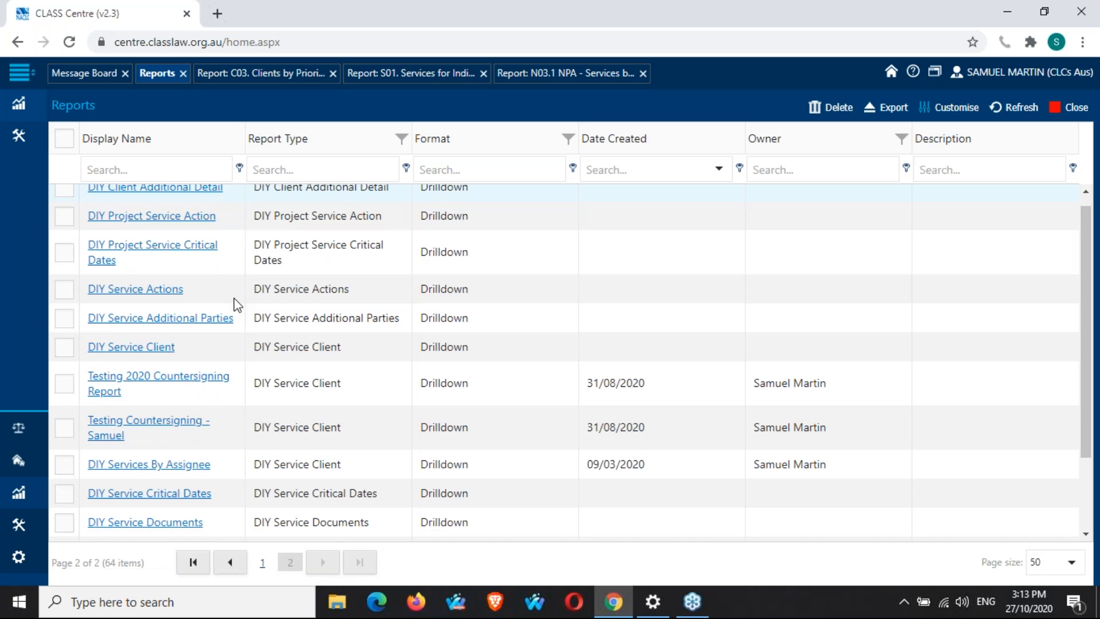
{"action": "scroll", "coordinate": [234, 298], "scroll_direction": "down", "scroll_amount": 7}
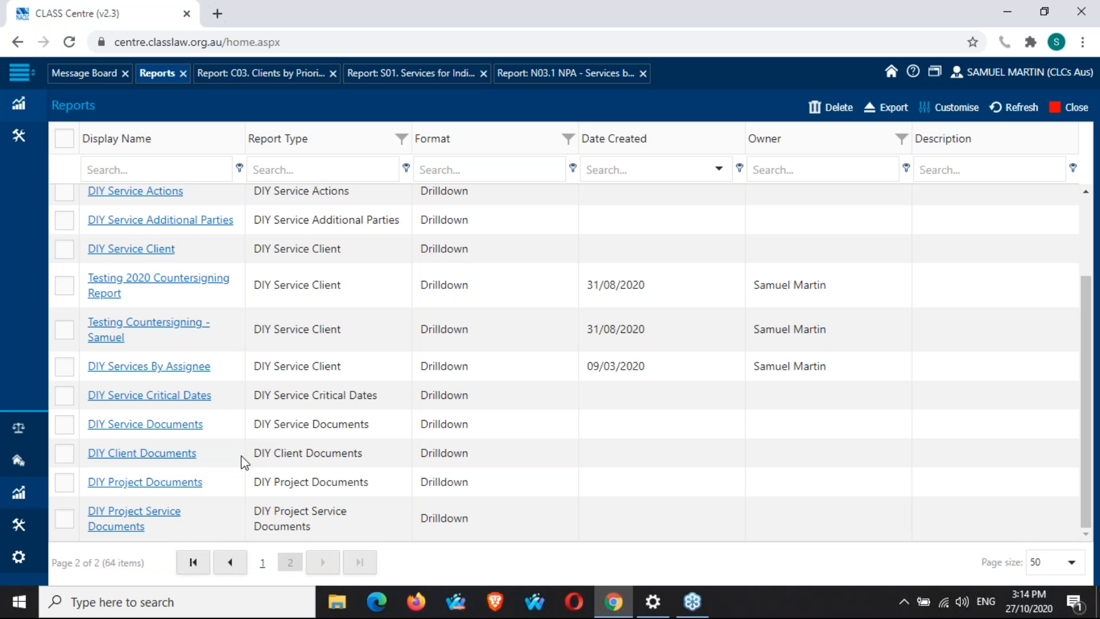
{"action": "scroll", "coordinate": [245, 462], "scroll_direction": "up", "scroll_amount": 1}
{"action": "scroll", "coordinate": [245, 462], "scroll_direction": "up", "scroll_amount": 3}
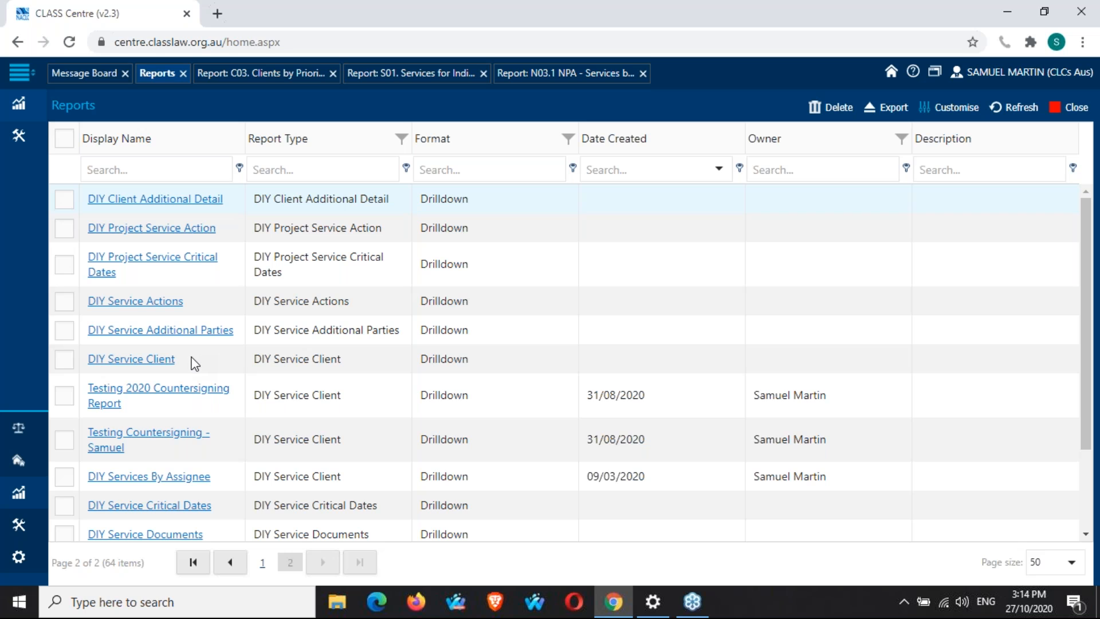
{"action": "left_click", "coordinate": [154, 365]}
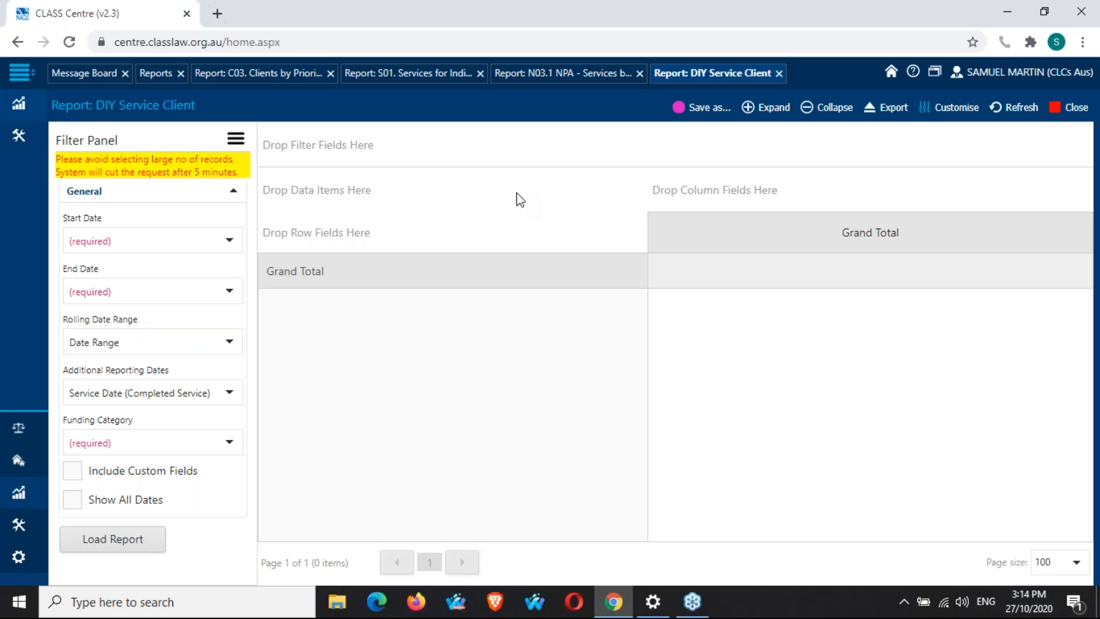
Set the Rolling Date Range to Previous [X] days before today with a Previous X Amount of 7.
{"action": "left_click", "coordinate": [236, 251]}
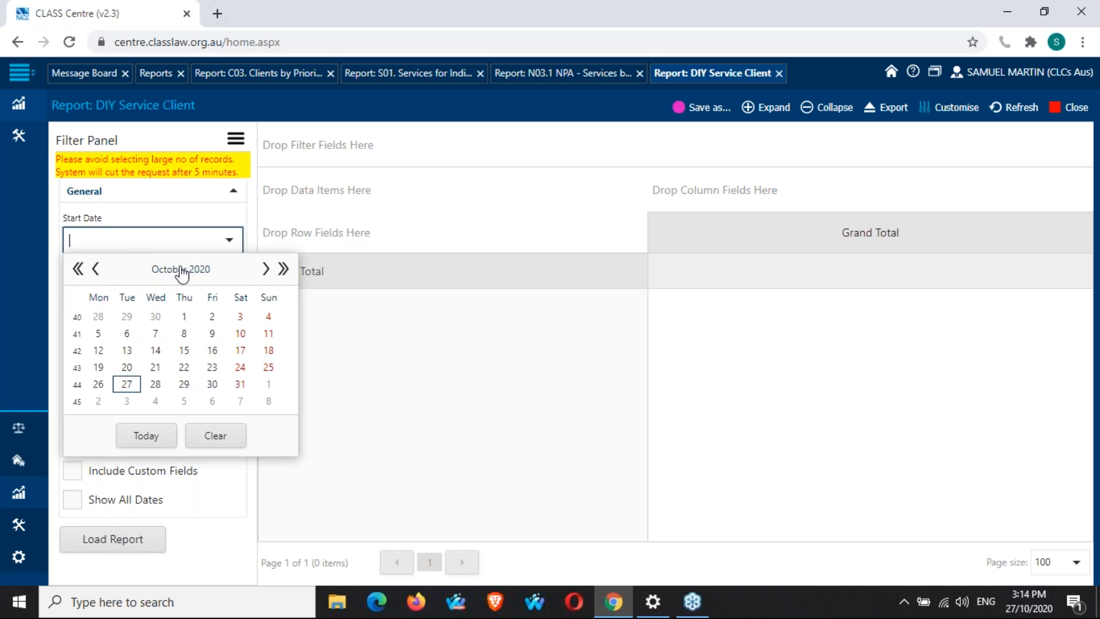
{"action": "left_click", "coordinate": [253, 225]}
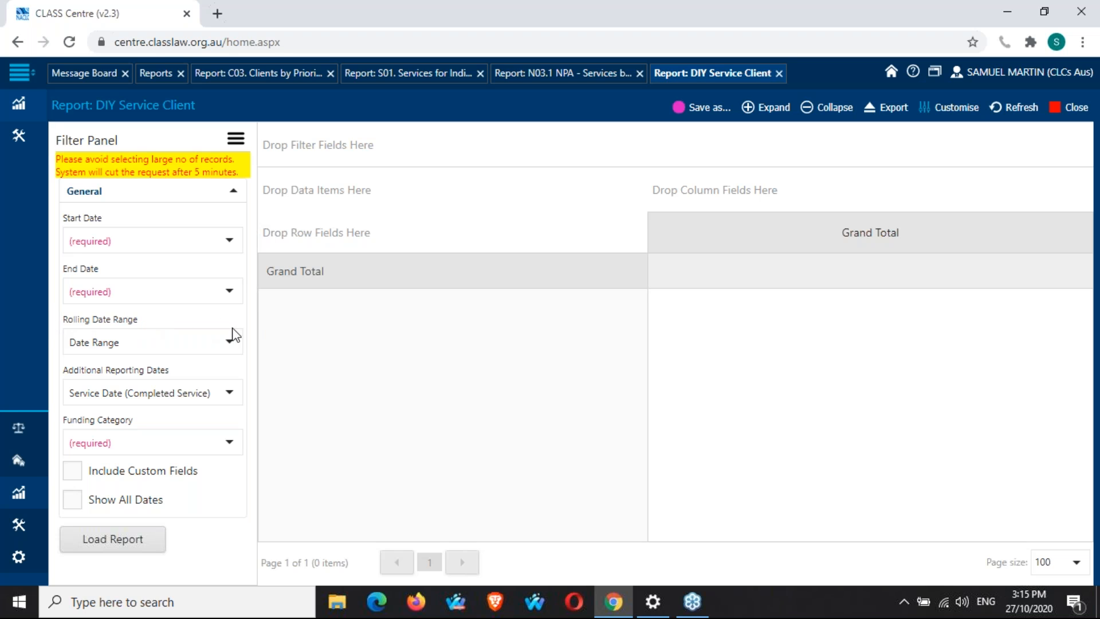
{"action": "left_click", "coordinate": [230, 342]}
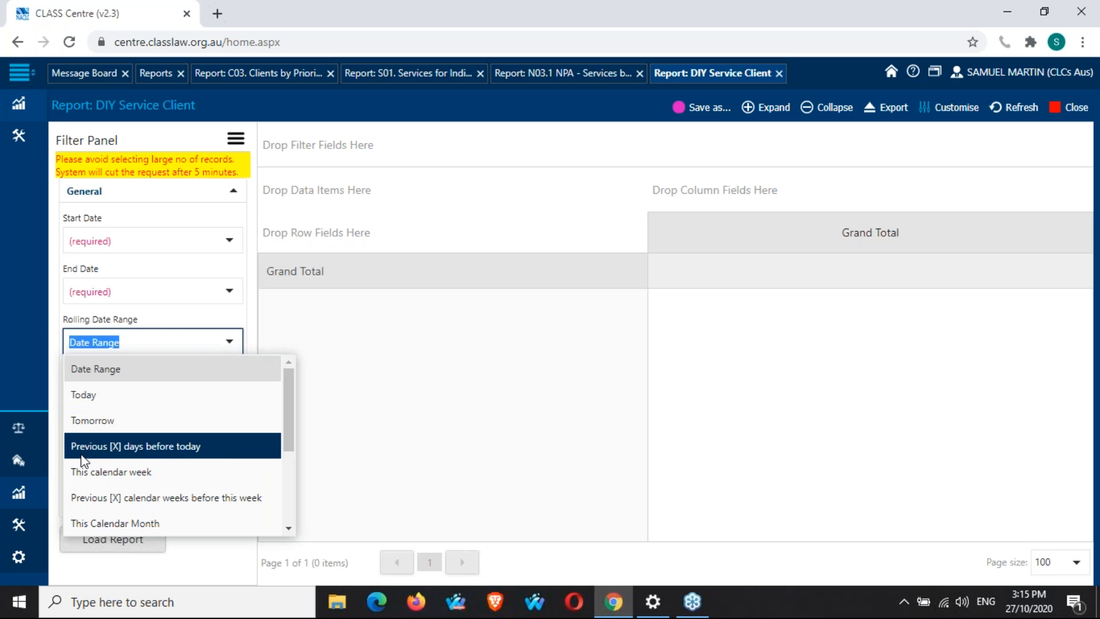
{"action": "left_click", "coordinate": [126, 453]}
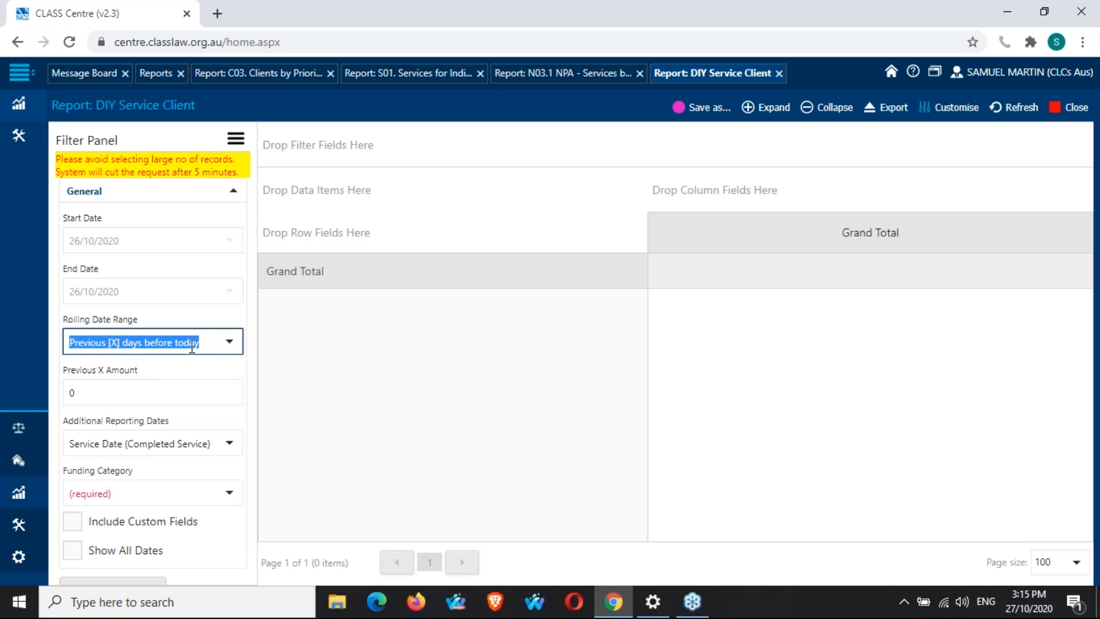
{"action": "left_click", "coordinate": [227, 342]}
{"action": "left_click", "coordinate": [221, 445]}
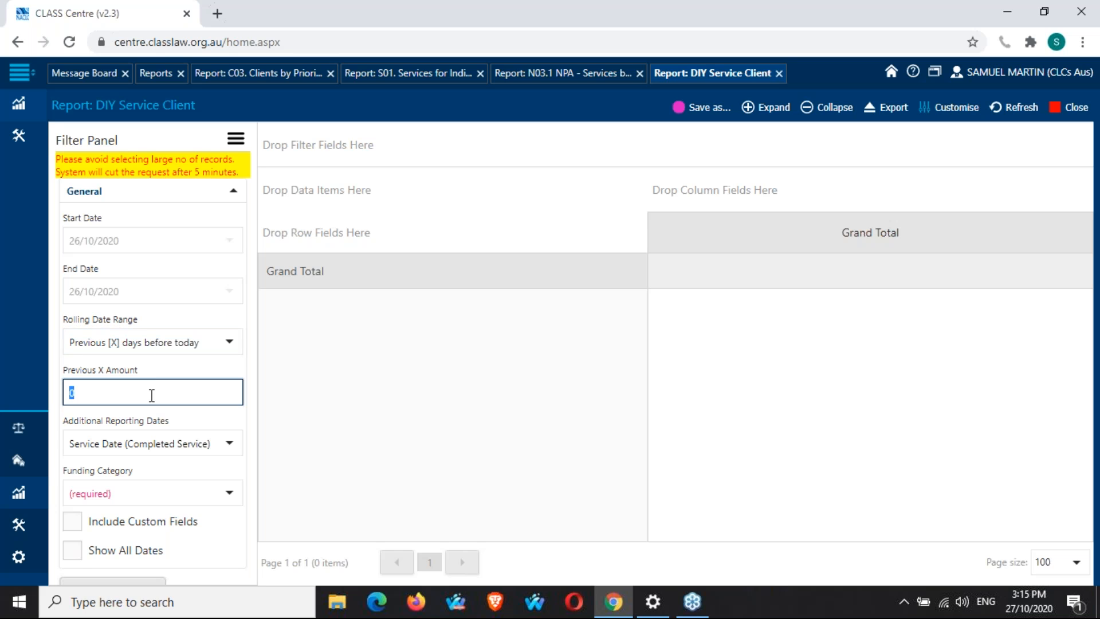
{"action": "type", "text": "8"}
{"action": "double_click", "coordinate": [130, 389]}
{"action": "type", "text": "7"}
Change the Rolling Date Range to Last 12 Months to date.
{"action": "left_click", "coordinate": [229, 342]}
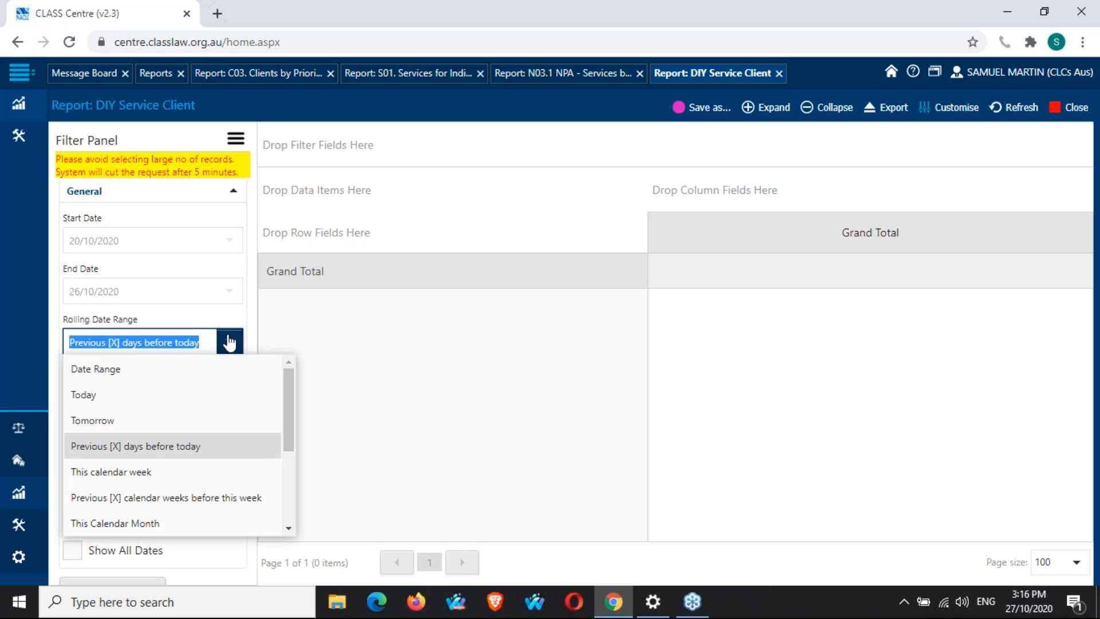
{"action": "scroll", "coordinate": [221, 422], "scroll_direction": "down", "scroll_amount": 3}
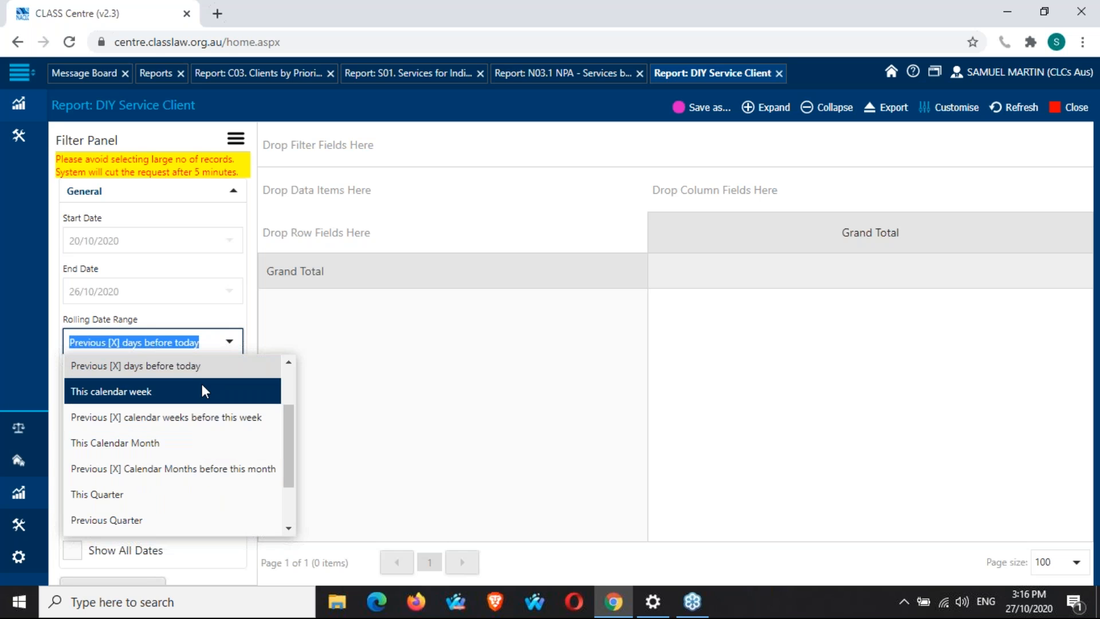
{"action": "scroll", "coordinate": [202, 391], "scroll_direction": "down", "scroll_amount": 2}
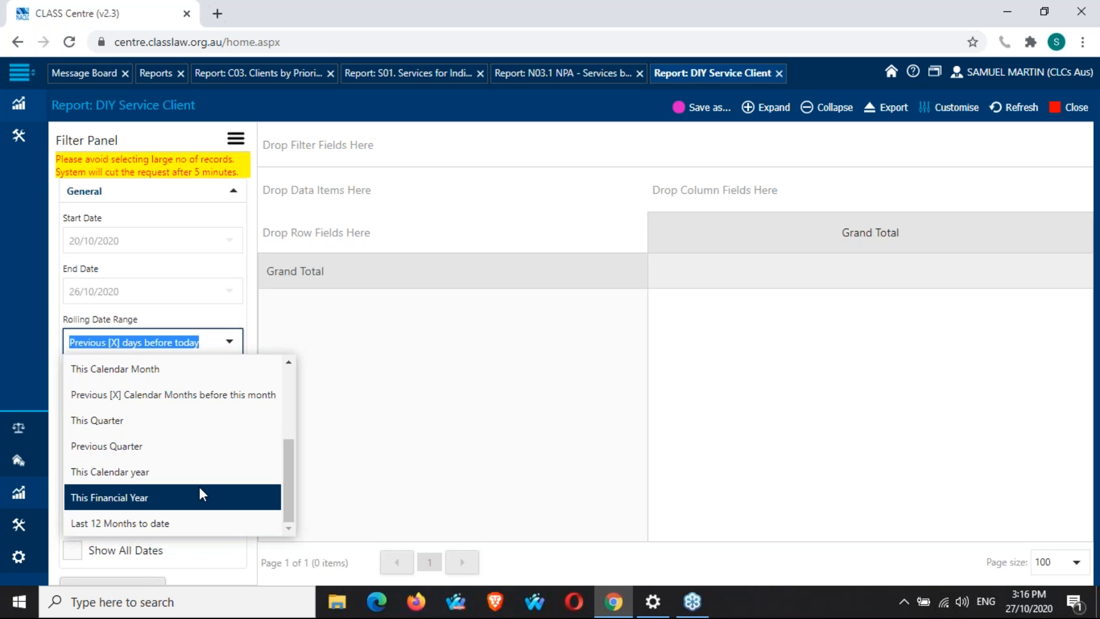
{"action": "left_click", "coordinate": [196, 522]}
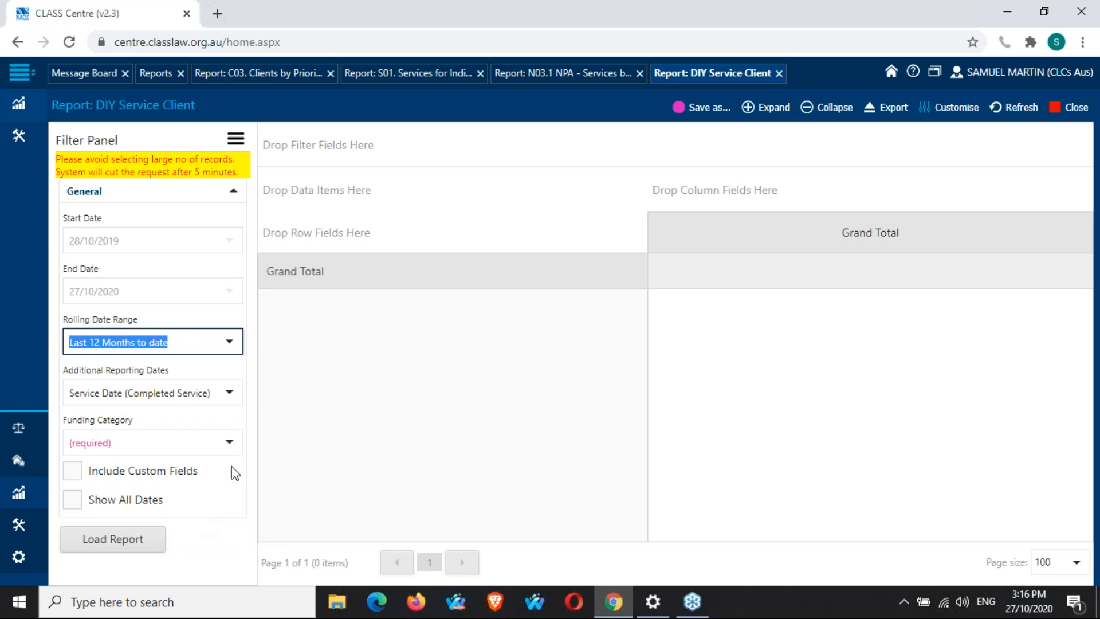
{"action": "left_click", "coordinate": [252, 333]}
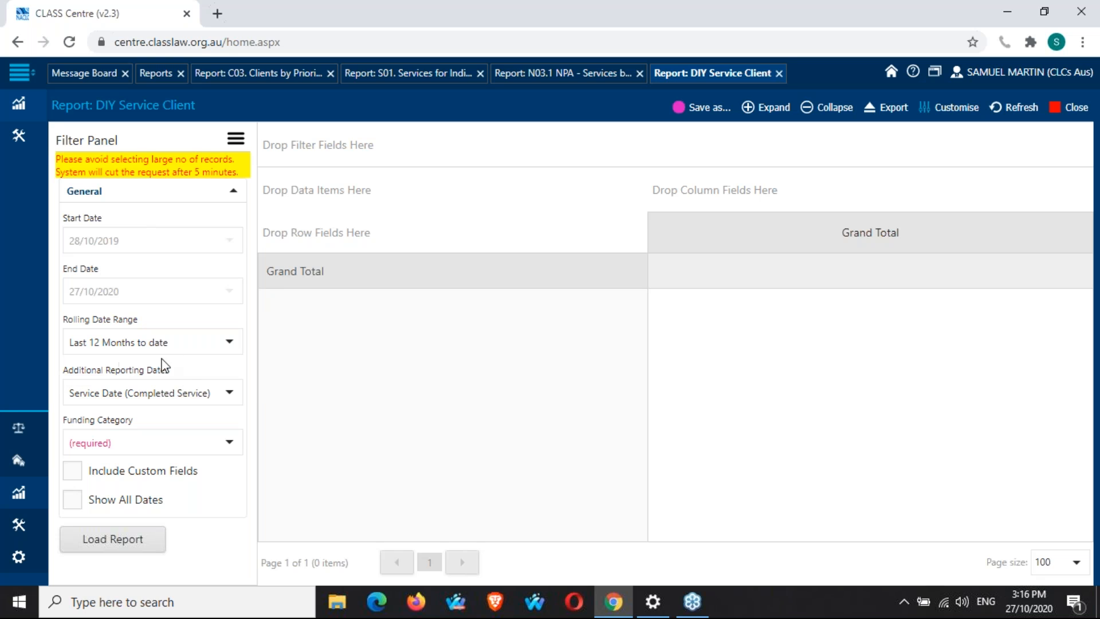
Switch Additional Reporting Dates to All Open (ongoing) Services and back to Service Date (Completed Service).
{"action": "left_click", "coordinate": [231, 394]}
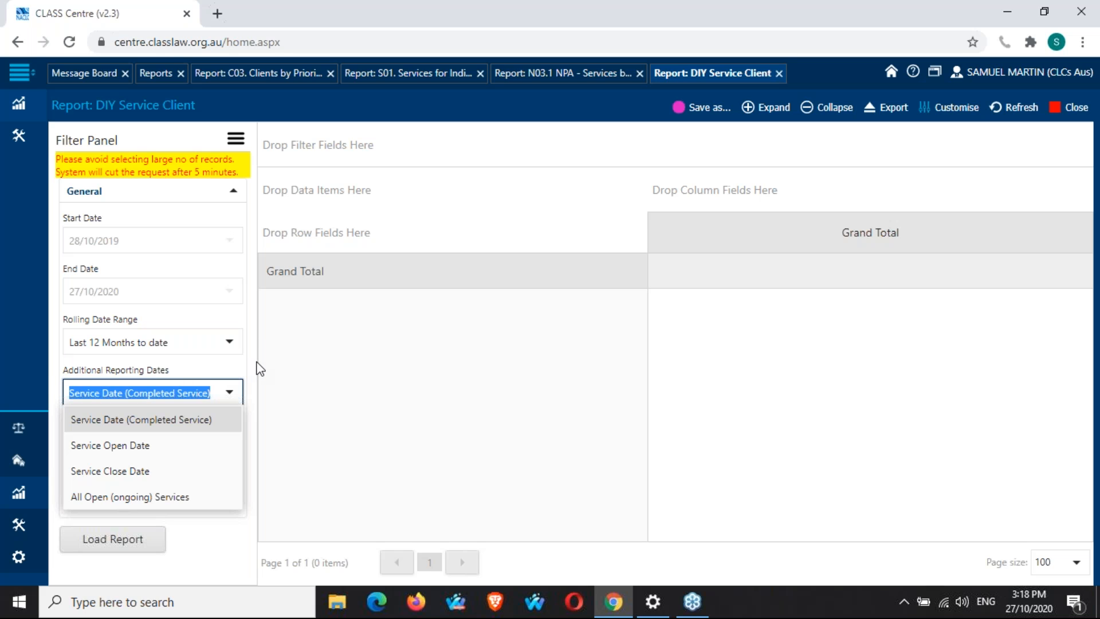
{"action": "left_click", "coordinate": [230, 392]}
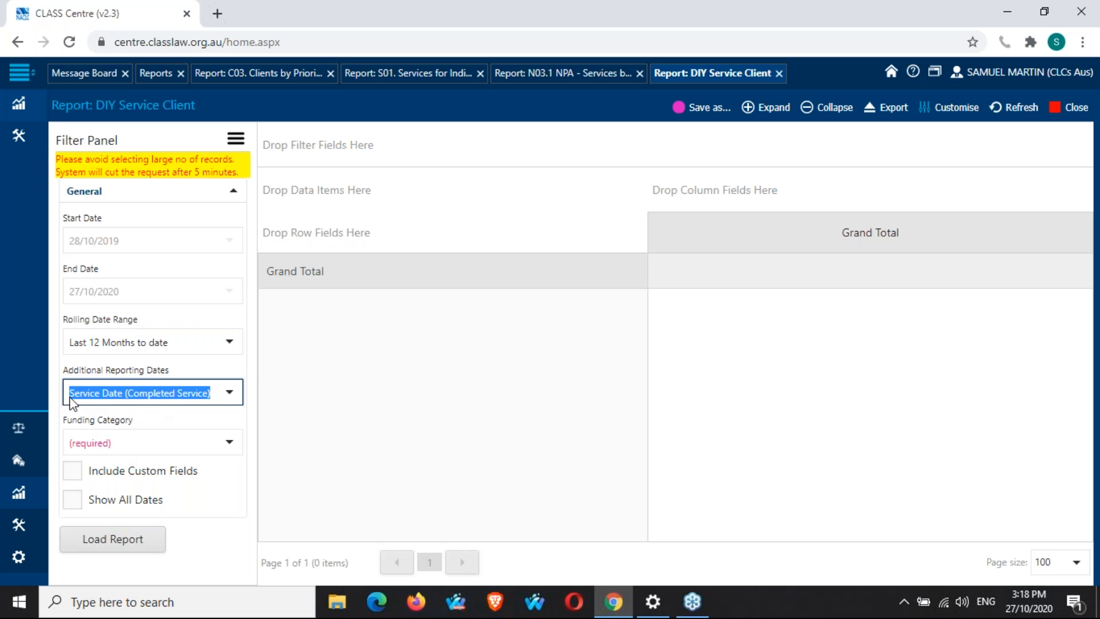
{"action": "left_click", "coordinate": [255, 381]}
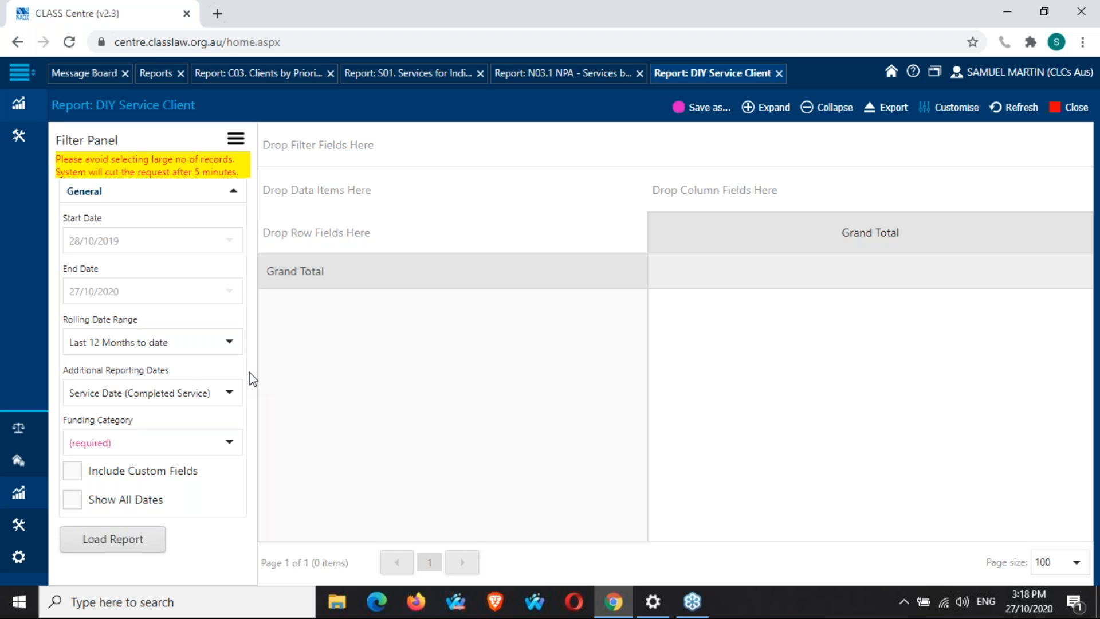
{"action": "left_click", "coordinate": [230, 395]}
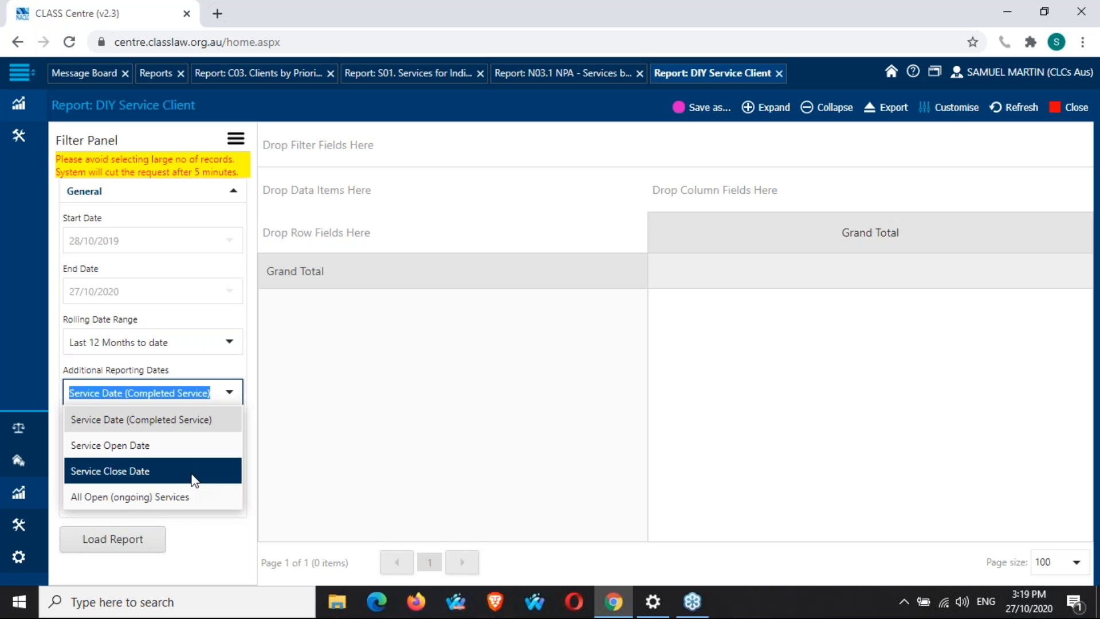
{"action": "left_click", "coordinate": [187, 499]}
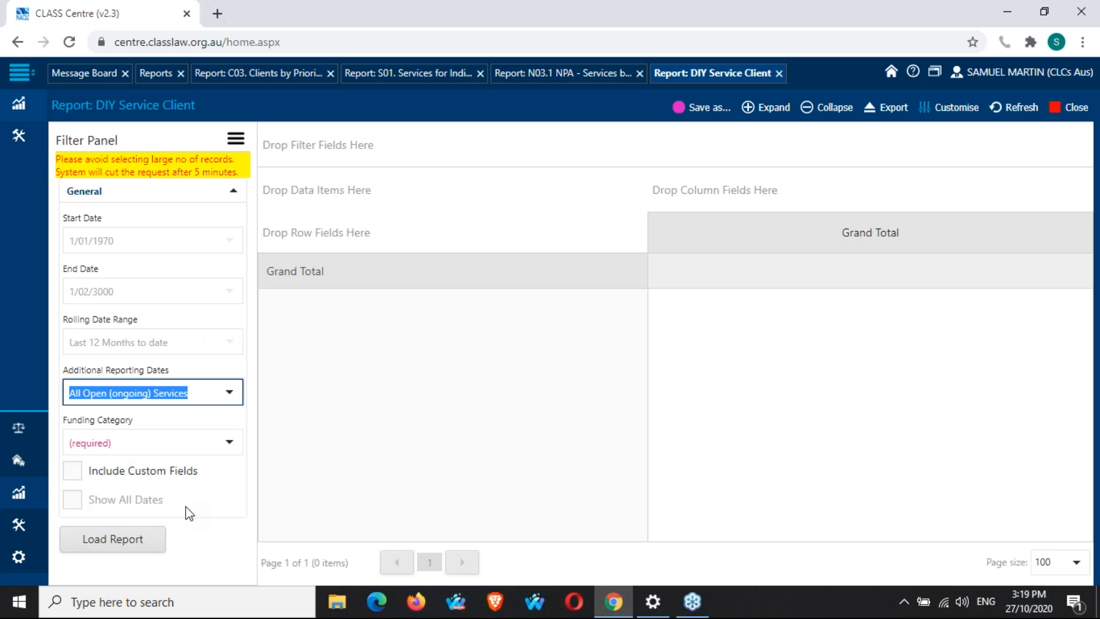
{"action": "left_click", "coordinate": [248, 429]}
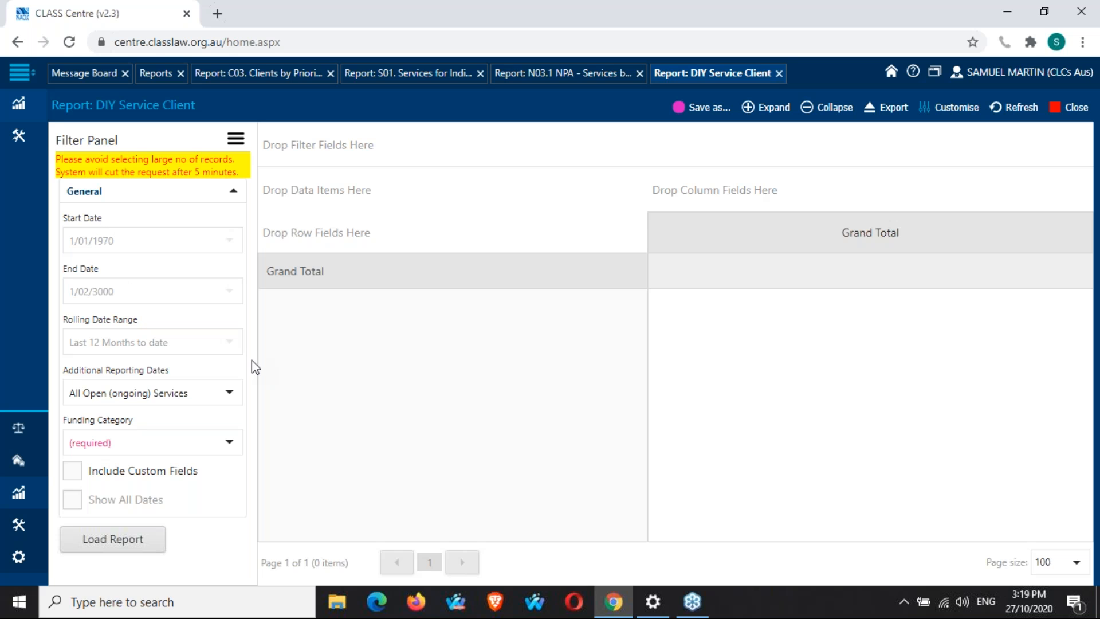
{"action": "left_click", "coordinate": [229, 393]}
{"action": "left_click", "coordinate": [207, 420]}
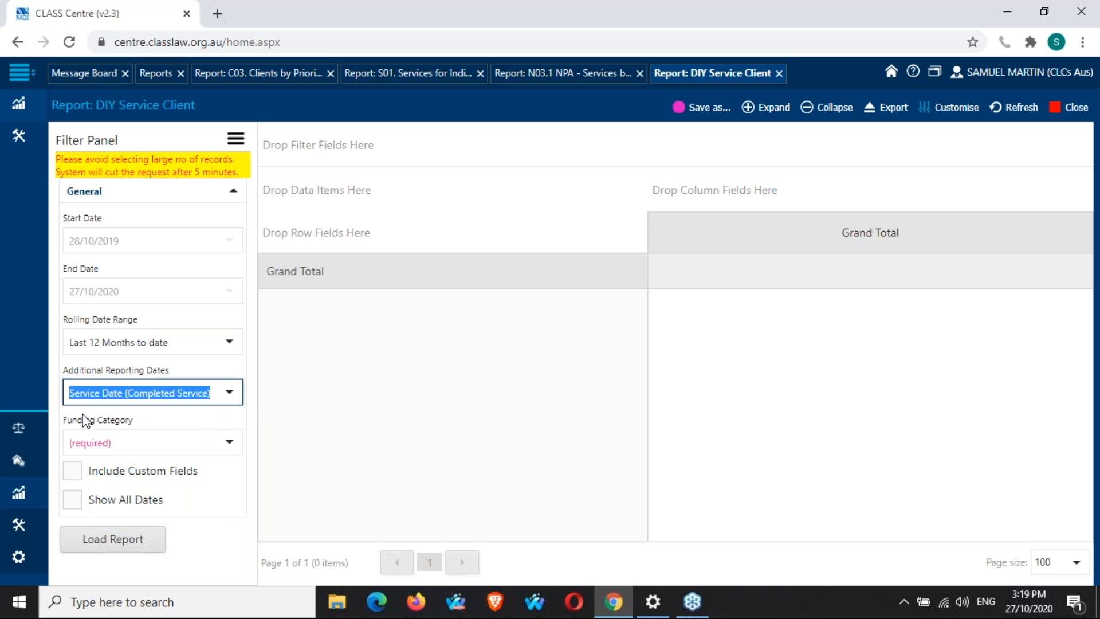
{"action": "left_click", "coordinate": [249, 395]}
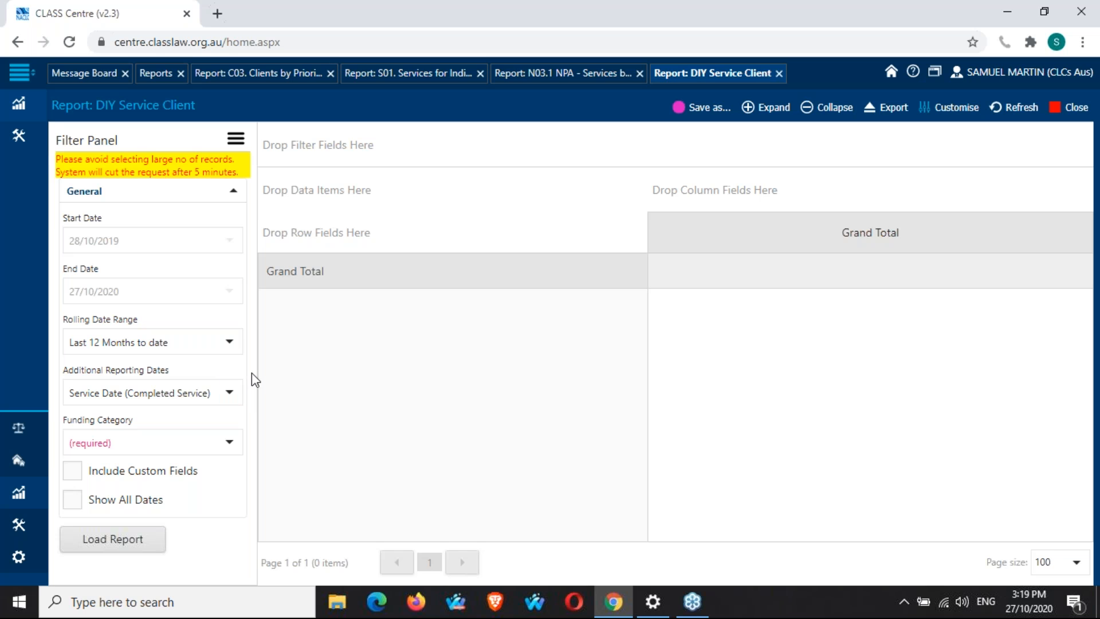
Select all funding categories in the Funding Category filter.
{"action": "left_click", "coordinate": [231, 444]}
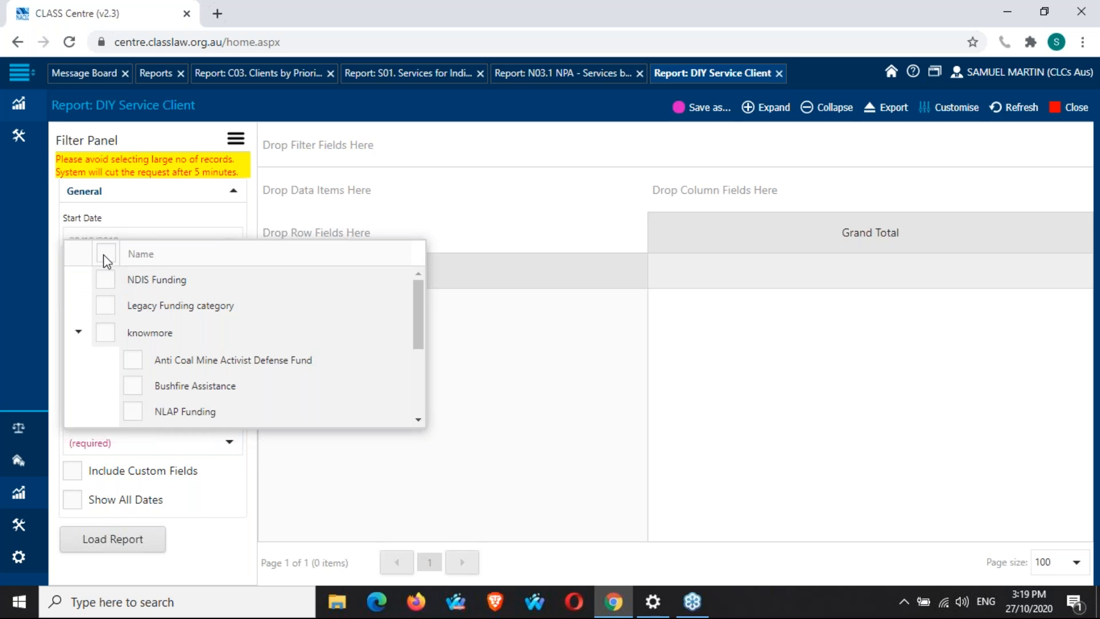
{"action": "left_click", "coordinate": [106, 254]}
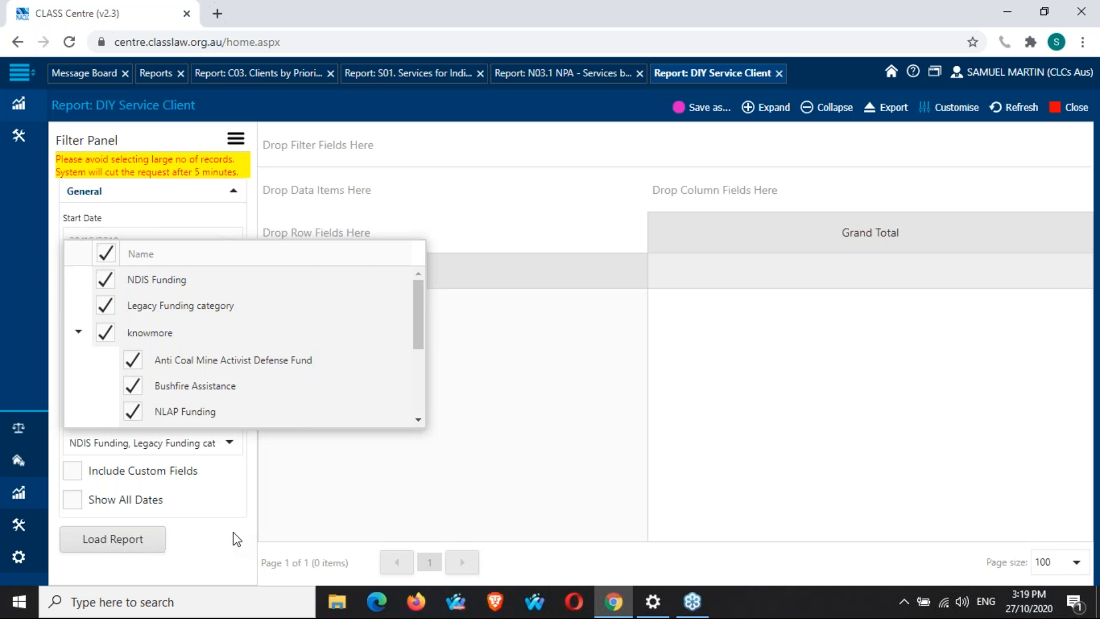
{"action": "left_click", "coordinate": [236, 539]}
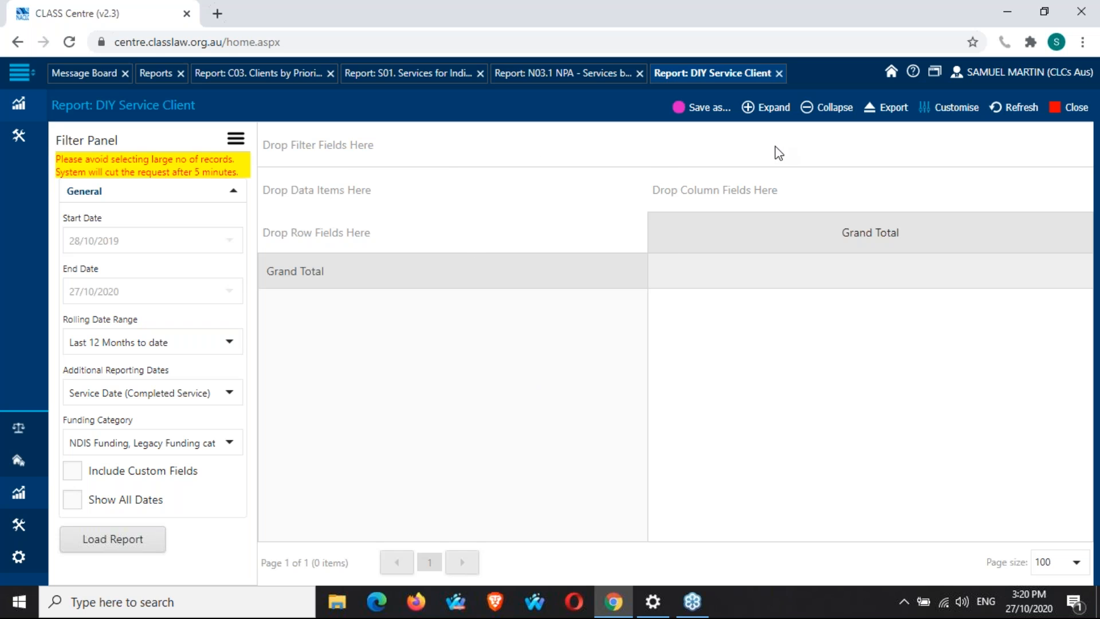
Open the PivotGrid Field List for the DIY Service Client report and move and resize it beside the grid.
{"action": "right_click", "coordinate": [508, 147]}
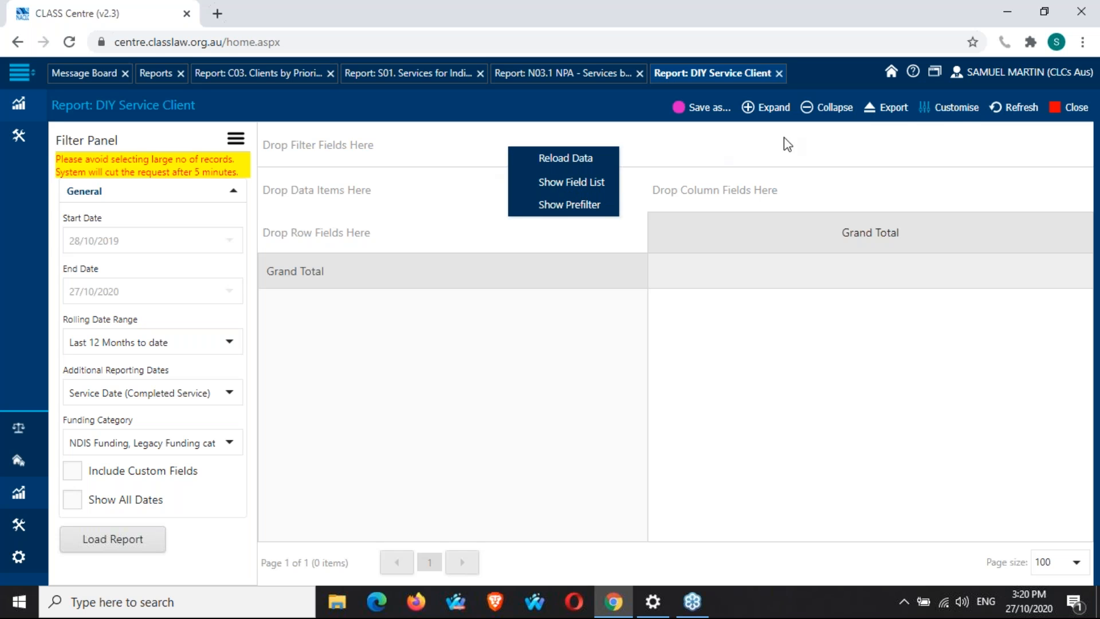
{"action": "left_click", "coordinate": [945, 109]}
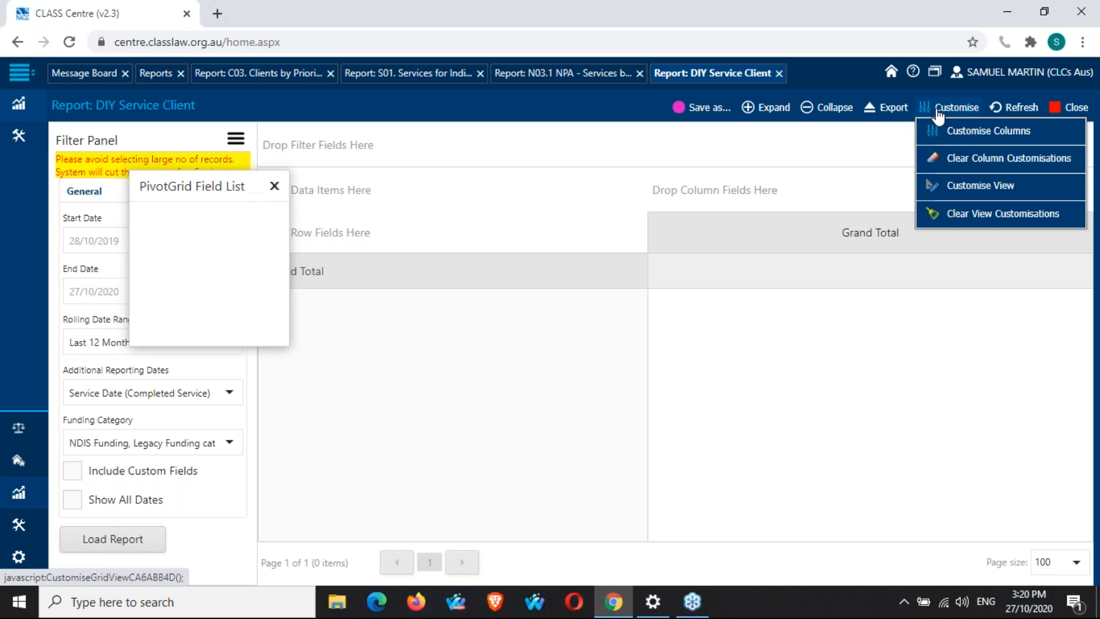
{"action": "left_click_drag", "start_coordinate": [184, 180], "coordinate": [544, 109]}
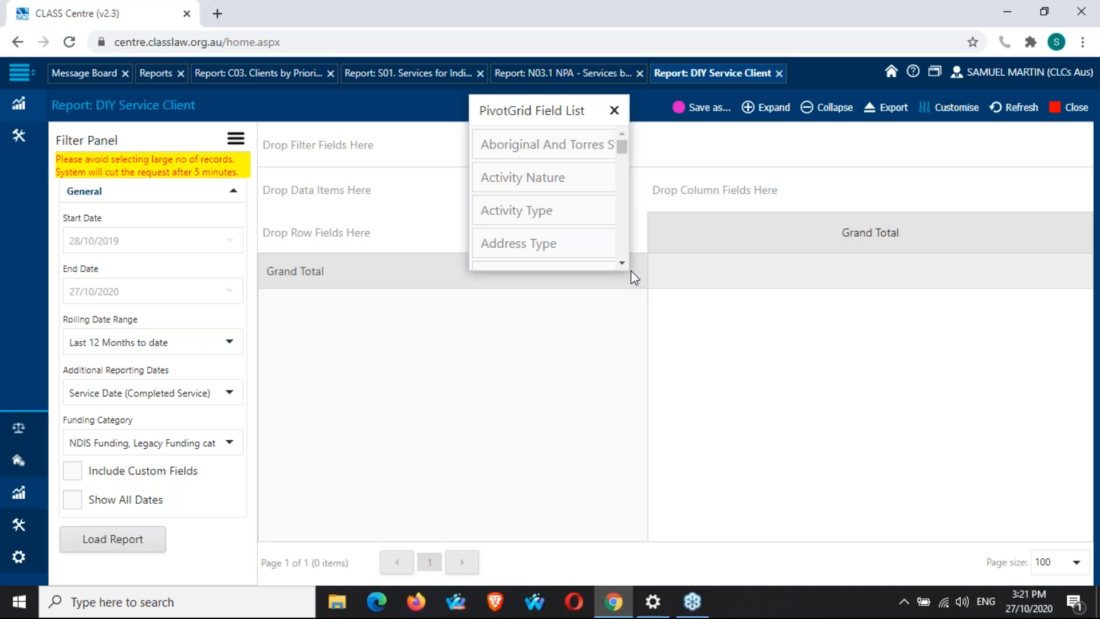
{"action": "left_click_drag", "start_coordinate": [631, 271], "coordinate": [717, 568]}
{"action": "left_click_drag", "start_coordinate": [555, 114], "coordinate": [859, 116]}
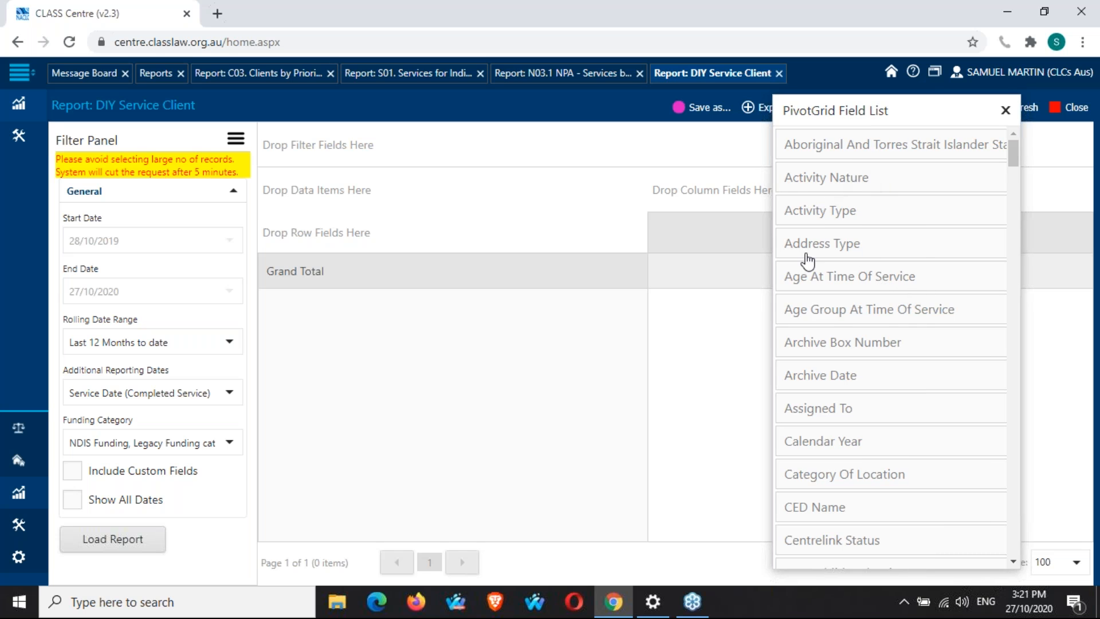
Browse the available fields in the PivotGrid Field List.
{"action": "scroll", "coordinate": [864, 232], "scroll_direction": "down", "scroll_amount": 4}
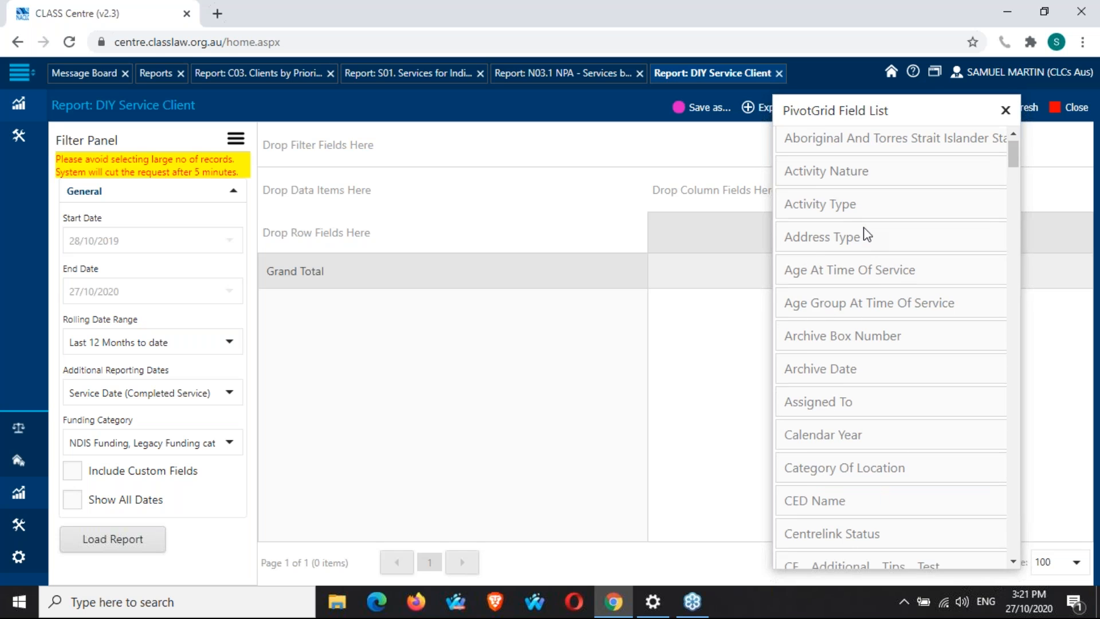
{"action": "scroll", "coordinate": [865, 232], "scroll_direction": "down", "scroll_amount": 1}
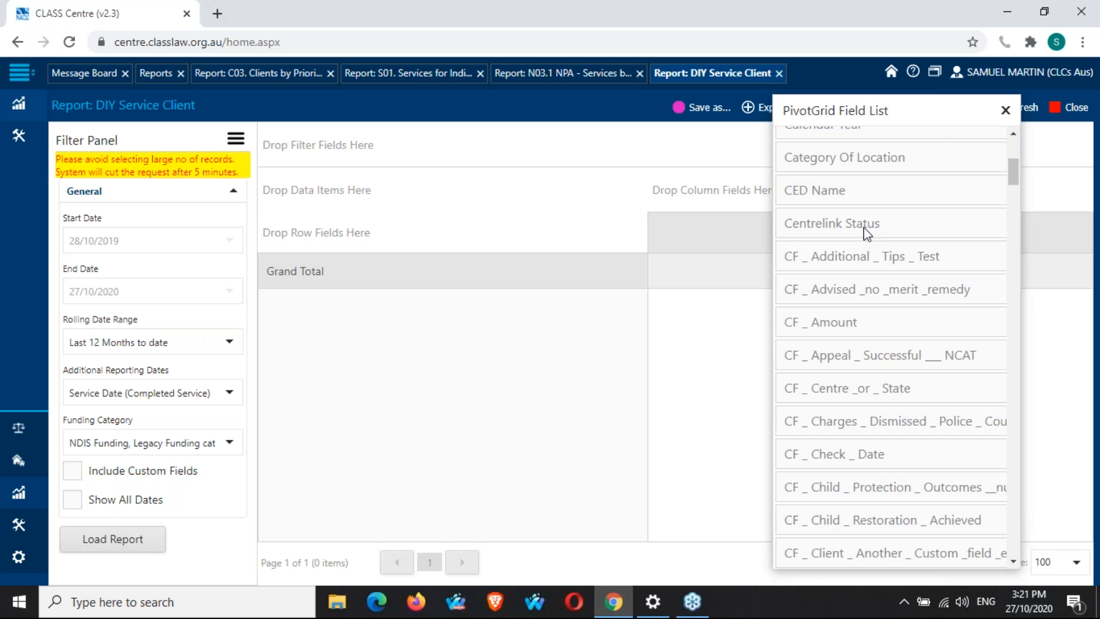
{"action": "scroll", "coordinate": [867, 232], "scroll_direction": "down", "scroll_amount": 15}
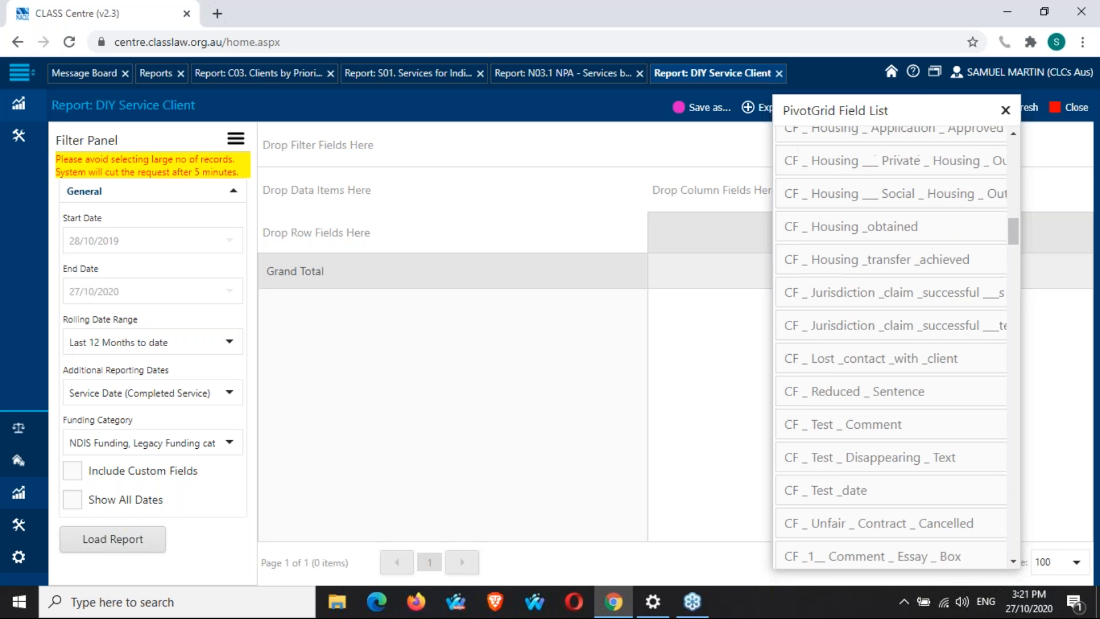
{"action": "scroll", "coordinate": [891, 343], "scroll_direction": "down", "scroll_amount": 2}
{"action": "scroll", "coordinate": [892, 344], "scroll_direction": "down", "scroll_amount": 15}
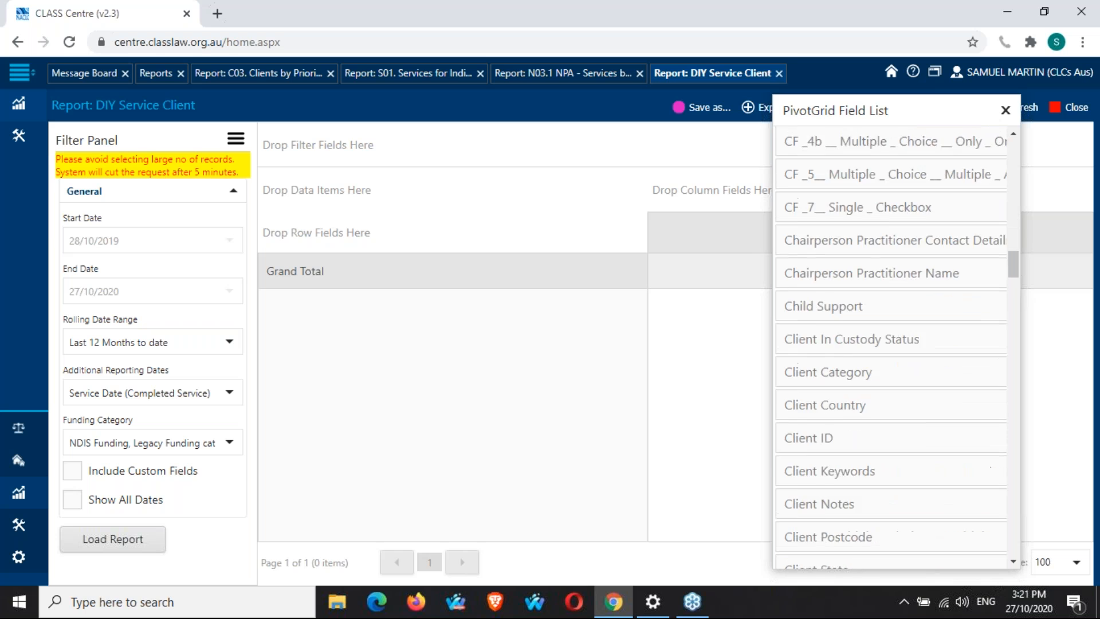
{"action": "scroll", "coordinate": [866, 235], "scroll_direction": "down", "scroll_amount": 15}
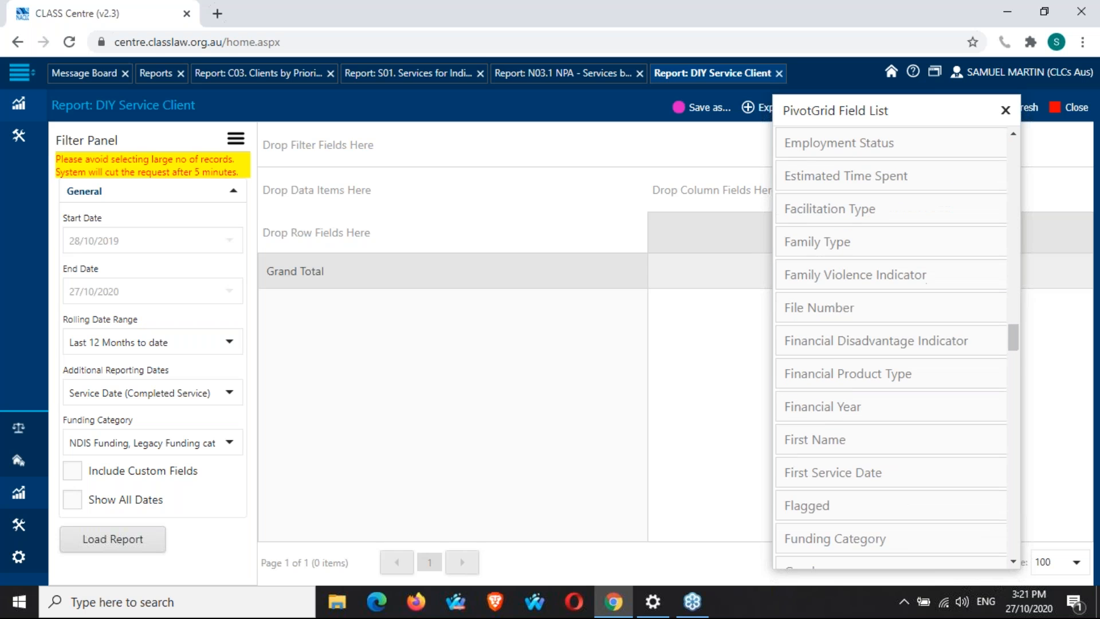
{"action": "scroll", "coordinate": [867, 235], "scroll_direction": "up", "scroll_amount": 15}
{"action": "left_click", "coordinate": [1012, 153]}
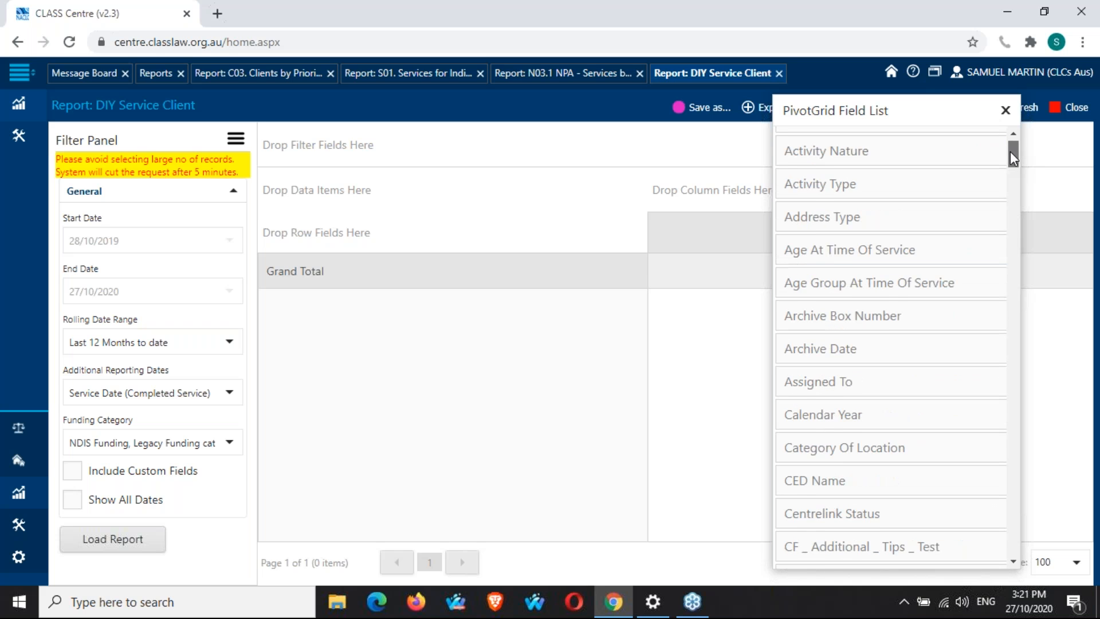
{"action": "left_click_drag", "start_coordinate": [1010, 151], "coordinate": [1010, 148]}
Find the No Of Client field and add it to the data items area.
{"action": "key", "text": "ctrl+f"}
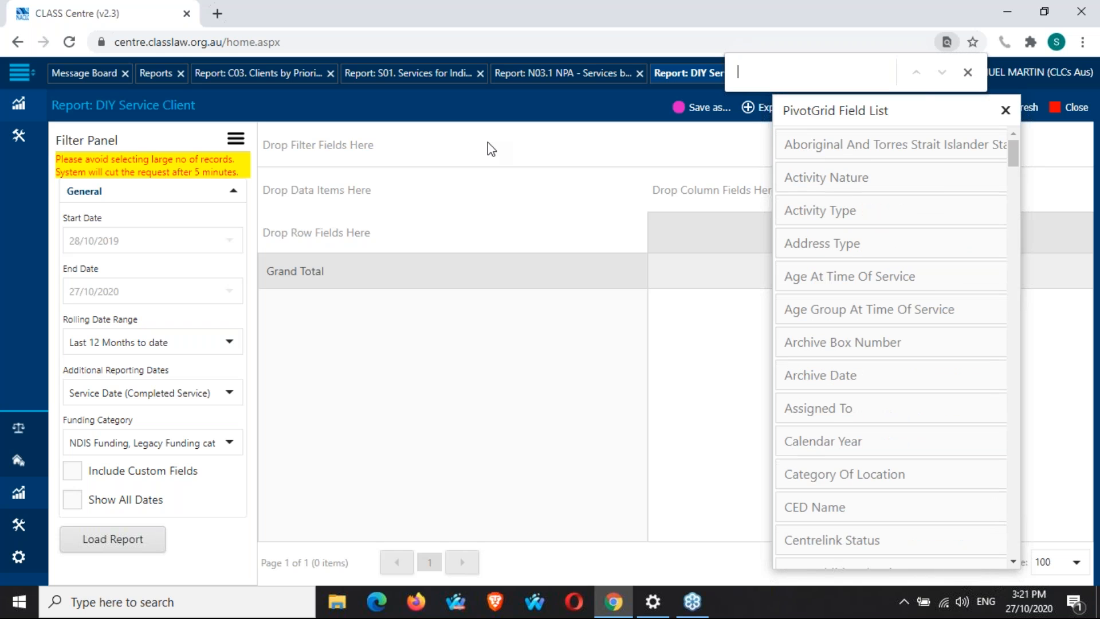
{"action": "type", "text": "no"}
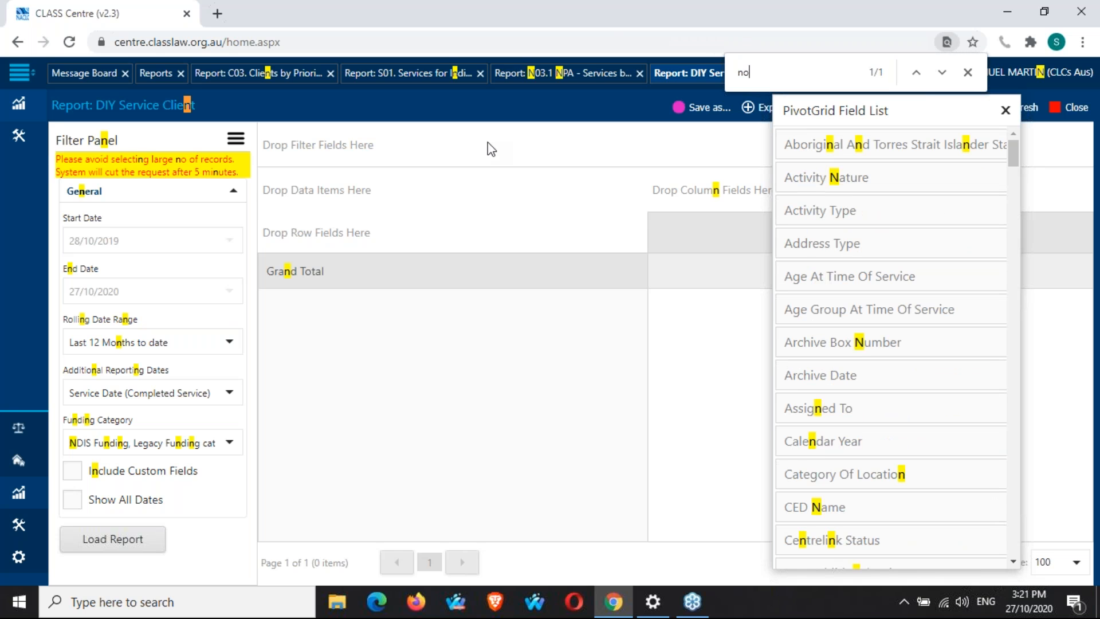
{"action": "type", "text": " of c"}
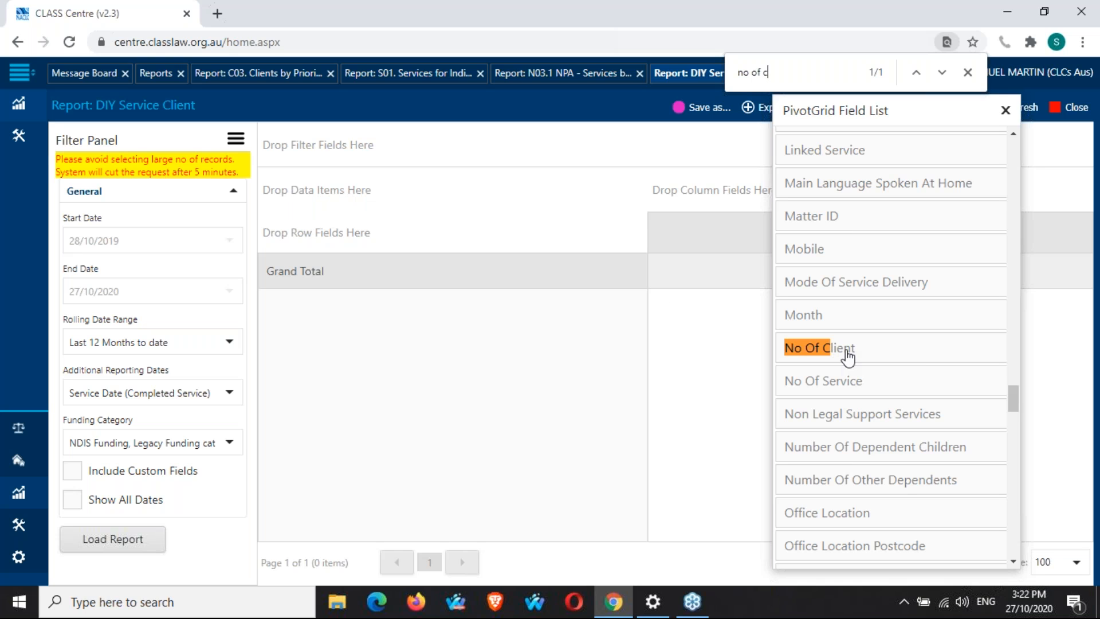
{"action": "left_click_drag", "start_coordinate": [842, 351], "coordinate": [460, 190]}
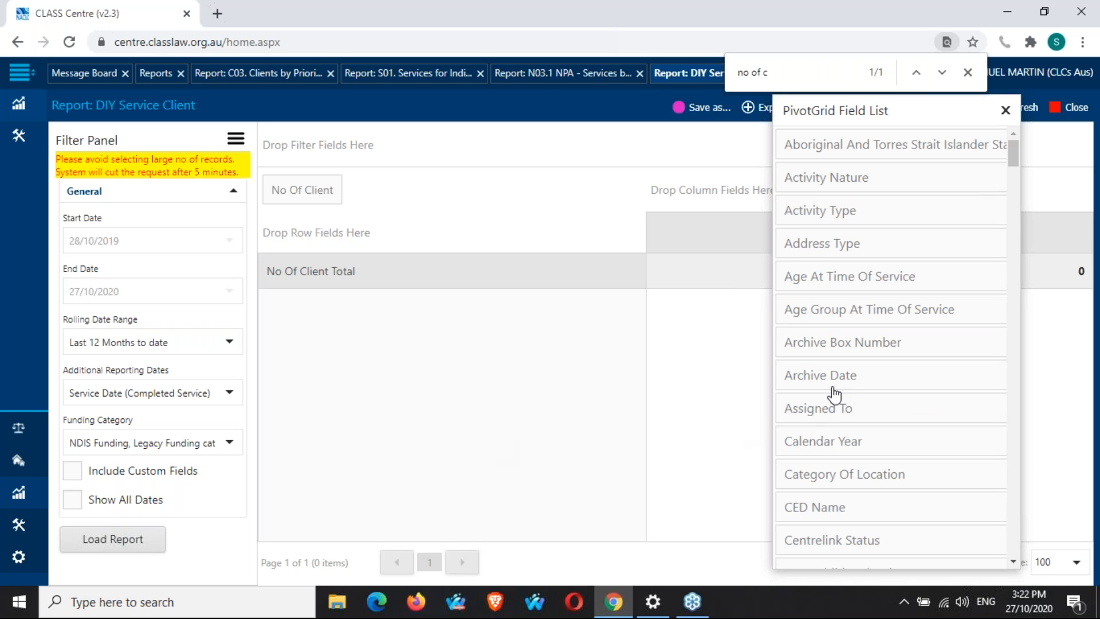
Find the No Of Service field and add it to the data items next to No Of Client.
{"action": "double_click", "coordinate": [812, 77]}
{"action": "type", "text": "s"}
{"action": "left_click_drag", "start_coordinate": [636, 298], "coordinate": [537, 195]}
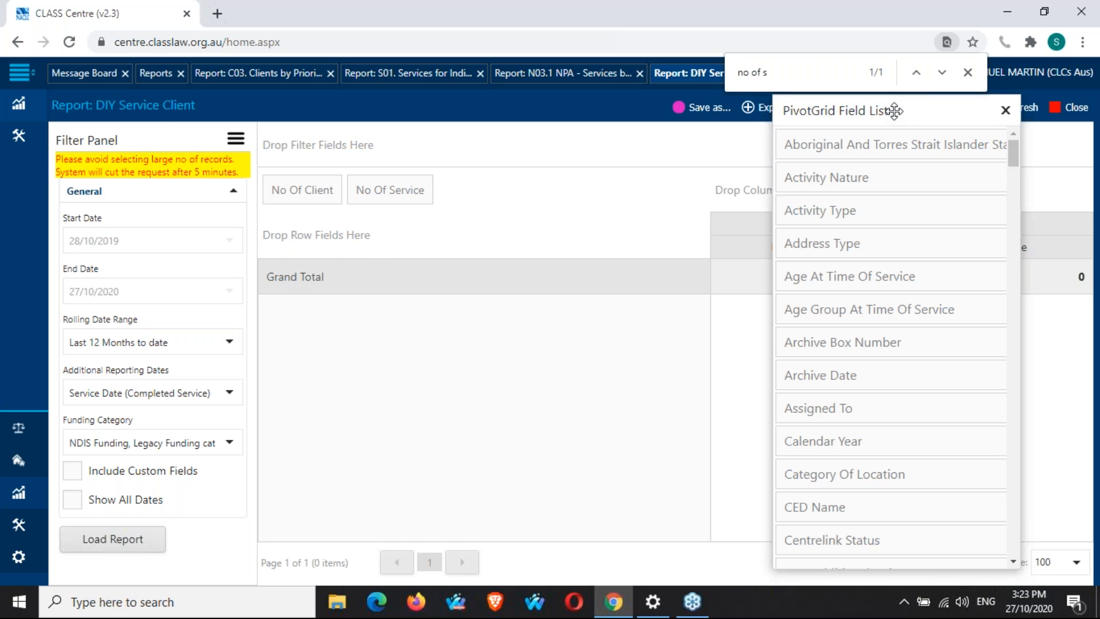
Add Assigned To as a row field, close the field list and load the report.
{"action": "left_click_drag", "start_coordinate": [895, 116], "coordinate": [1000, 115]}
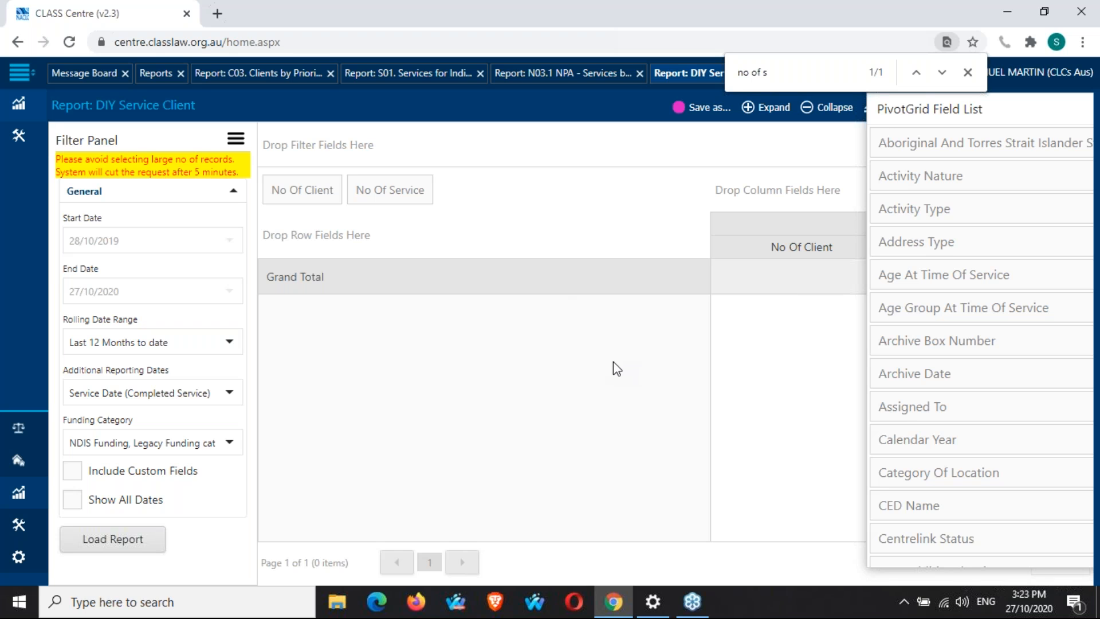
{"action": "left_click_drag", "start_coordinate": [980, 408], "coordinate": [463, 242]}
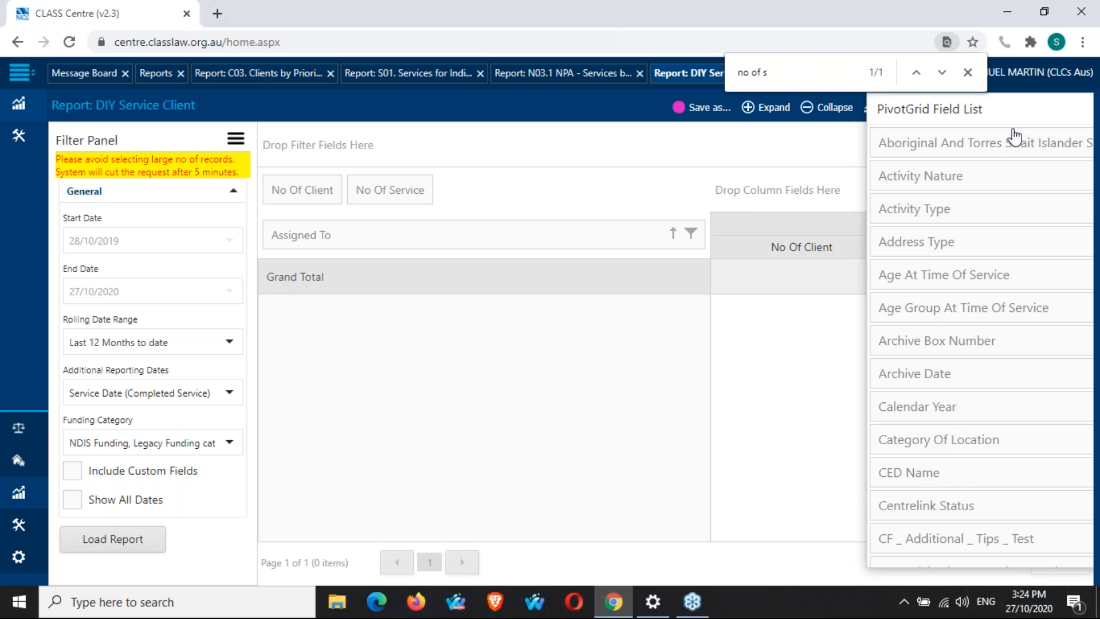
{"action": "left_click_drag", "start_coordinate": [1015, 110], "coordinate": [578, 115]}
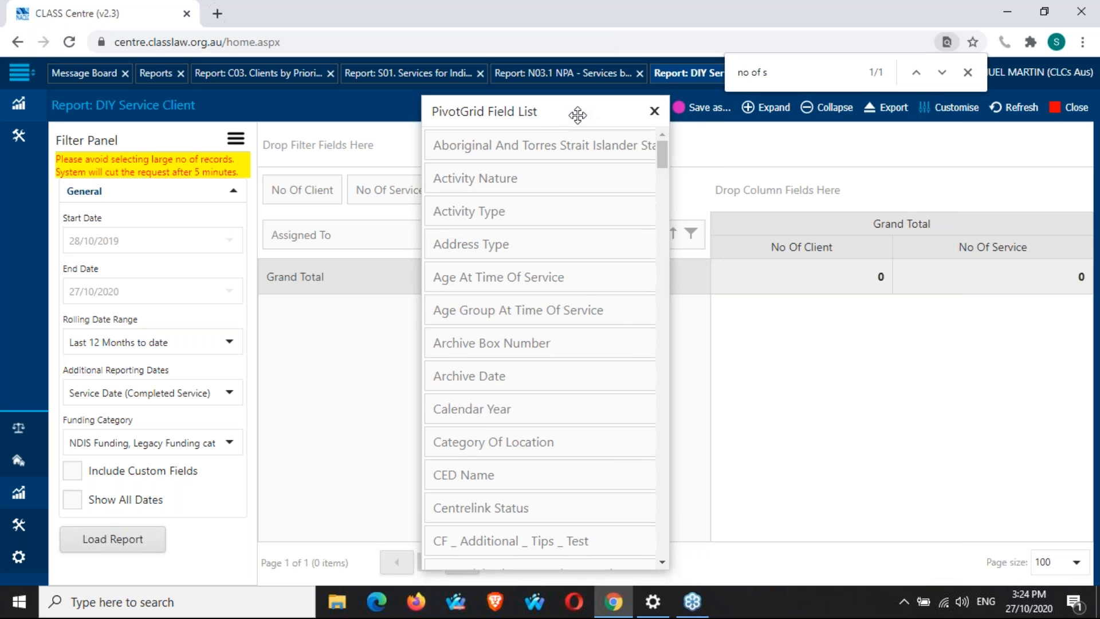
{"action": "left_click", "coordinate": [655, 111]}
{"action": "key", "text": "Escape"}
{"action": "left_click", "coordinate": [131, 545]}
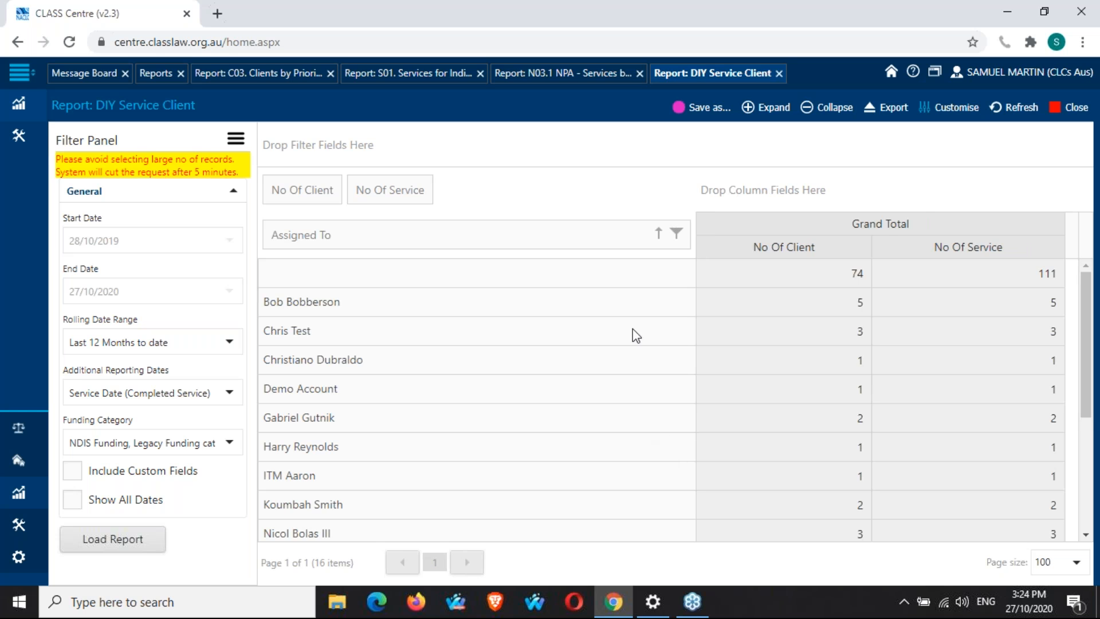
Review the client and service counts listed for each assignee.
{"action": "scroll", "coordinate": [636, 335], "scroll_direction": "down", "scroll_amount": 4}
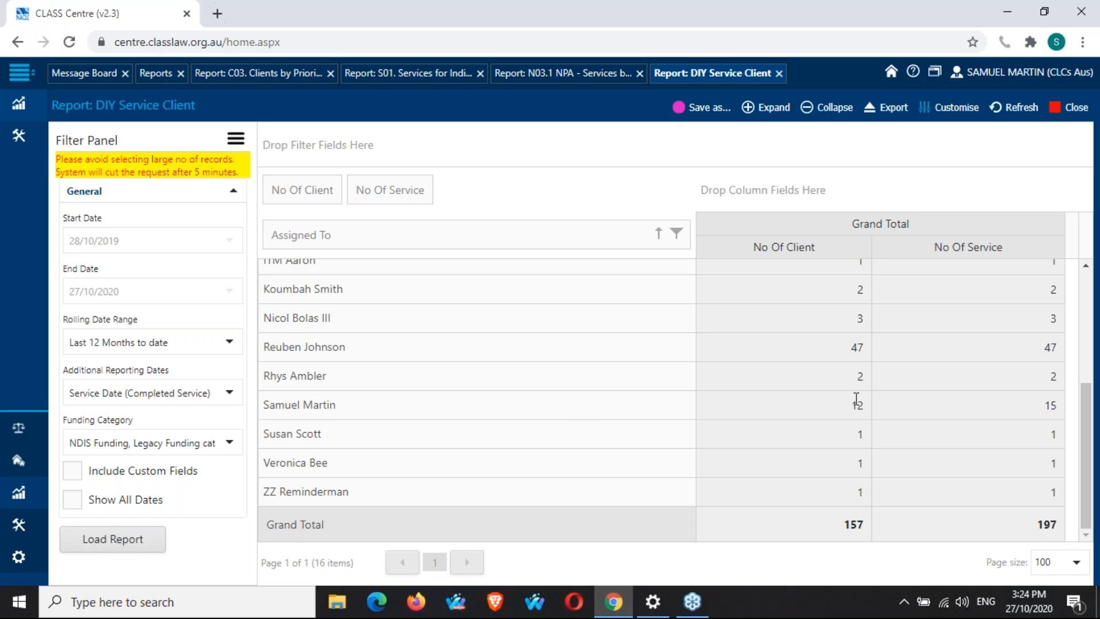
{"action": "left_click_drag", "start_coordinate": [849, 406], "coordinate": [874, 410]}
{"action": "left_click", "coordinate": [718, 402]}
{"action": "left_click", "coordinate": [938, 192]}
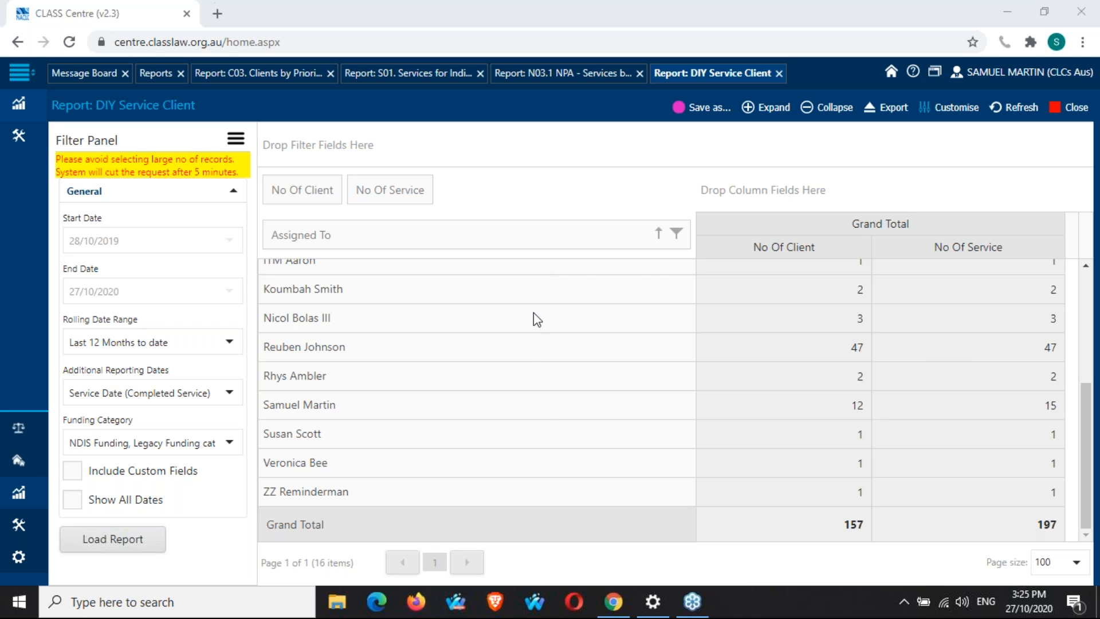
{"action": "left_click", "coordinate": [676, 232]}
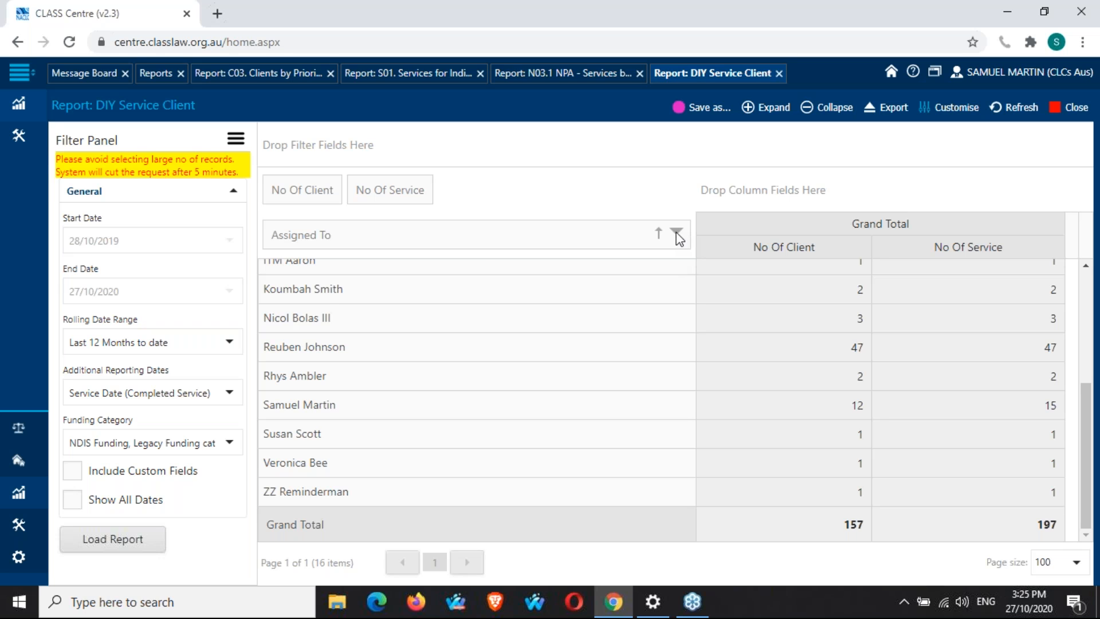
{"action": "left_click", "coordinate": [677, 233]}
{"action": "left_click", "coordinate": [613, 182]}
Reopen the field list, find Service ID and add it as a second row field after Assigned To.
{"action": "left_click", "coordinate": [956, 109]}
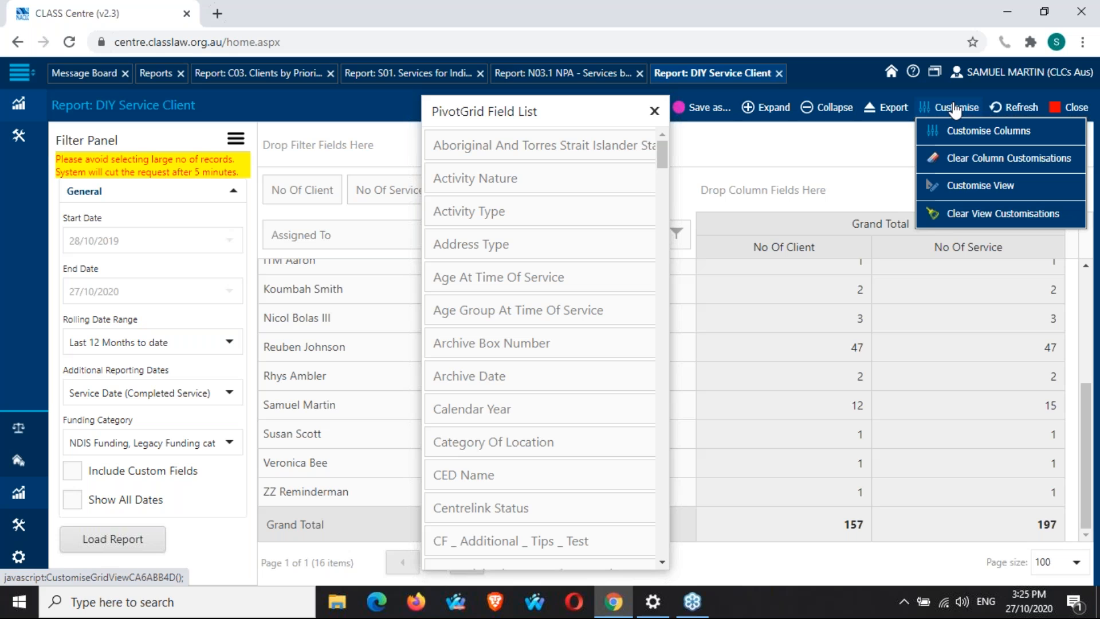
{"action": "left_click", "coordinate": [660, 41]}
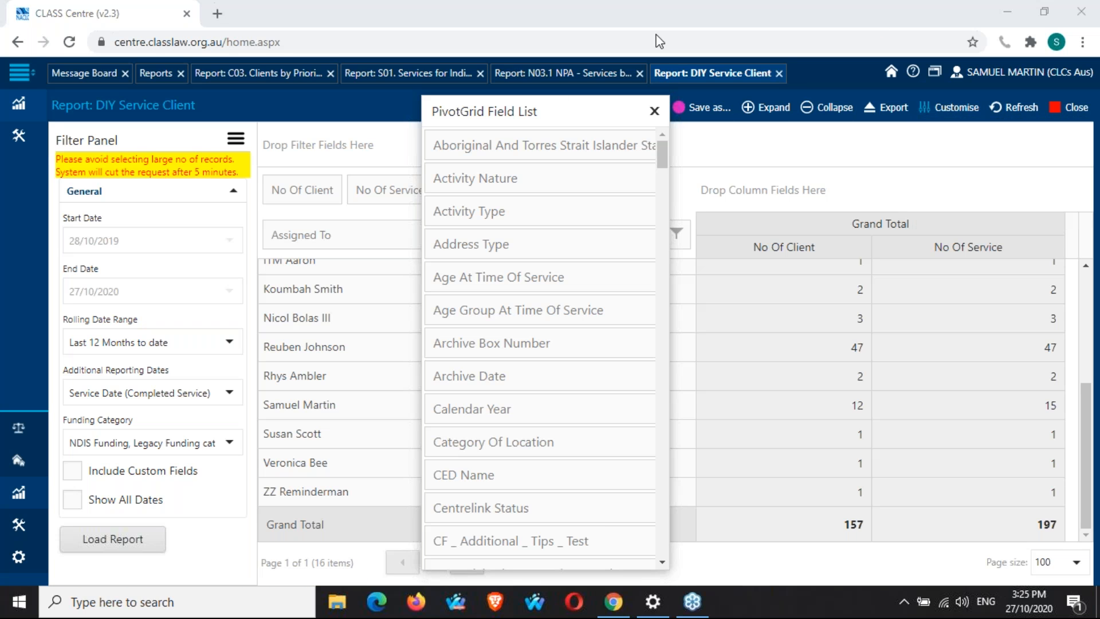
{"action": "left_click_drag", "start_coordinate": [588, 116], "coordinate": [1051, 119]}
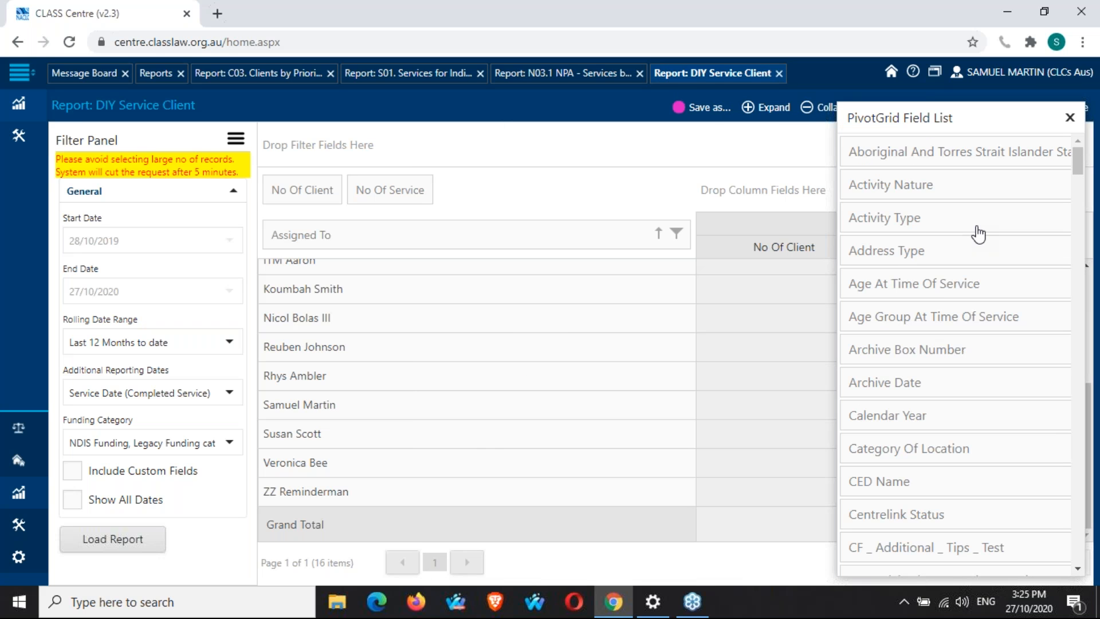
{"action": "key", "text": "ctrl+f"}
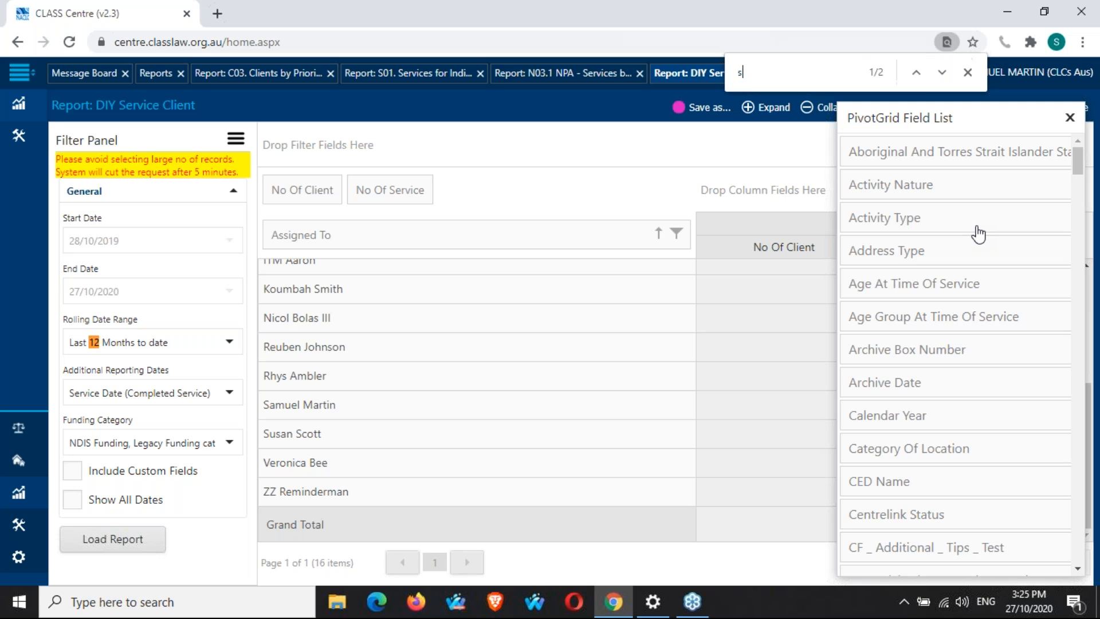
{"action": "type", "text": "s"}
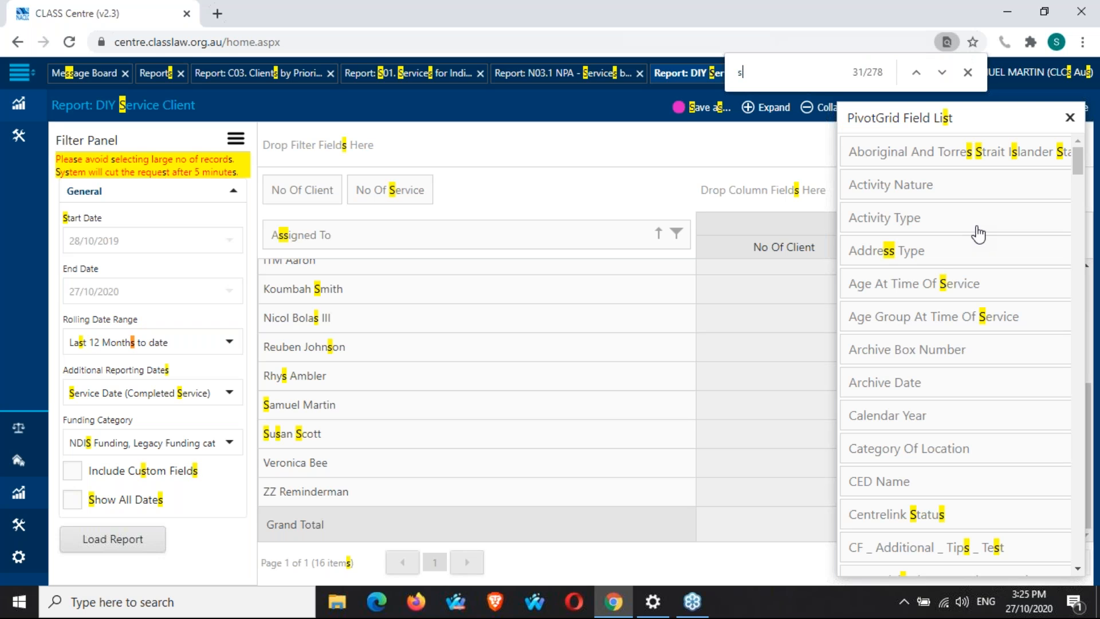
{"action": "type", "text": "ervice i"}
{"action": "left_click_drag", "start_coordinate": [930, 361], "coordinate": [691, 236]}
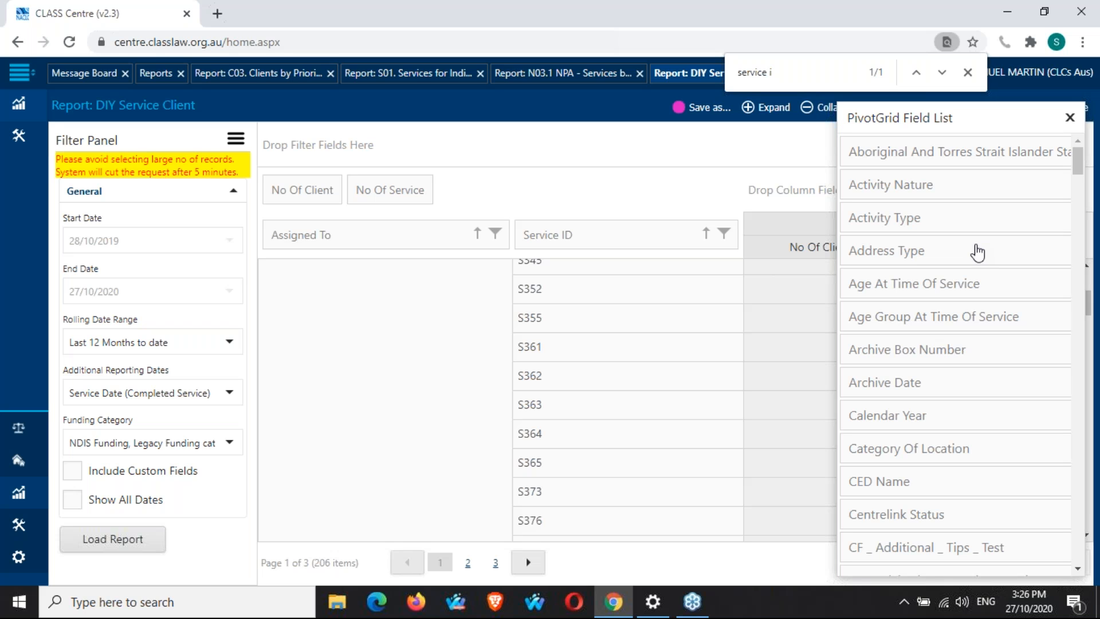
Add Address Type as a third row field, then remove it again.
{"action": "left_click_drag", "start_coordinate": [978, 252], "coordinate": [739, 242]}
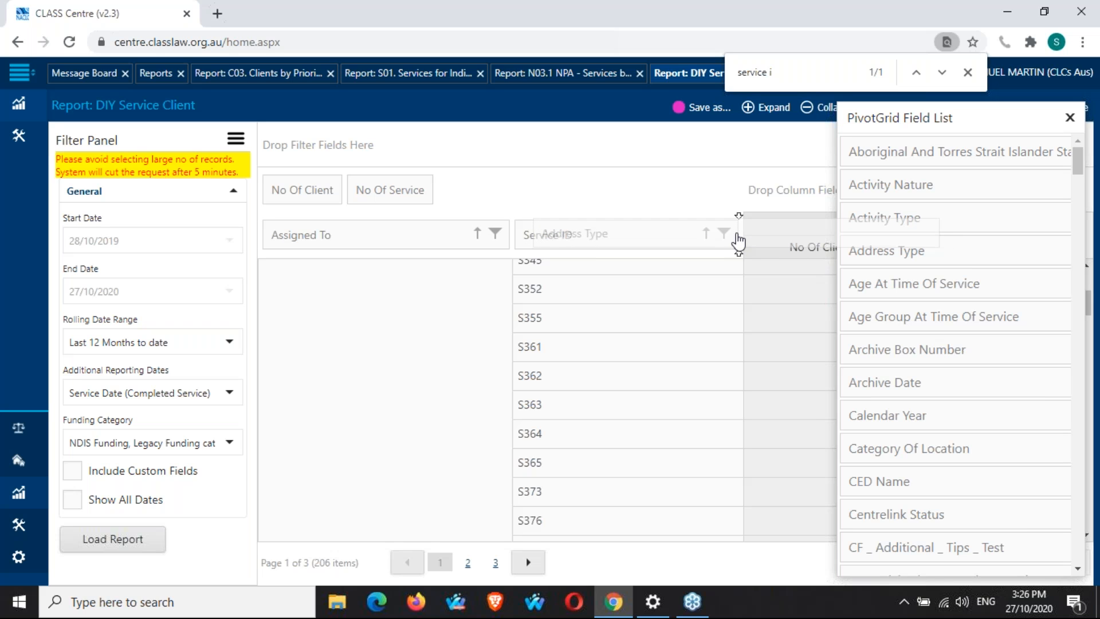
{"action": "left_click_drag", "start_coordinate": [739, 243], "coordinate": [739, 243]}
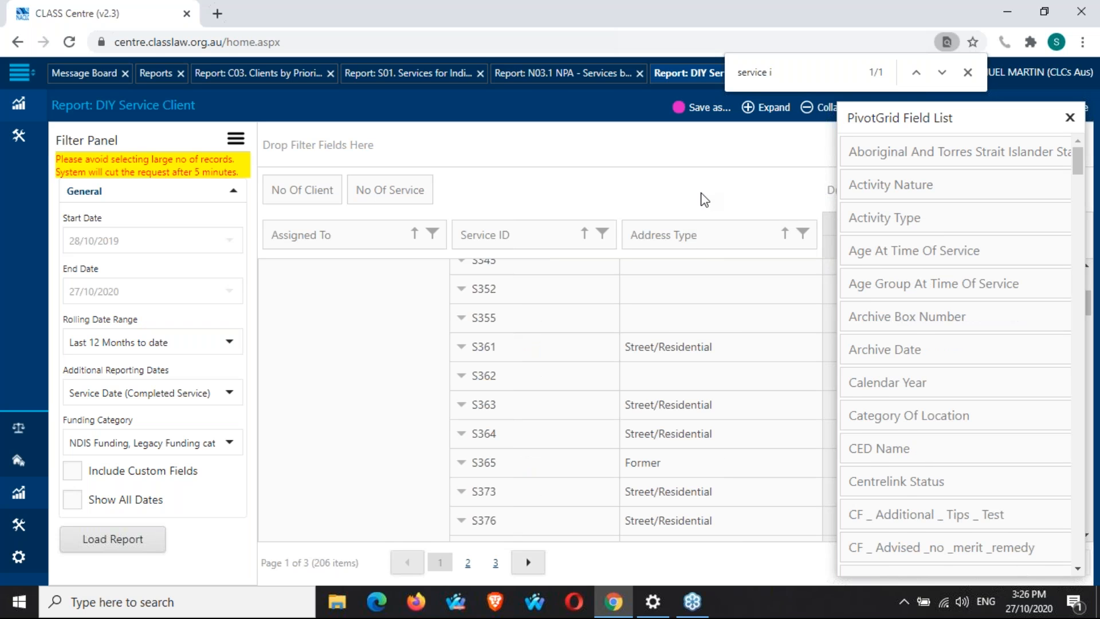
{"action": "left_click_drag", "start_coordinate": [709, 239], "coordinate": [952, 279]}
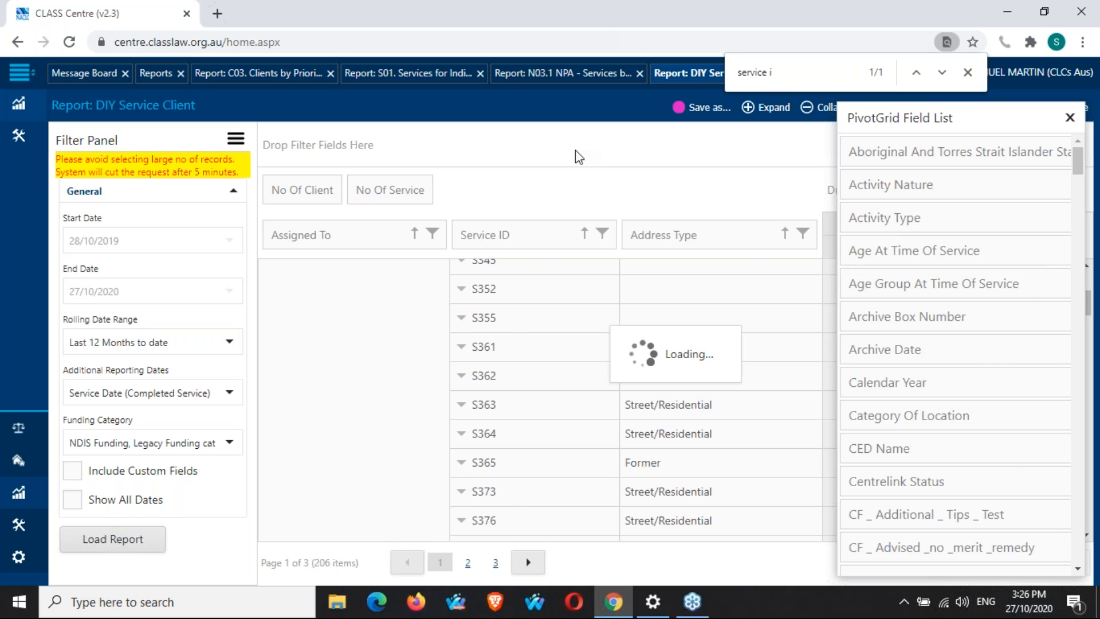
Close the field list and filter the Assigned To row field to show only the logged-in user's services.
{"action": "left_click", "coordinate": [968, 72]}
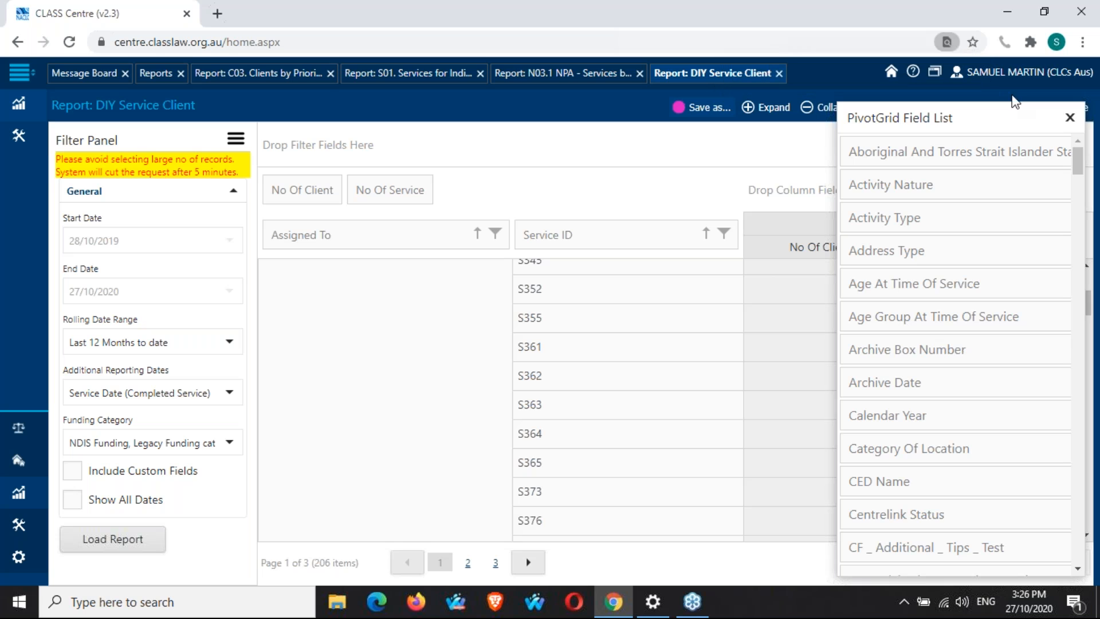
{"action": "left_click", "coordinate": [1070, 118]}
{"action": "scroll", "coordinate": [603, 423], "scroll_direction": "up", "scroll_amount": 3}
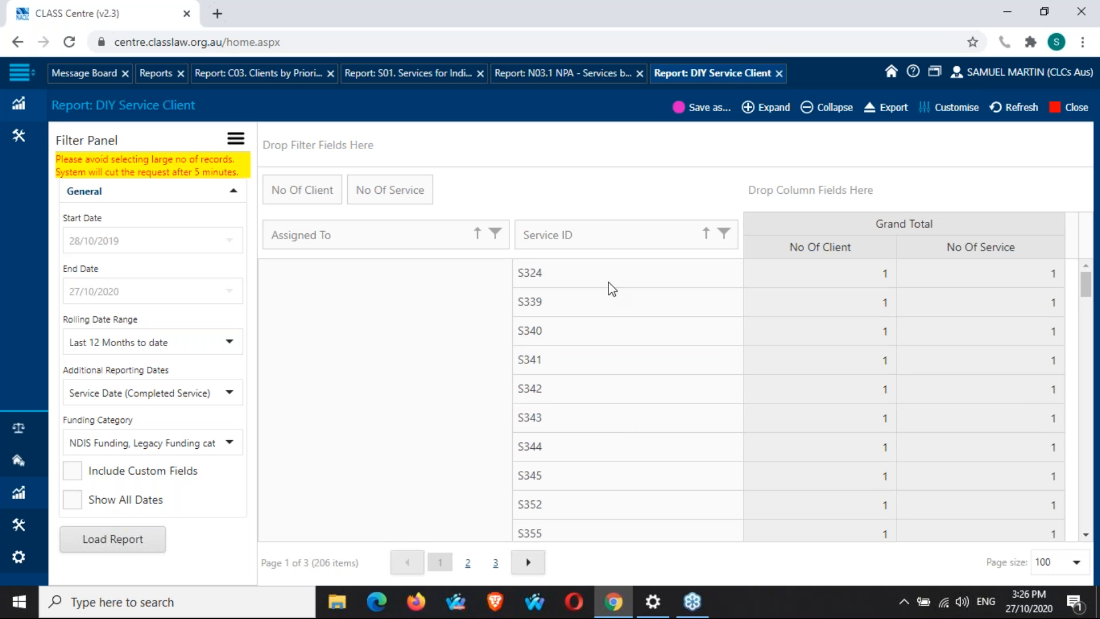
{"action": "left_click", "coordinate": [495, 234]}
{"action": "left_click", "coordinate": [273, 255]}
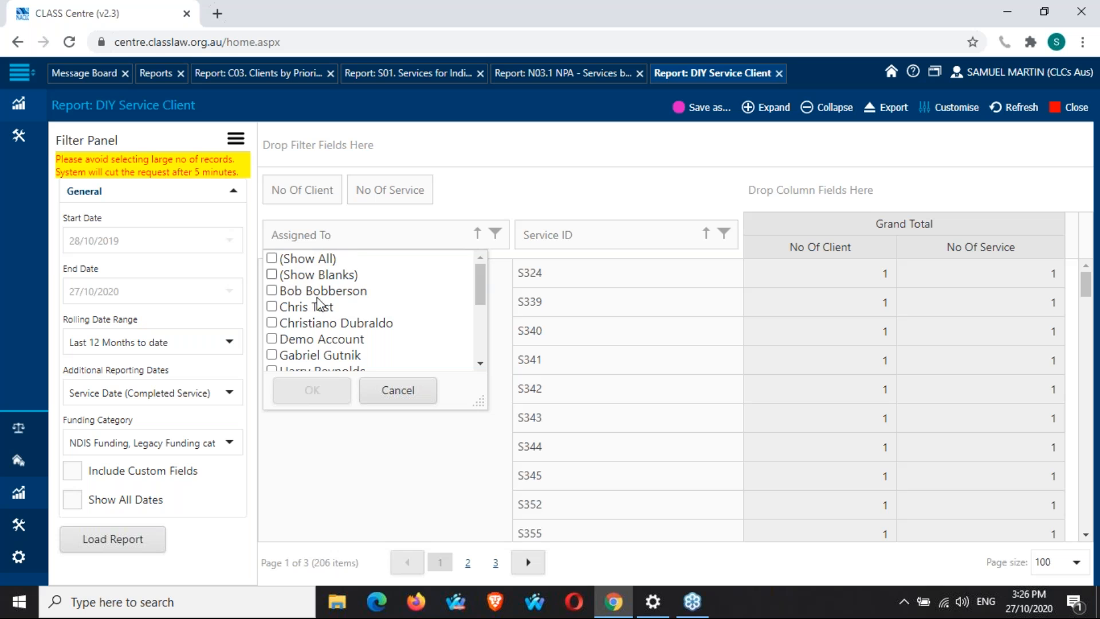
{"action": "scroll", "coordinate": [277, 312], "scroll_direction": "down", "scroll_amount": 5}
{"action": "left_click", "coordinate": [272, 314]}
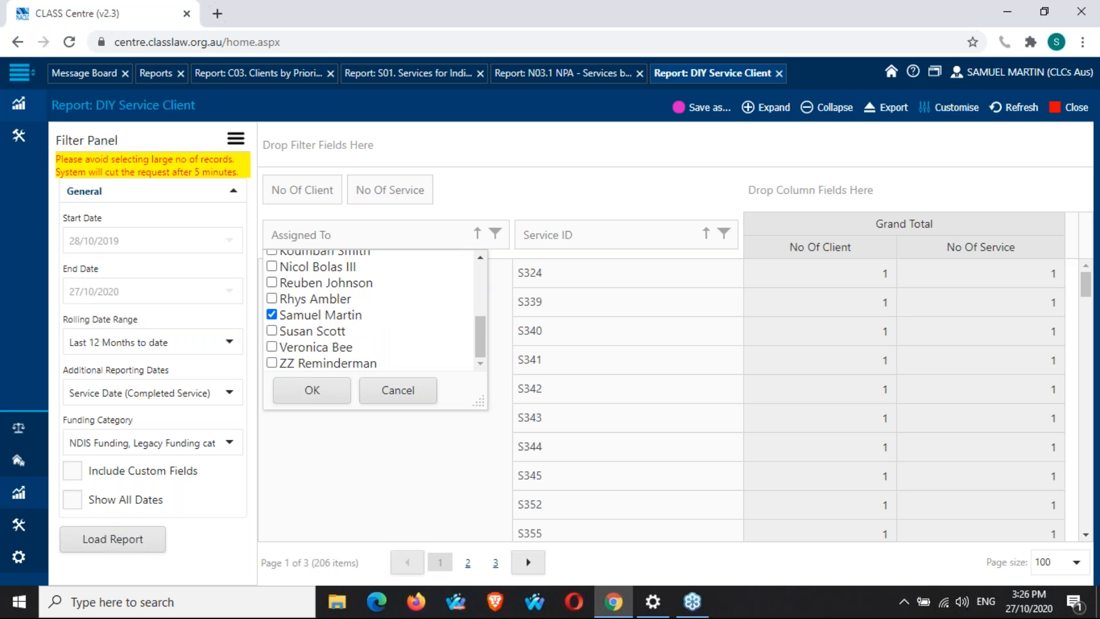
{"action": "left_click", "coordinate": [312, 401]}
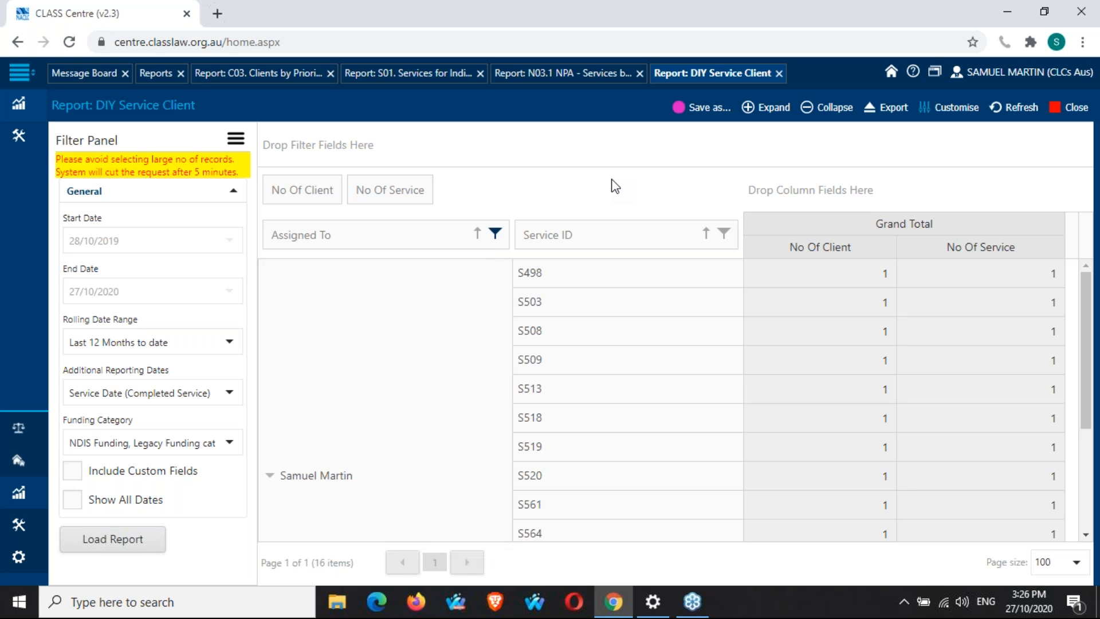
Move Service ID ahead of Assigned To in the row fields, then move Assigned To back to first position.
{"action": "scroll", "coordinate": [585, 395], "scroll_direction": "down", "scroll_amount": 3}
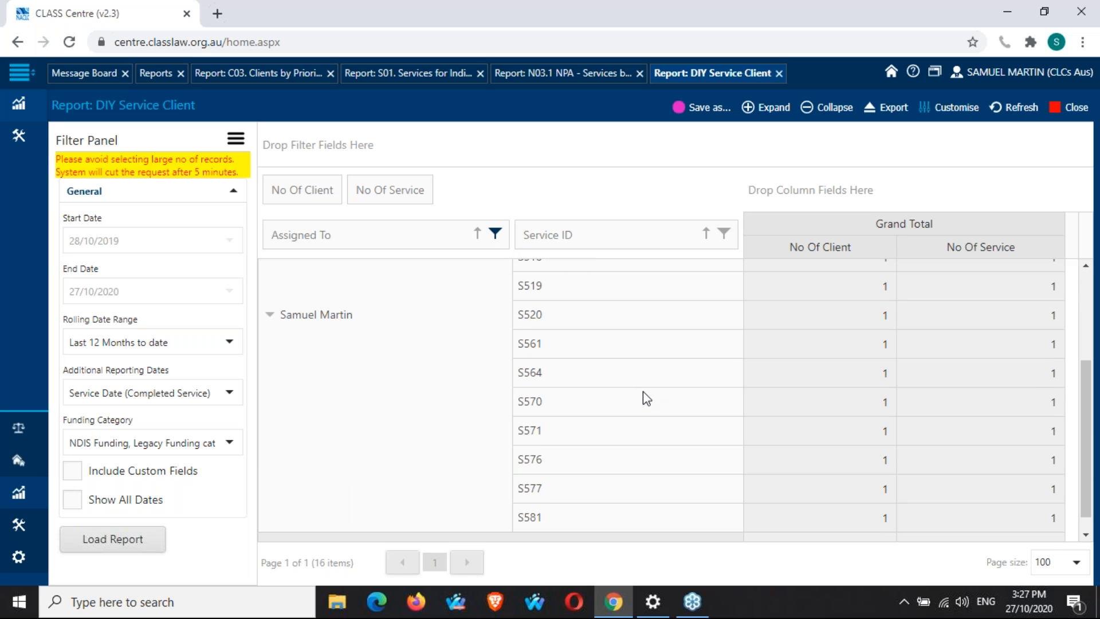
{"action": "scroll", "coordinate": [644, 391], "scroll_direction": "down", "scroll_amount": 1}
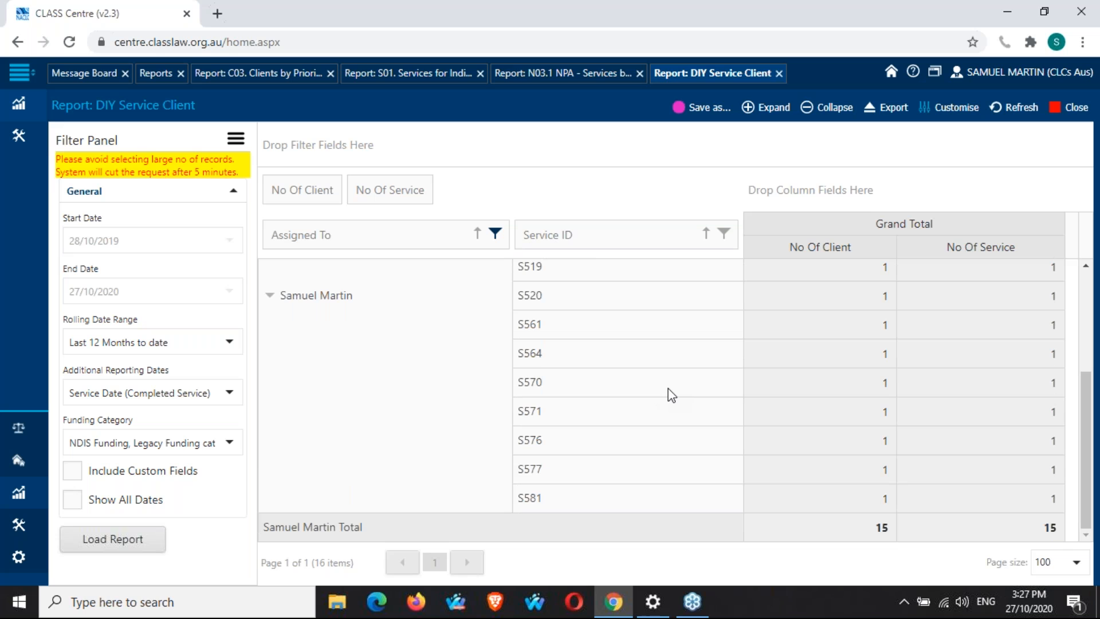
{"action": "scroll", "coordinate": [672, 394], "scroll_direction": "up", "scroll_amount": 4}
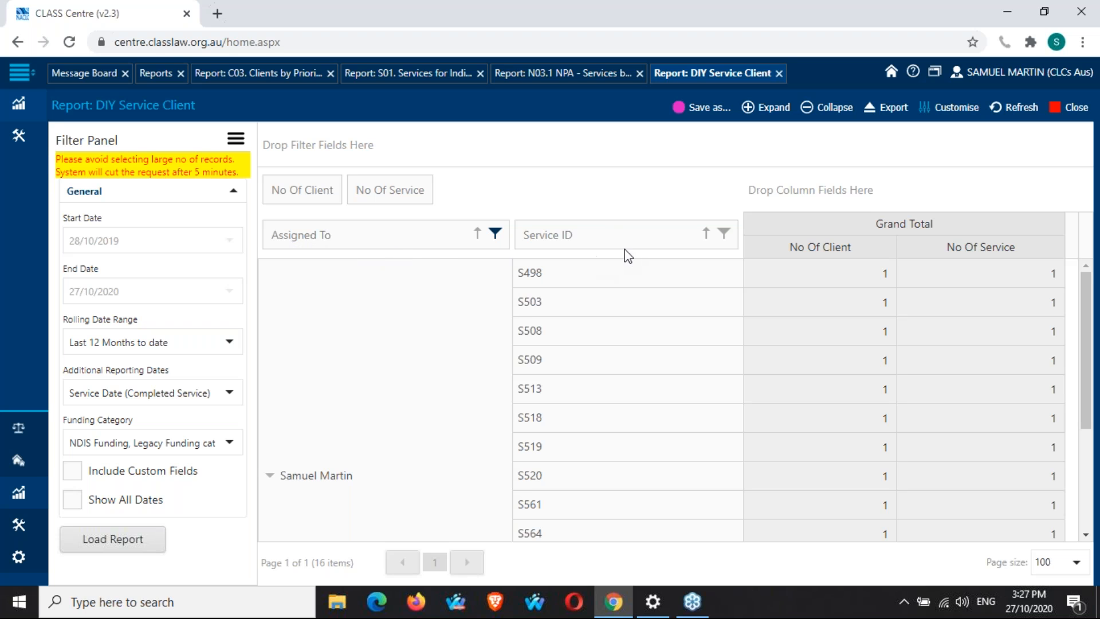
{"action": "left_click_drag", "start_coordinate": [624, 241], "coordinate": [311, 233]}
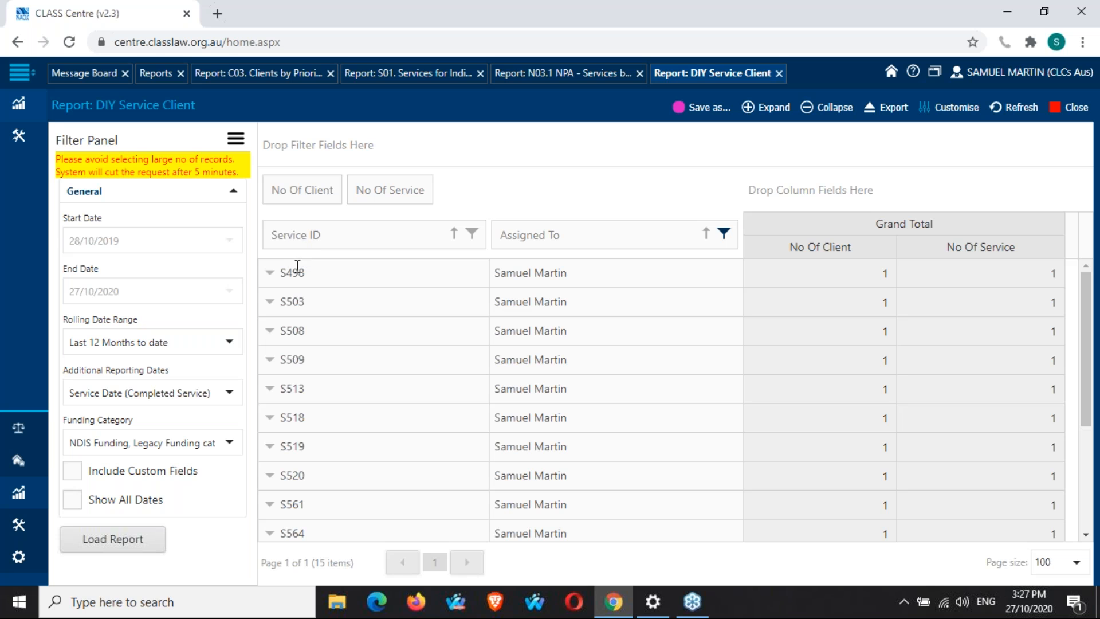
{"action": "scroll", "coordinate": [297, 267], "scroll_direction": "down", "scroll_amount": 3}
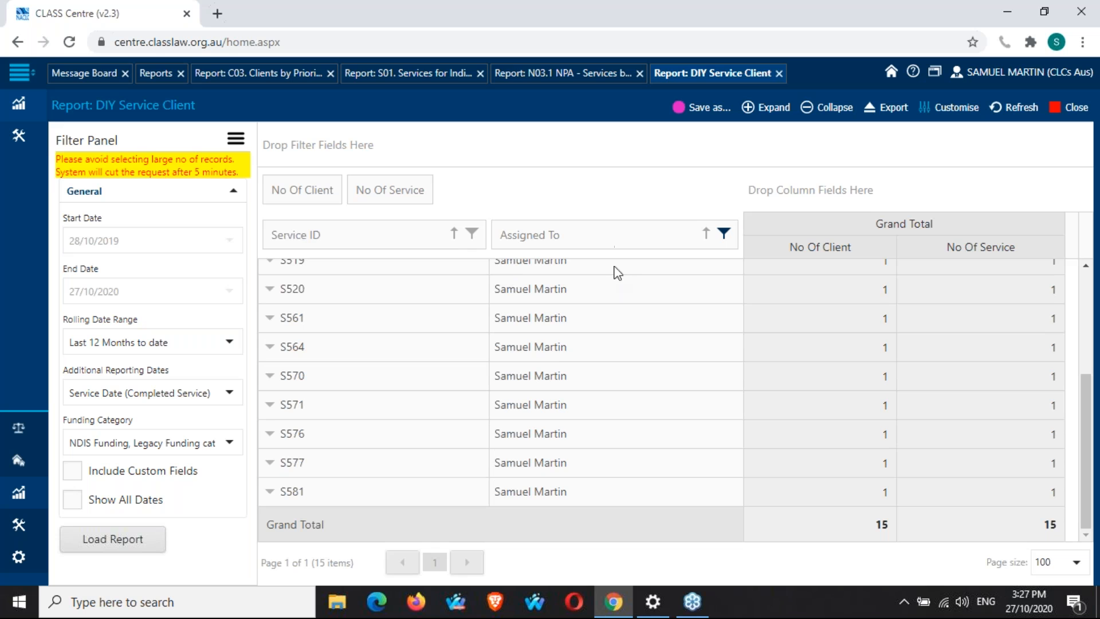
{"action": "left_click_drag", "start_coordinate": [591, 242], "coordinate": [282, 249]}
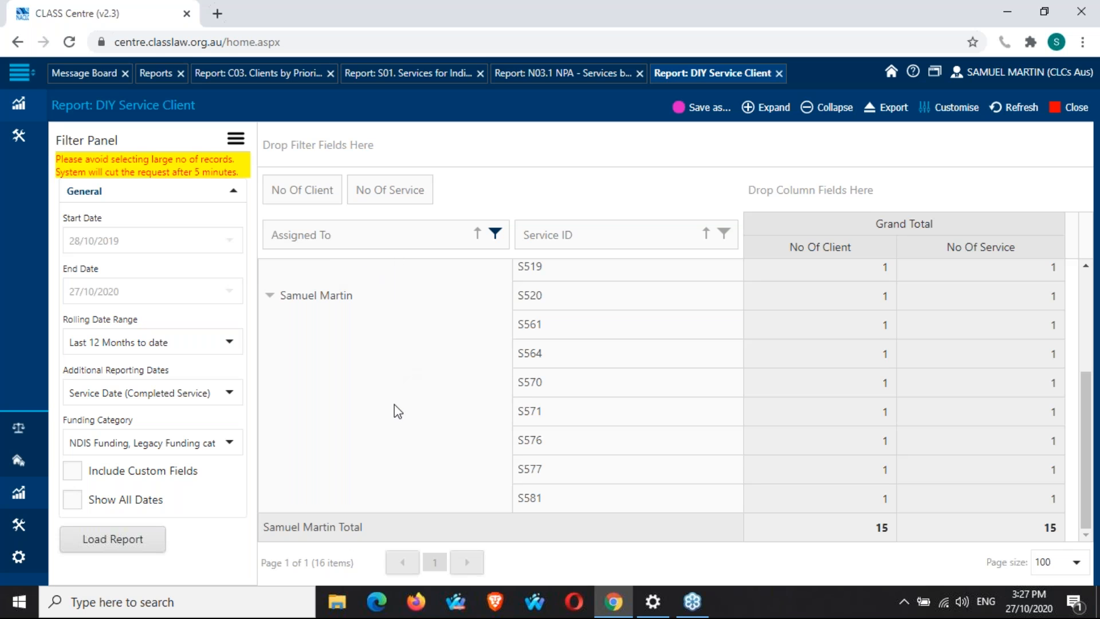
{"action": "scroll", "coordinate": [398, 412], "scroll_direction": "up", "scroll_amount": 4}
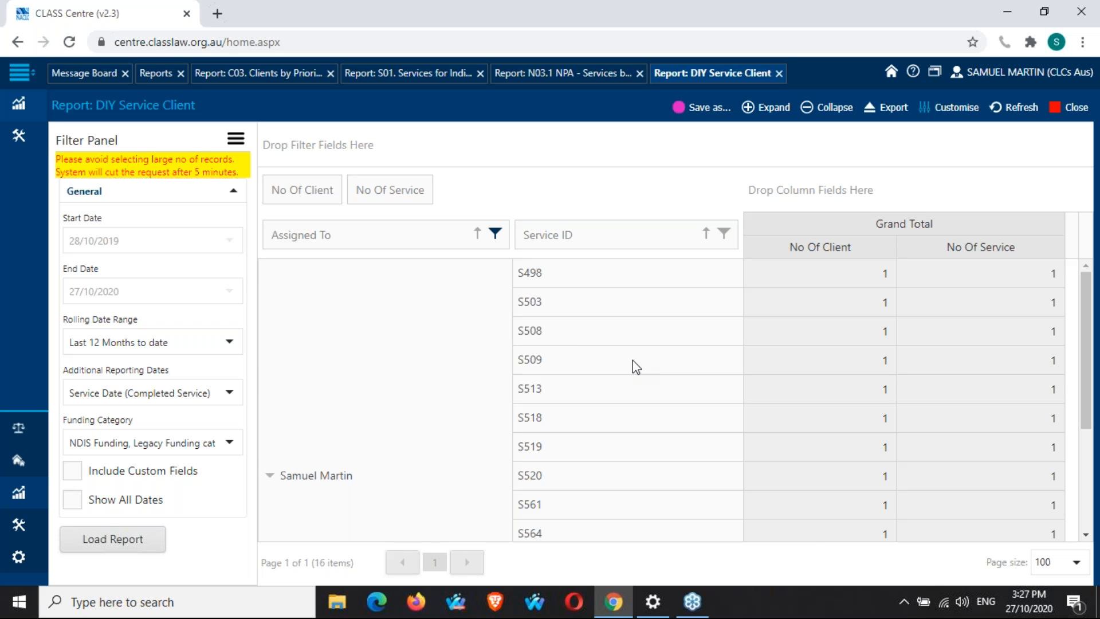
Clear the Assigned To filter to show all assignees, and move Service ID ahead of Assigned To.
{"action": "left_click", "coordinate": [497, 234]}
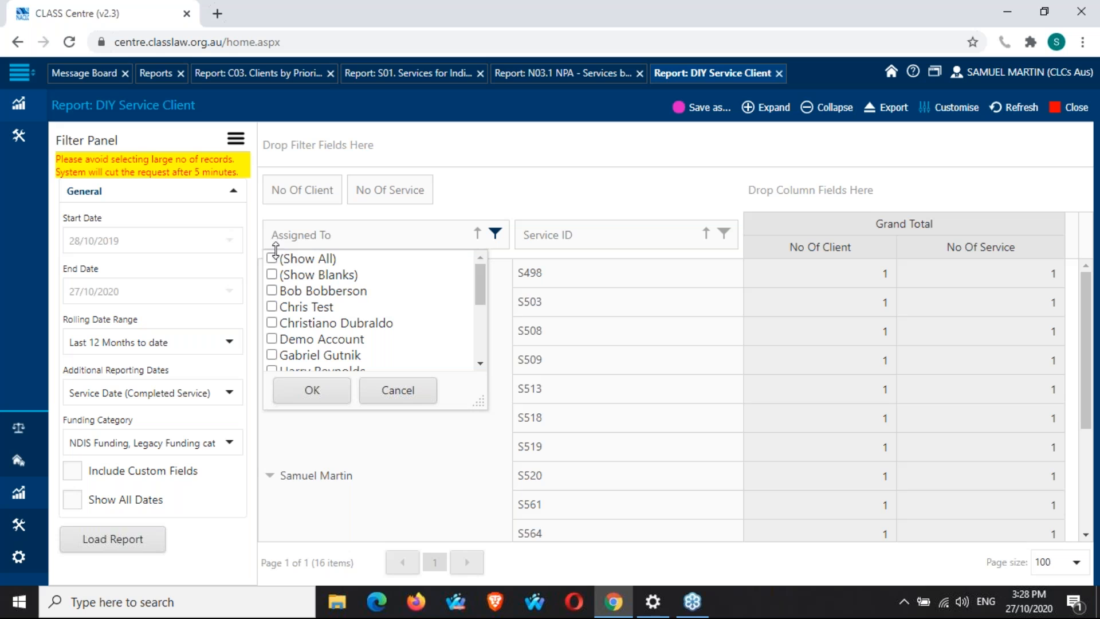
{"action": "left_click", "coordinate": [327, 396]}
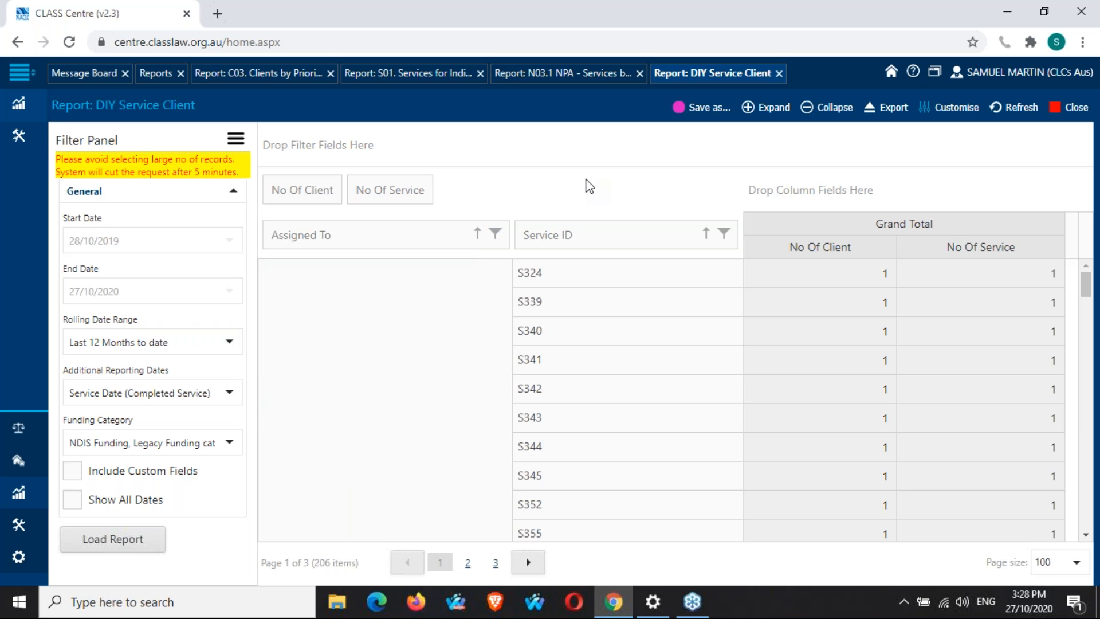
{"action": "left_click_drag", "start_coordinate": [644, 242], "coordinate": [273, 244]}
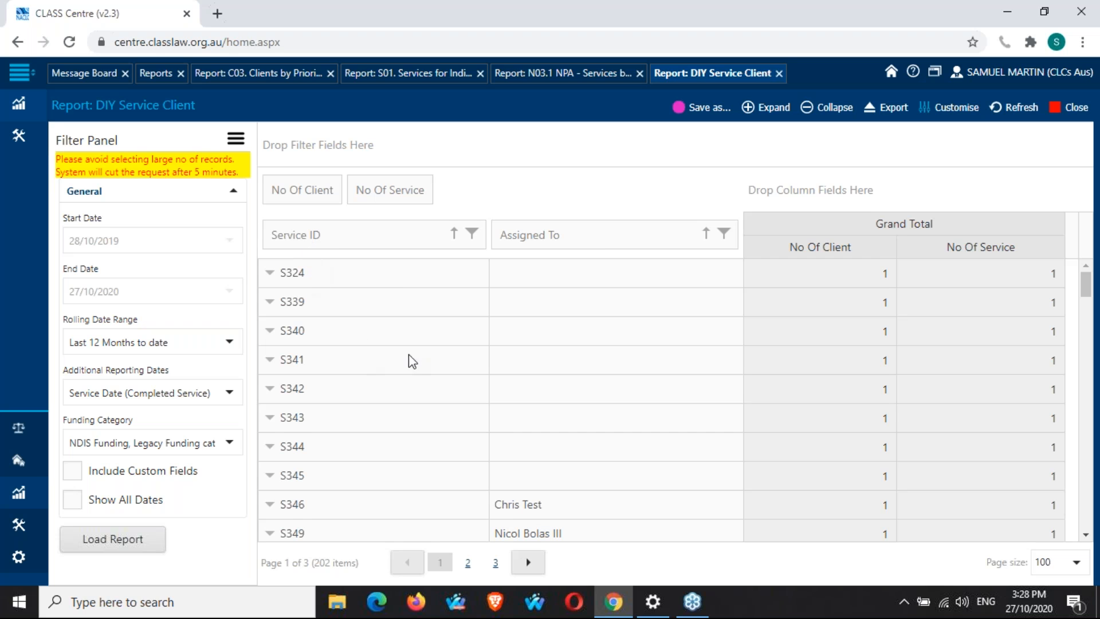
Scroll through the service IDs to review which assignees are listed for each service.
{"action": "scroll", "coordinate": [423, 360], "scroll_direction": "down", "scroll_amount": 3}
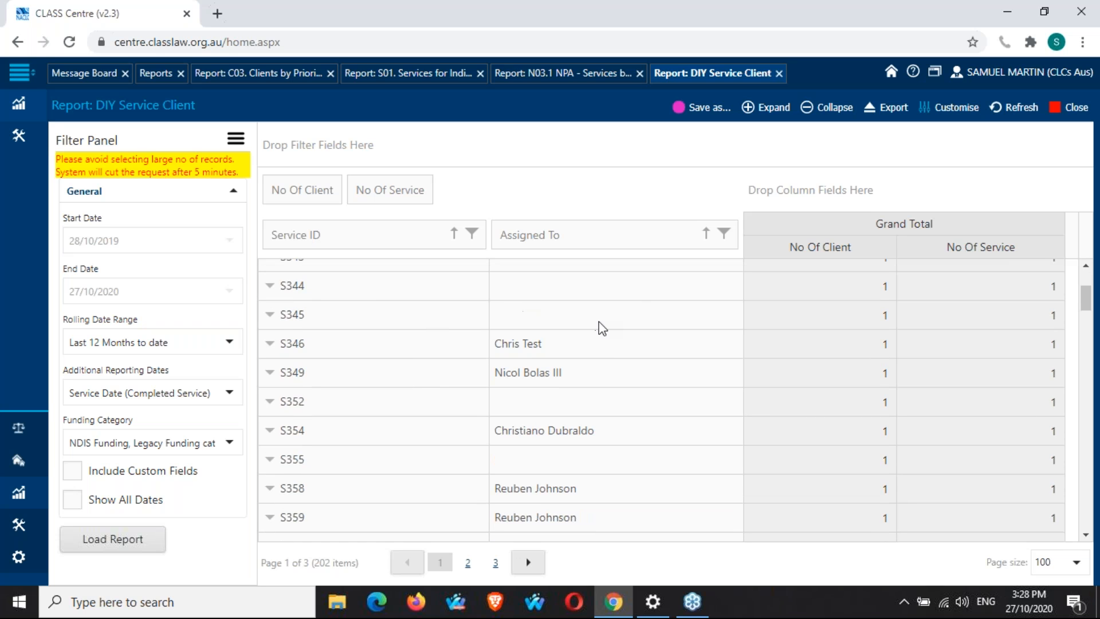
{"action": "scroll", "coordinate": [599, 322], "scroll_direction": "down", "scroll_amount": 3}
{"action": "scroll", "coordinate": [599, 321], "scroll_direction": "down", "scroll_amount": 3}
{"action": "scroll", "coordinate": [600, 328], "scroll_direction": "down", "scroll_amount": 2}
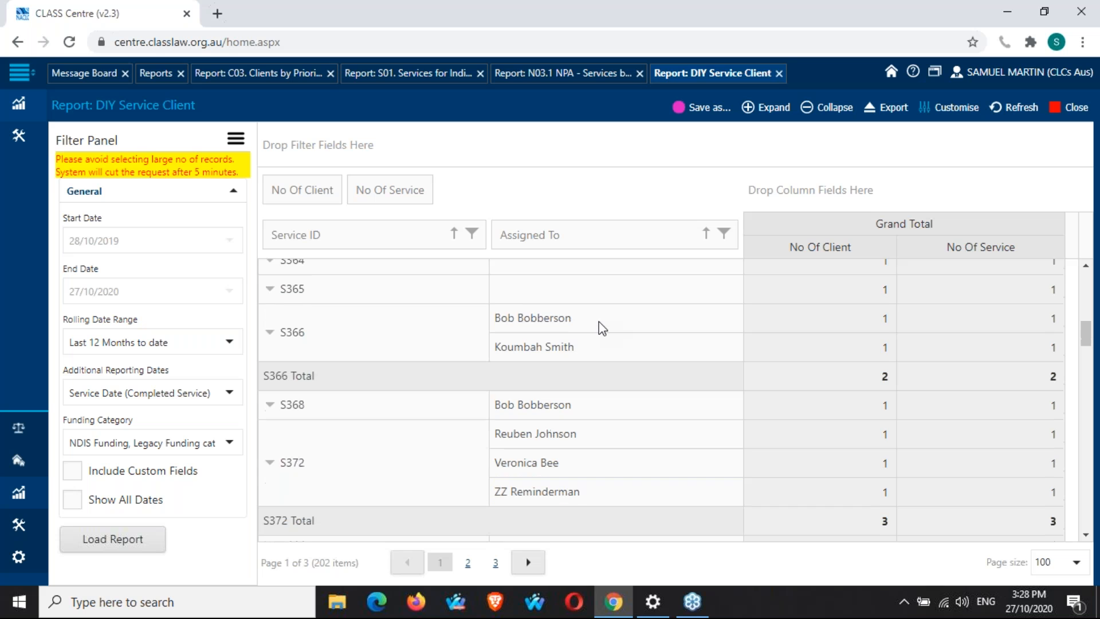
{"action": "scroll", "coordinate": [599, 322], "scroll_direction": "down", "scroll_amount": 4}
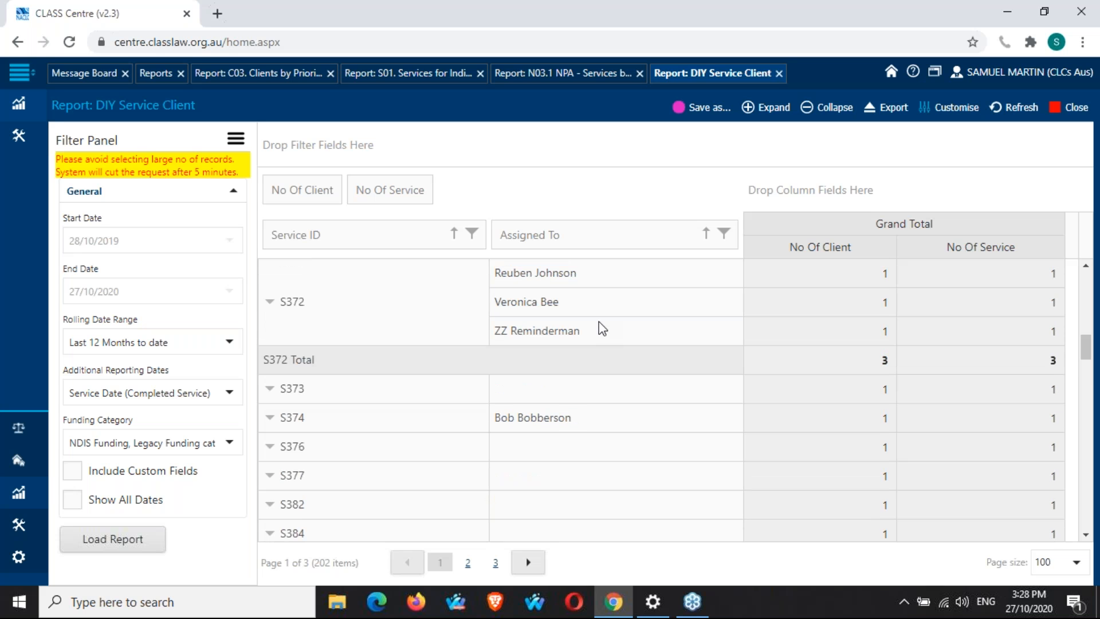
{"action": "scroll", "coordinate": [600, 322], "scroll_direction": "down", "scroll_amount": 4}
{"action": "scroll", "coordinate": [600, 321], "scroll_direction": "down", "scroll_amount": 10}
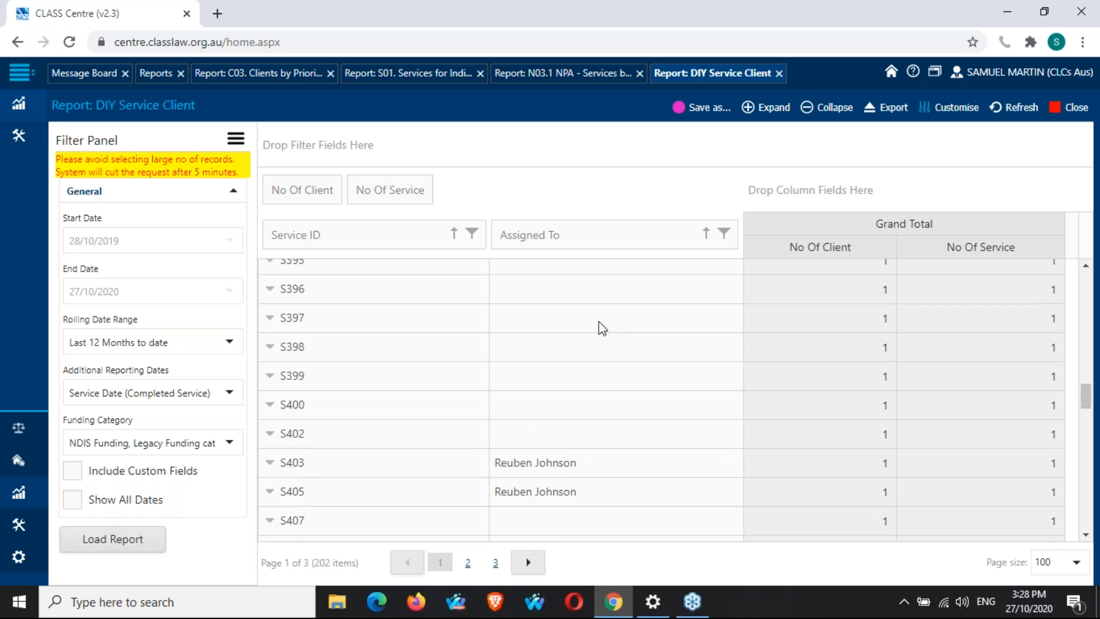
{"action": "scroll", "coordinate": [599, 322], "scroll_direction": "down", "scroll_amount": 3}
{"action": "scroll", "coordinate": [599, 322], "scroll_direction": "down", "scroll_amount": 8}
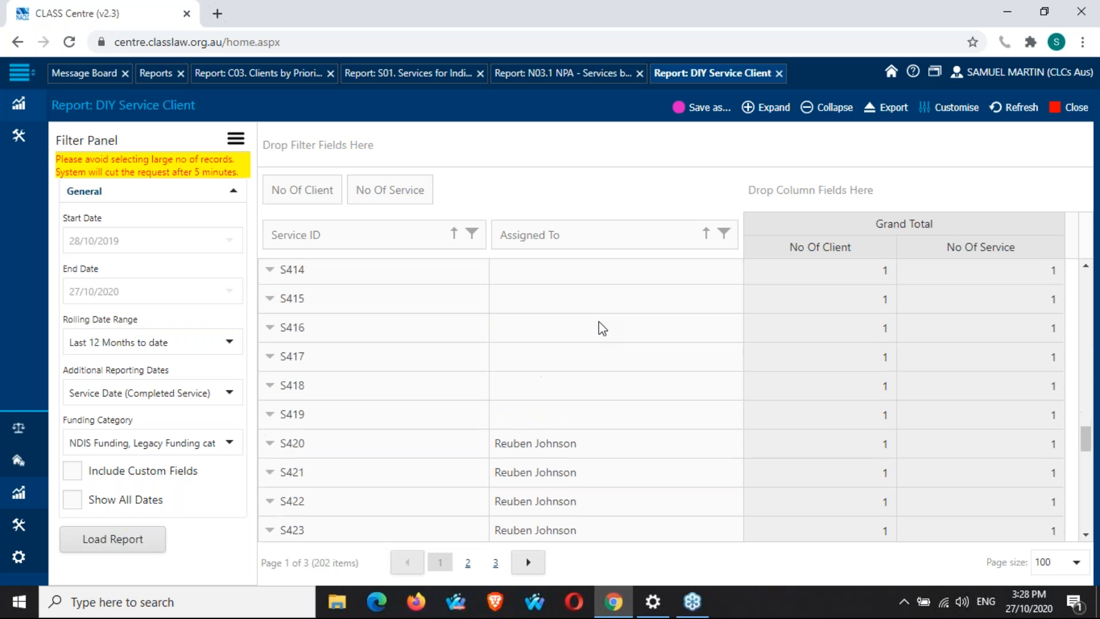
{"action": "scroll", "coordinate": [641, 329], "scroll_direction": "down", "scroll_amount": 1}
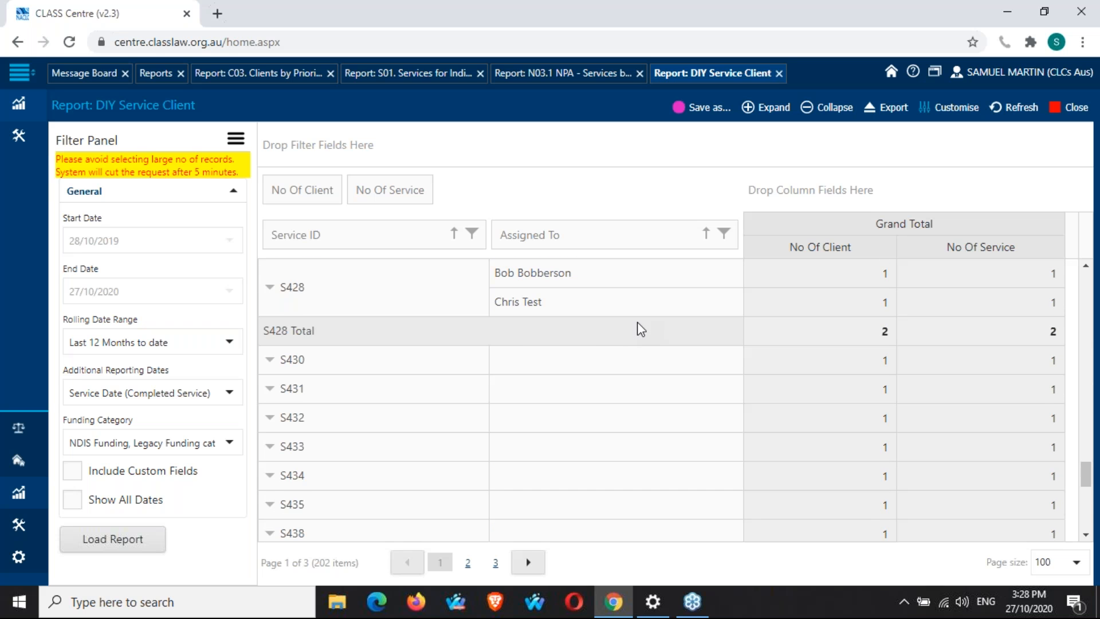
{"action": "scroll", "coordinate": [638, 328], "scroll_direction": "down", "scroll_amount": 4}
{"action": "scroll", "coordinate": [637, 328], "scroll_direction": "up", "scroll_amount": 7}
Move Assigned To back ahead of Service ID in the row fields and review the grouped services.
{"action": "left_click_drag", "start_coordinate": [586, 246], "coordinate": [269, 243]}
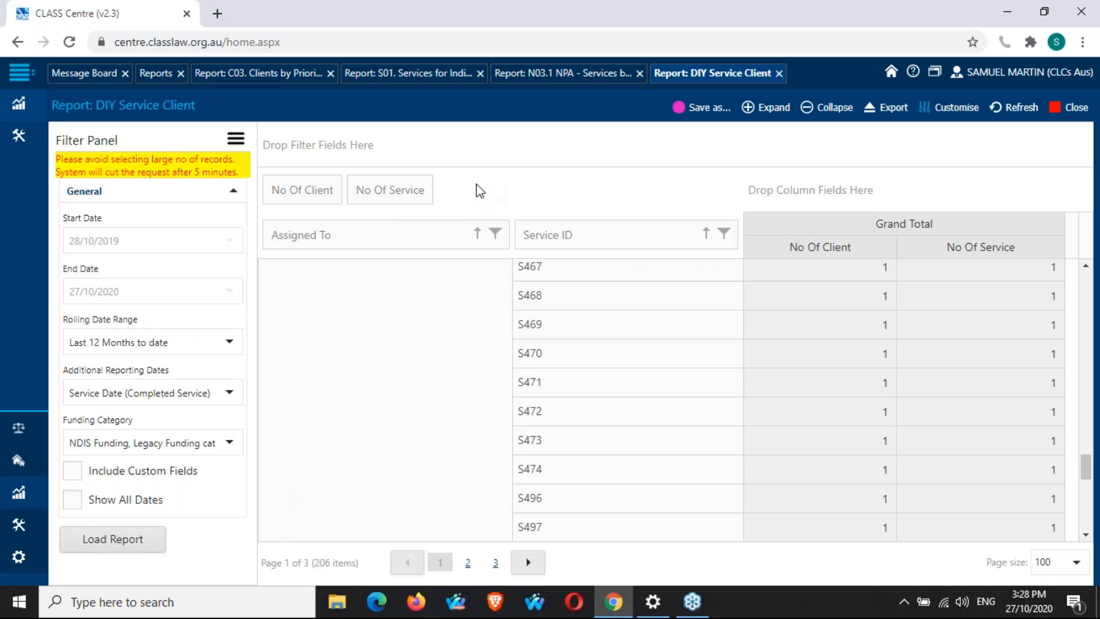
{"action": "scroll", "coordinate": [428, 338], "scroll_direction": "up", "scroll_amount": 4}
{"action": "scroll", "coordinate": [428, 338], "scroll_direction": "down", "scroll_amount": 4}
{"action": "scroll", "coordinate": [428, 338], "scroll_direction": "down", "scroll_amount": 5}
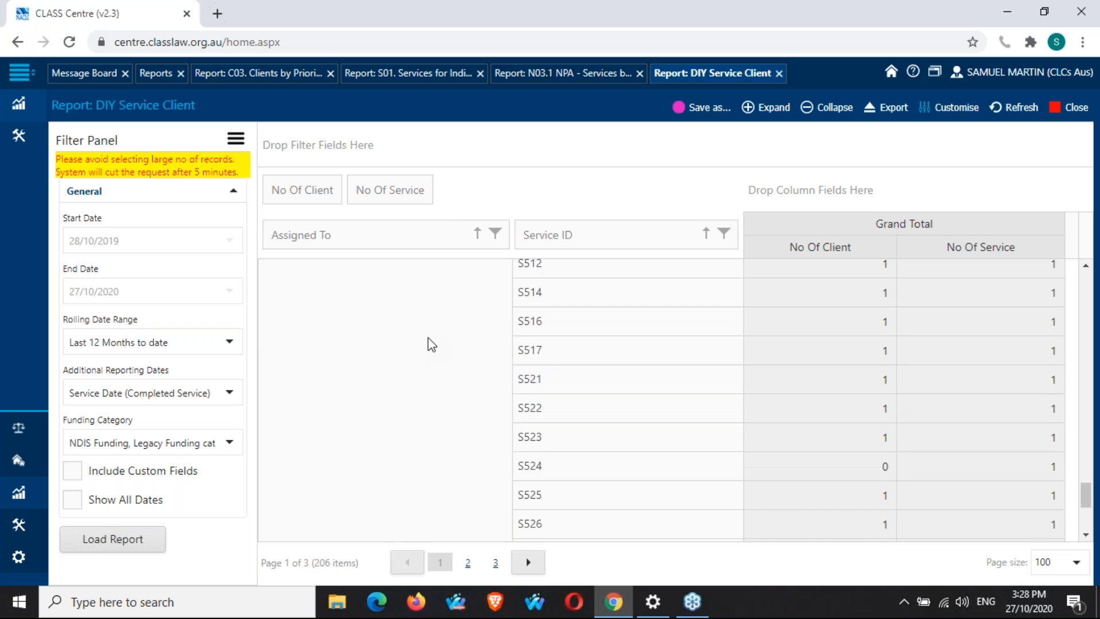
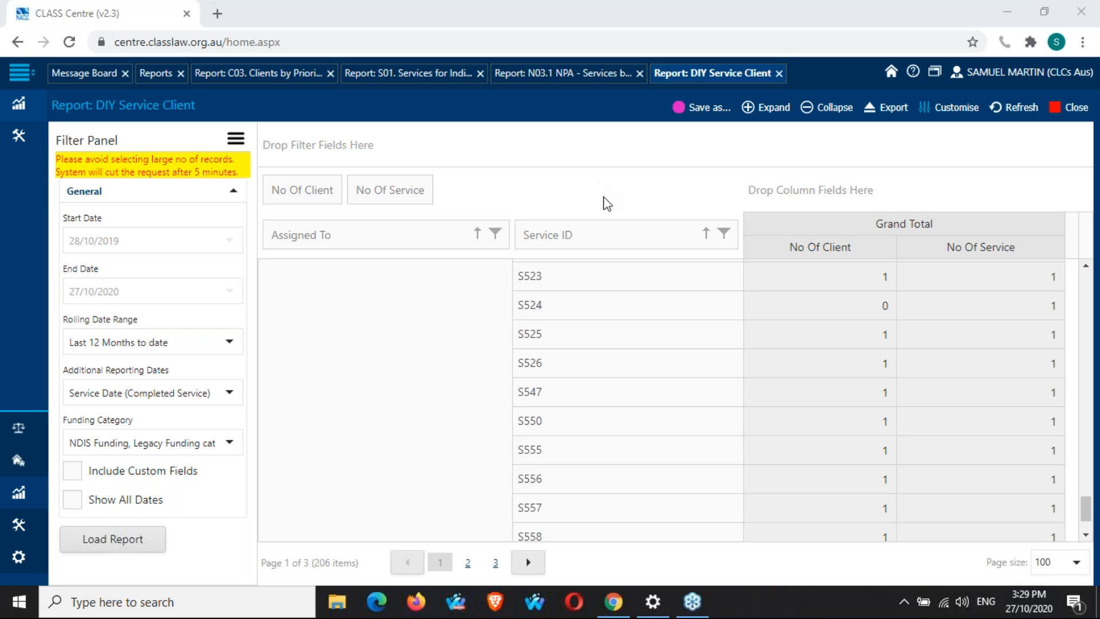
Move Service ID into the column fields and scroll through the assignee rows of the resulting grid.
{"action": "left_click_drag", "start_coordinate": [614, 240], "coordinate": [881, 197]}
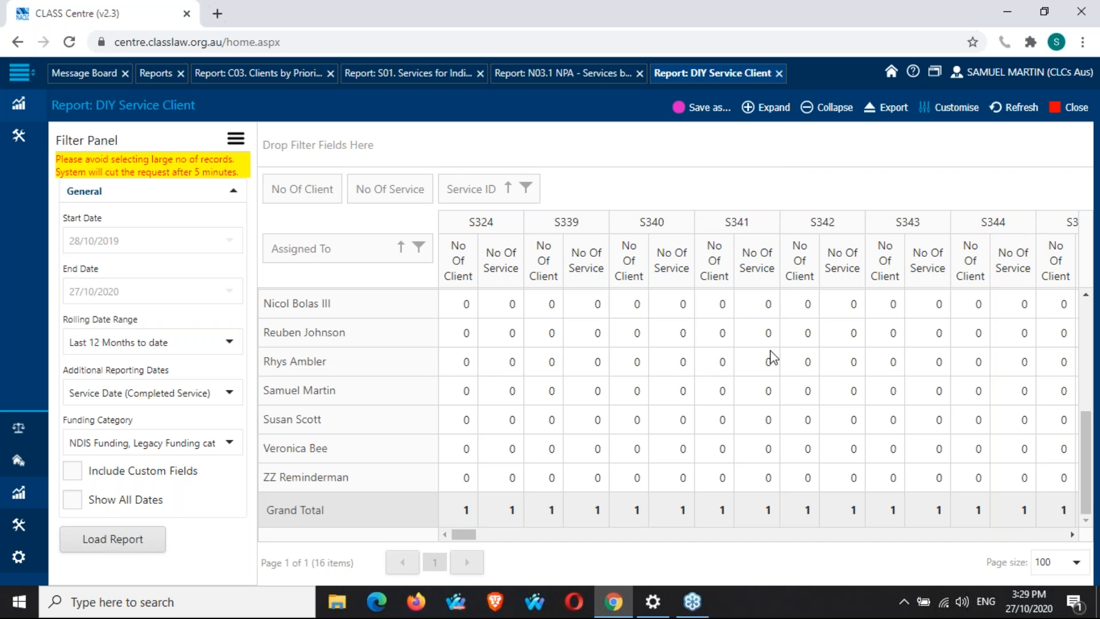
{"action": "scroll", "coordinate": [770, 356], "scroll_direction": "up", "scroll_amount": 3}
{"action": "scroll", "coordinate": [770, 357], "scroll_direction": "up", "scroll_amount": 2}
{"action": "scroll", "coordinate": [770, 356], "scroll_direction": "down", "scroll_amount": 2}
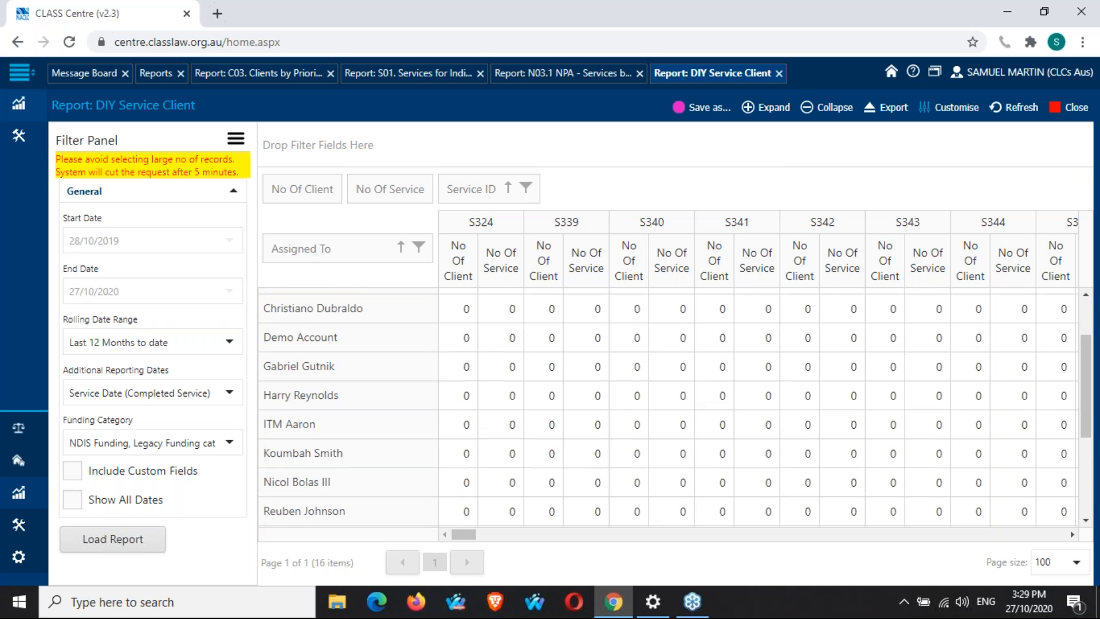
{"action": "scroll", "coordinate": [675, 408], "scroll_direction": "down", "scroll_amount": 3}
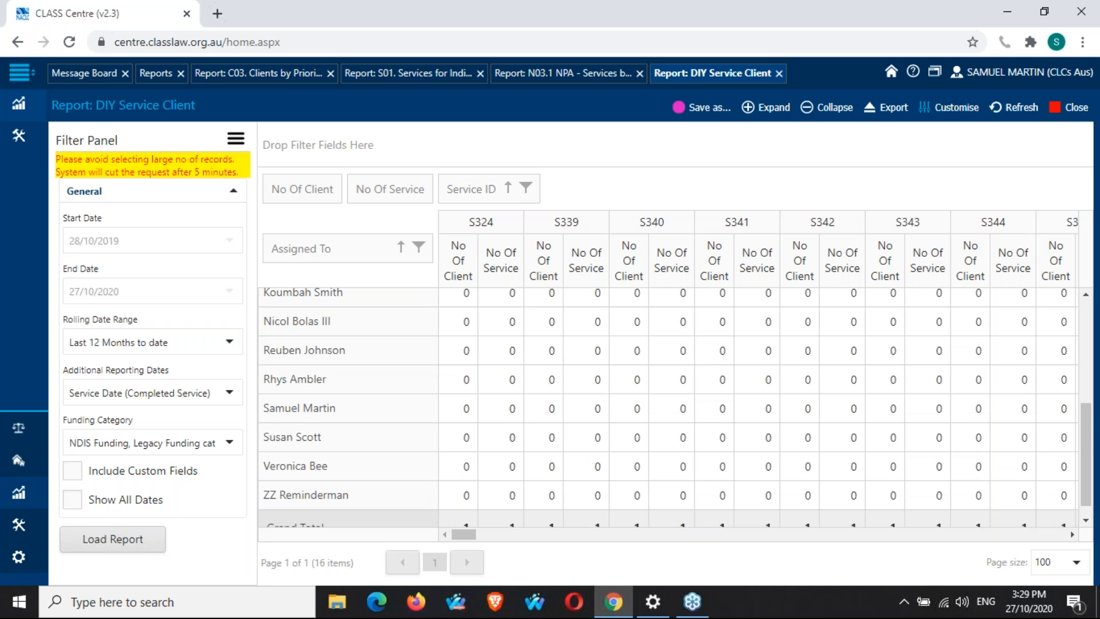
{"action": "scroll", "coordinate": [675, 407], "scroll_direction": "up", "scroll_amount": 5}
{"action": "scroll", "coordinate": [770, 356], "scroll_direction": "down", "scroll_amount": 2}
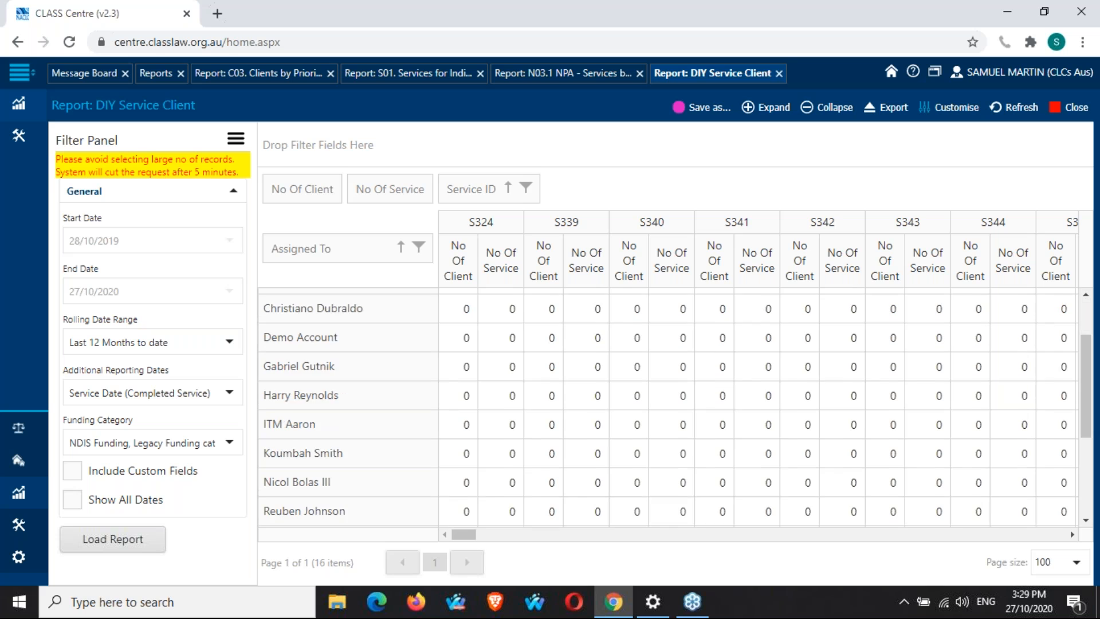
{"action": "scroll", "coordinate": [675, 408], "scroll_direction": "down", "scroll_amount": 3}
{"action": "scroll", "coordinate": [674, 407], "scroll_direction": "up", "scroll_amount": 3}
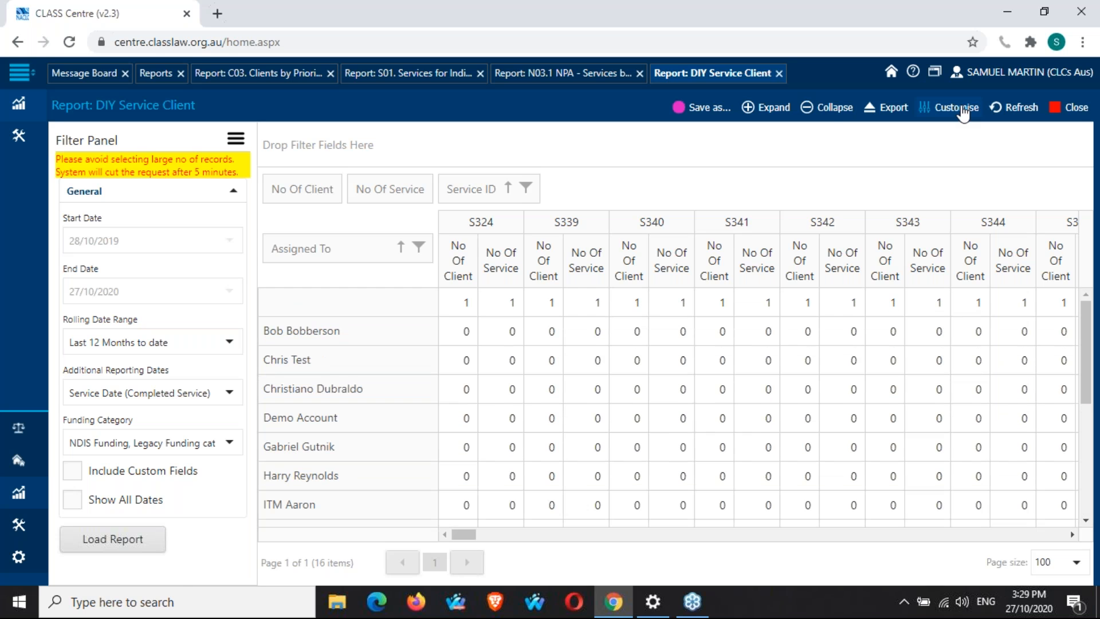
Open the PivotGrid Field List and remove the No Of Client and No Of Service data fields from the grid.
{"action": "left_click", "coordinate": [963, 114]}
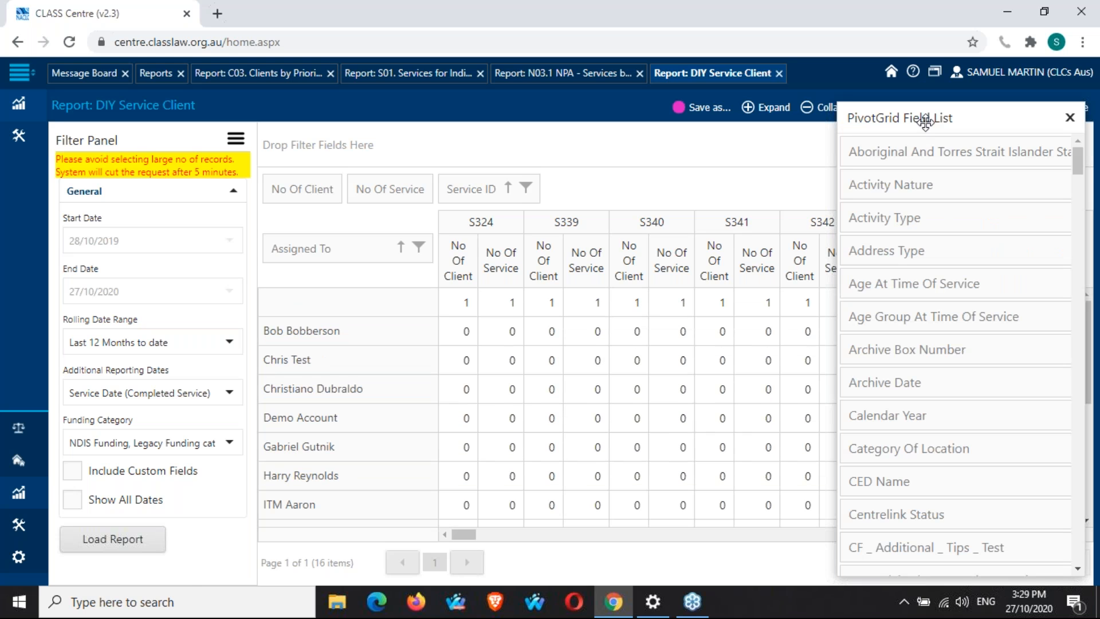
{"action": "left_click_drag", "start_coordinate": [926, 122], "coordinate": [659, 122]}
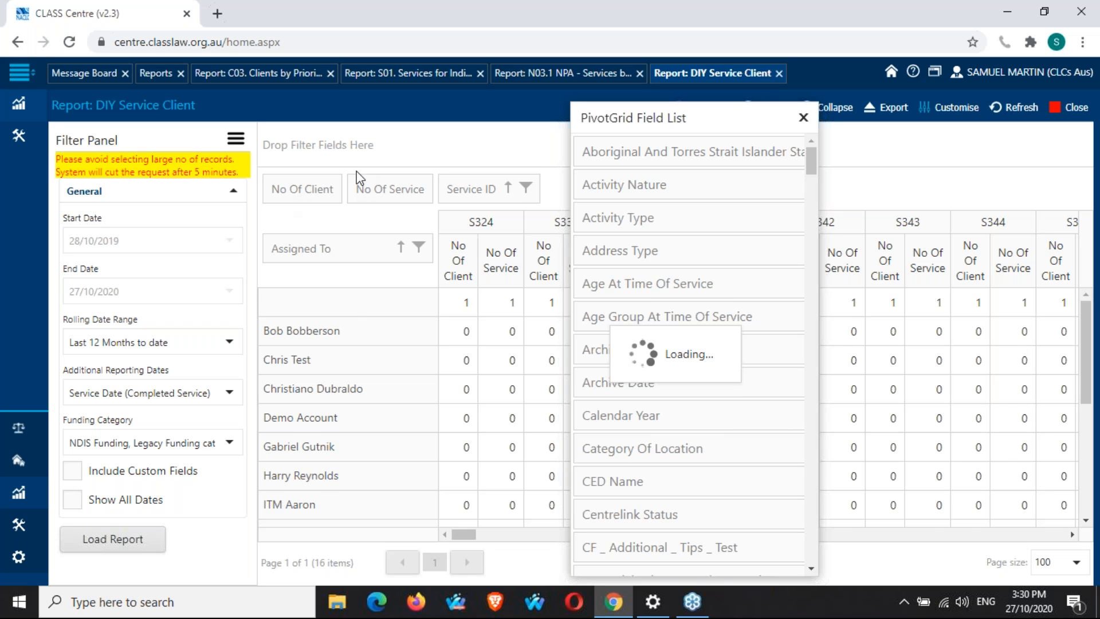
{"action": "left_click_drag", "start_coordinate": [312, 191], "coordinate": [712, 271]}
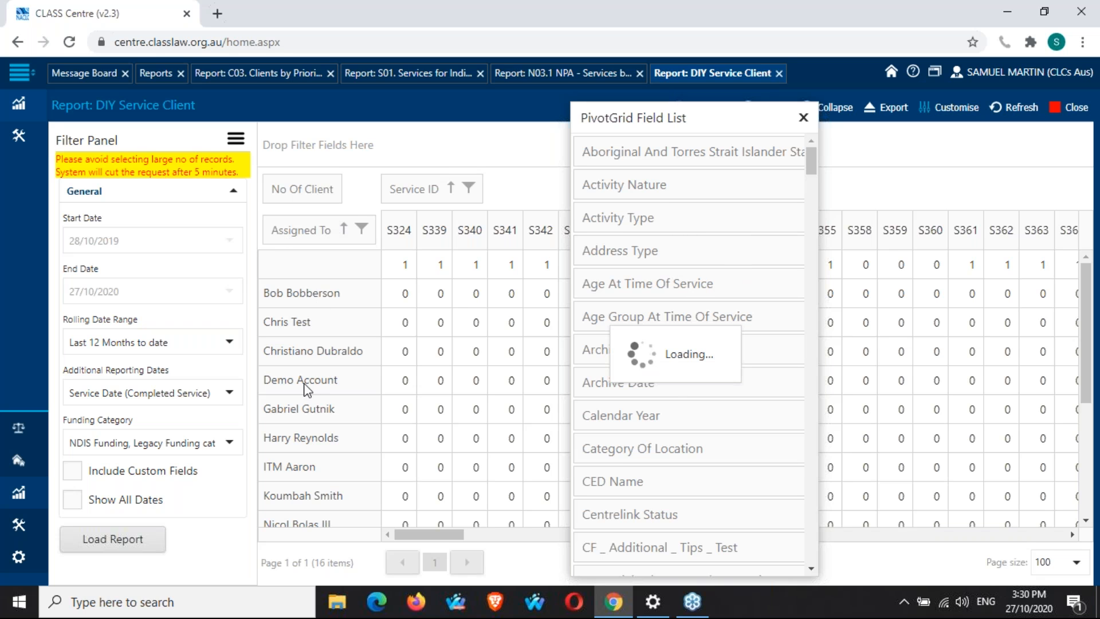
{"action": "left_click", "coordinate": [804, 118]}
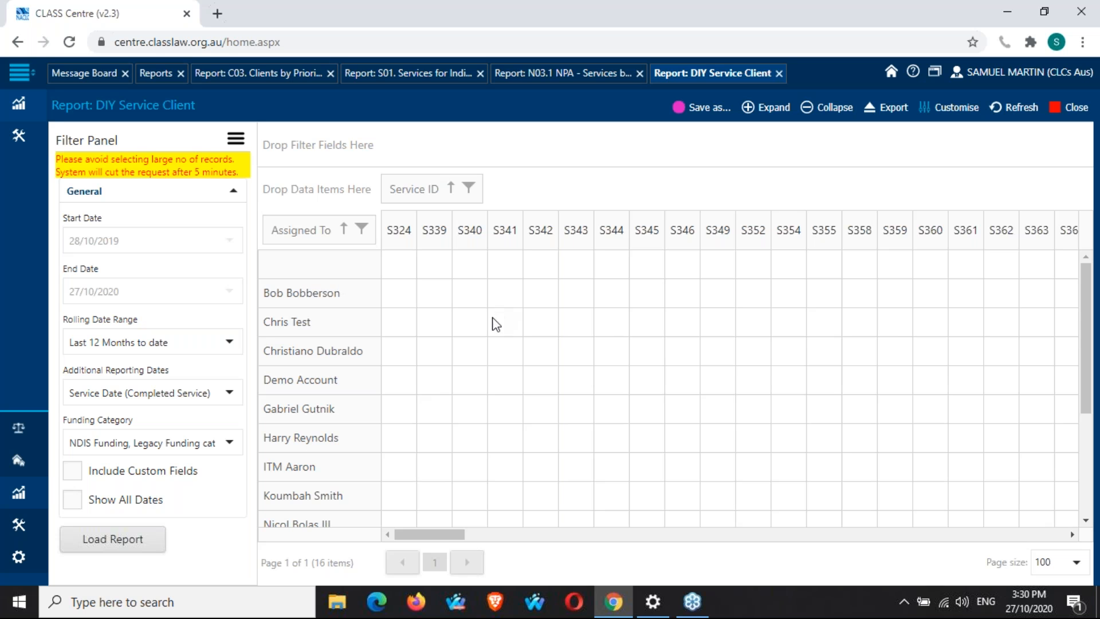
Move Service ID back into the row fields after Assigned To.
{"action": "scroll", "coordinate": [825, 364], "scroll_direction": "down", "scroll_amount": 3}
{"action": "scroll", "coordinate": [829, 365], "scroll_direction": "down", "scroll_amount": 1}
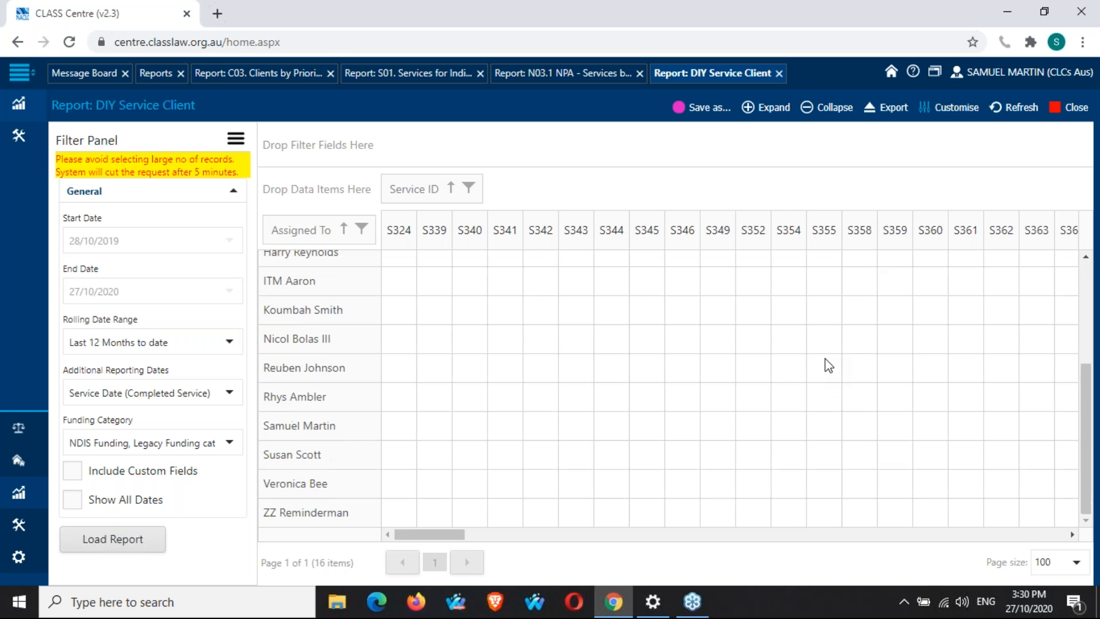
{"action": "scroll", "coordinate": [827, 364], "scroll_direction": "up", "scroll_amount": 4}
{"action": "left_click_drag", "start_coordinate": [446, 533], "coordinate": [401, 573]}
{"action": "left_click_drag", "start_coordinate": [414, 189], "coordinate": [372, 238]}
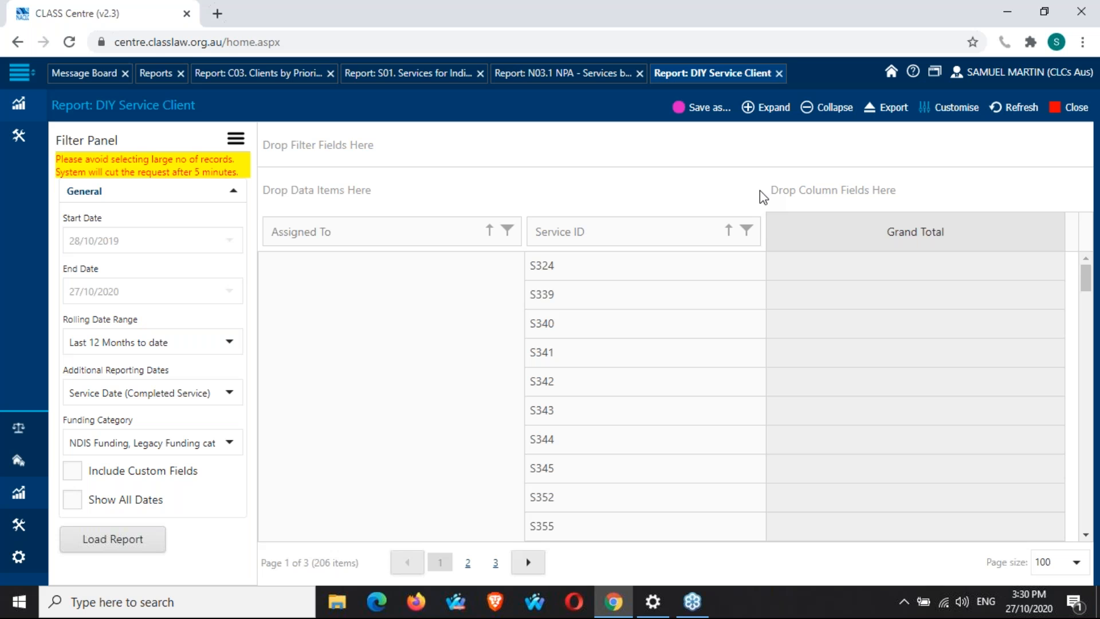
Add Month from the PivotGrid Field List as a column field.
{"action": "left_click", "coordinate": [956, 115]}
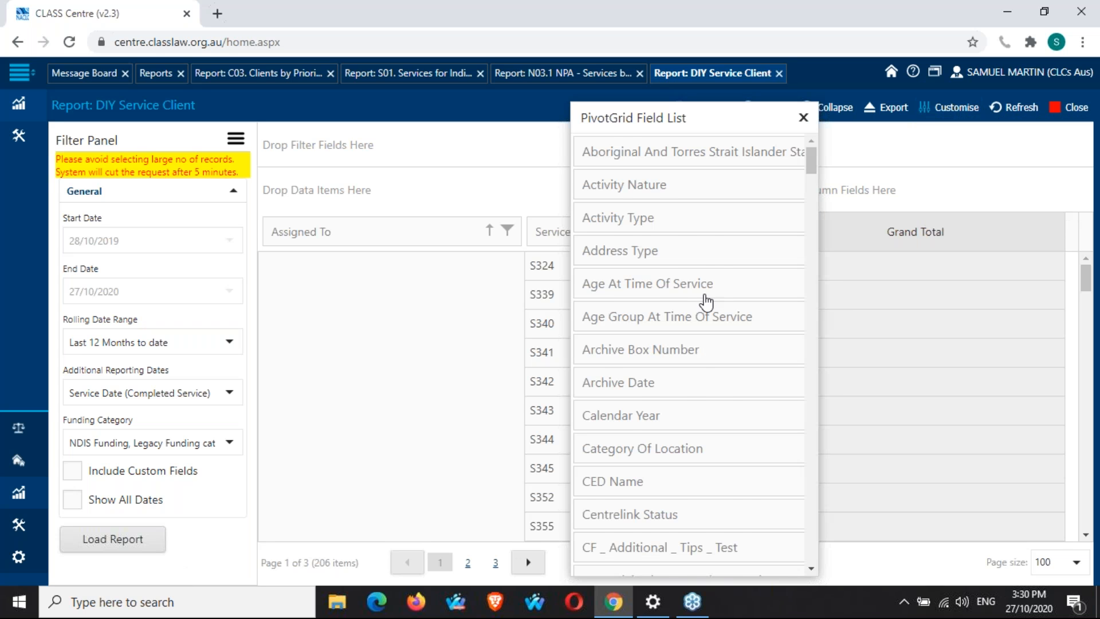
{"action": "scroll", "coordinate": [707, 300], "scroll_direction": "down", "scroll_amount": 5}
{"action": "scroll", "coordinate": [708, 302], "scroll_direction": "down", "scroll_amount": 15}
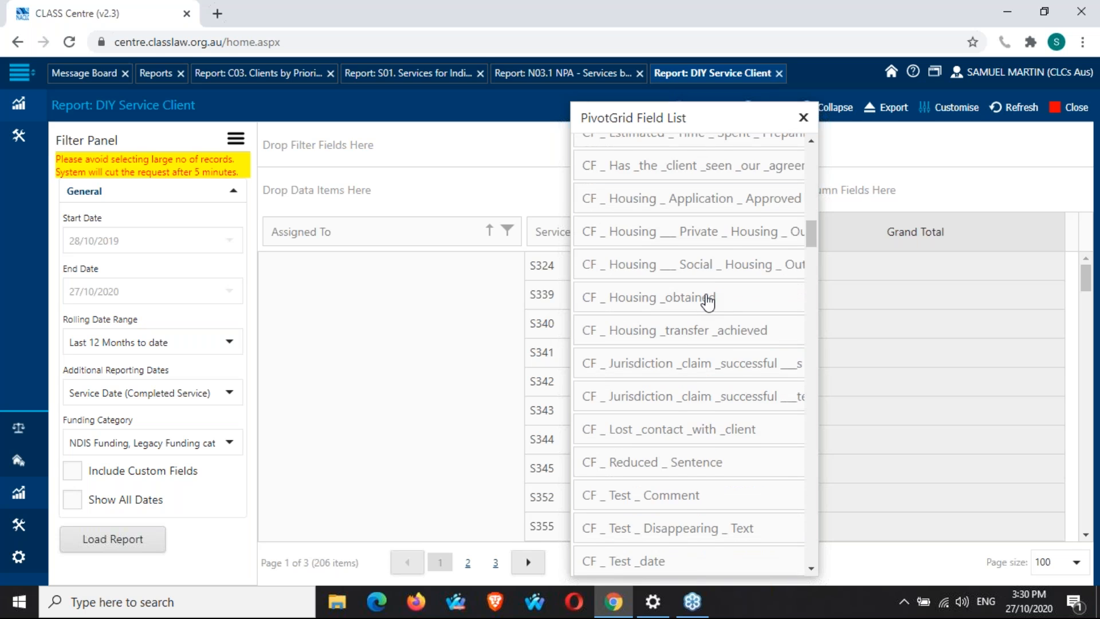
{"action": "scroll", "coordinate": [708, 302], "scroll_direction": "down", "scroll_amount": 6}
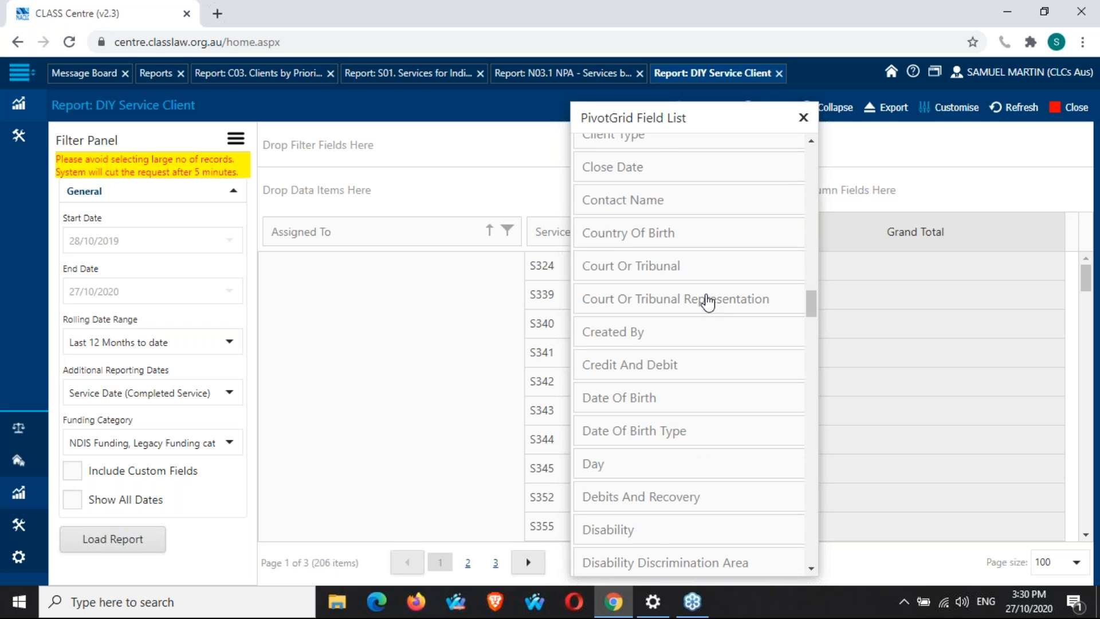
{"action": "scroll", "coordinate": [708, 302], "scroll_direction": "down", "scroll_amount": 3}
{"action": "scroll", "coordinate": [708, 302], "scroll_direction": "down", "scroll_amount": 15}
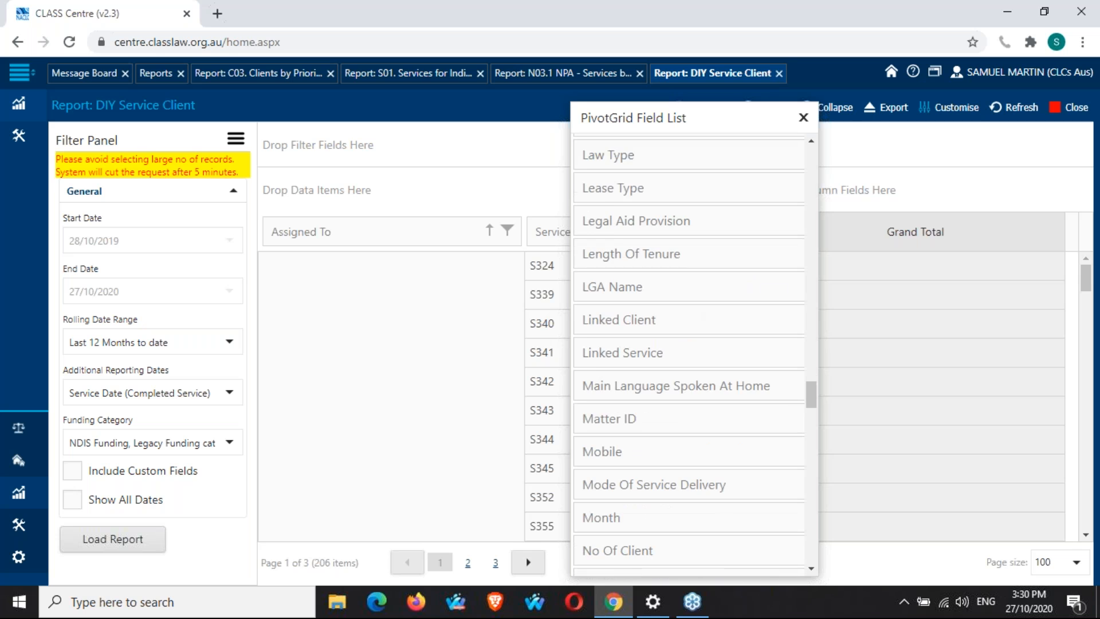
{"action": "left_click_drag", "start_coordinate": [691, 109], "coordinate": [430, 107]}
{"action": "left_click_drag", "start_coordinate": [546, 342], "coordinate": [897, 199]}
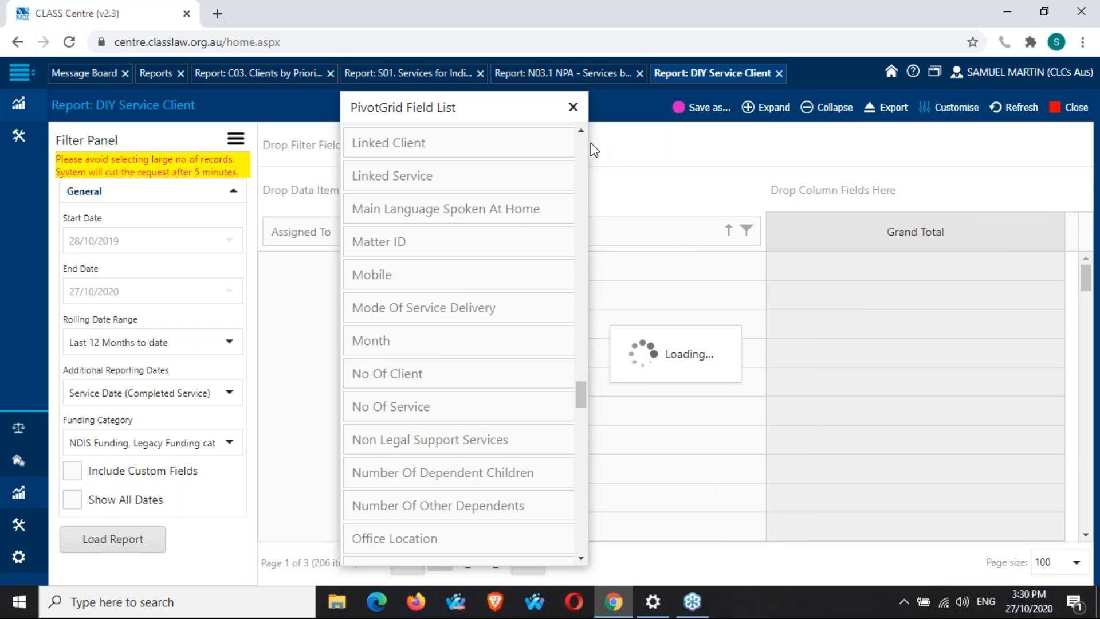
{"action": "left_click", "coordinate": [573, 107]}
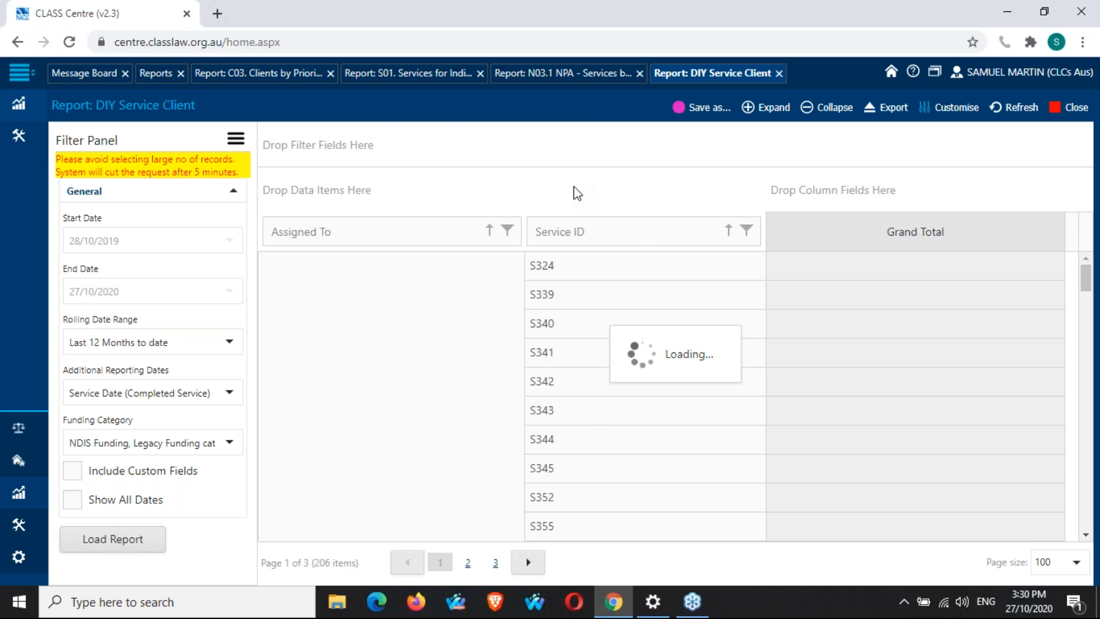
{"action": "left_click", "coordinate": [573, 107]}
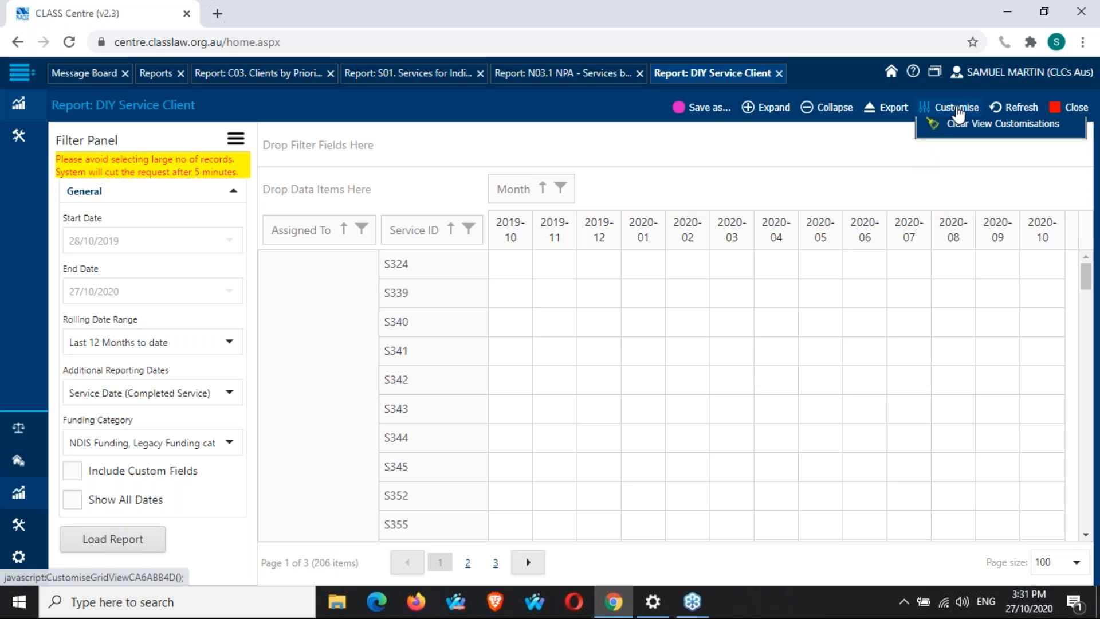
Reopen the PivotGrid Field List and remove Month from the column fields.
{"action": "left_click", "coordinate": [938, 111]}
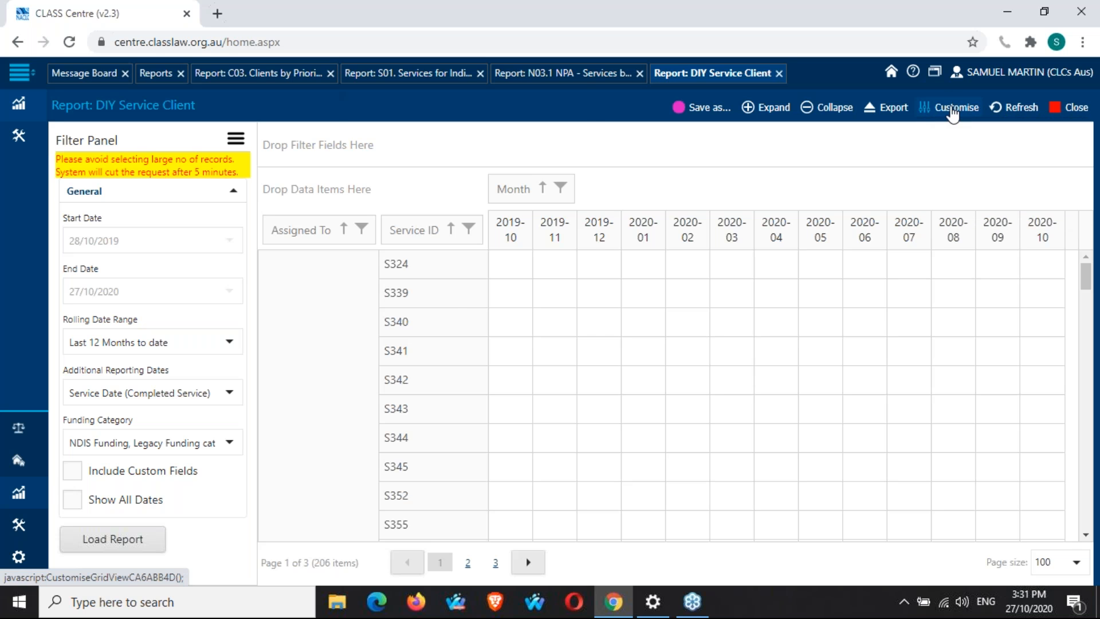
{"action": "left_click", "coordinate": [953, 113]}
{"action": "left_click_drag", "start_coordinate": [474, 112], "coordinate": [994, 111]}
{"action": "left_click_drag", "start_coordinate": [536, 189], "coordinate": [929, 252]}
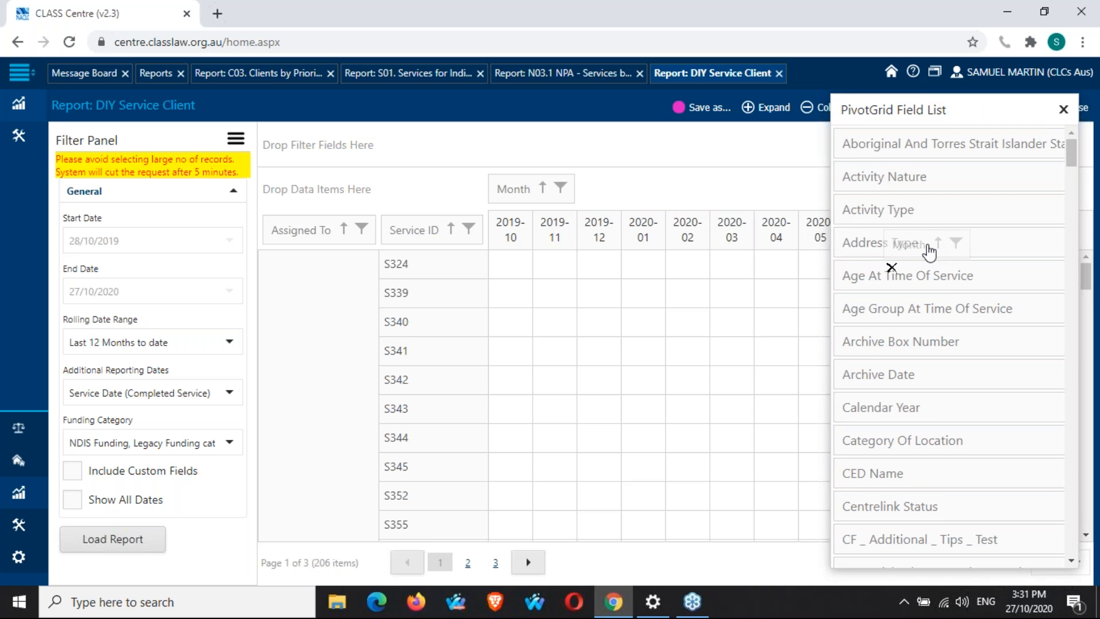
{"action": "left_click_drag", "start_coordinate": [929, 251], "coordinate": [929, 252]}
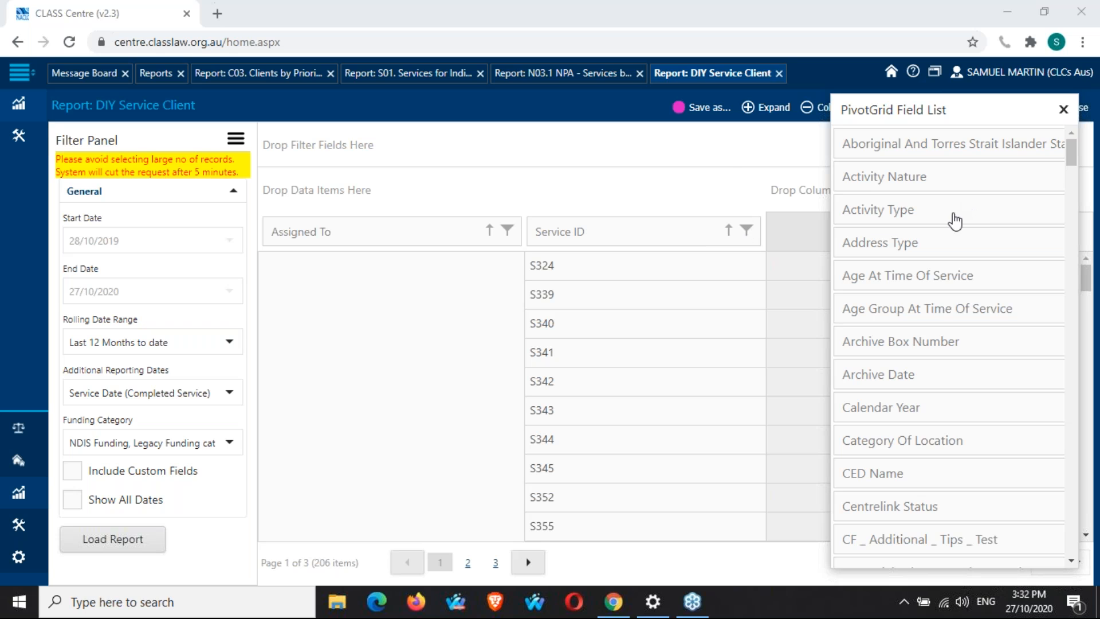
Search the page for "service t" to locate the Service Type field in the field list.
{"action": "left_click", "coordinate": [726, 152]}
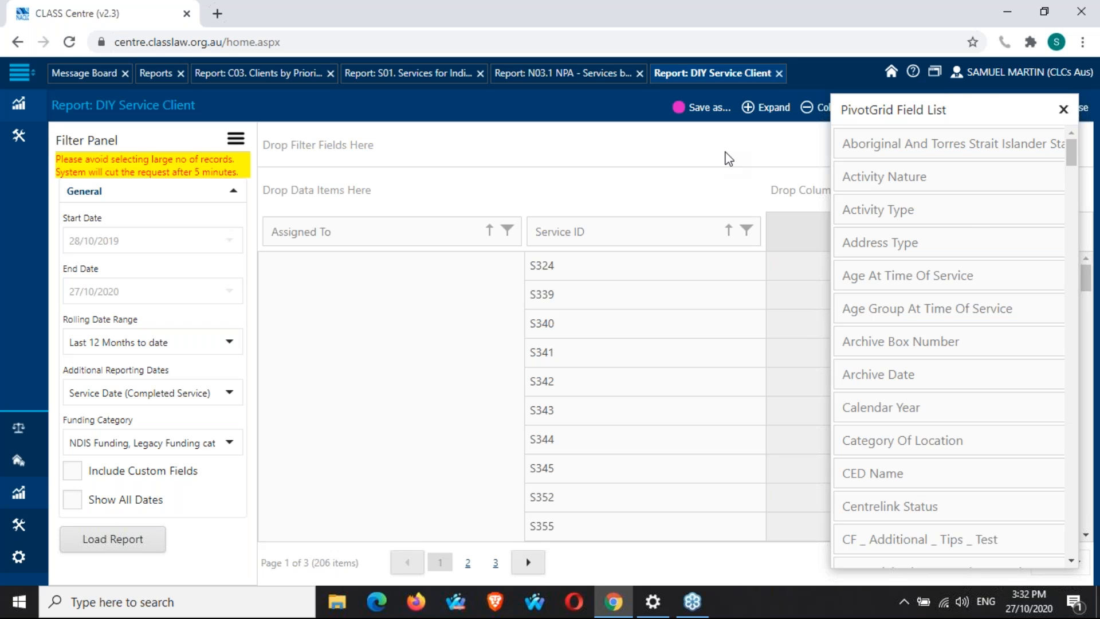
{"action": "key", "text": "ctrl+f"}
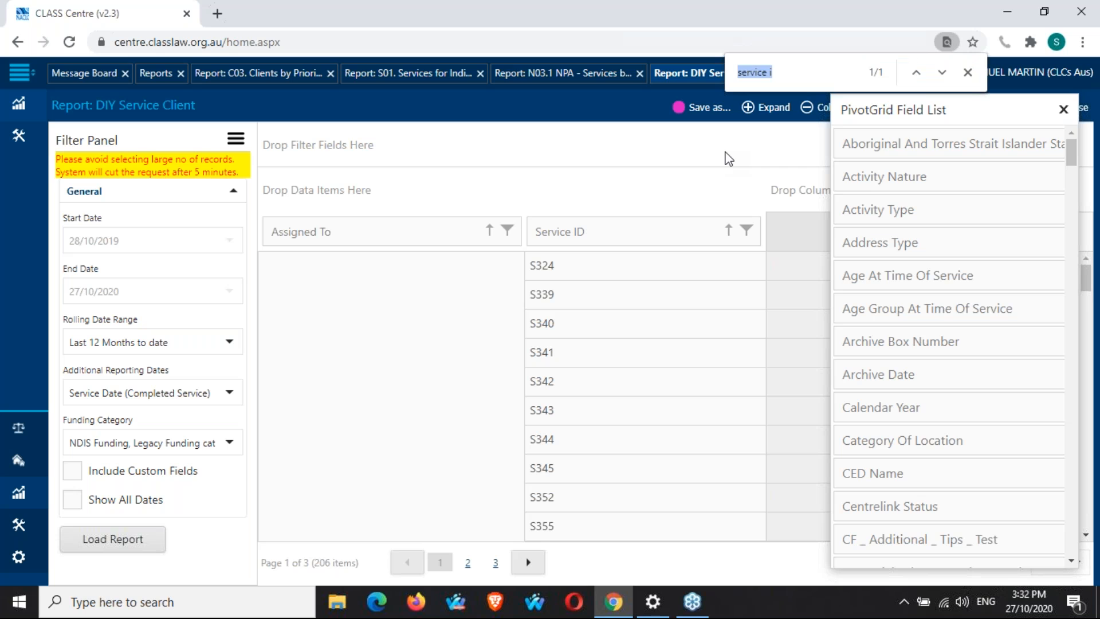
{"action": "key", "text": "Right"}
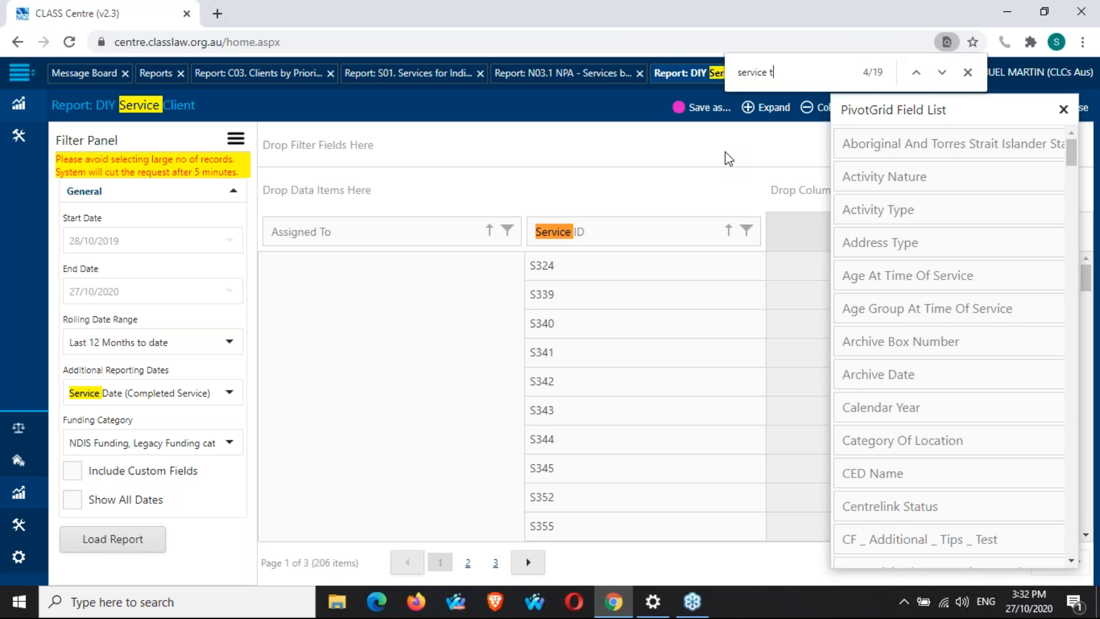
{"action": "type", "text": "t"}
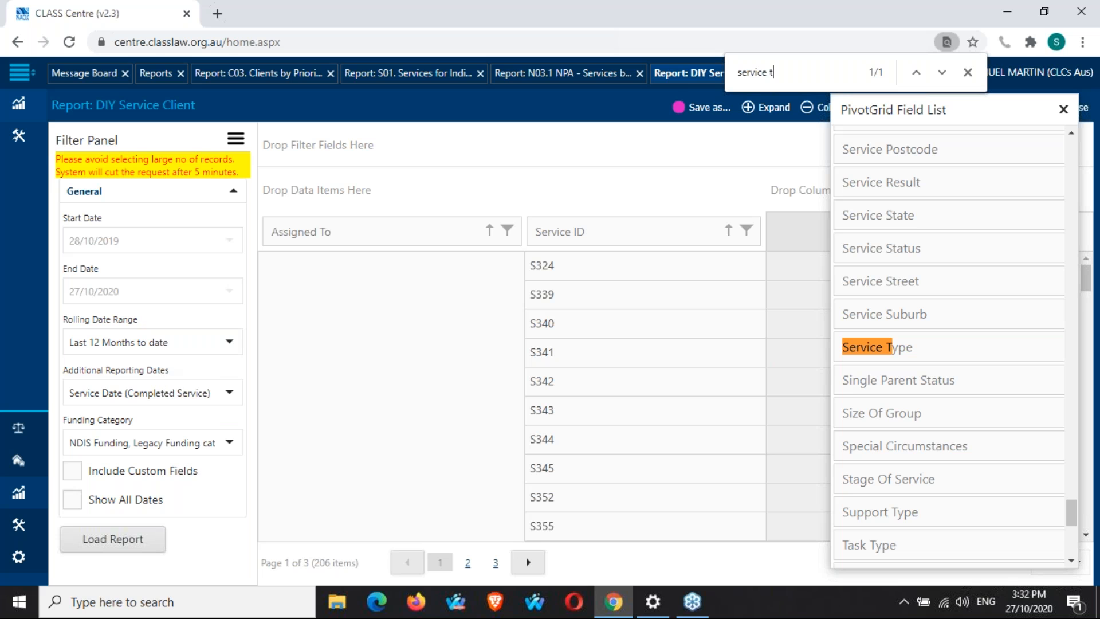
Set Additional Reporting Dates to Service Open Date and reload the report.
{"action": "left_click", "coordinate": [229, 392]}
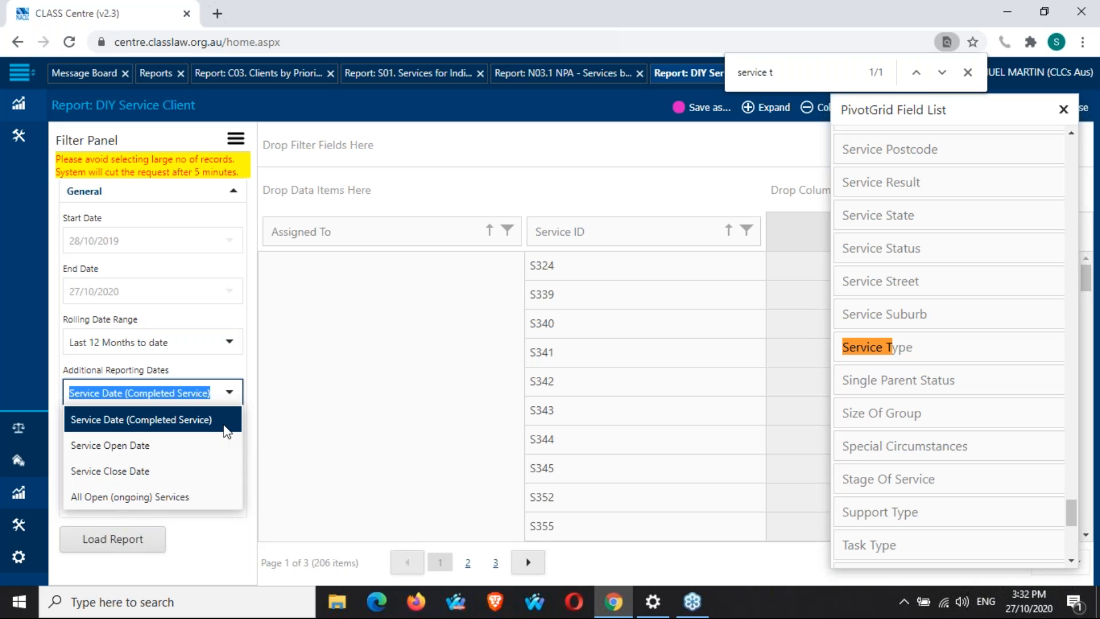
{"action": "left_click", "coordinate": [203, 452]}
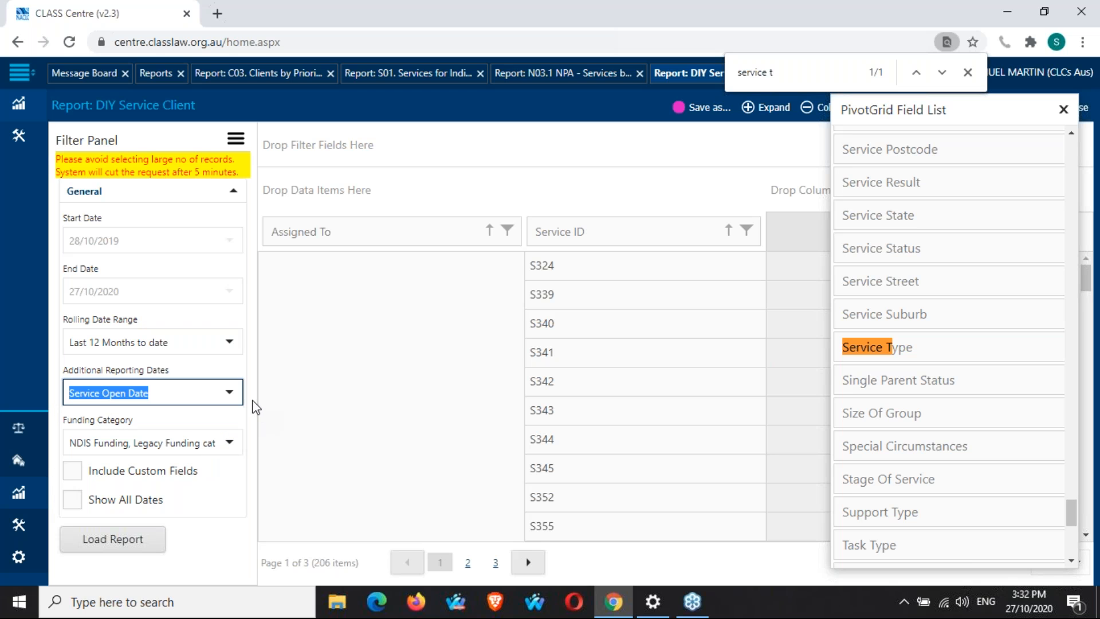
{"action": "left_click", "coordinate": [251, 427]}
{"action": "left_click", "coordinate": [104, 547]}
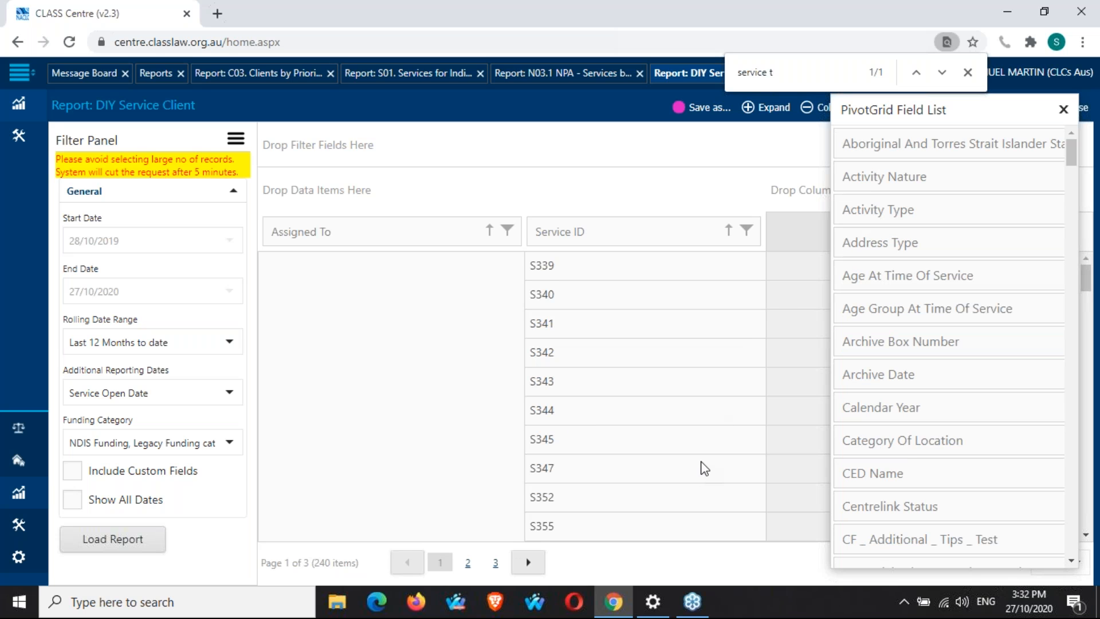
Filter Assigned To to show only the logged-in user's services.
{"action": "left_click", "coordinate": [508, 231]}
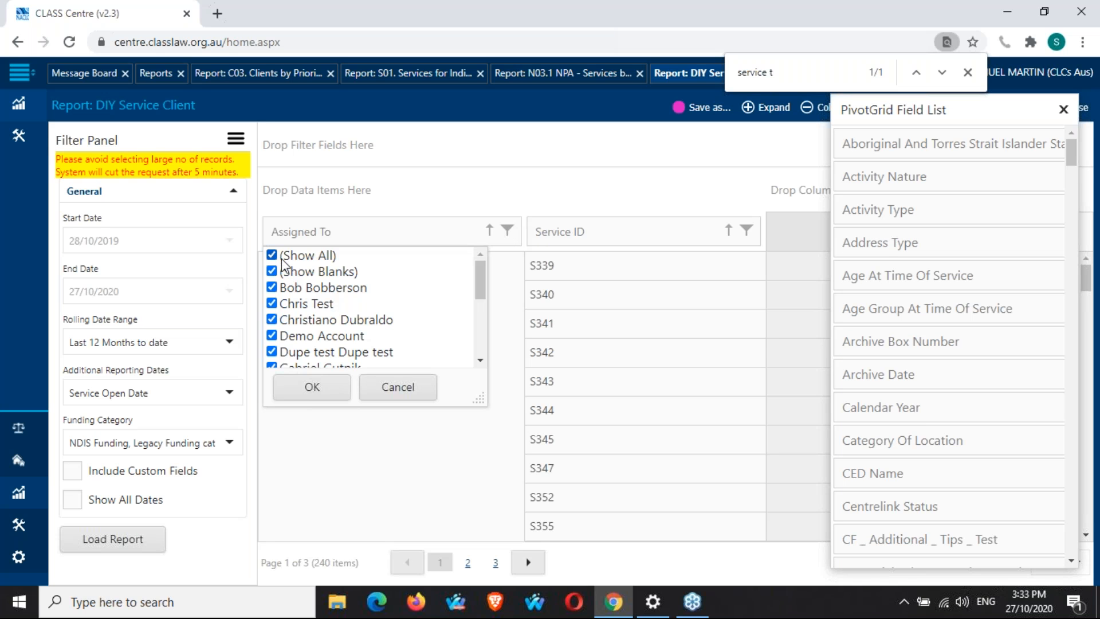
{"action": "left_click", "coordinate": [272, 255]}
{"action": "scroll", "coordinate": [280, 308], "scroll_direction": "down", "scroll_amount": 5}
{"action": "left_click", "coordinate": [272, 312]}
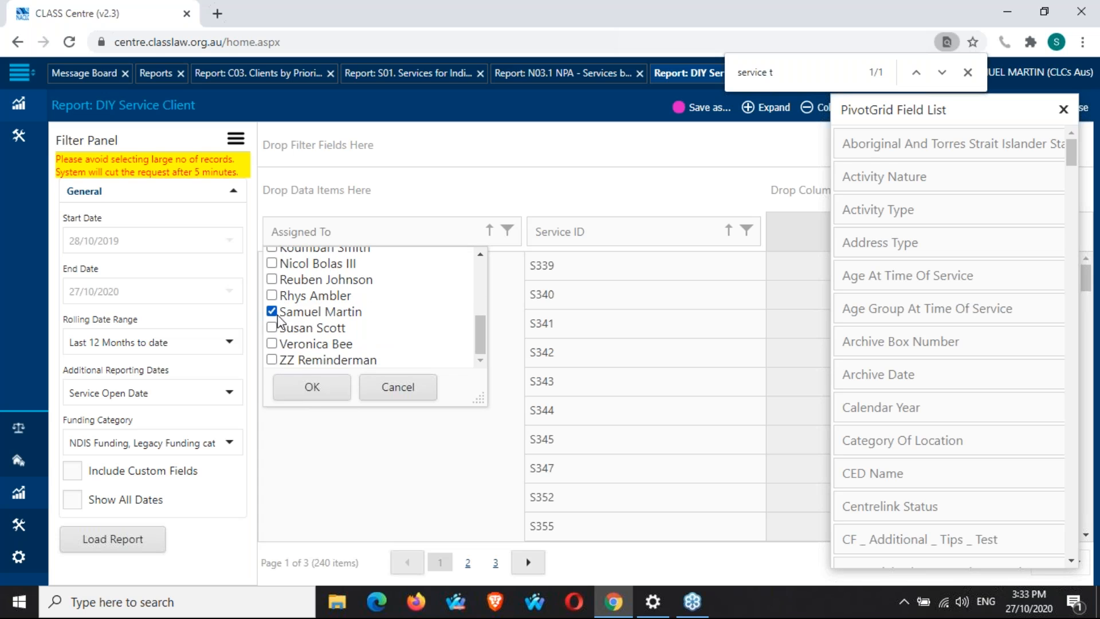
{"action": "left_click", "coordinate": [304, 396]}
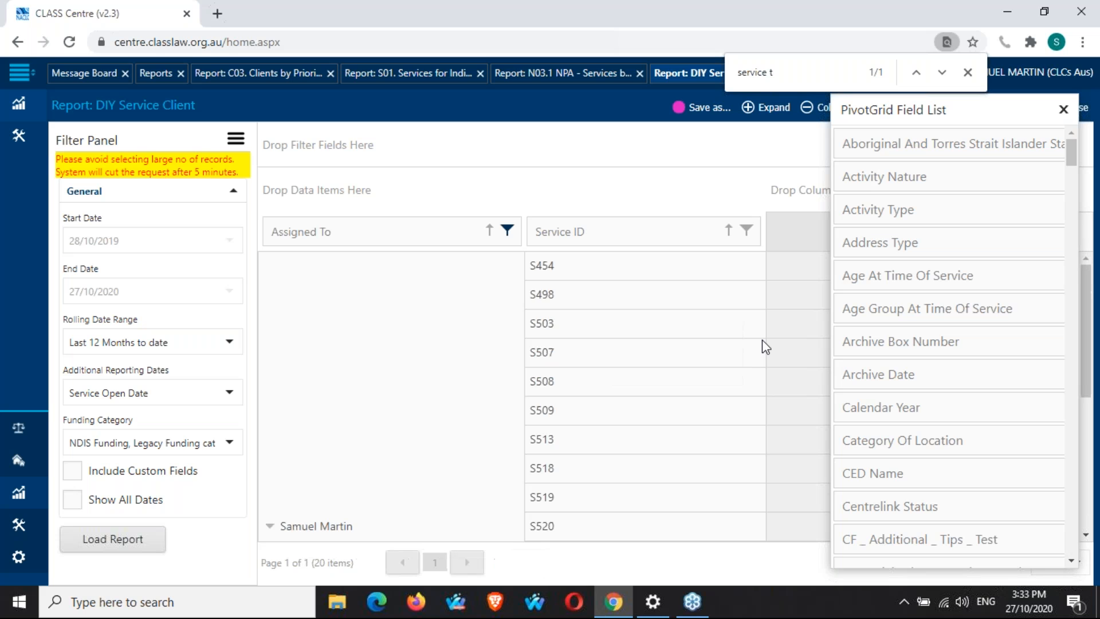
Set Additional Reporting Dates to All Open (ongoing) Services, reload the report and close the field list.
{"action": "scroll", "coordinate": [713, 352], "scroll_direction": "down", "scroll_amount": 4}
{"action": "scroll", "coordinate": [713, 352], "scroll_direction": "down", "scroll_amount": 2}
{"action": "scroll", "coordinate": [713, 352], "scroll_direction": "up", "scroll_amount": 5}
{"action": "left_click", "coordinate": [228, 396]}
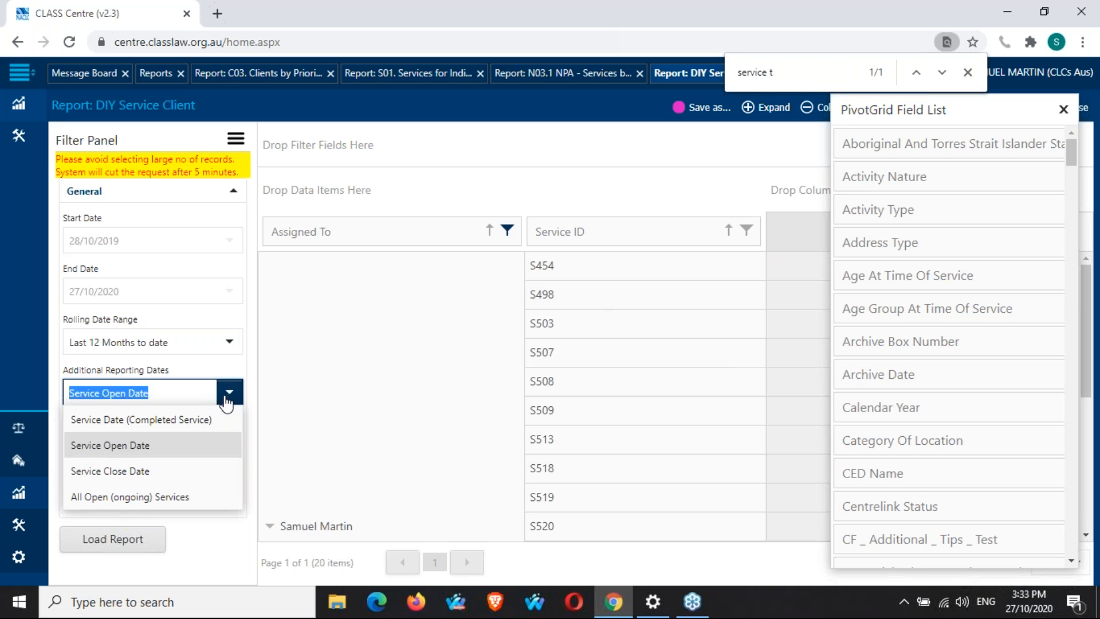
{"action": "left_click", "coordinate": [210, 488]}
{"action": "left_click", "coordinate": [141, 542]}
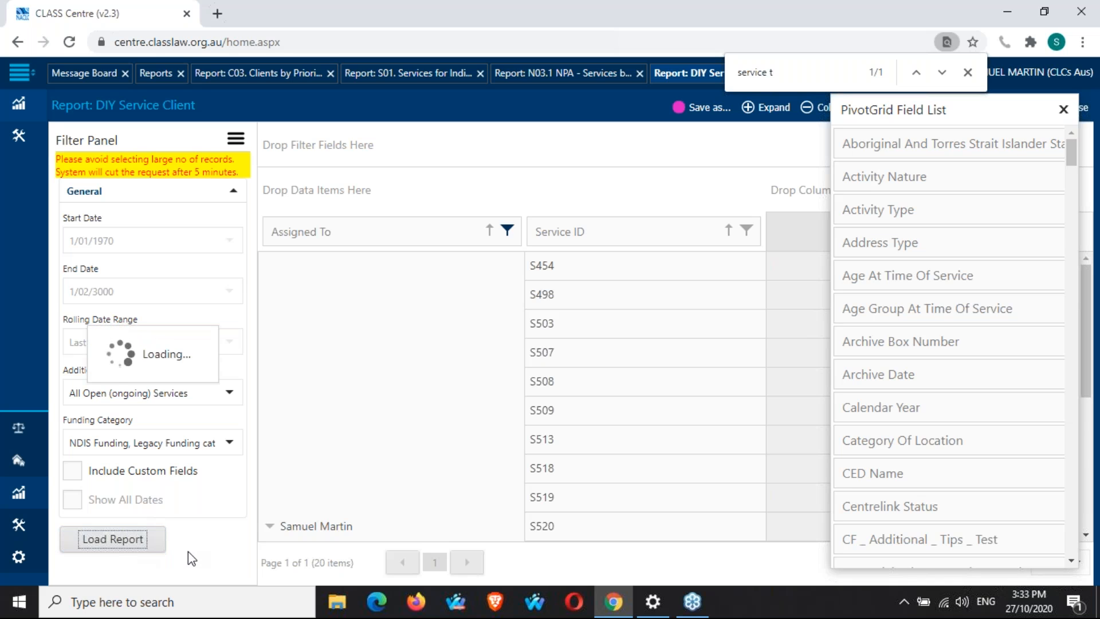
{"action": "left_click", "coordinate": [968, 74]}
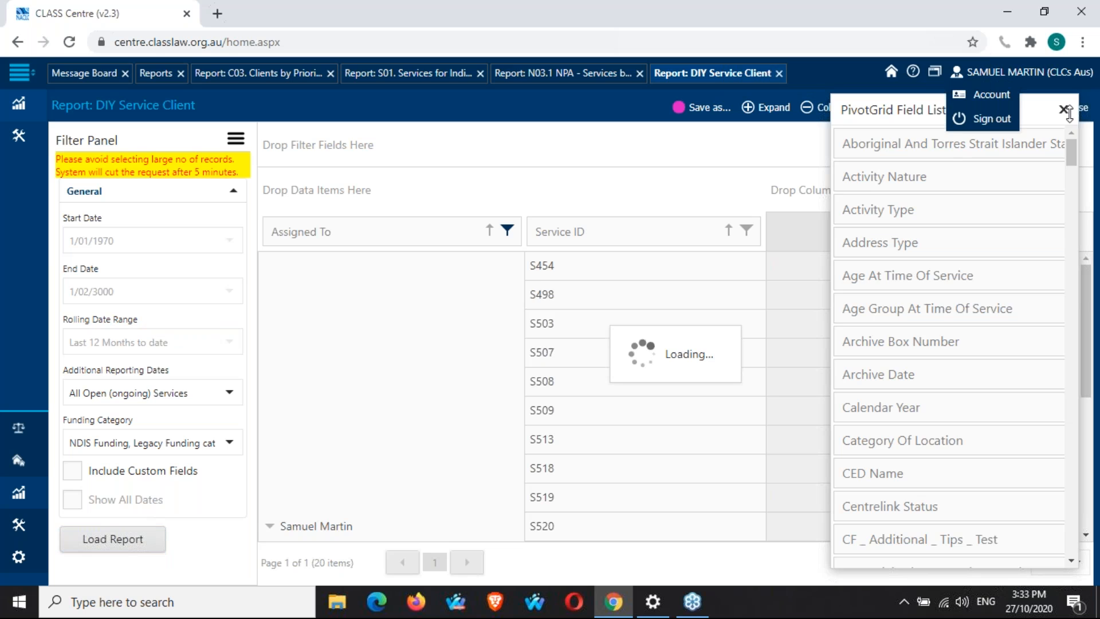
{"action": "left_click", "coordinate": [1063, 108]}
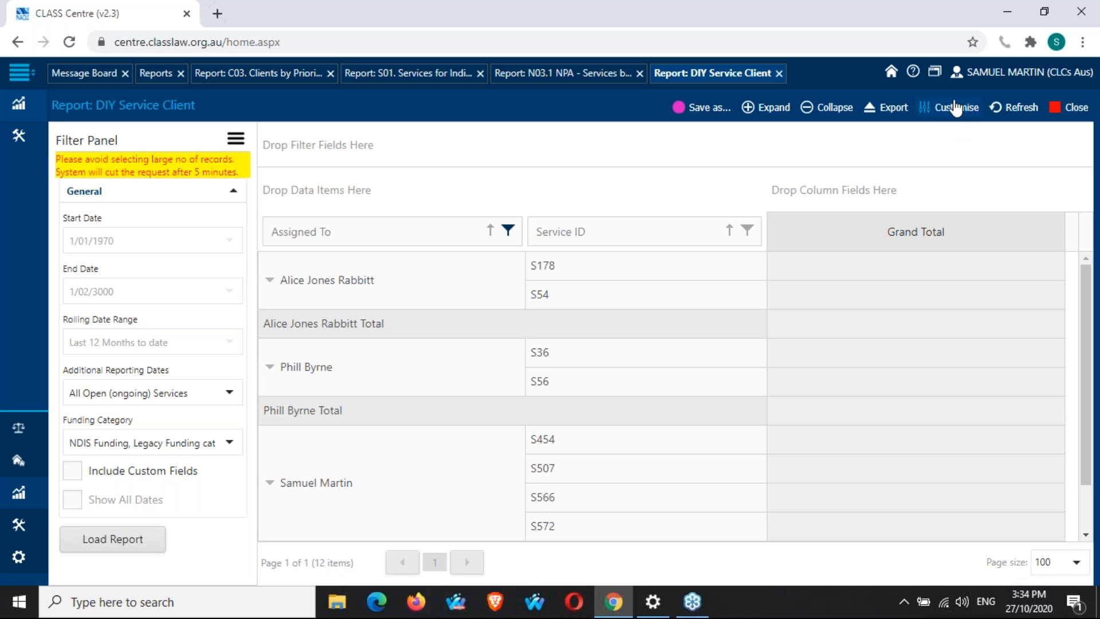
Find the Service Status field in the field list and add it to the grid after Service ID, then close the field list.
{"action": "left_click", "coordinate": [956, 107]}
{"action": "left_click", "coordinate": [974, 131]}
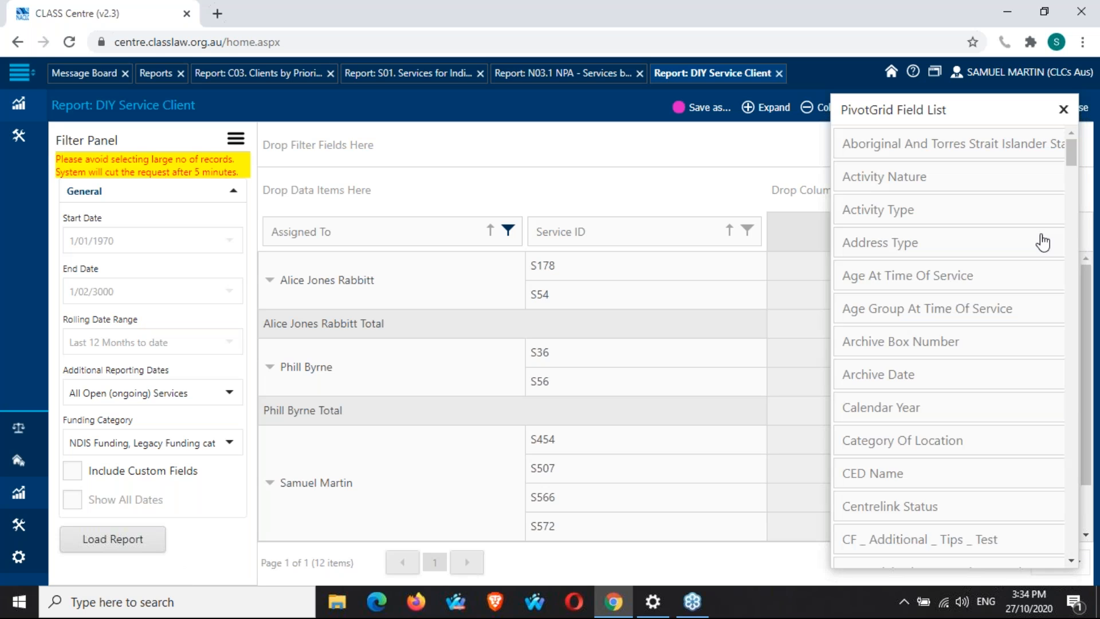
{"action": "key", "text": "ctrl+f"}
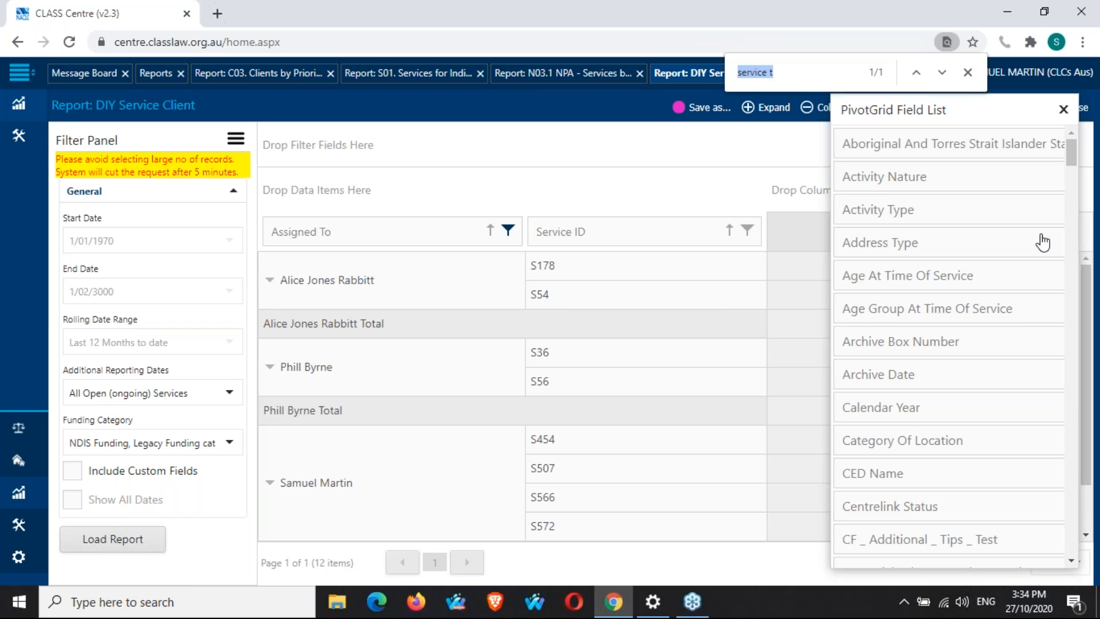
{"action": "type", "text": "service s"}
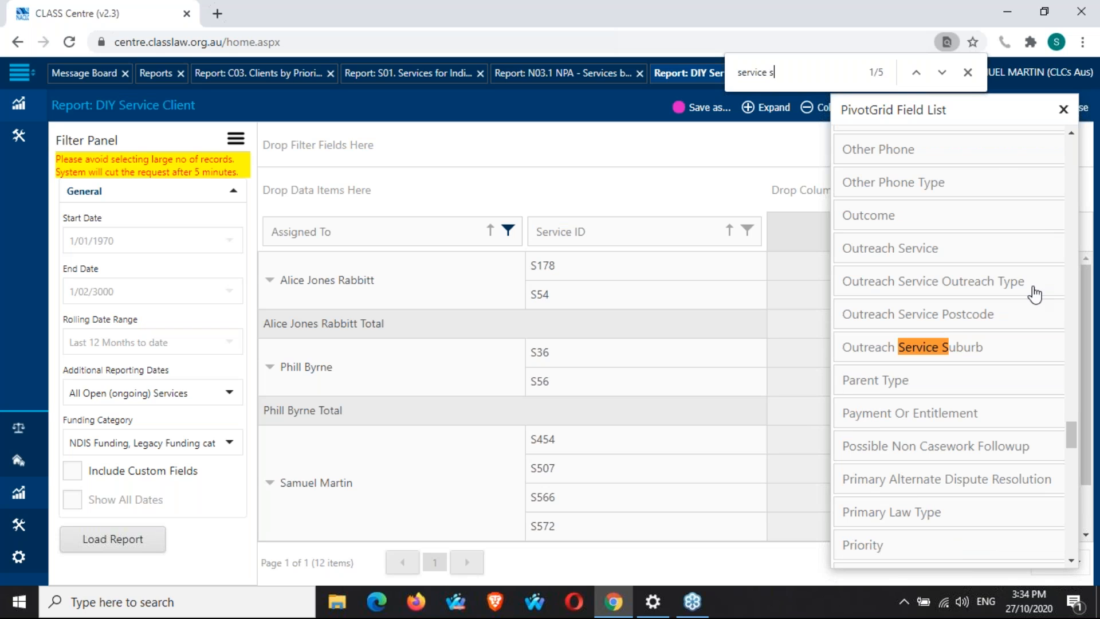
{"action": "left_click", "coordinate": [940, 73]}
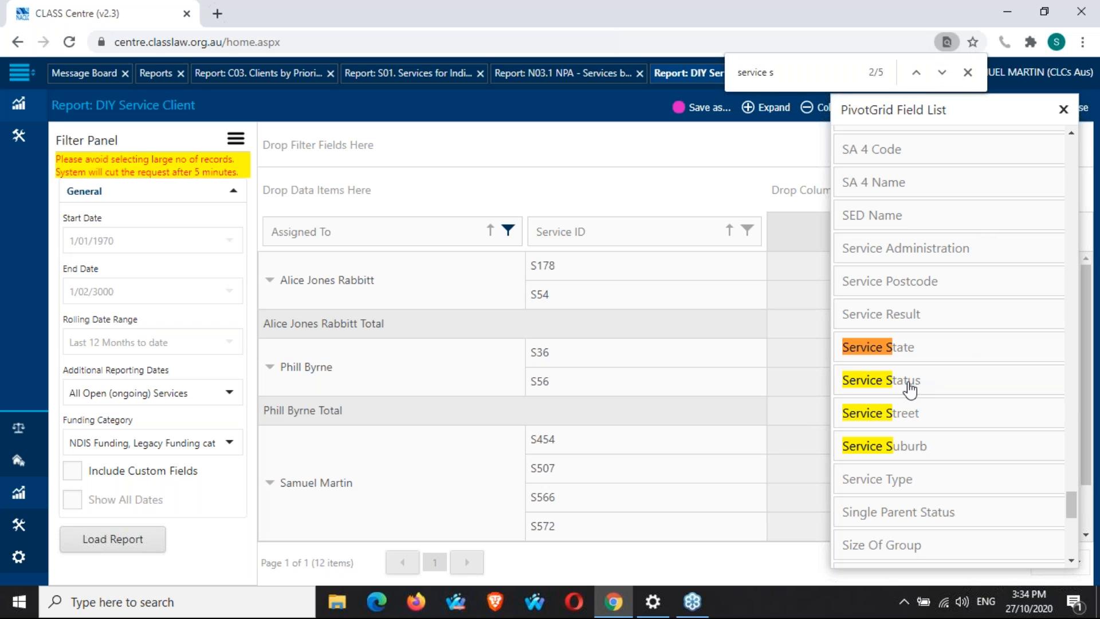
{"action": "left_click_drag", "start_coordinate": [909, 386], "coordinate": [745, 231]}
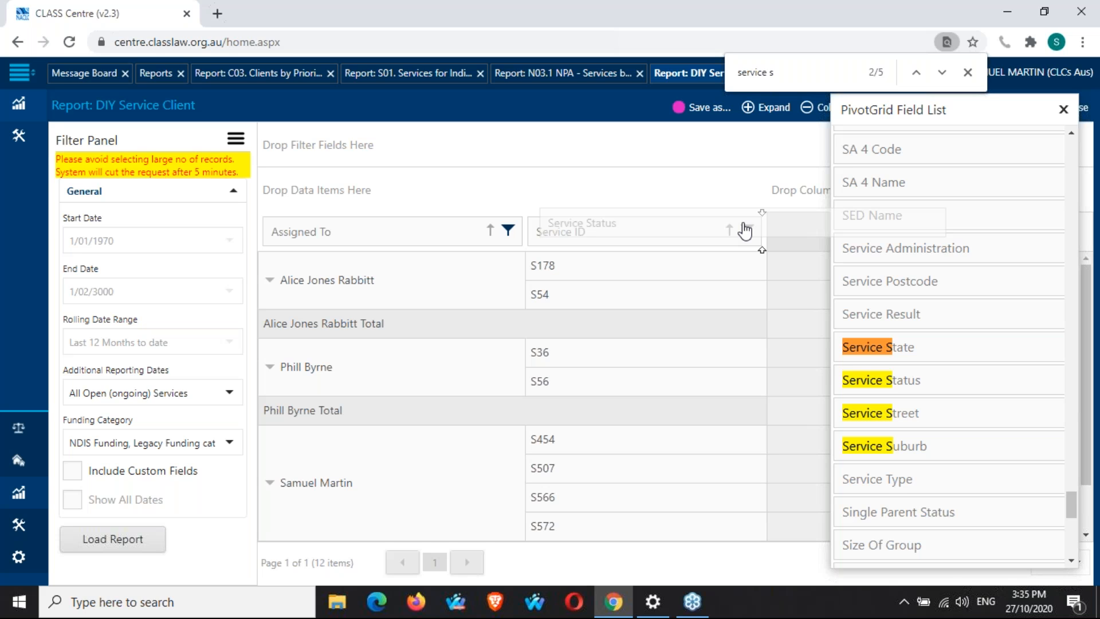
{"action": "left_click_drag", "start_coordinate": [745, 231], "coordinate": [746, 231]}
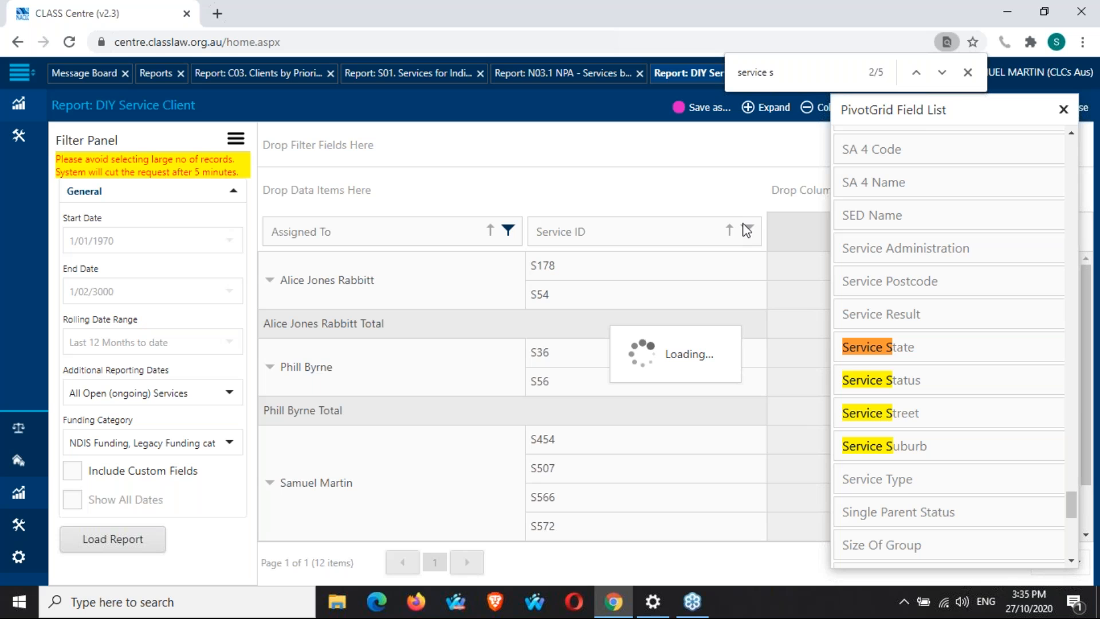
{"action": "left_click", "coordinate": [969, 72]}
{"action": "left_click", "coordinate": [1068, 116]}
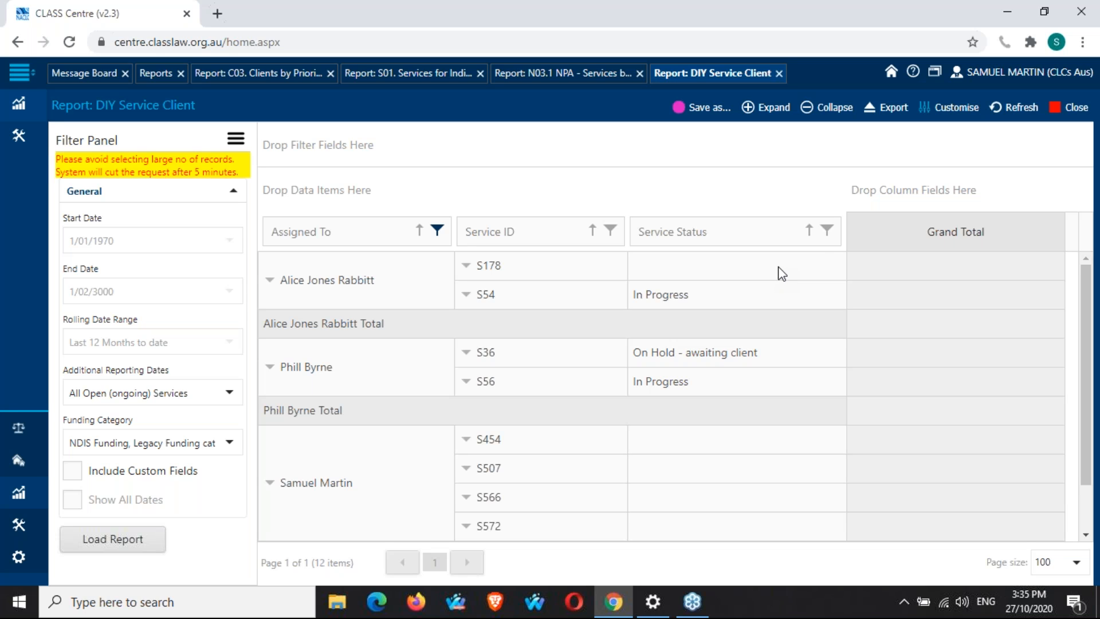
Open the Service Status filter to view its values and cancel it.
{"action": "left_click", "coordinate": [828, 232]}
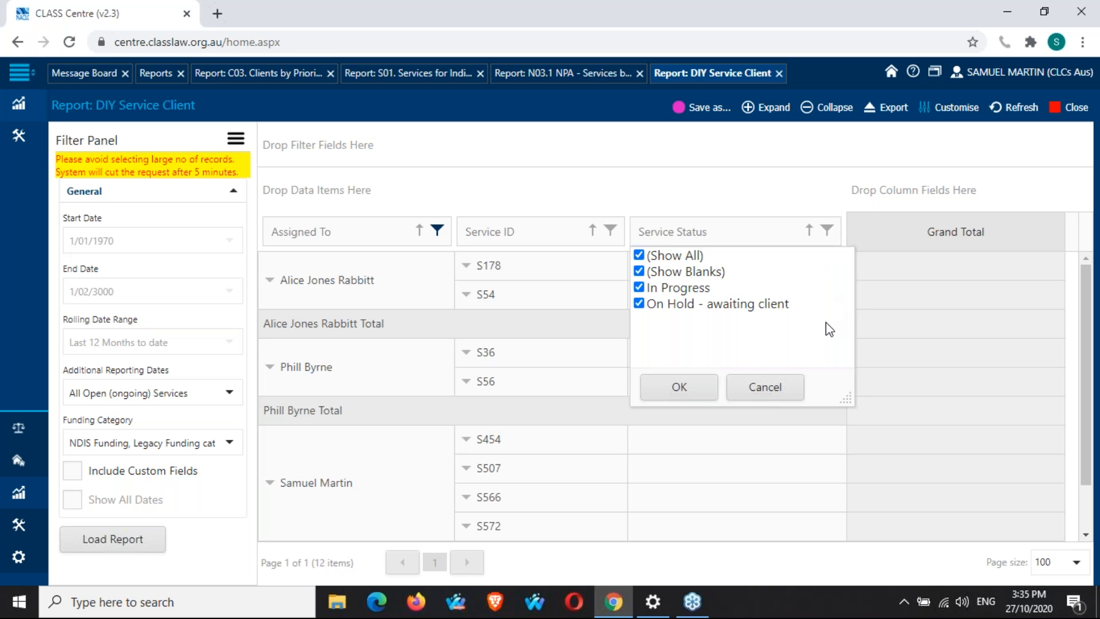
{"action": "left_click", "coordinate": [782, 379]}
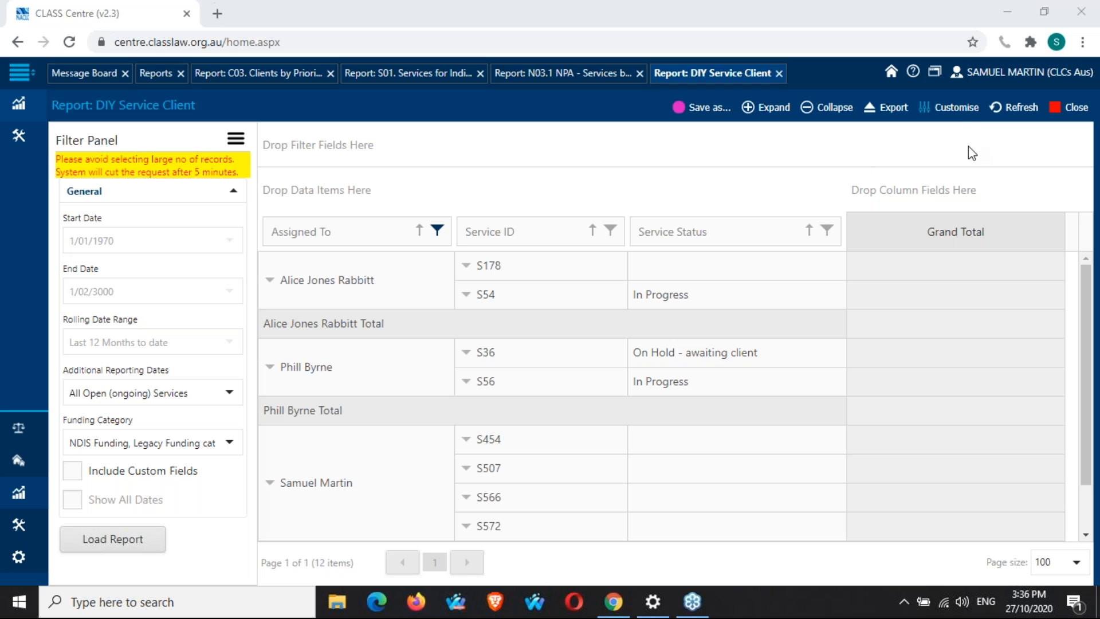
Reopen the field list and remove the Service Status and Service ID fields from the grid.
{"action": "left_click", "coordinate": [962, 113]}
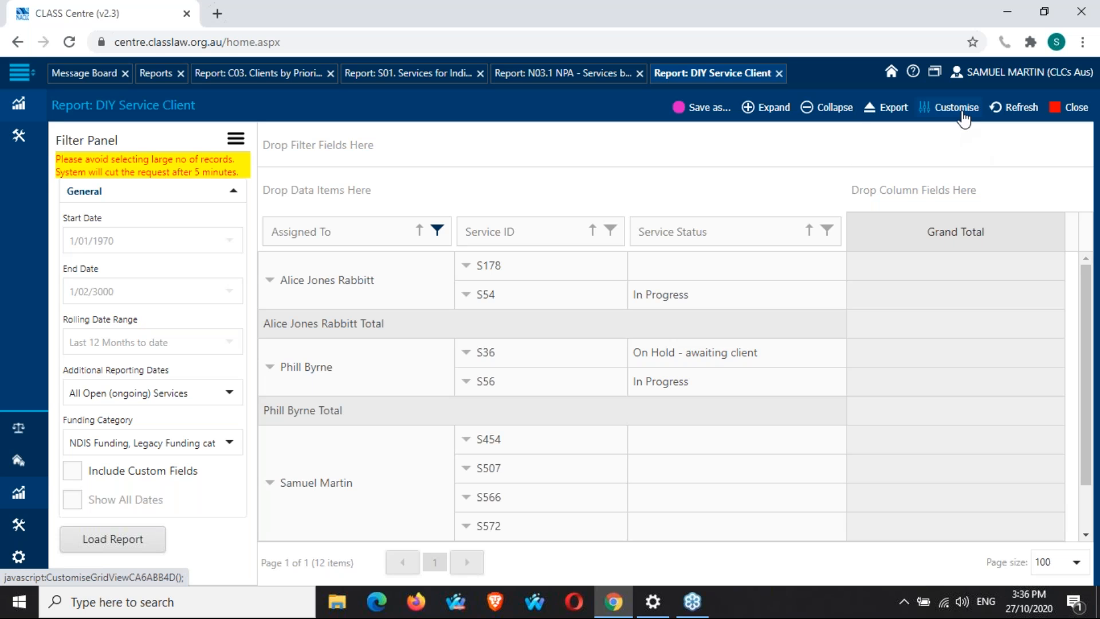
{"action": "left_click", "coordinate": [963, 113]}
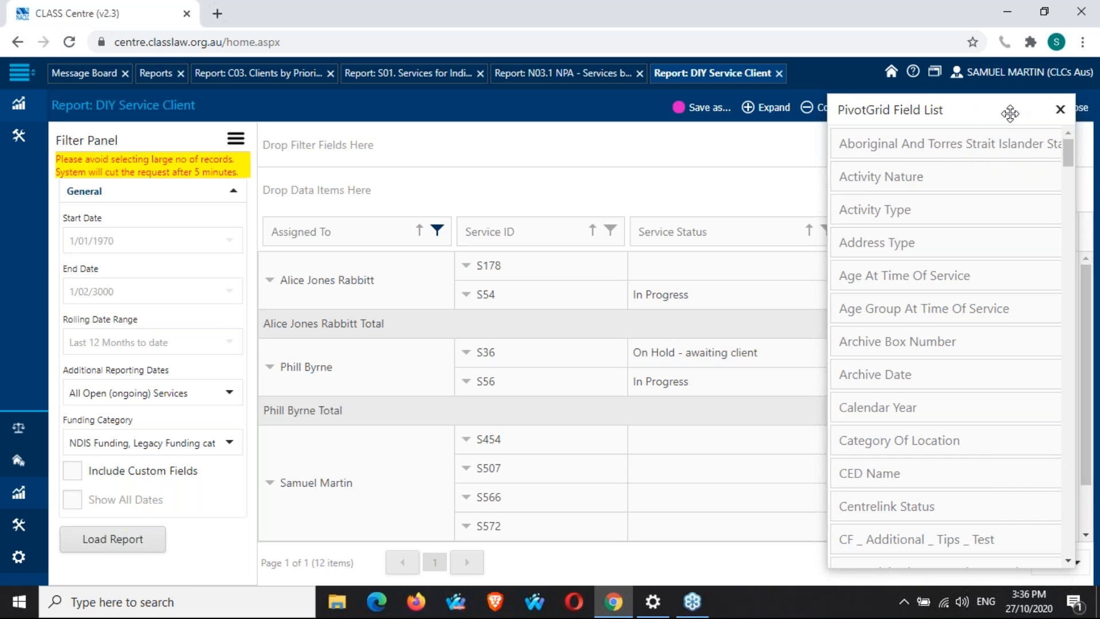
{"action": "left_click_drag", "start_coordinate": [1004, 109], "coordinate": [993, 101]}
{"action": "left_click_drag", "start_coordinate": [739, 233], "coordinate": [930, 317]}
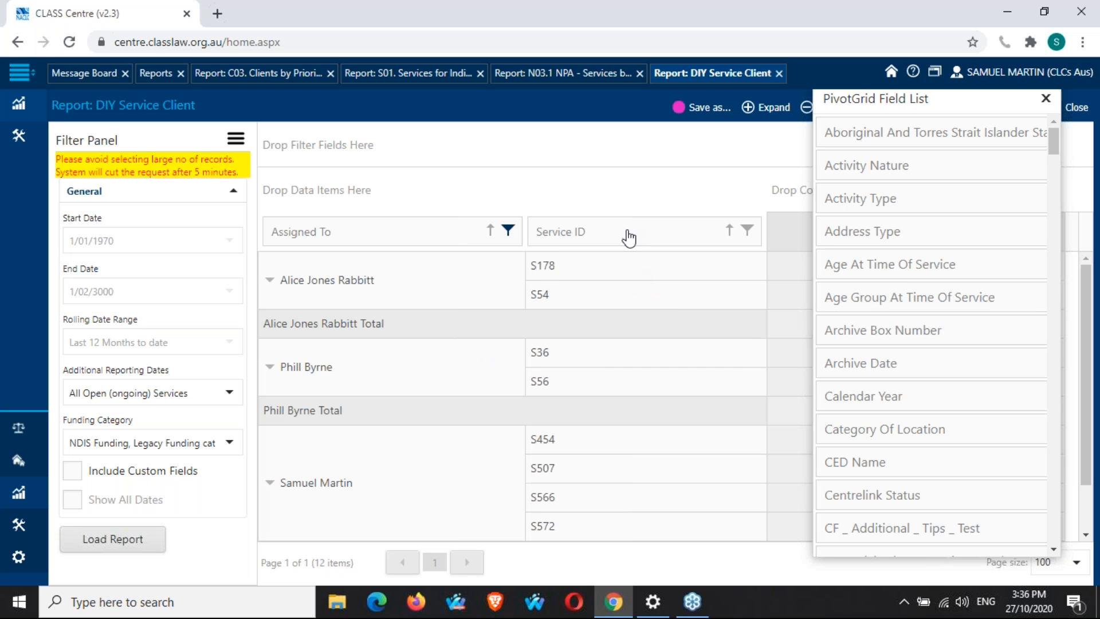
{"action": "left_click_drag", "start_coordinate": [629, 237], "coordinate": [929, 322]}
{"action": "left_click_drag", "start_coordinate": [928, 321], "coordinate": [960, 374]}
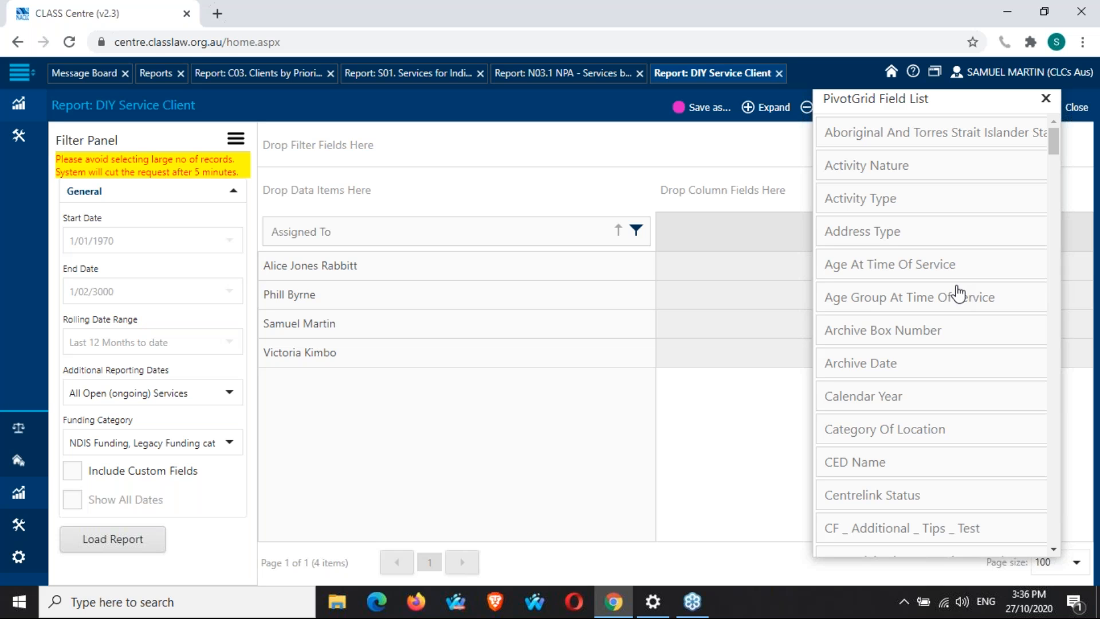
Scroll through the field list to examine the available custom CF fields.
{"action": "scroll", "coordinate": [958, 294], "scroll_direction": "down", "scroll_amount": 4}
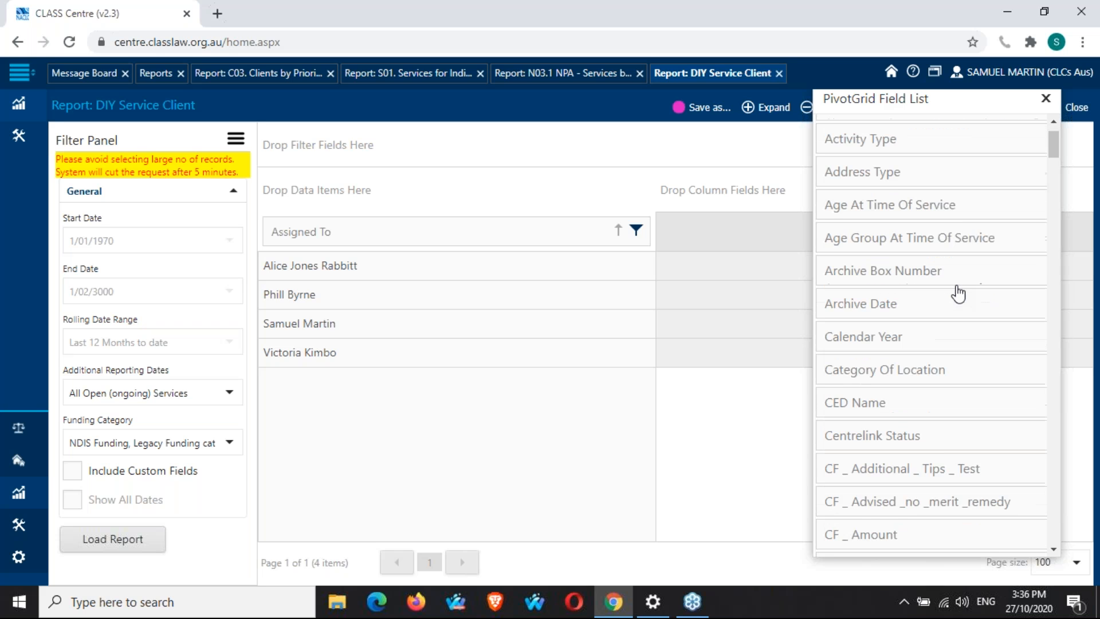
{"action": "scroll", "coordinate": [958, 293], "scroll_direction": "down", "scroll_amount": 2}
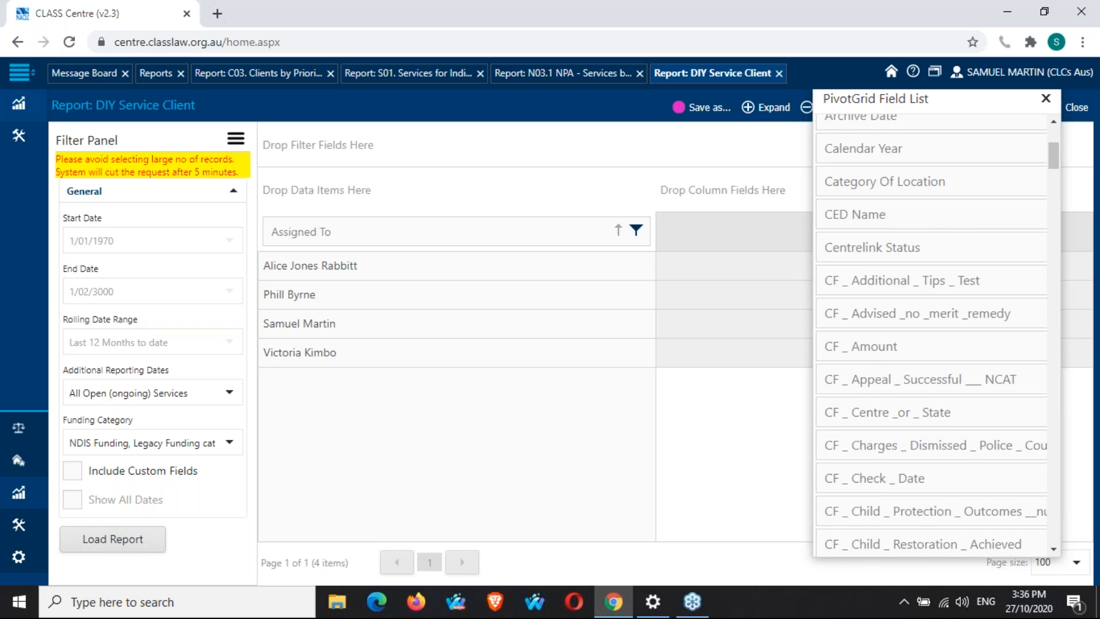
{"action": "scroll", "coordinate": [828, 144], "scroll_direction": "down", "scroll_amount": 2}
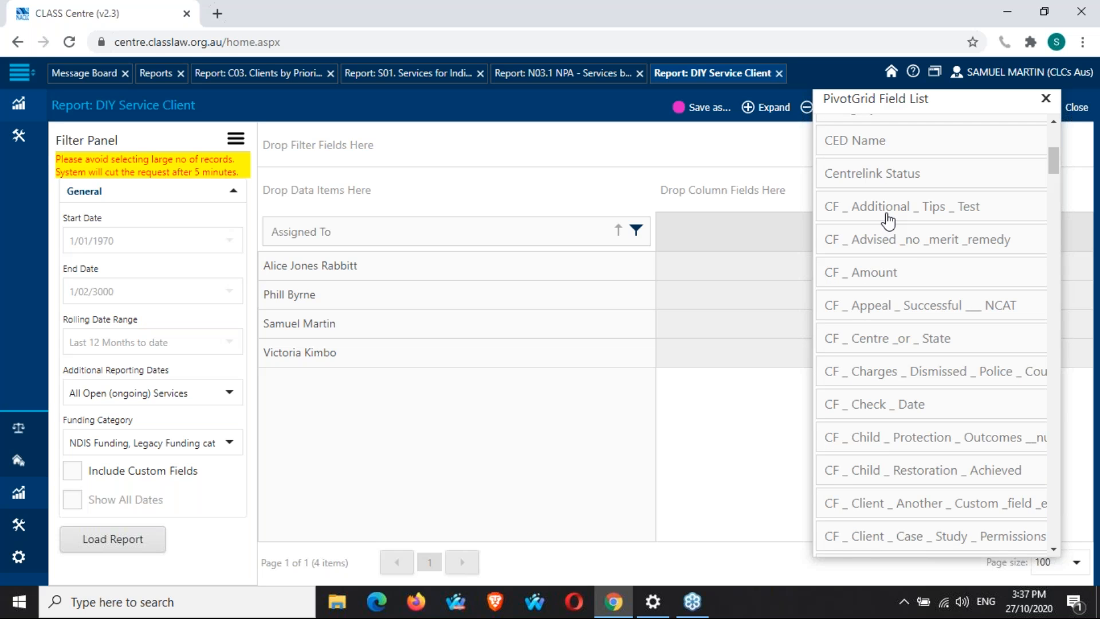
{"action": "scroll", "coordinate": [888, 220], "scroll_direction": "down", "scroll_amount": 4}
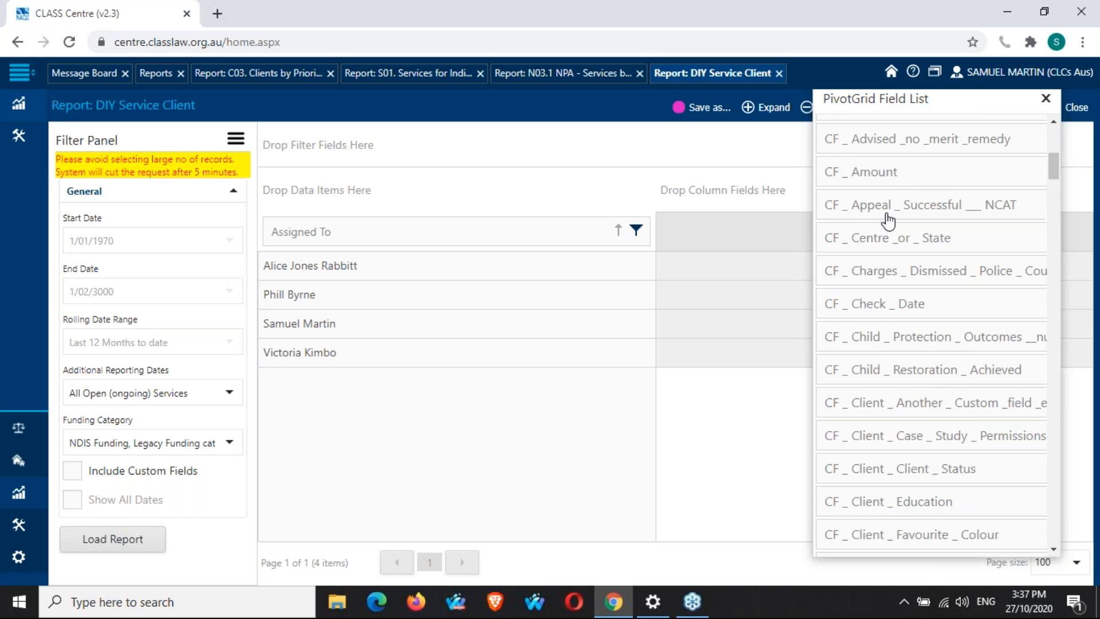
{"action": "scroll", "coordinate": [889, 220], "scroll_direction": "down", "scroll_amount": 1}
{"action": "scroll", "coordinate": [888, 221], "scroll_direction": "down", "scroll_amount": 5}
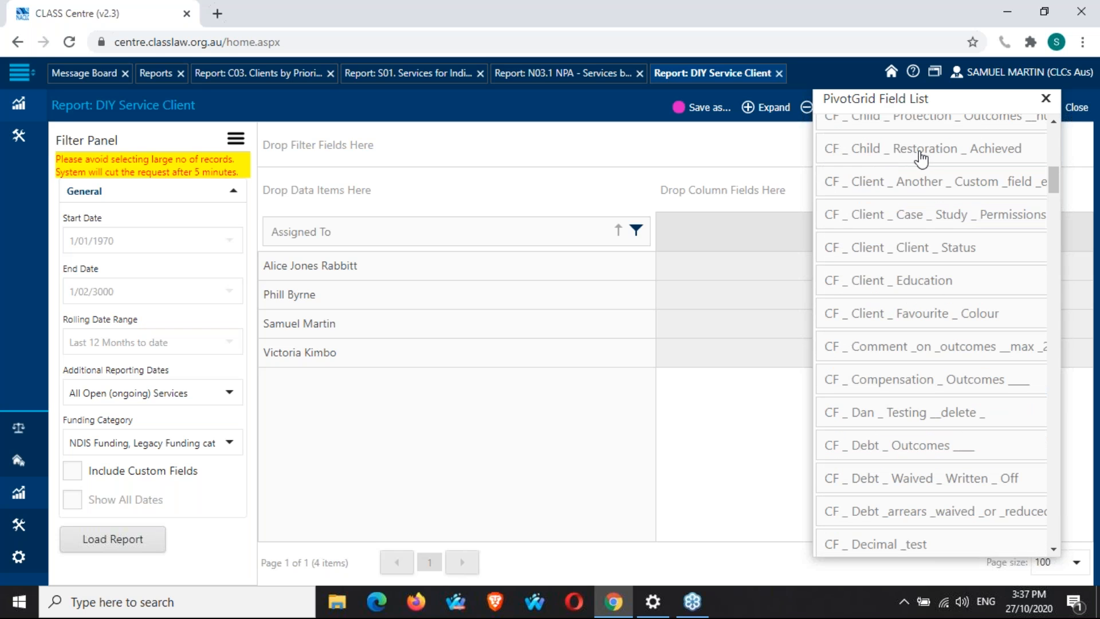
{"action": "scroll", "coordinate": [909, 162], "scroll_direction": "down", "scroll_amount": 3}
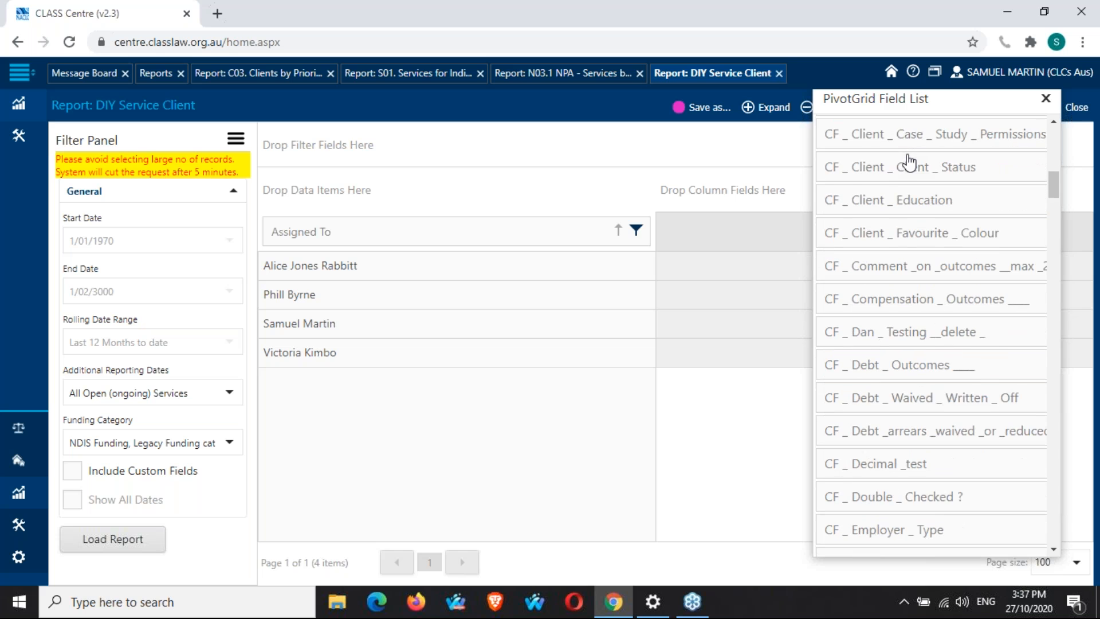
{"action": "scroll", "coordinate": [909, 162], "scroll_direction": "down", "scroll_amount": 1}
{"action": "scroll", "coordinate": [909, 162], "scroll_direction": "down", "scroll_amount": 2}
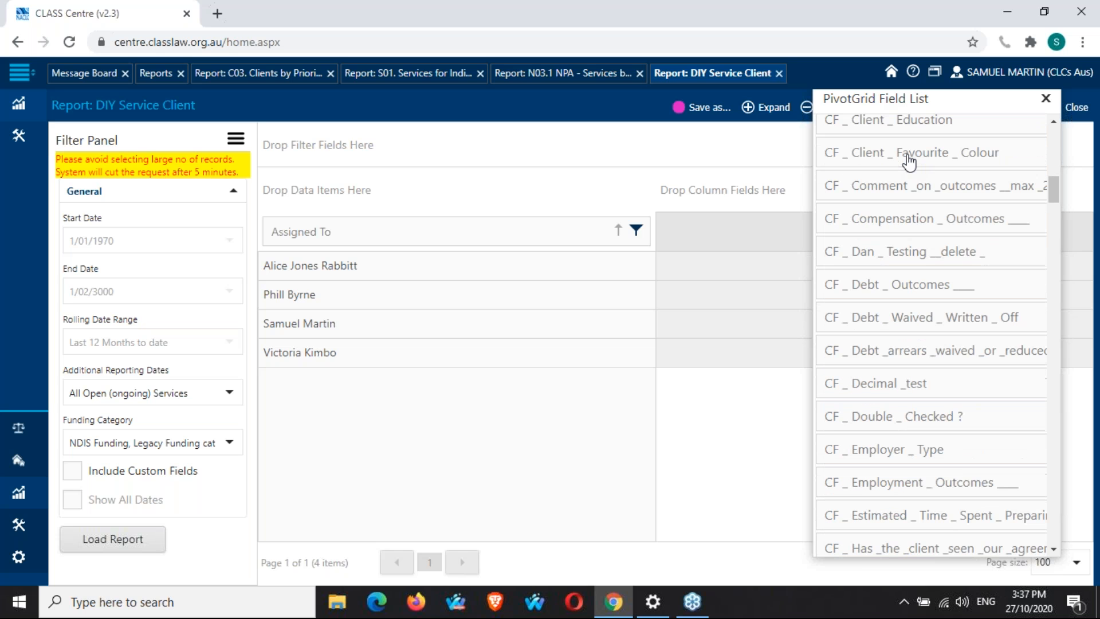
{"action": "scroll", "coordinate": [909, 162], "scroll_direction": "up", "scroll_amount": 4}
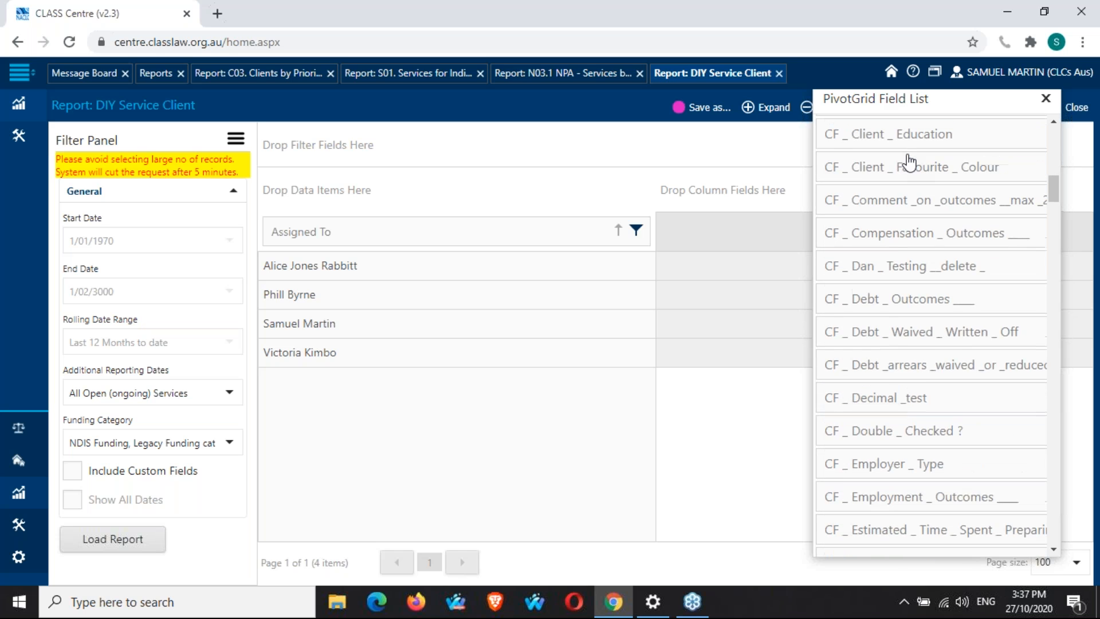
{"action": "scroll", "coordinate": [910, 162], "scroll_direction": "down", "scroll_amount": 10}
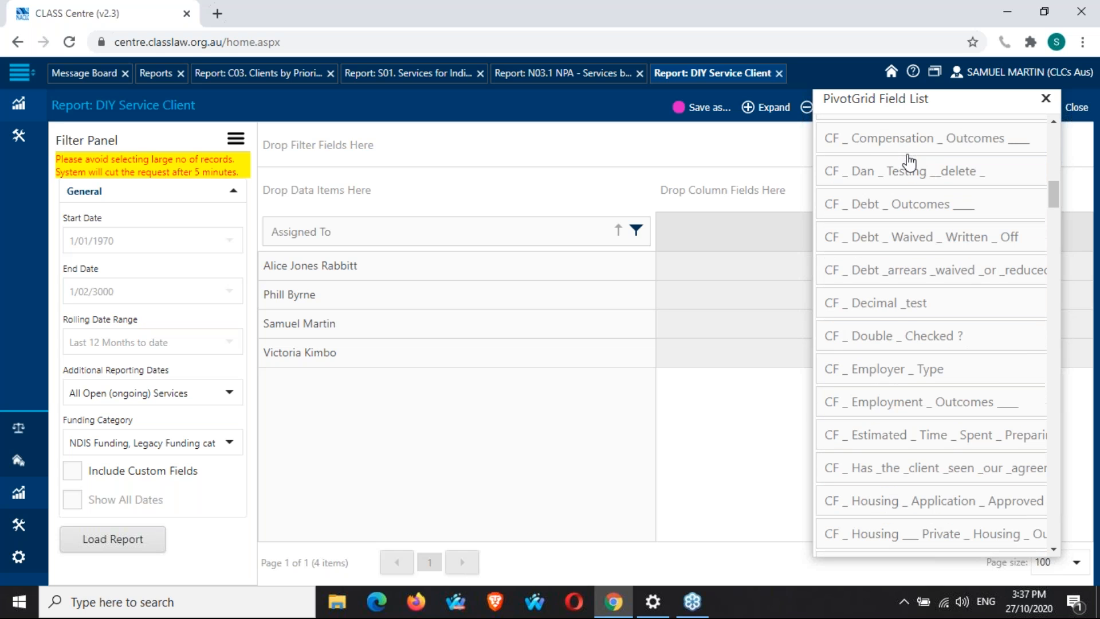
{"action": "scroll", "coordinate": [934, 338], "scroll_direction": "down", "scroll_amount": 10}
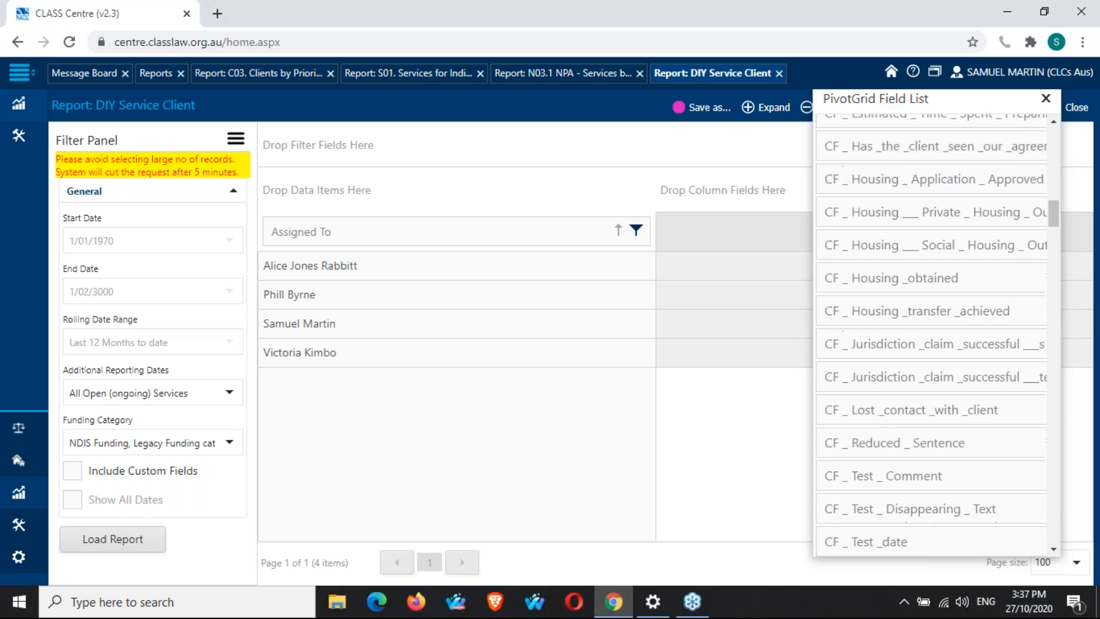
{"action": "scroll", "coordinate": [934, 338], "scroll_direction": "down", "scroll_amount": 4}
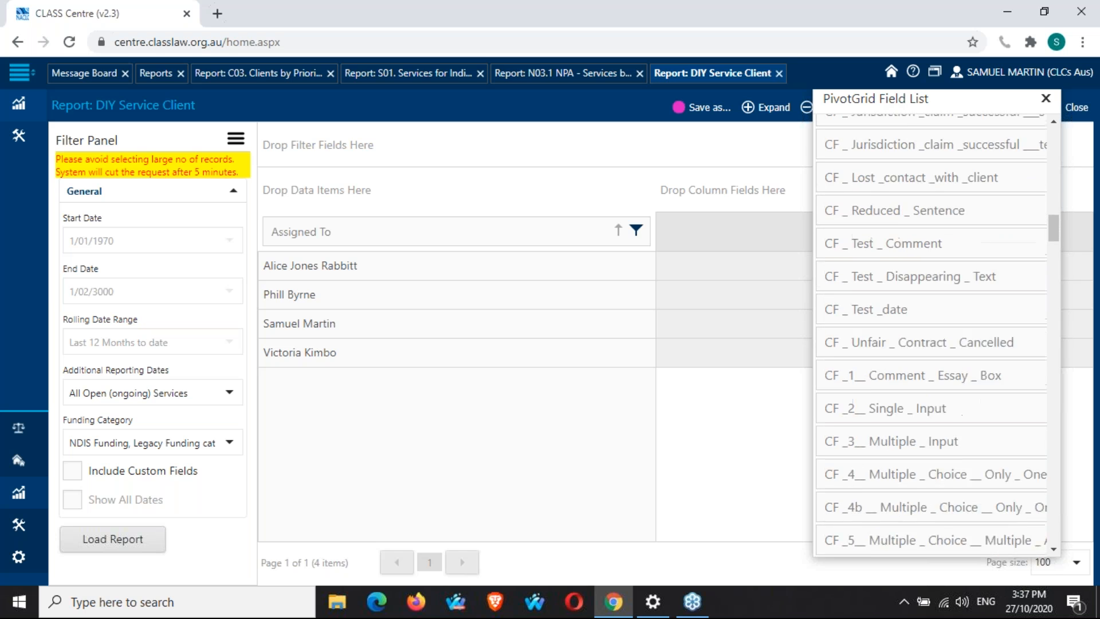
{"action": "scroll", "coordinate": [932, 335], "scroll_direction": "down", "scroll_amount": 3}
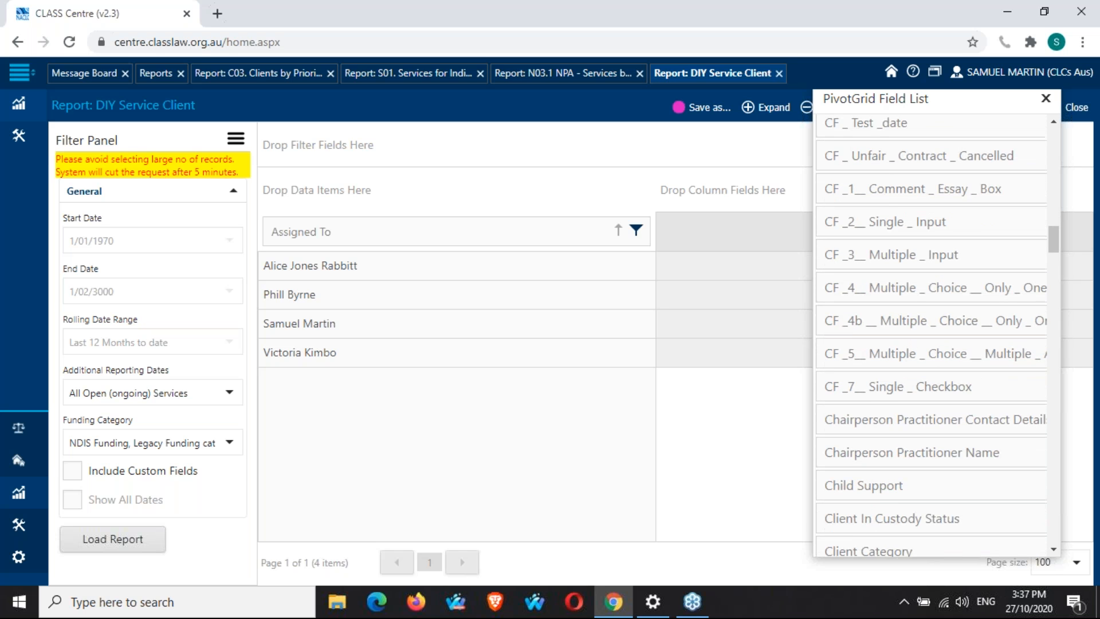
{"action": "scroll", "coordinate": [932, 335], "scroll_direction": "up", "scroll_amount": 20}
{"action": "scroll", "coordinate": [932, 336], "scroll_direction": "up", "scroll_amount": 3}
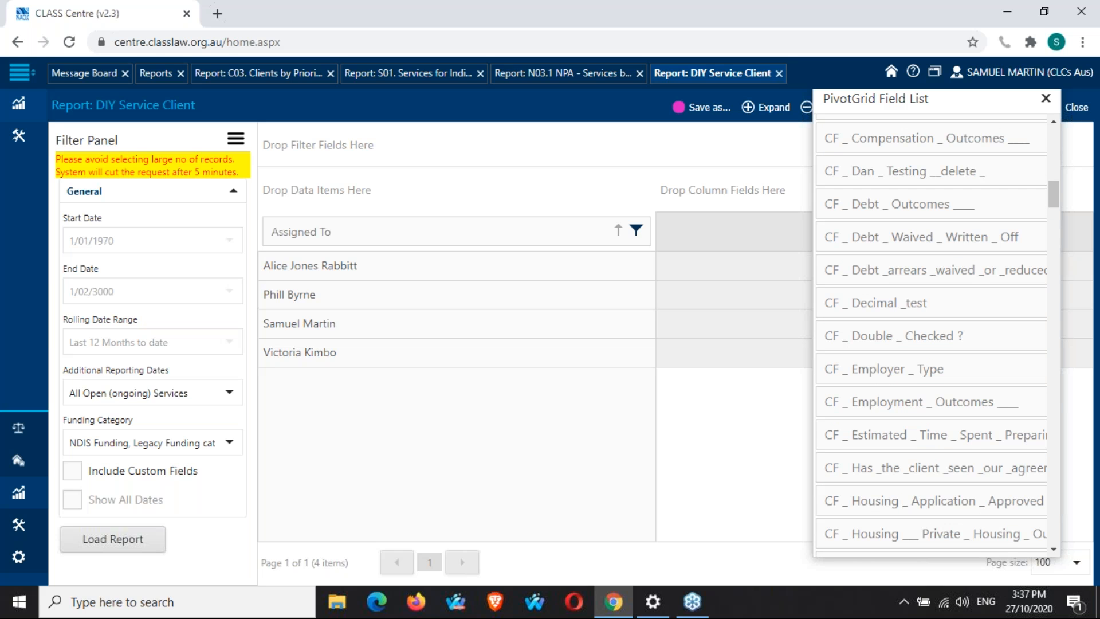
{"action": "scroll", "coordinate": [931, 335], "scroll_direction": "up", "scroll_amount": 4}
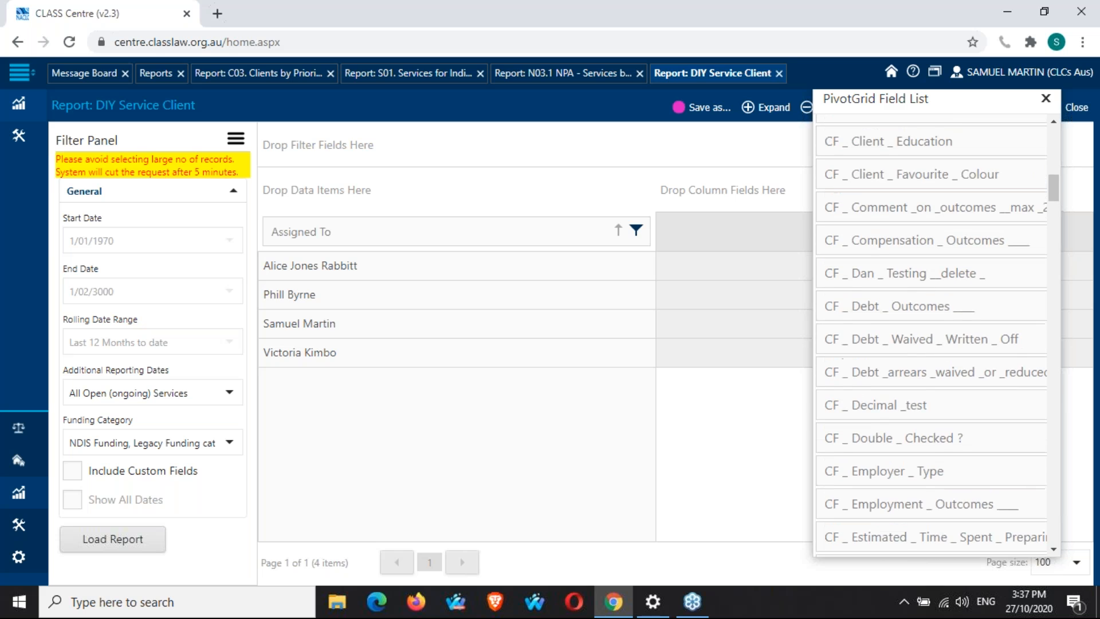
Add the CF _ Client _ Favourite _ Colour field to the grid beside Assigned To and close the field list.
{"action": "left_click_drag", "start_coordinate": [908, 233], "coordinate": [649, 237]}
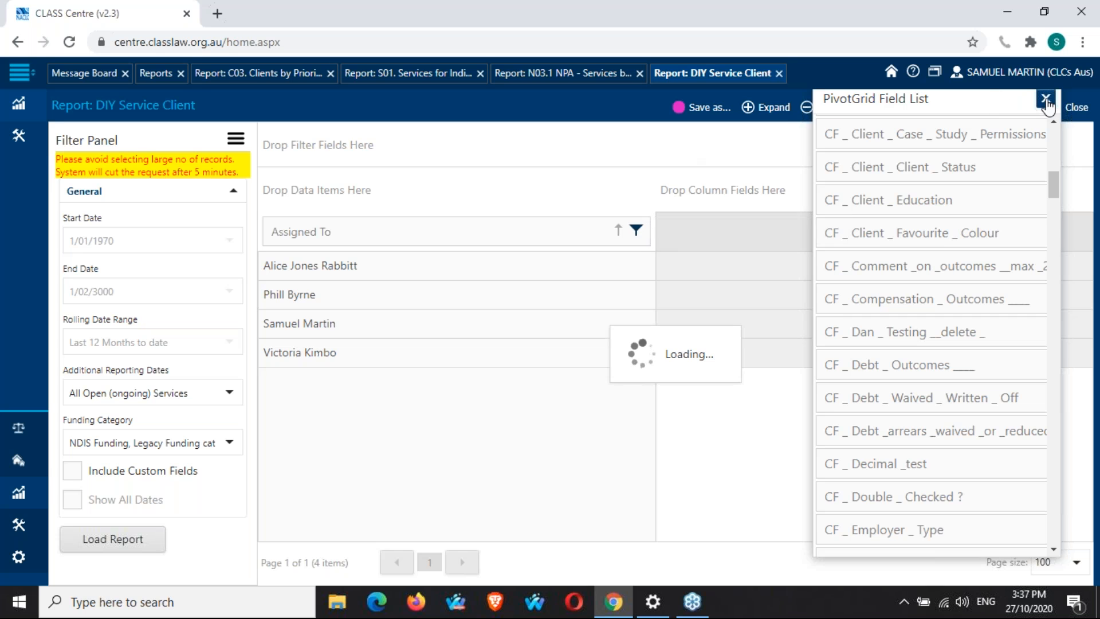
{"action": "left_click", "coordinate": [1046, 99]}
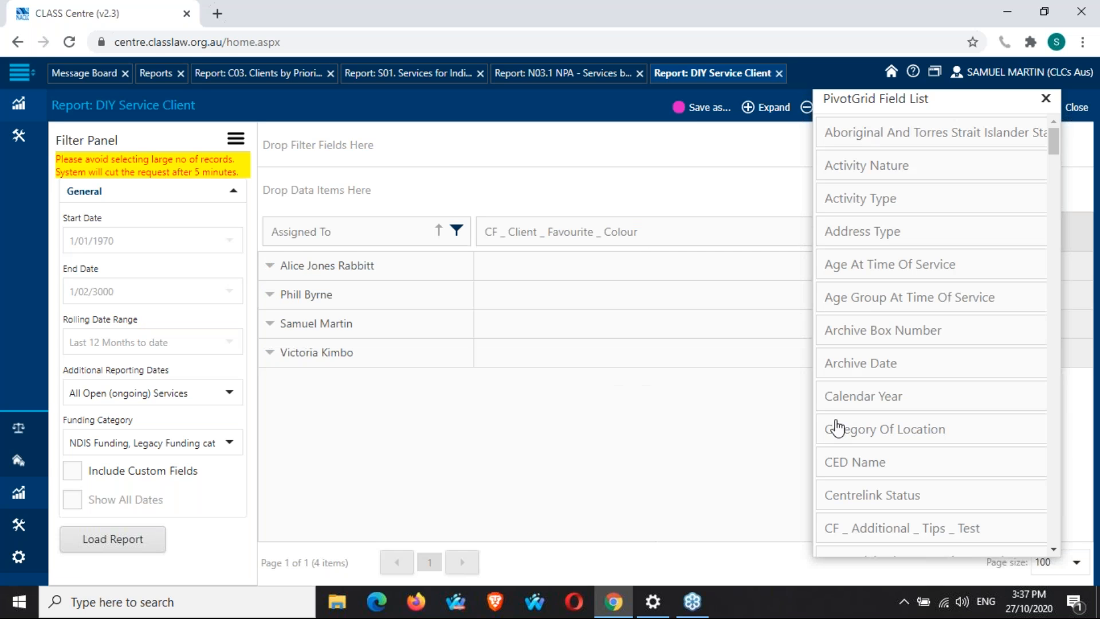
{"action": "left_click", "coordinate": [1046, 99]}
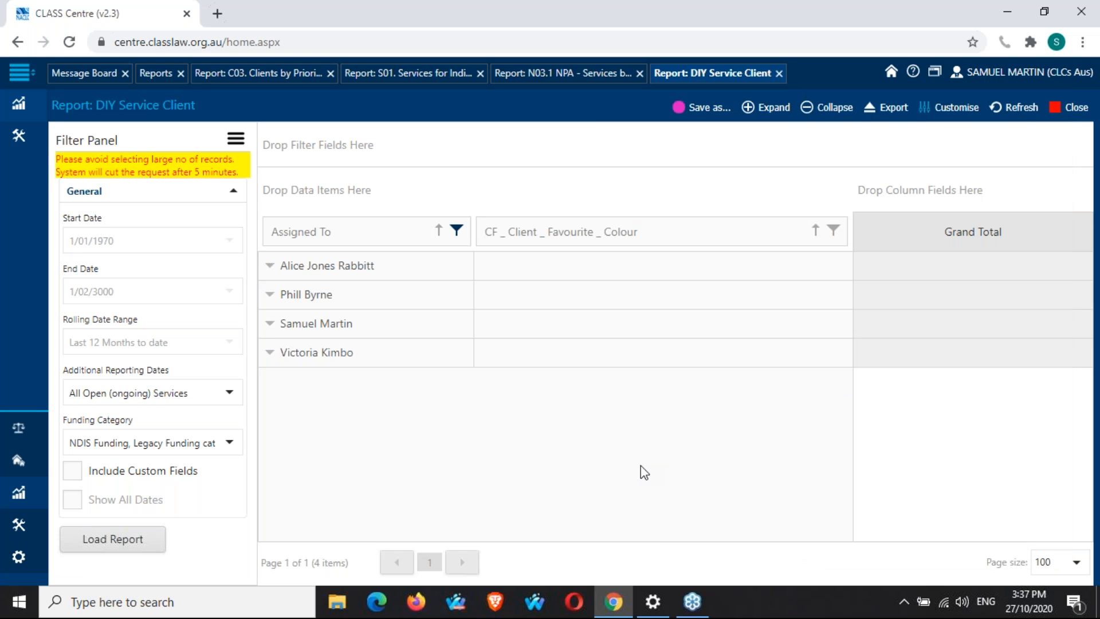
Turn on Include Custom Fields and reload the report.
{"action": "left_click", "coordinate": [959, 108]}
{"action": "left_click", "coordinate": [75, 473]}
{"action": "left_click", "coordinate": [130, 547]}
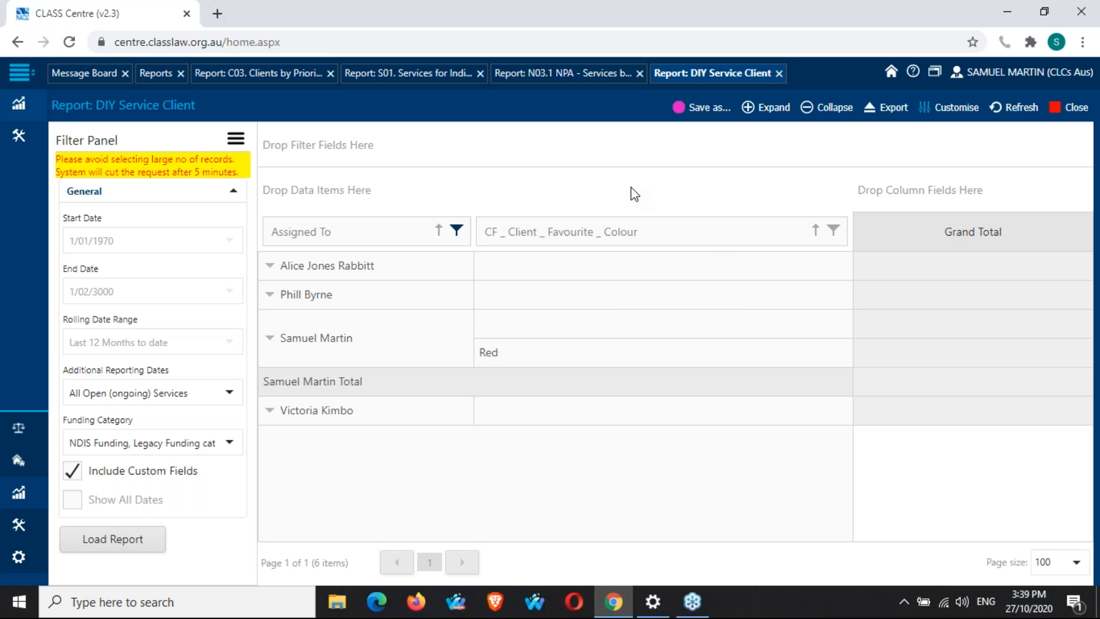
Save the customised report as a new custom report named "Delete This".
{"action": "left_click", "coordinate": [709, 108]}
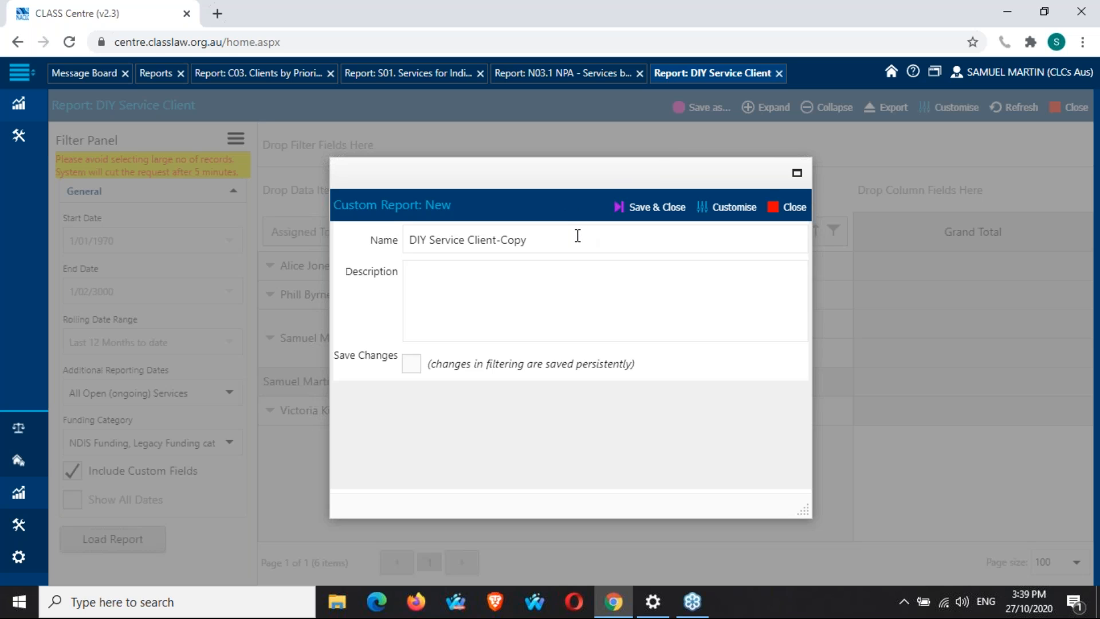
{"action": "left_click", "coordinate": [577, 236]}
{"action": "key", "text": "ctrl+shift+Left"}
{"action": "key", "text": "ctrl+shift+Left"}
{"action": "key", "text": "ctrl+shift+Left"}
{"action": "key", "text": "ctrl+shift+Left"}
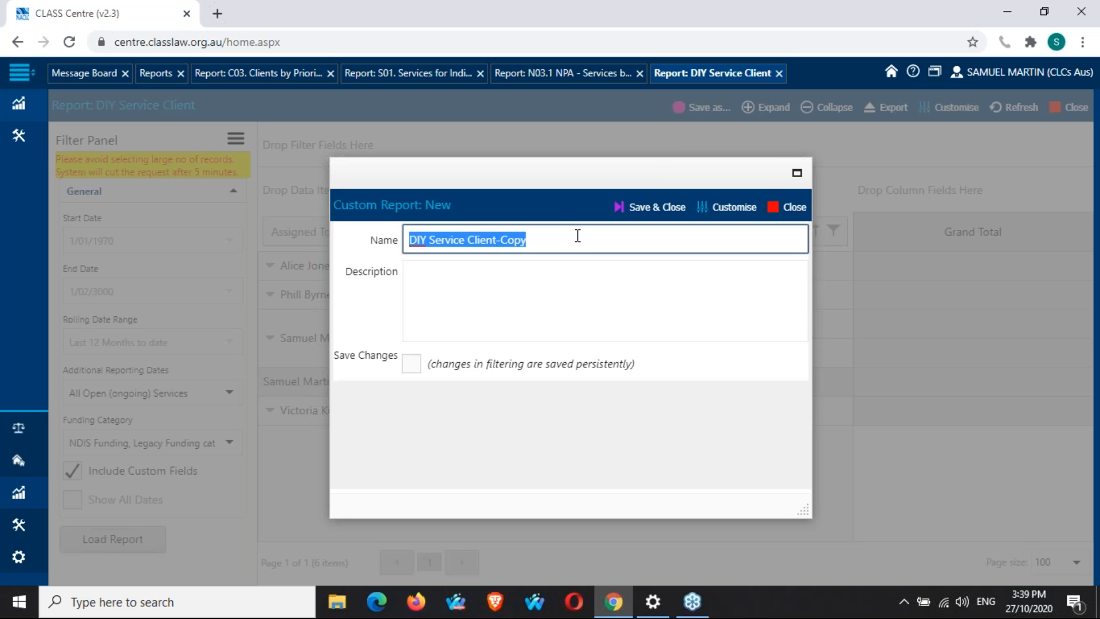
{"action": "type", "text": "Delete"}
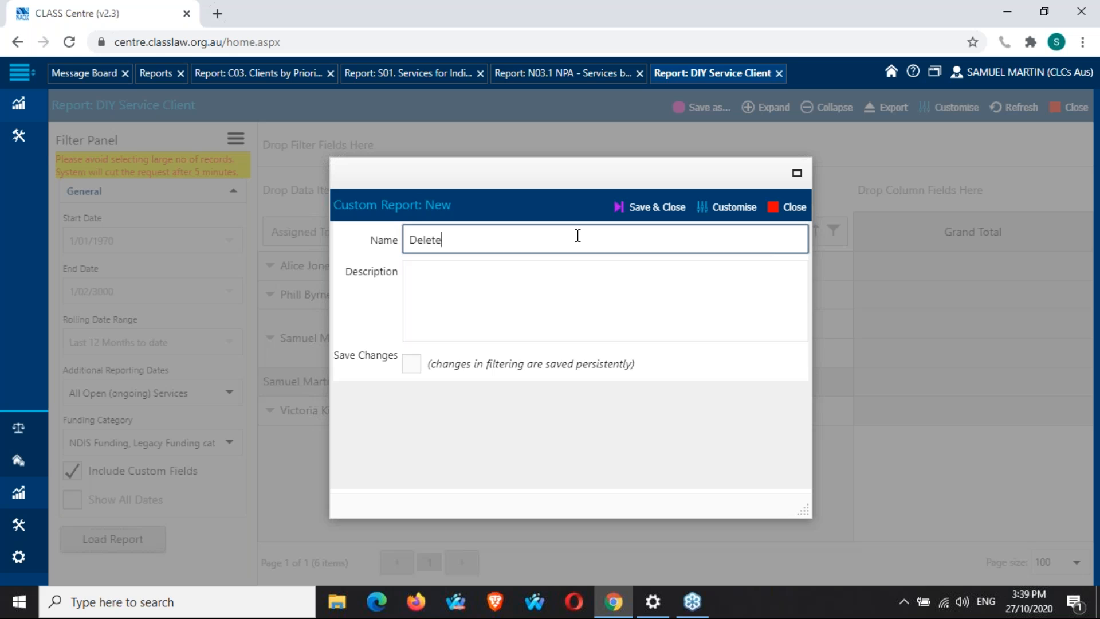
{"action": "type", "text": " This"}
{"action": "left_click", "coordinate": [507, 291]}
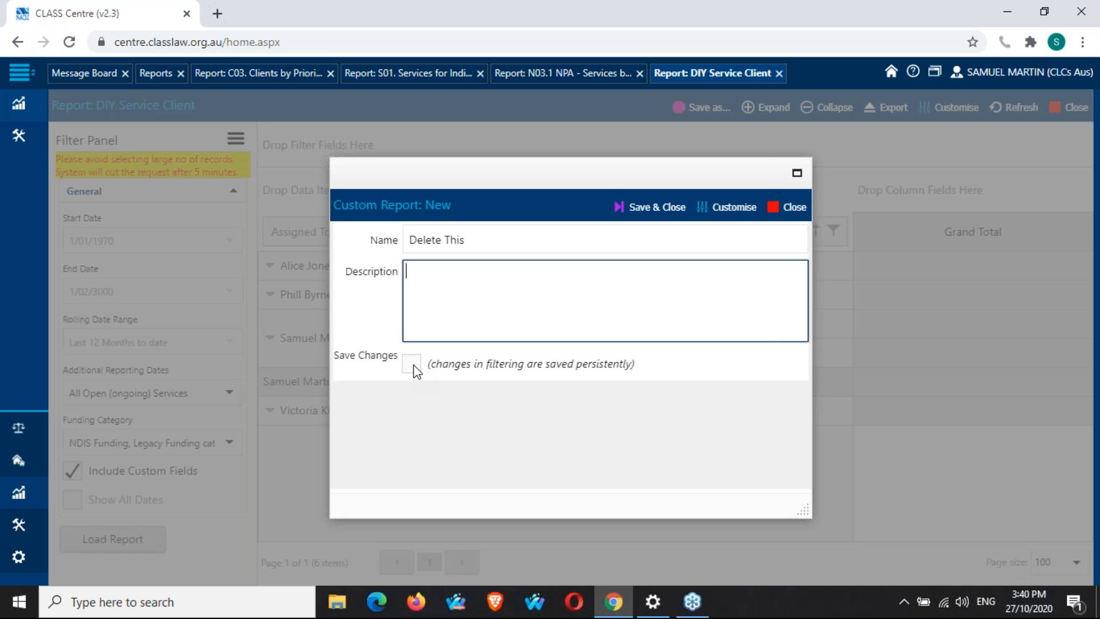
{"action": "left_click", "coordinate": [676, 363]}
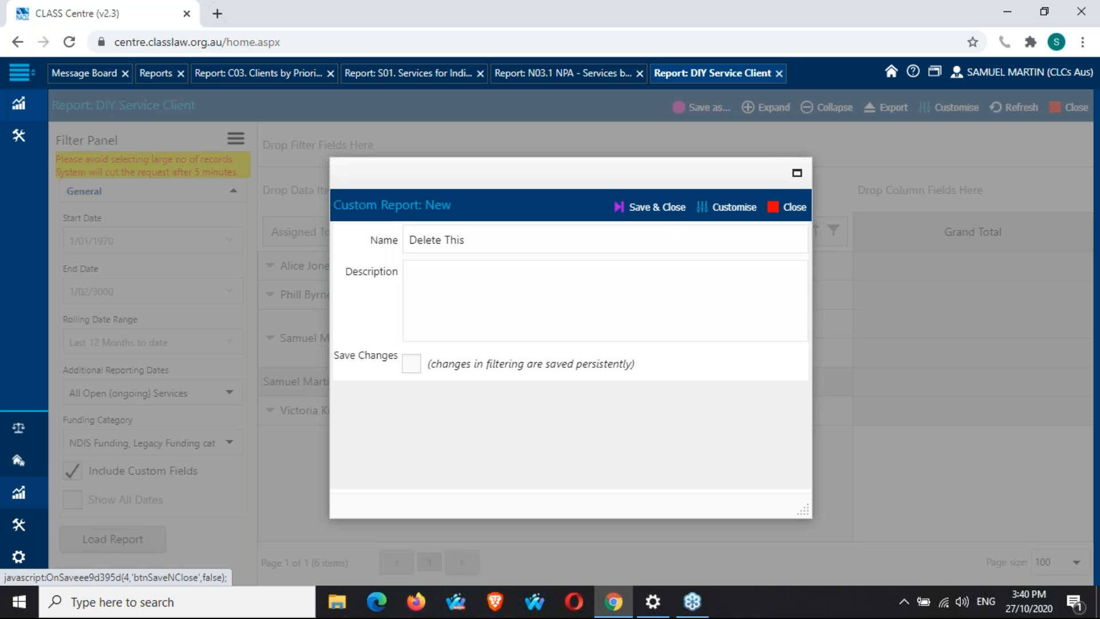
{"action": "left_click", "coordinate": [654, 207]}
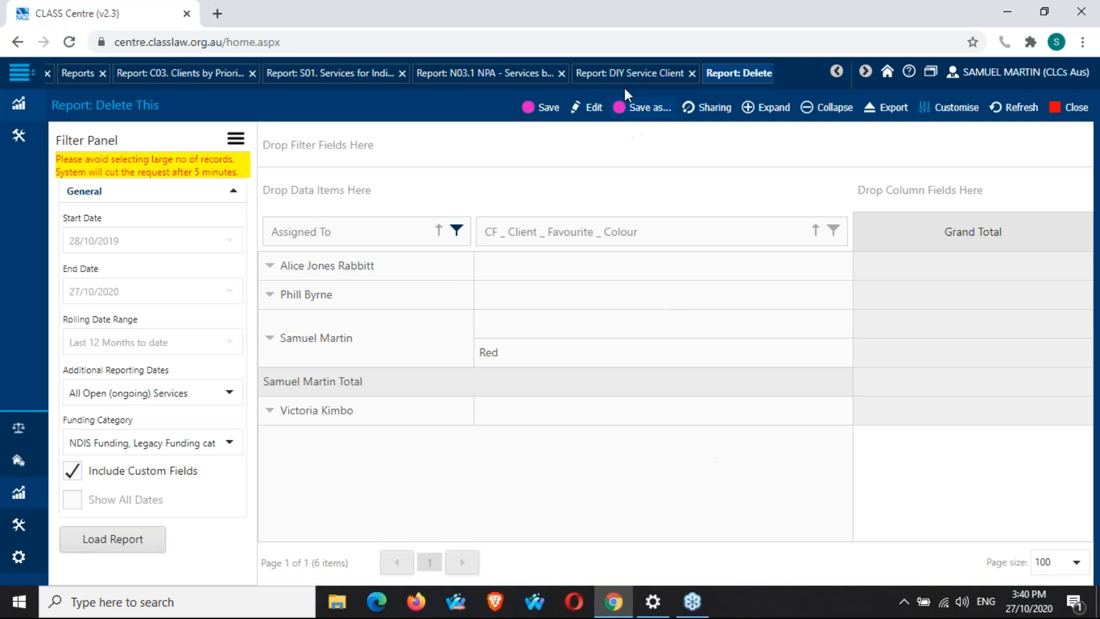
Switch between the original DIY Service Client report tab and the new Delete This report tab to compare them.
{"action": "left_click", "coordinate": [633, 73]}
{"action": "left_click", "coordinate": [734, 76]}
{"action": "left_click", "coordinate": [648, 74]}
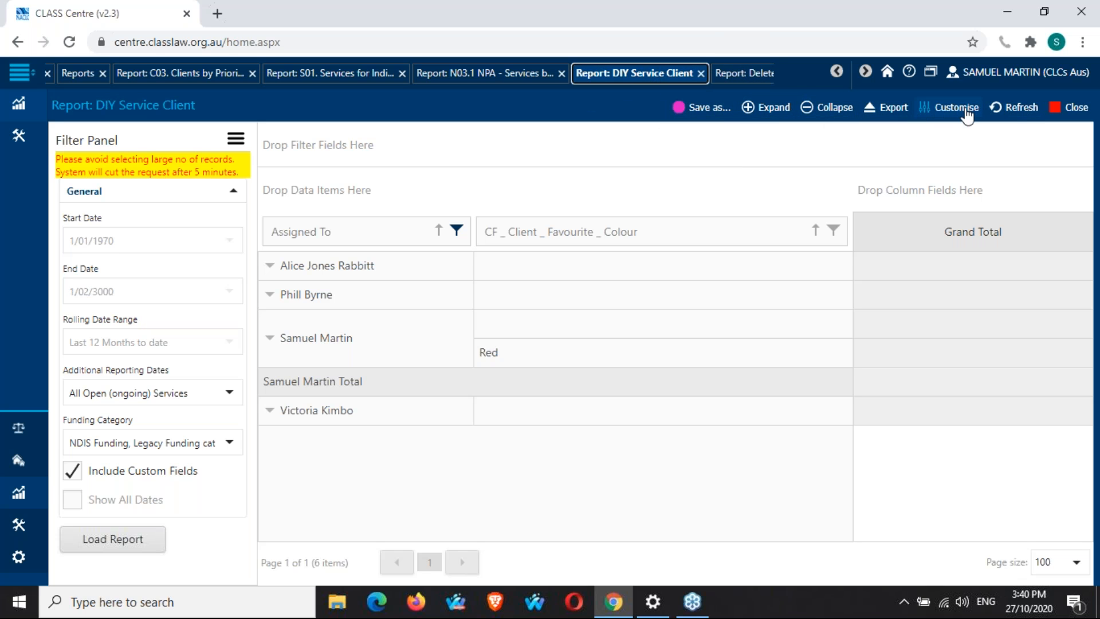
{"action": "left_click", "coordinate": [947, 116]}
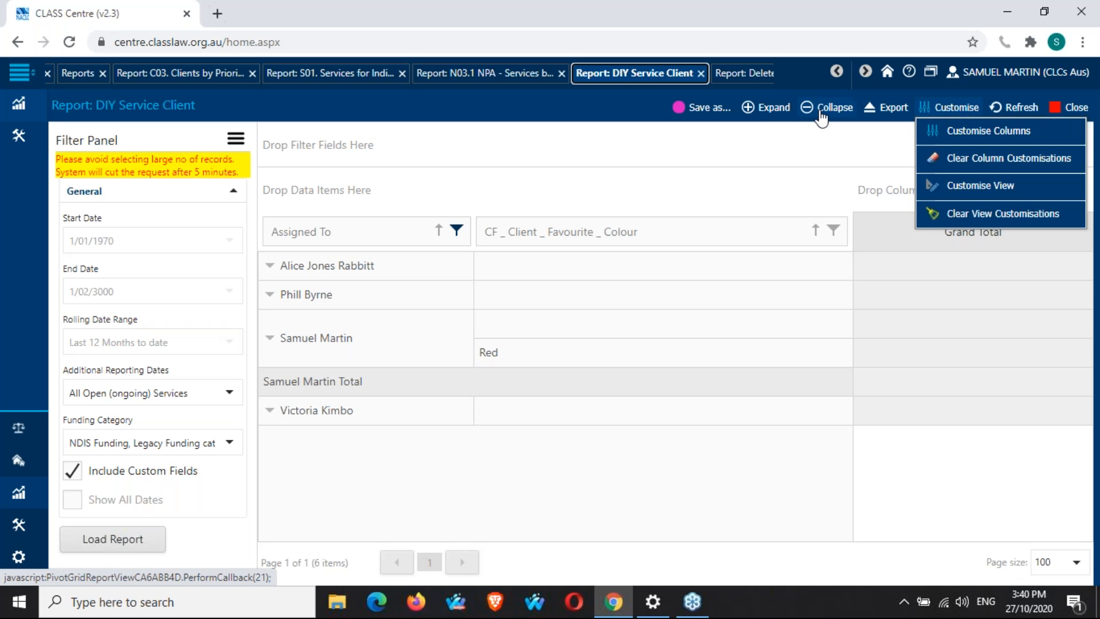
{"action": "left_click", "coordinate": [733, 73]}
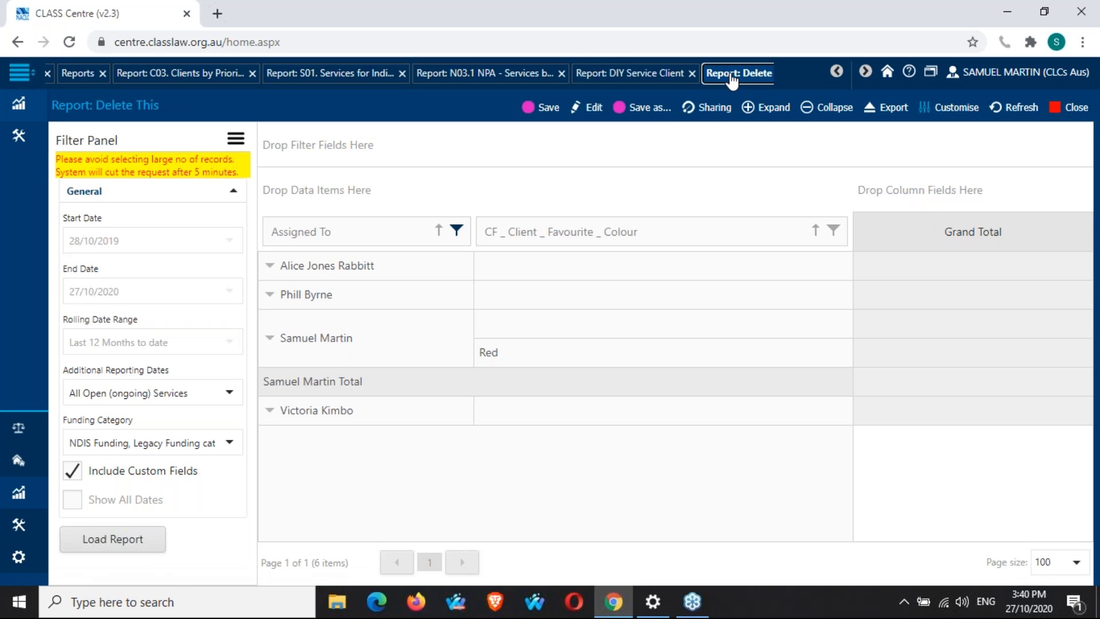
{"action": "left_click", "coordinate": [573, 73]}
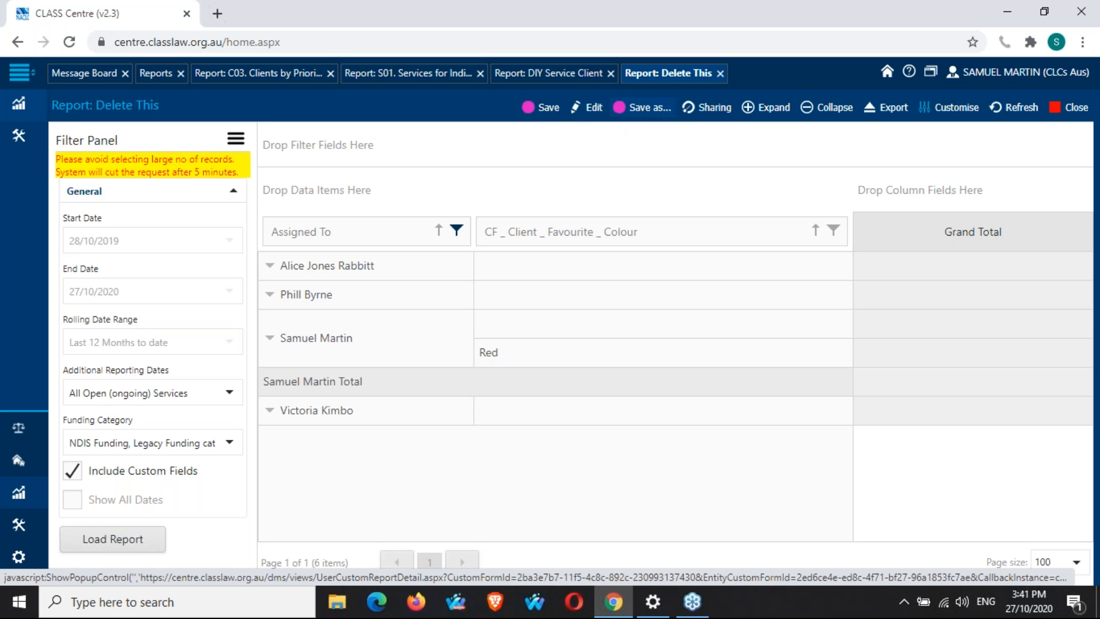
Open the report's sharing settings and set the CLASS Admin role's sharing type to Unlocked Editable.
{"action": "left_click", "coordinate": [716, 108]}
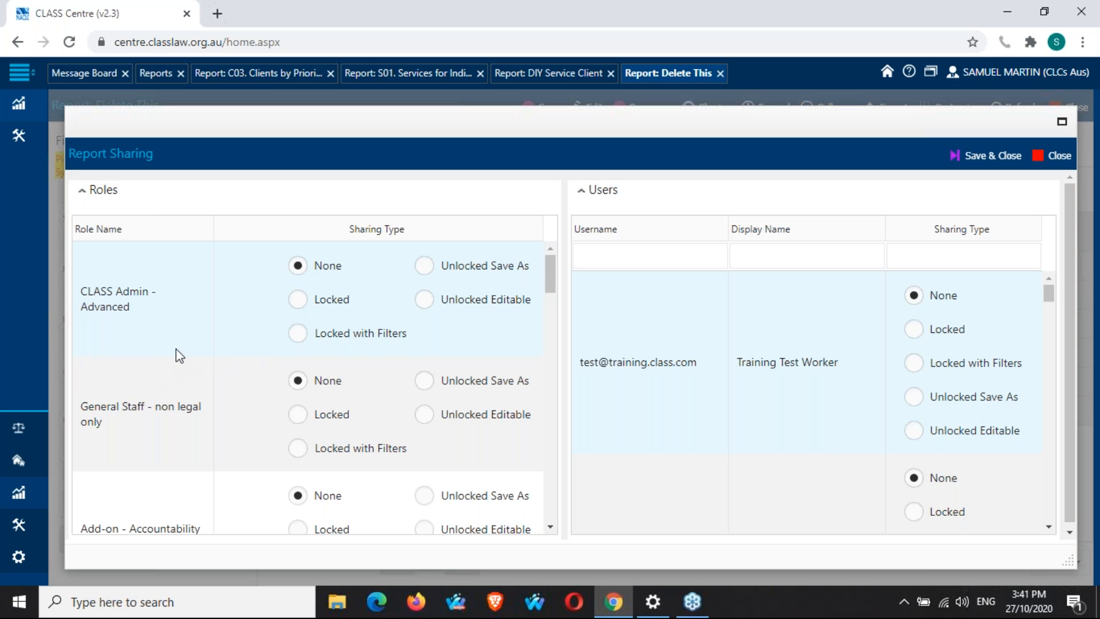
{"action": "scroll", "coordinate": [179, 356], "scroll_direction": "down", "scroll_amount": 3}
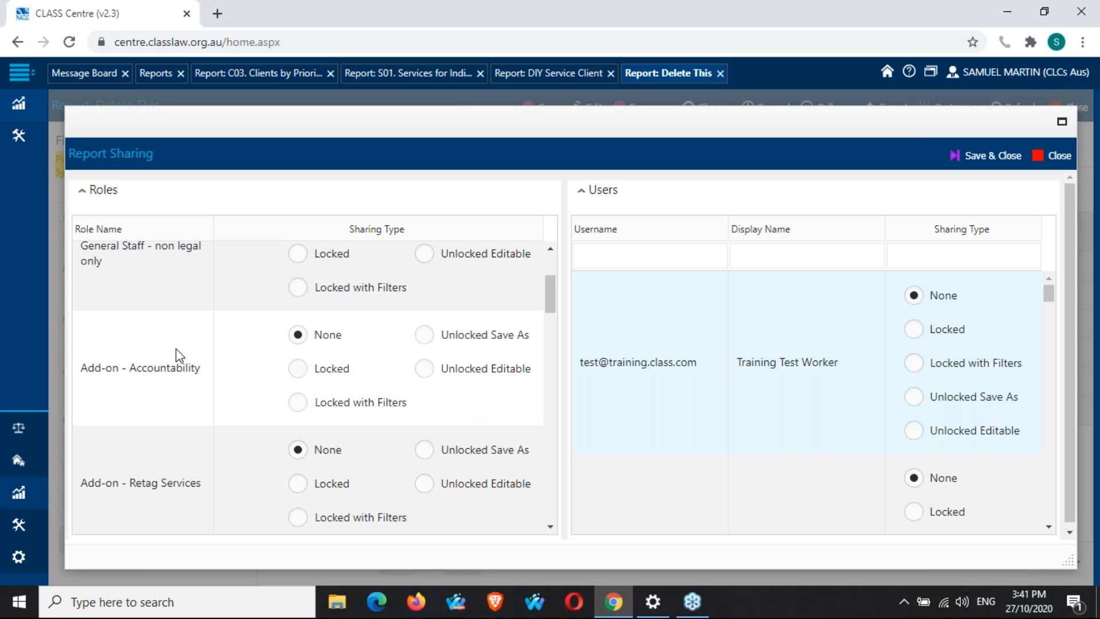
{"action": "scroll", "coordinate": [179, 356], "scroll_direction": "down", "scroll_amount": 12}
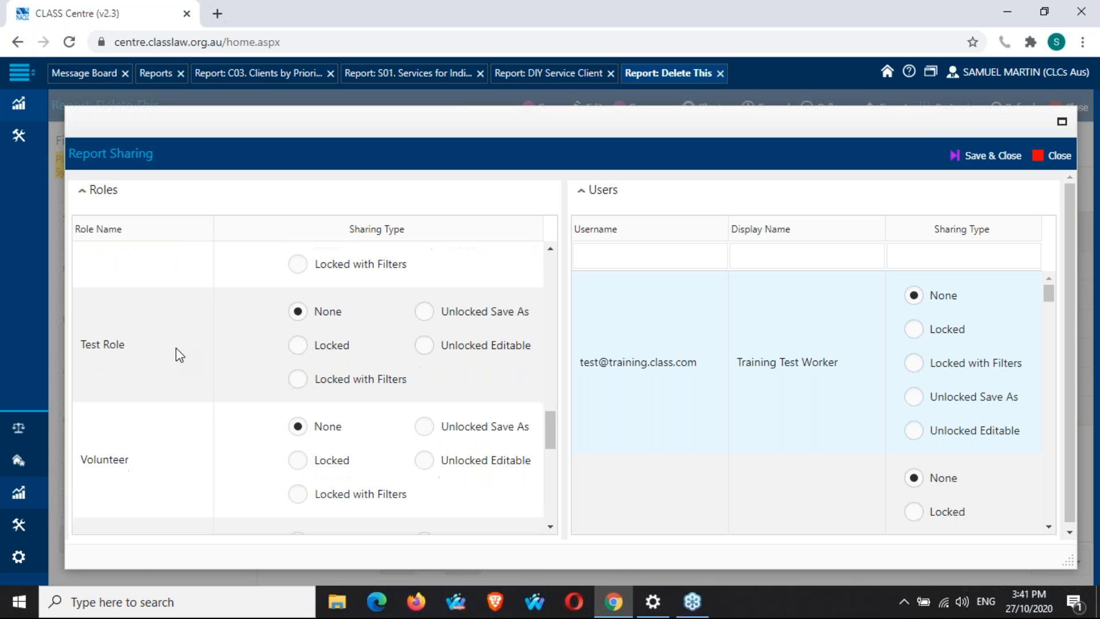
{"action": "scroll", "coordinate": [183, 353], "scroll_direction": "down", "scroll_amount": 3}
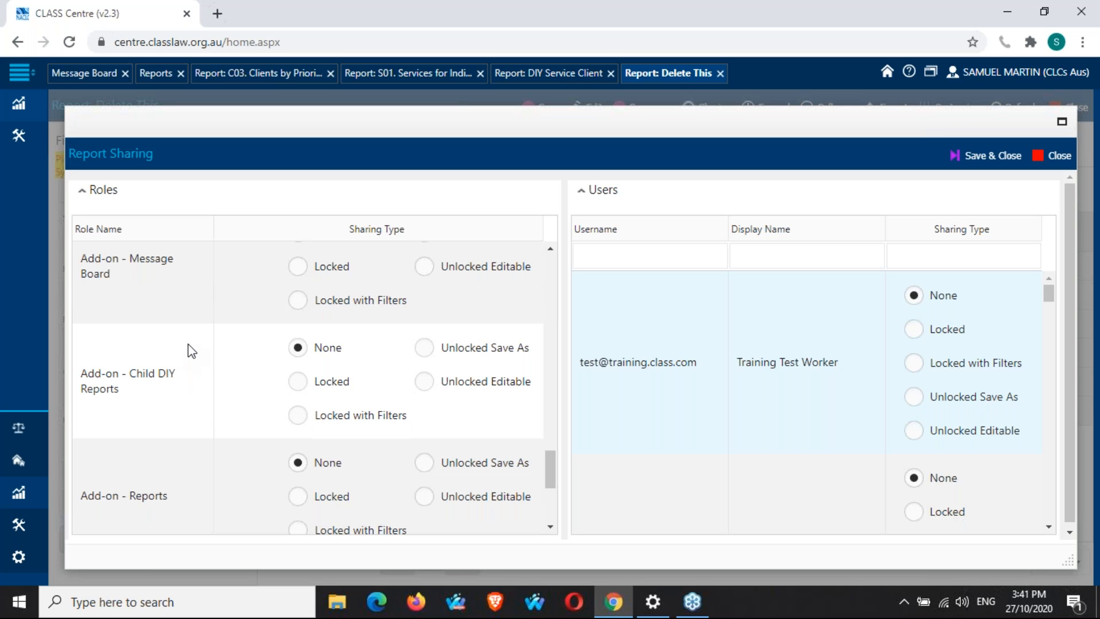
{"action": "scroll", "coordinate": [188, 344], "scroll_direction": "down", "scroll_amount": 4}
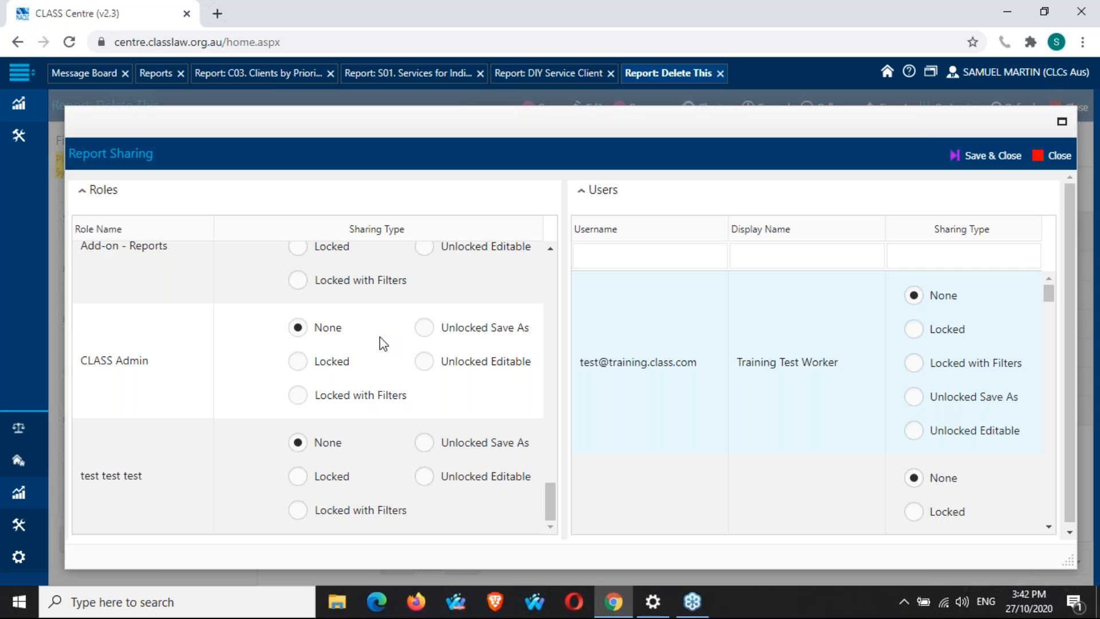
{"action": "left_click", "coordinate": [427, 360]}
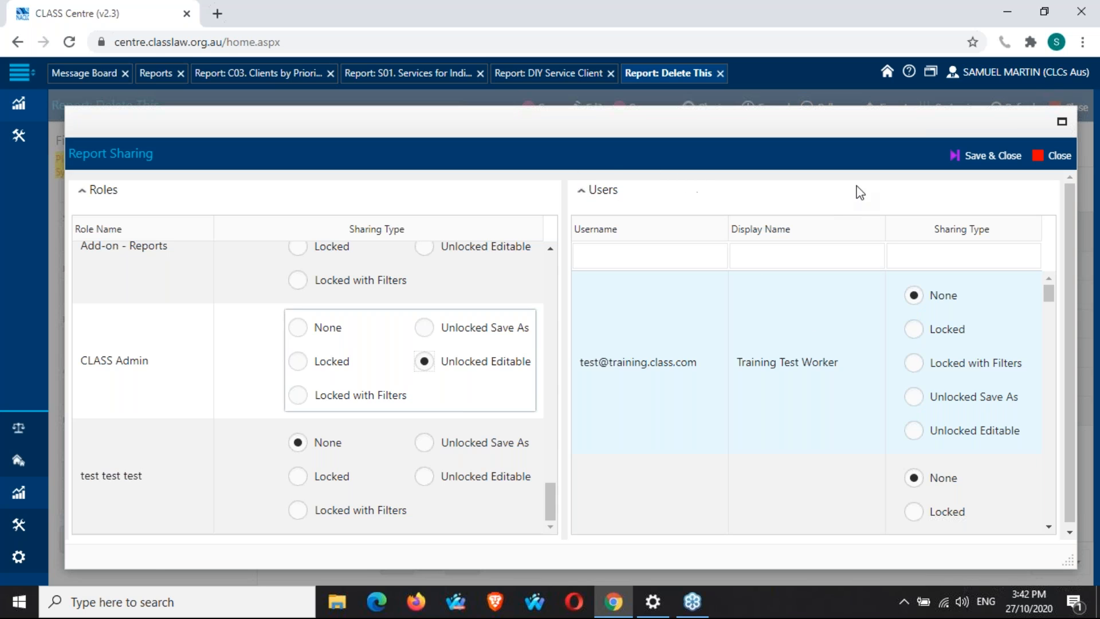
Set the signed-in user's own sharing type to Unlocked Editable in the users list.
{"action": "scroll", "coordinate": [865, 236], "scroll_direction": "down", "scroll_amount": 1}
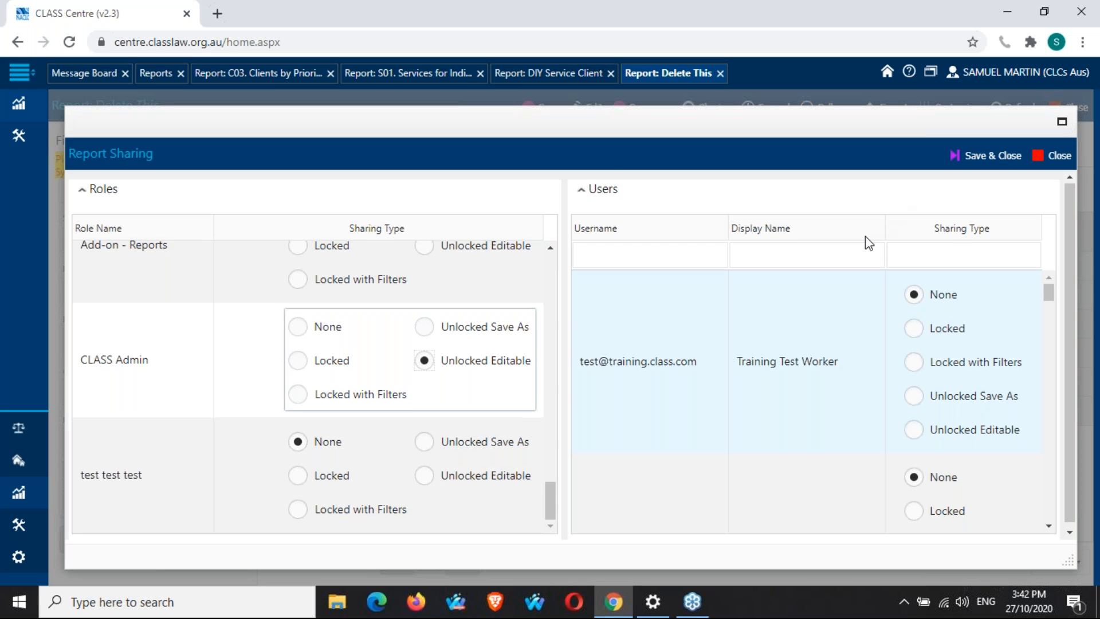
{"action": "scroll", "coordinate": [847, 310], "scroll_direction": "down", "scroll_amount": 3}
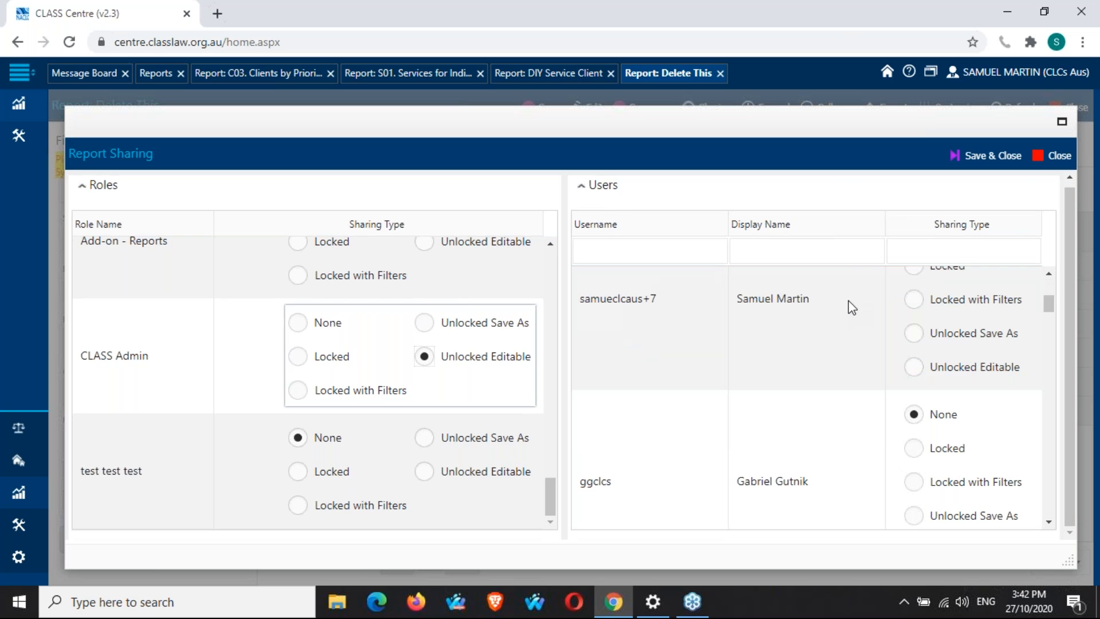
{"action": "scroll", "coordinate": [847, 306], "scroll_direction": "up", "scroll_amount": 1}
{"action": "left_click_drag", "start_coordinate": [658, 381], "coordinate": [581, 393]}
{"action": "left_click", "coordinate": [774, 418]}
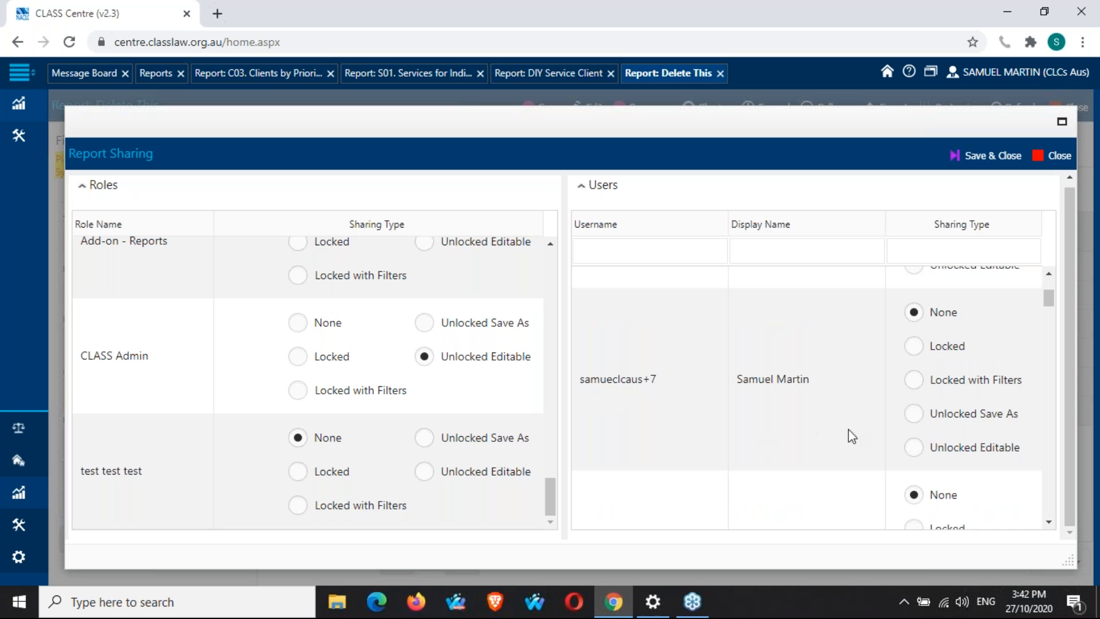
{"action": "left_click", "coordinate": [912, 448]}
Scroll through the remaining users, then save and close the sharing settings.
{"action": "scroll", "coordinate": [837, 339], "scroll_direction": "down", "scroll_amount": 4}
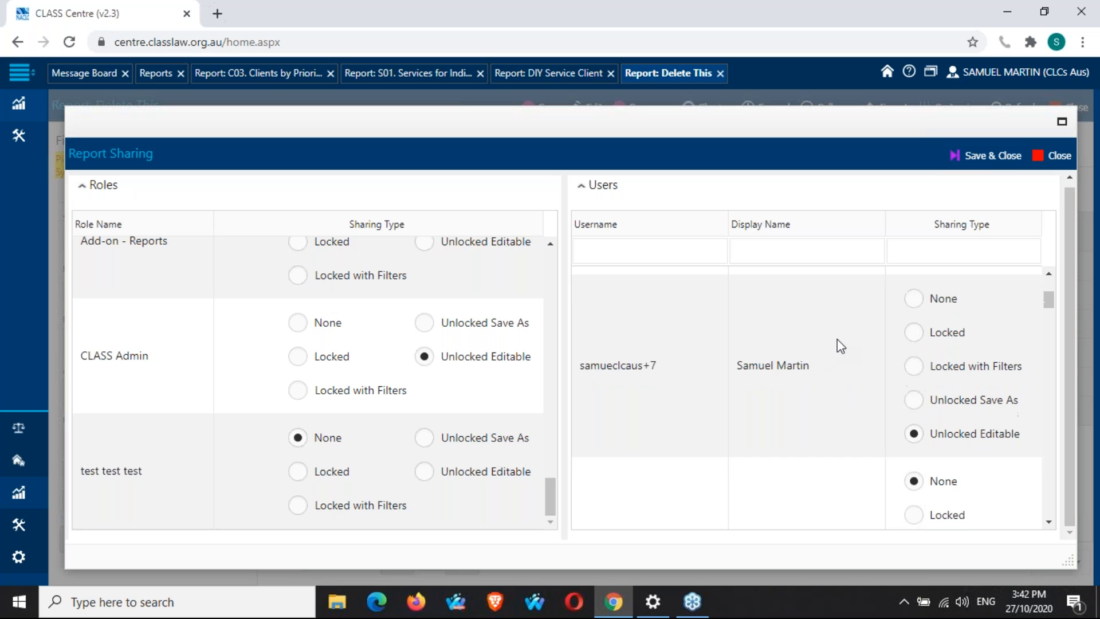
{"action": "scroll", "coordinate": [837, 340], "scroll_direction": "down", "scroll_amount": 1}
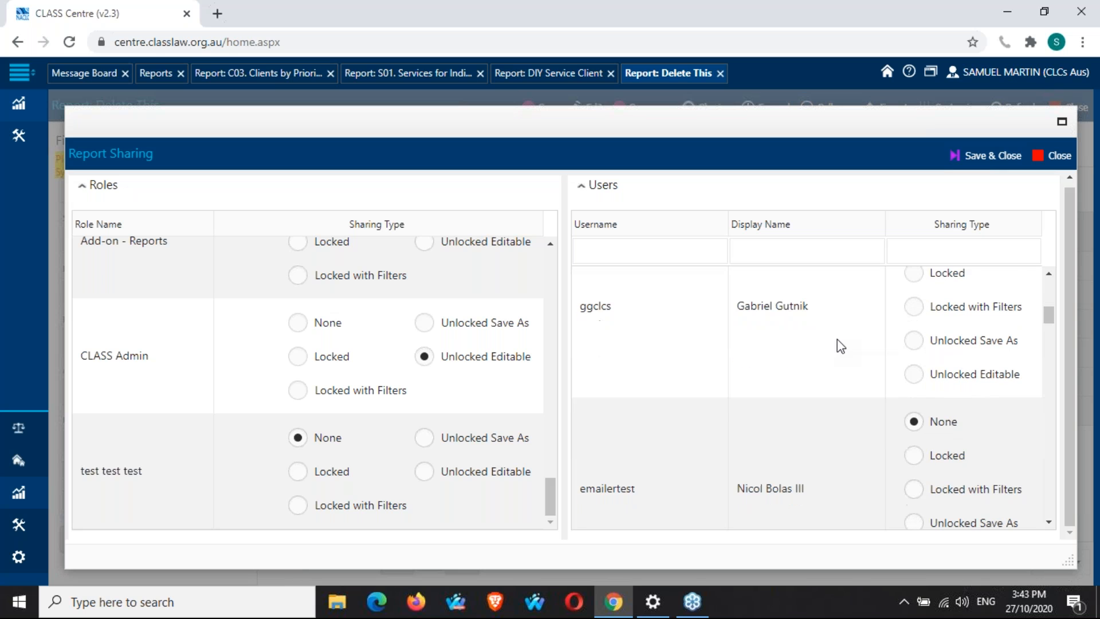
{"action": "scroll", "coordinate": [837, 339], "scroll_direction": "down", "scroll_amount": 3}
{"action": "scroll", "coordinate": [837, 340], "scroll_direction": "down", "scroll_amount": 3}
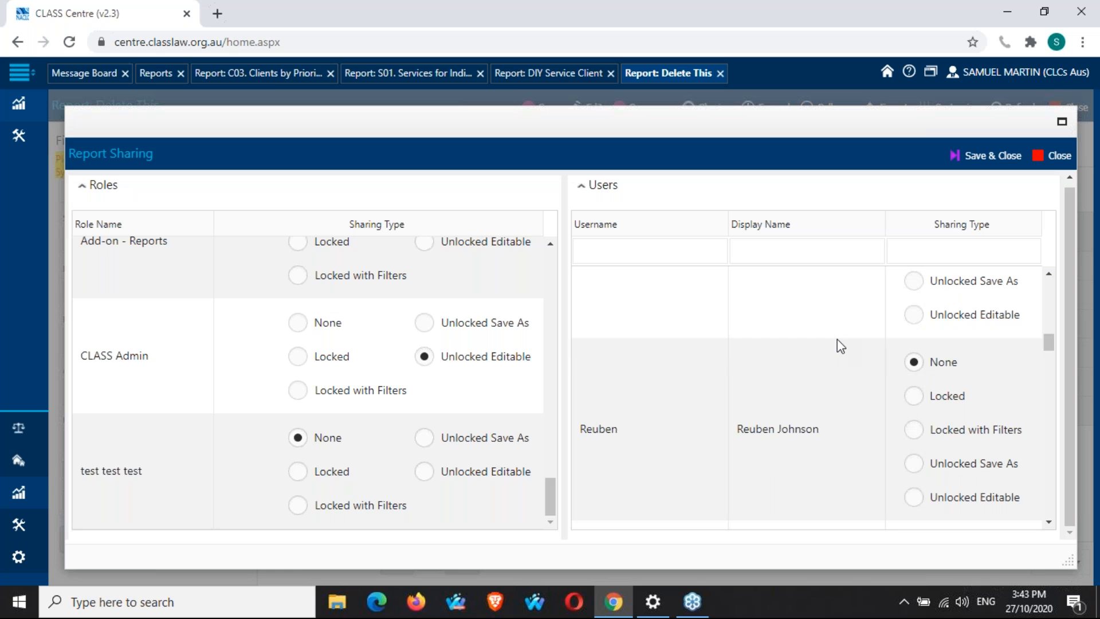
{"action": "scroll", "coordinate": [838, 339], "scroll_direction": "up", "scroll_amount": 1}
{"action": "left_click", "coordinate": [915, 143]}
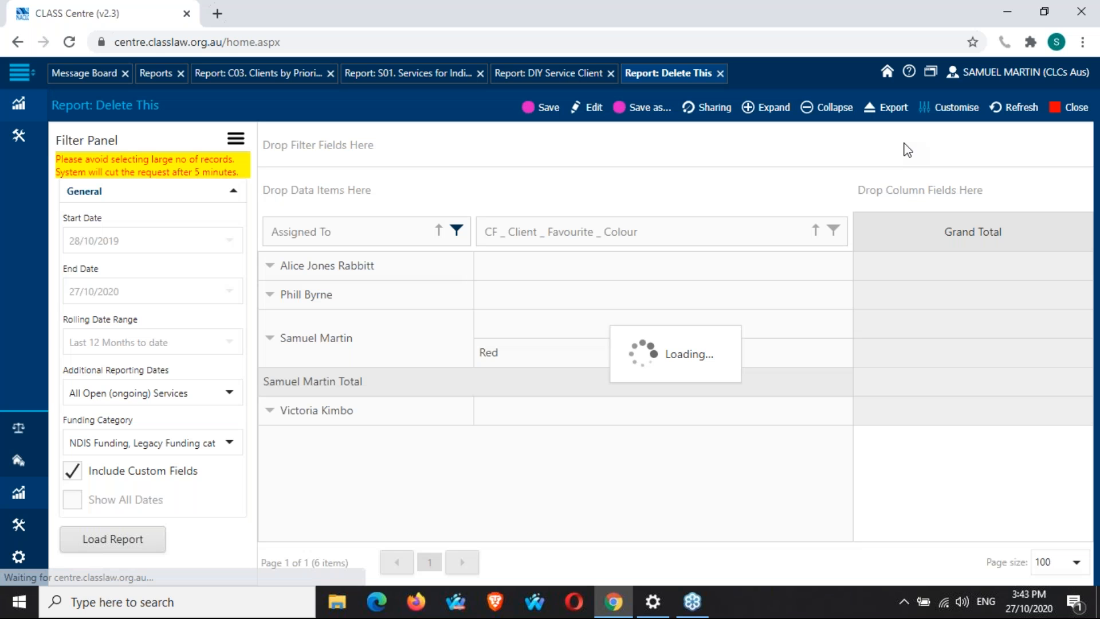
Return to the reports list, refresh it, and expand the side navigation menu.
{"action": "left_click", "coordinate": [158, 74]}
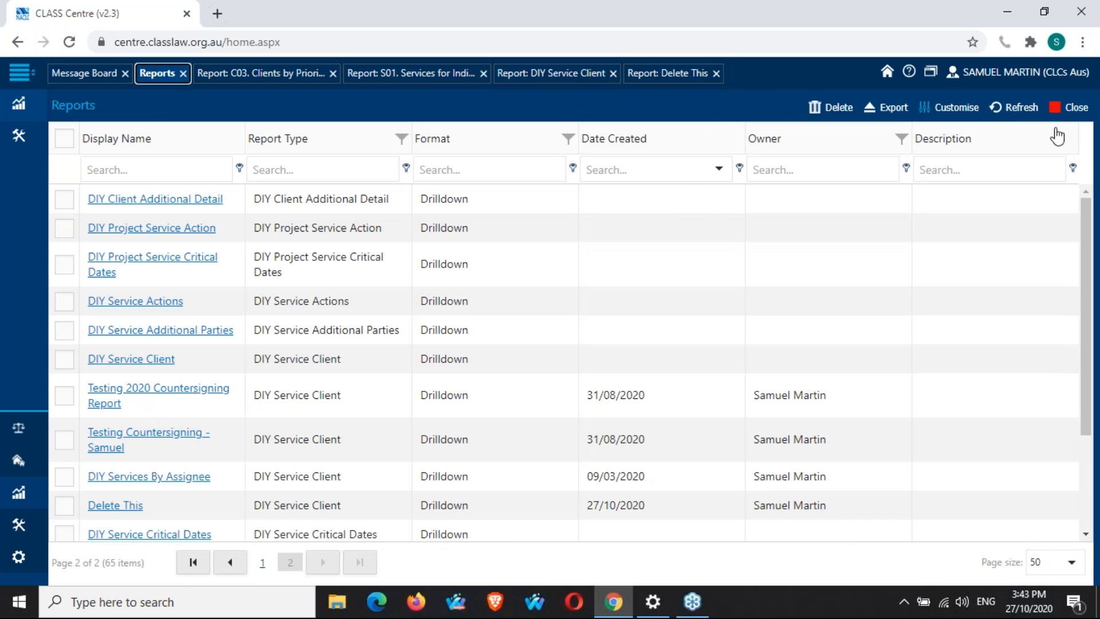
{"action": "left_click", "coordinate": [1020, 108]}
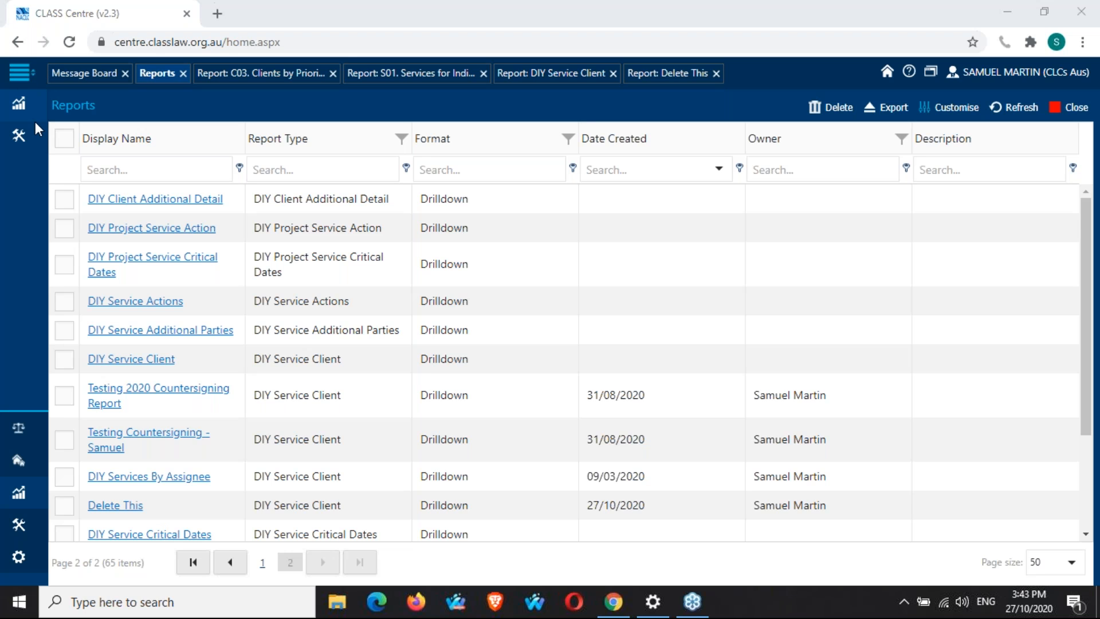
{"action": "left_click", "coordinate": [22, 71]}
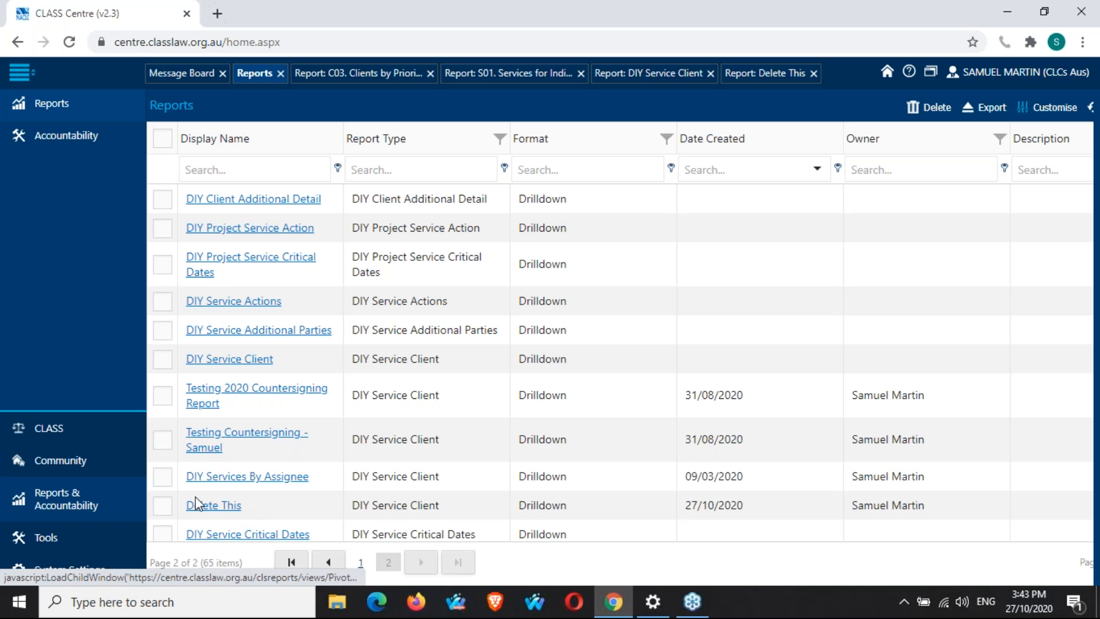
Switch to the Delete This report and back to the reports list, scrolling through the saved reports.
{"action": "left_click", "coordinate": [777, 81]}
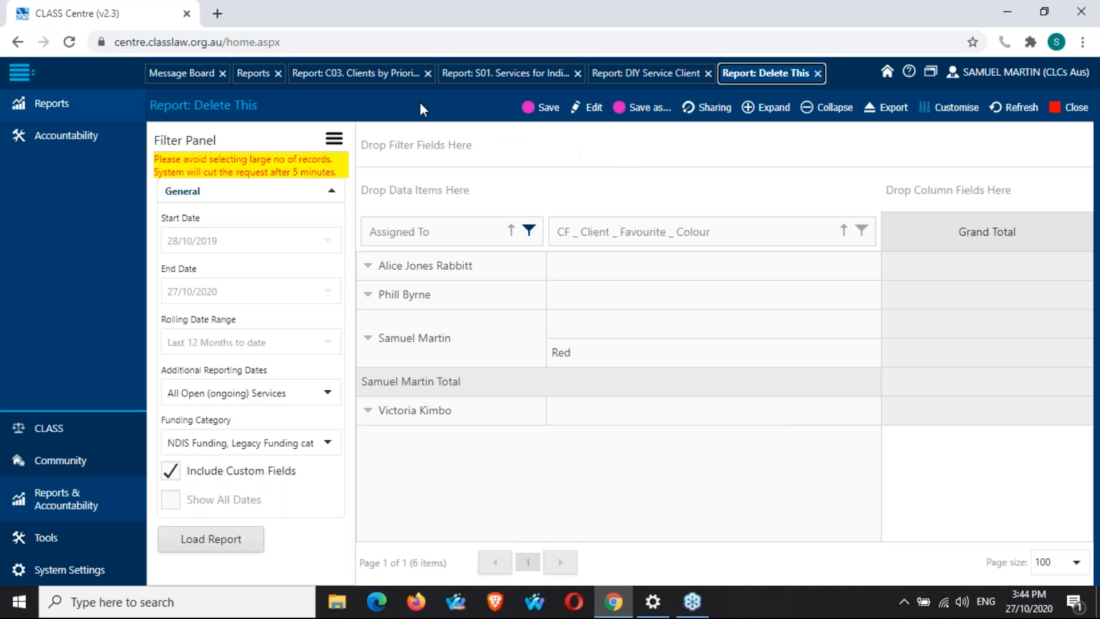
{"action": "left_click", "coordinate": [256, 77]}
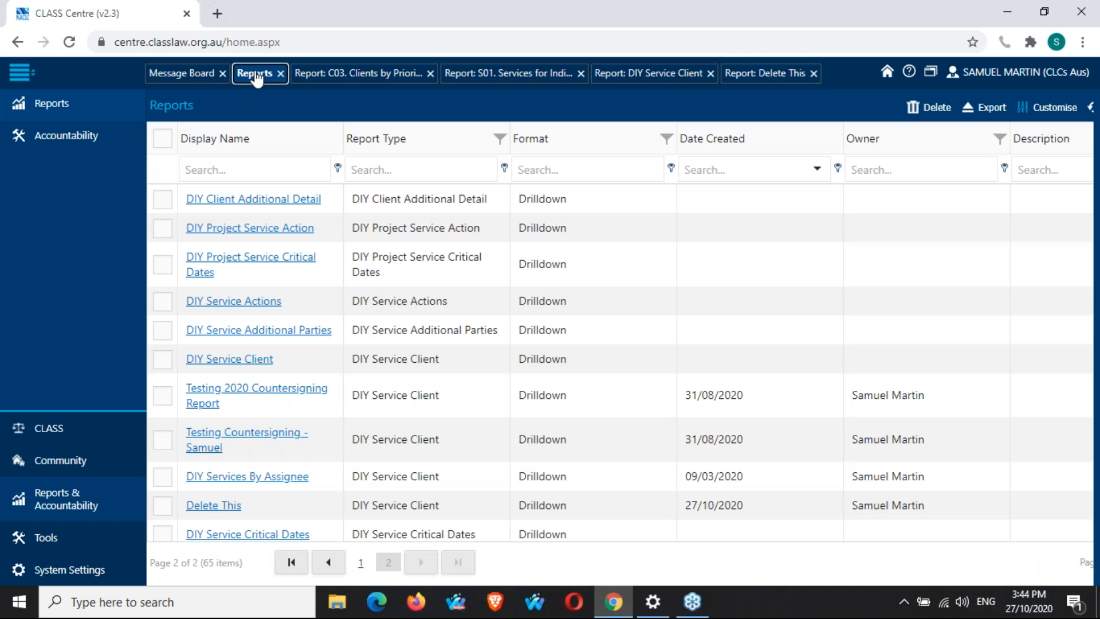
{"action": "scroll", "coordinate": [309, 340], "scroll_direction": "down", "scroll_amount": 2}
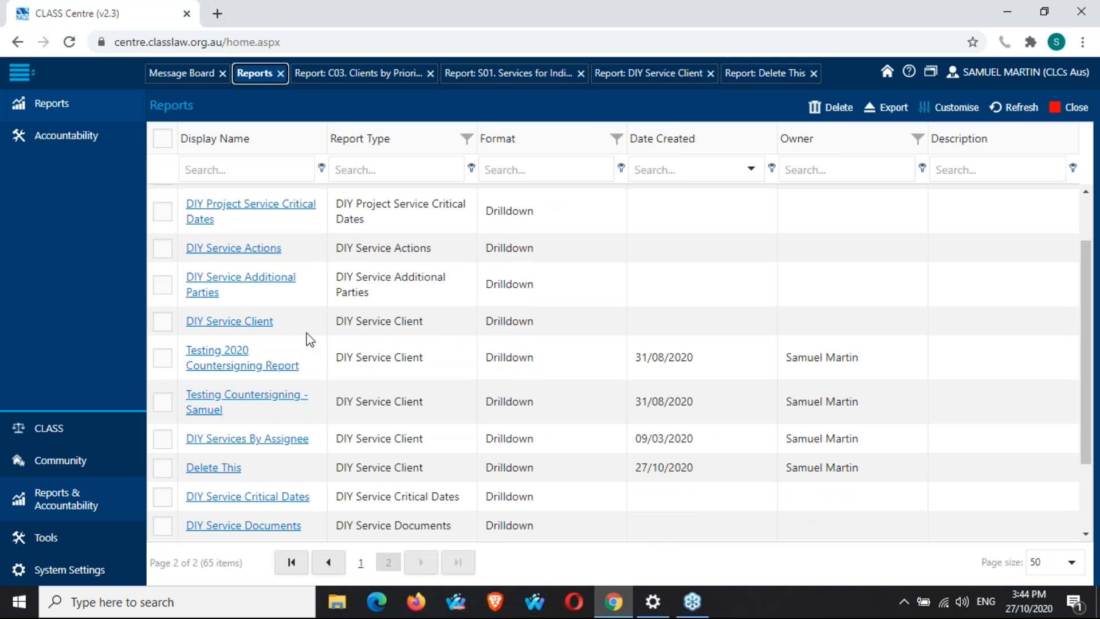
{"action": "scroll", "coordinate": [310, 340], "scroll_direction": "down", "scroll_amount": 3}
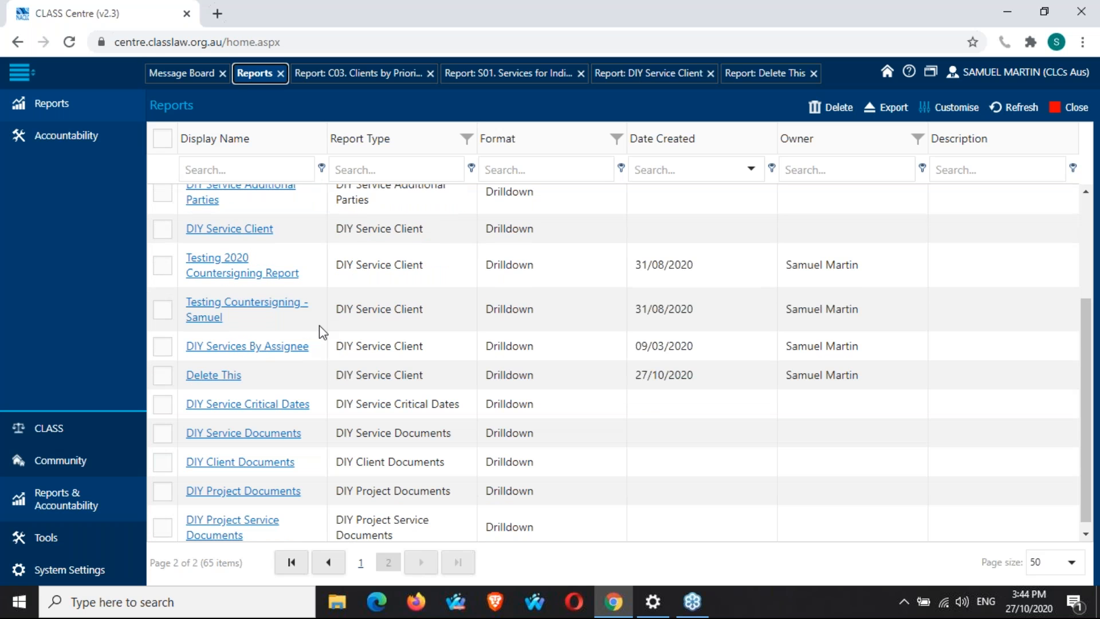
{"action": "scroll", "coordinate": [319, 326], "scroll_direction": "down", "scroll_amount": 1}
{"action": "scroll", "coordinate": [319, 326], "scroll_direction": "up", "scroll_amount": 5}
{"action": "scroll", "coordinate": [318, 325], "scroll_direction": "up", "scroll_amount": 1}
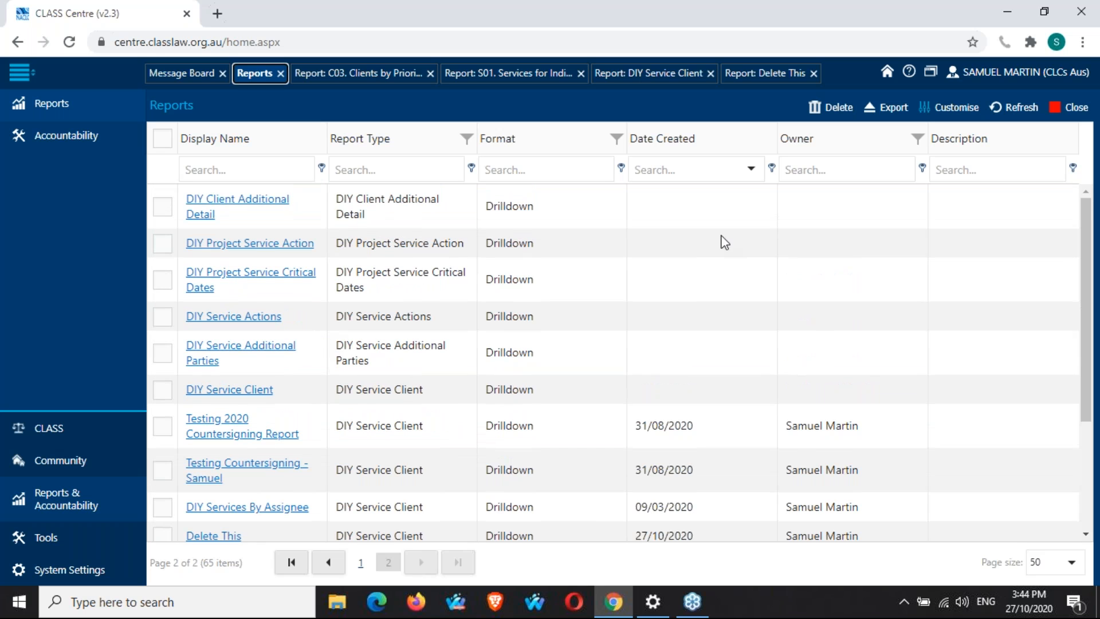
Open the help page in a new browser tab and switch back to the CLASS Centre tab.
{"action": "left_click", "coordinate": [909, 72]}
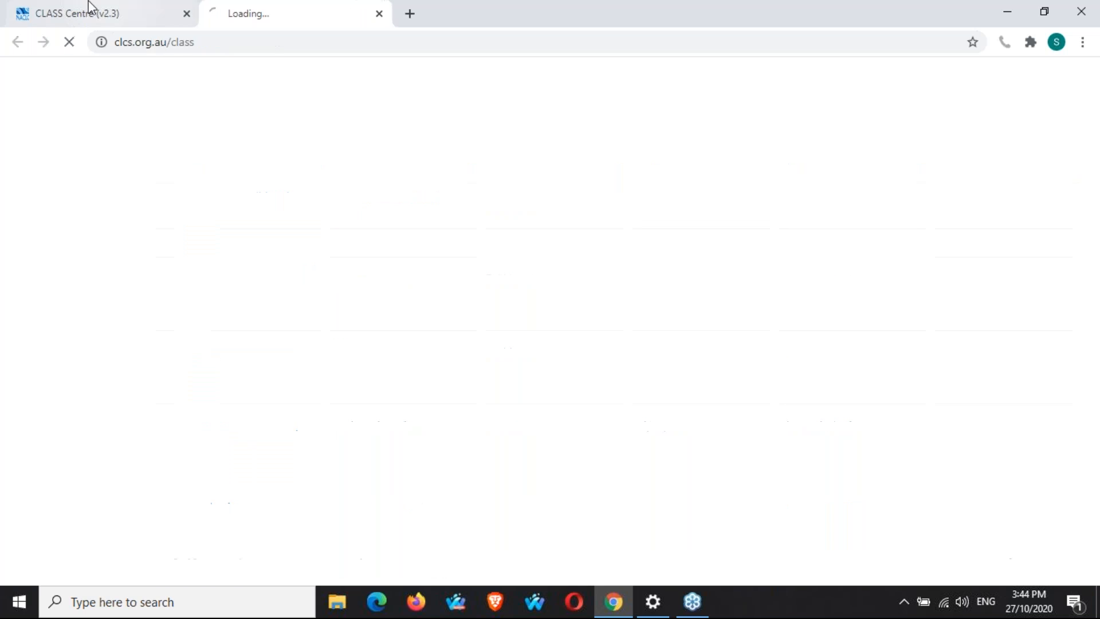
{"action": "left_click", "coordinate": [81, 7]}
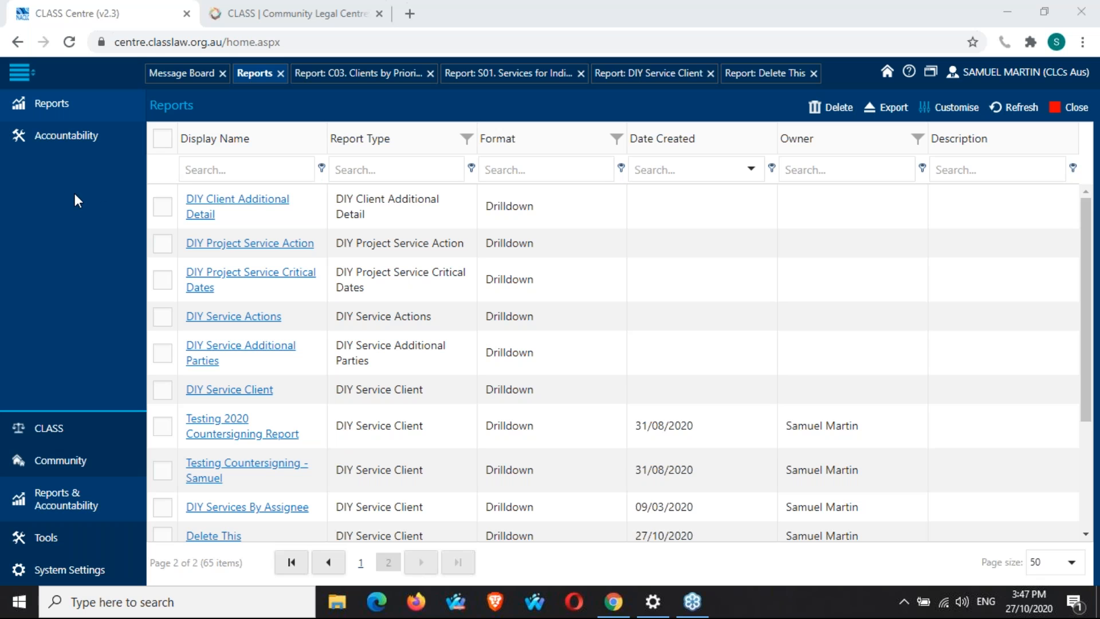
{"action": "left_click", "coordinate": [298, 6]}
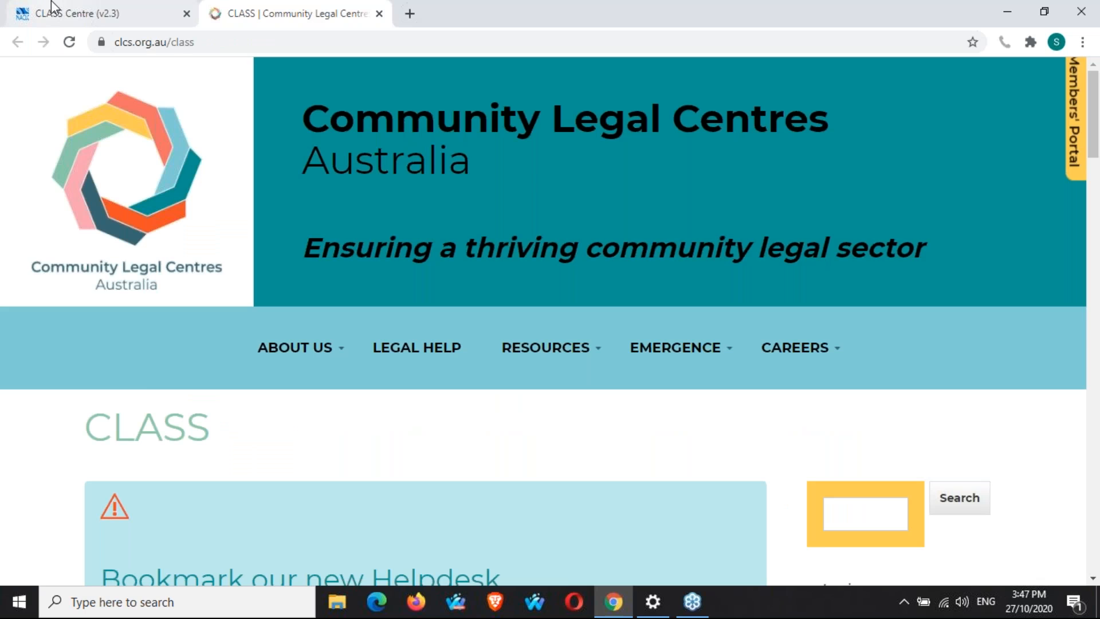
{"action": "left_click", "coordinate": [52, 8]}
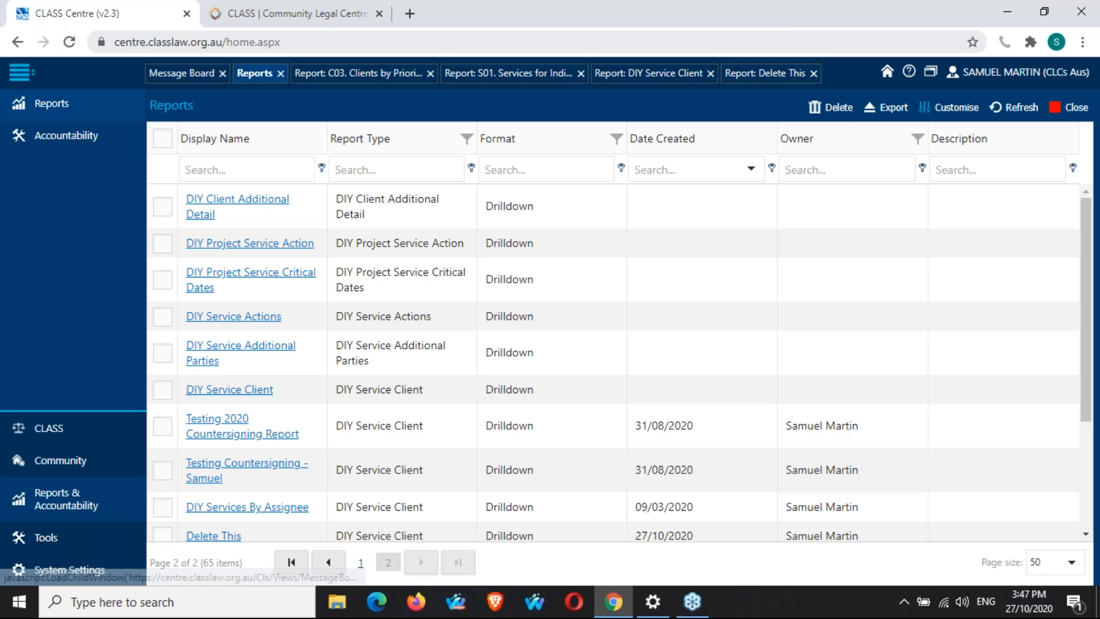
Switch to the CLASS help page tab and scroll through its helpdesk information.
{"action": "left_click", "coordinate": [295, 13]}
{"action": "scroll", "coordinate": [1036, 404], "scroll_direction": "down", "scroll_amount": 1}
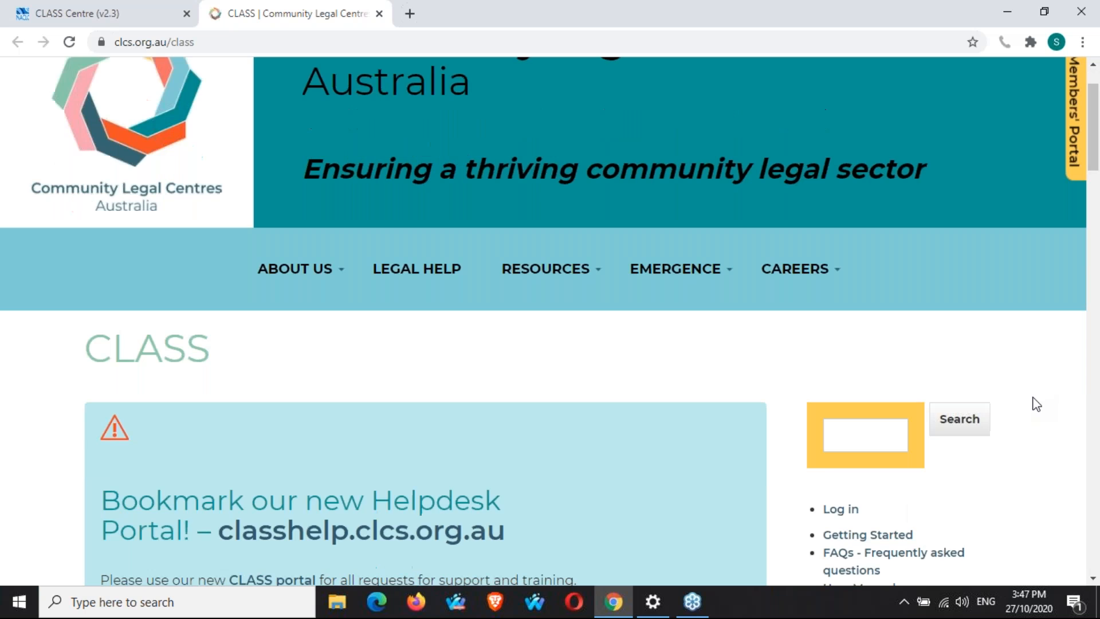
{"action": "scroll", "coordinate": [1036, 404], "scroll_direction": "down", "scroll_amount": 1}
{"action": "scroll", "coordinate": [1036, 404], "scroll_direction": "down", "scroll_amount": 3}
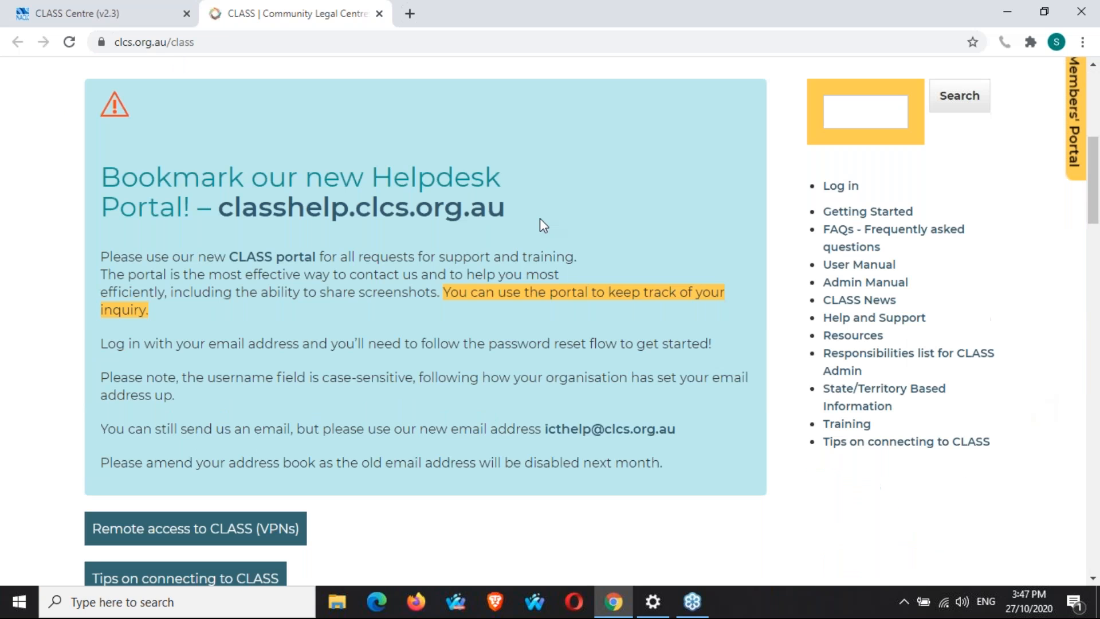
Open the classhelp.clcs.org.au helpdesk portal link in a new tab, glance at it, and return to the CLASS page.
{"action": "middle_click", "coordinate": [472, 210]}
{"action": "left_click", "coordinate": [503, 12]}
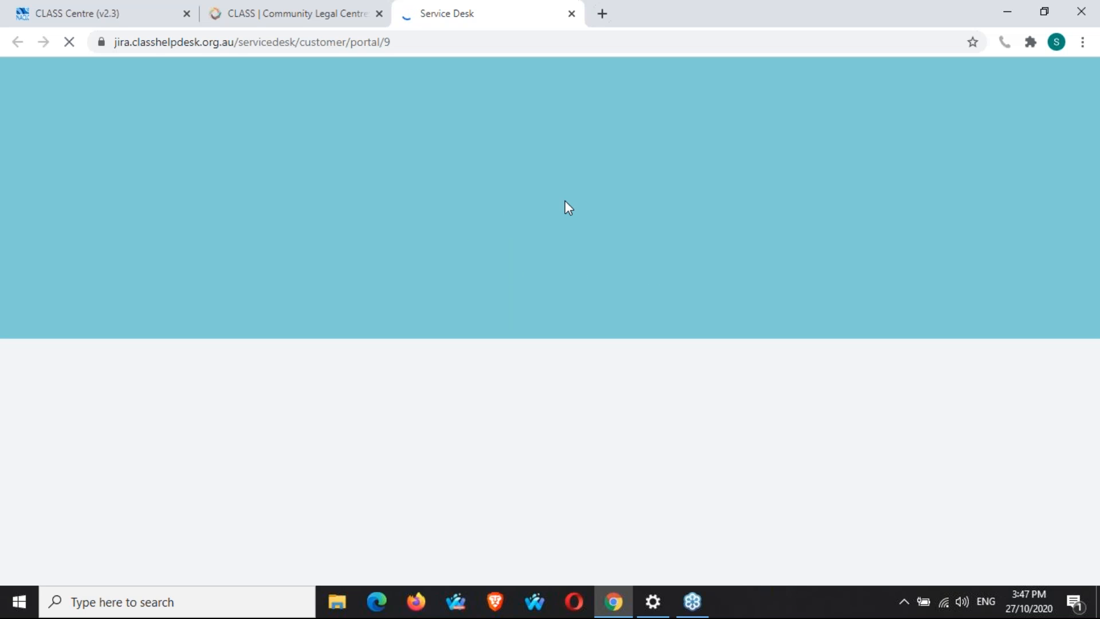
{"action": "left_click", "coordinate": [310, 17]}
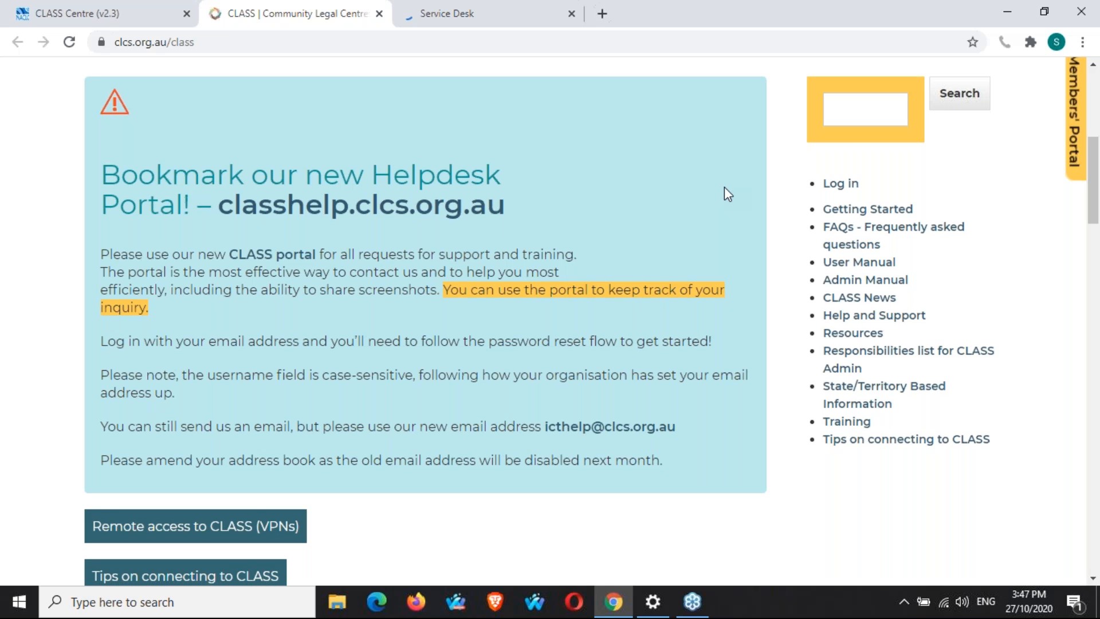
{"action": "scroll", "coordinate": [743, 189], "scroll_direction": "down", "scroll_amount": 1}
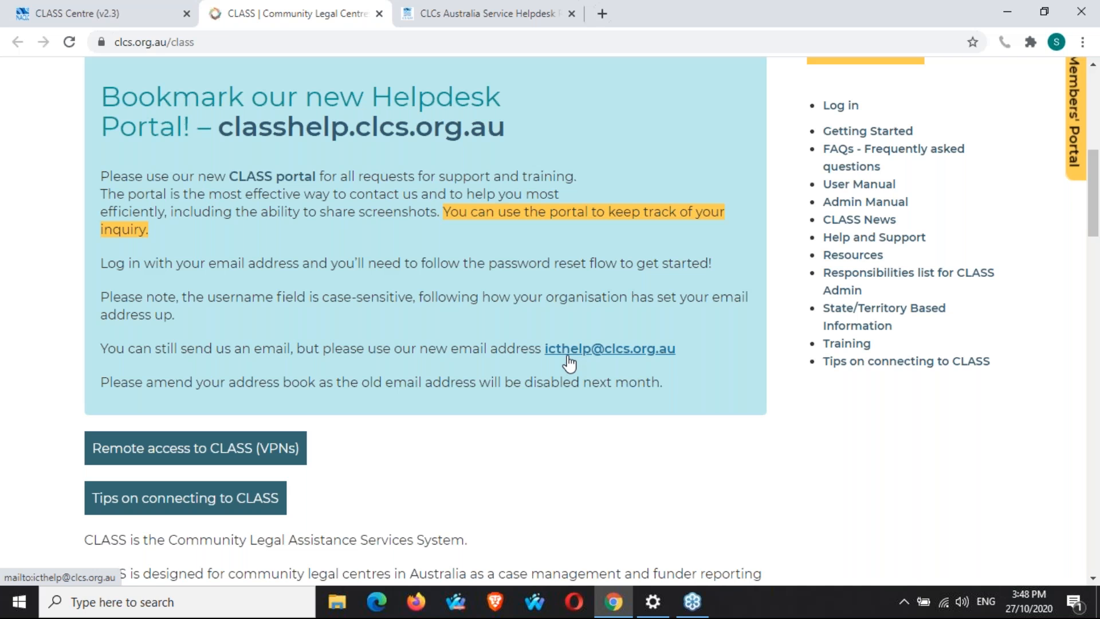
Browse the helpdesk portal's request categories under General and CLASS.
{"action": "left_click", "coordinate": [513, 7]}
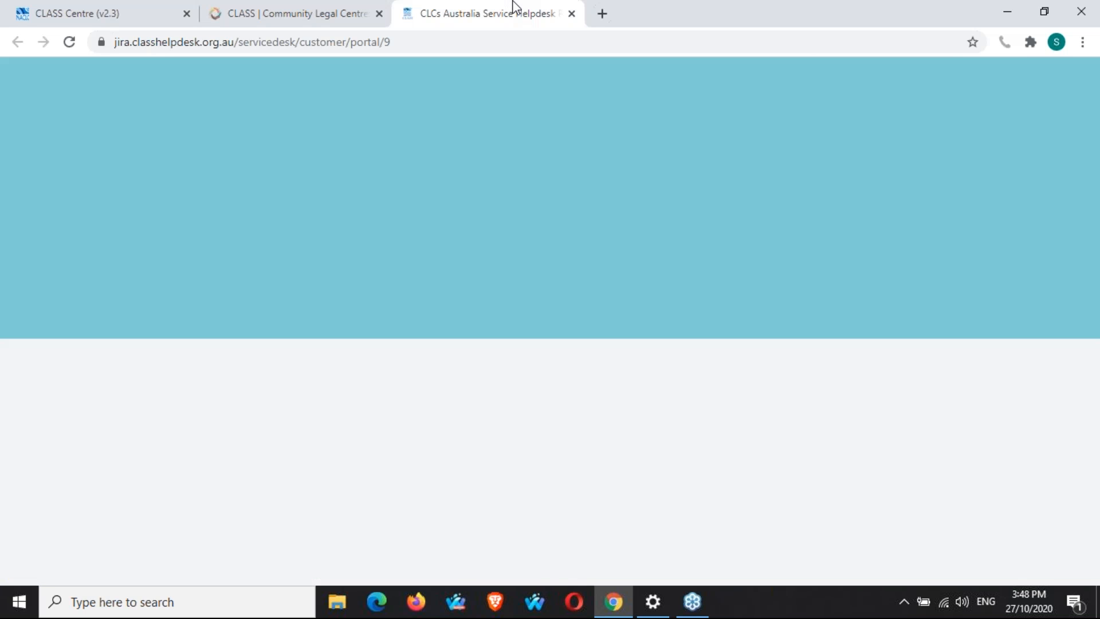
{"action": "scroll", "coordinate": [899, 288], "scroll_direction": "down", "scroll_amount": 1}
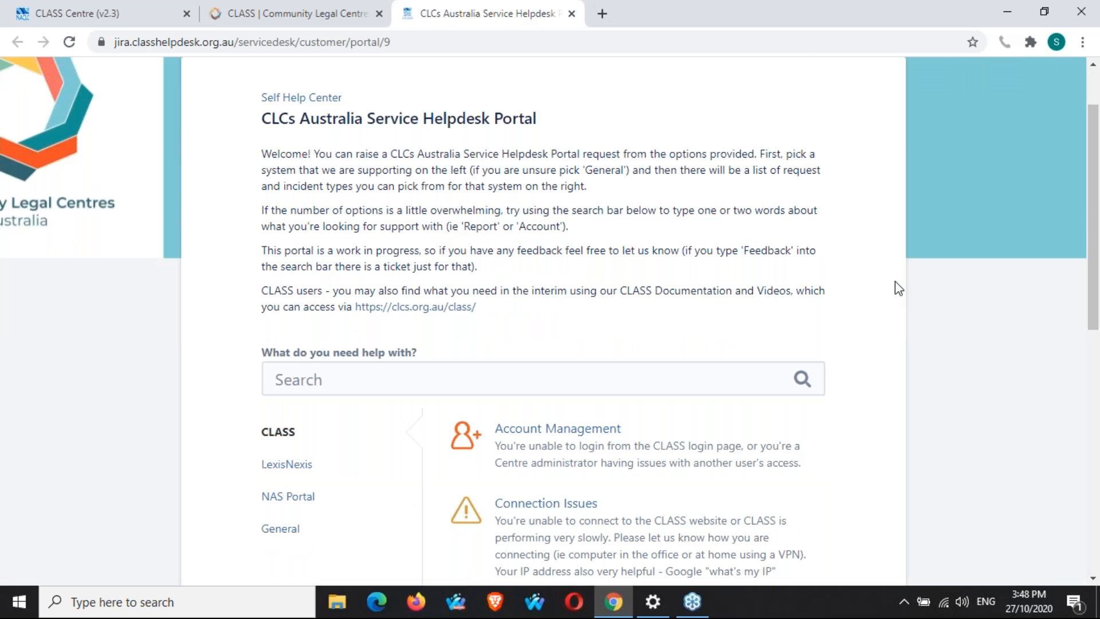
{"action": "scroll", "coordinate": [898, 289], "scroll_direction": "down", "scroll_amount": 1}
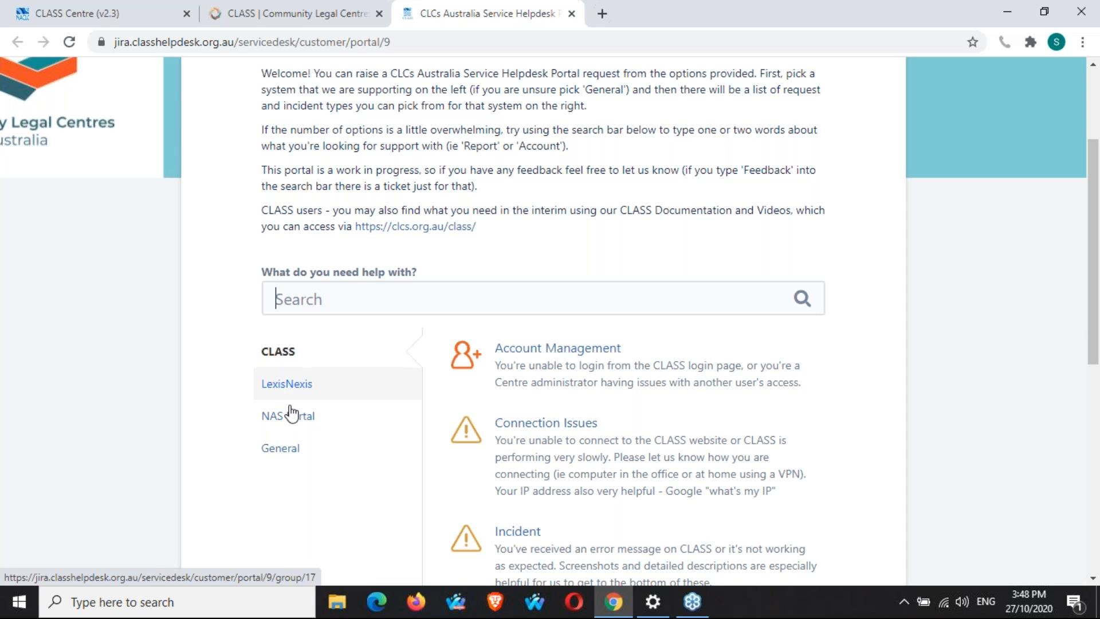
{"action": "left_click", "coordinate": [281, 448]}
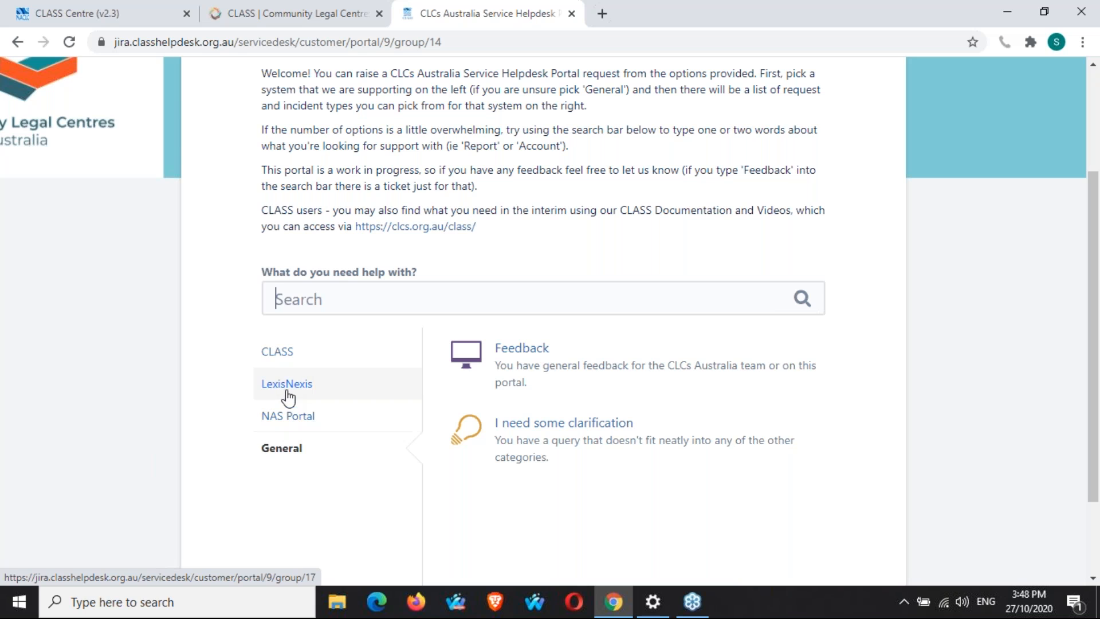
{"action": "left_click", "coordinate": [278, 353]}
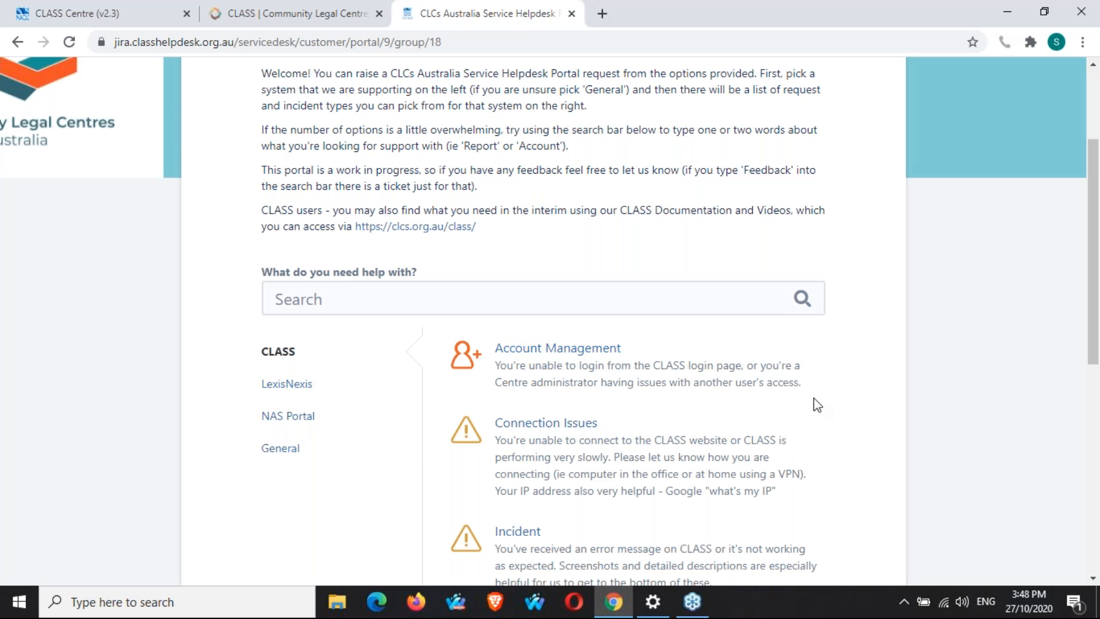
{"action": "scroll", "coordinate": [825, 406], "scroll_direction": "down", "scroll_amount": 1}
{"action": "scroll", "coordinate": [842, 405], "scroll_direction": "down", "scroll_amount": 4}
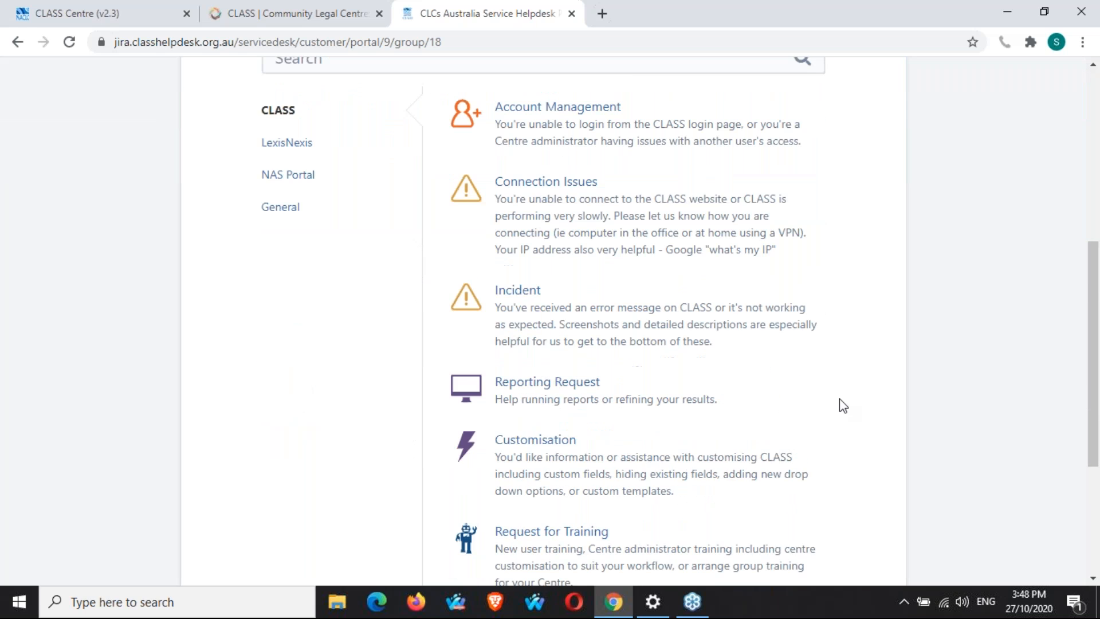
{"action": "scroll", "coordinate": [842, 405], "scroll_direction": "down", "scroll_amount": 1}
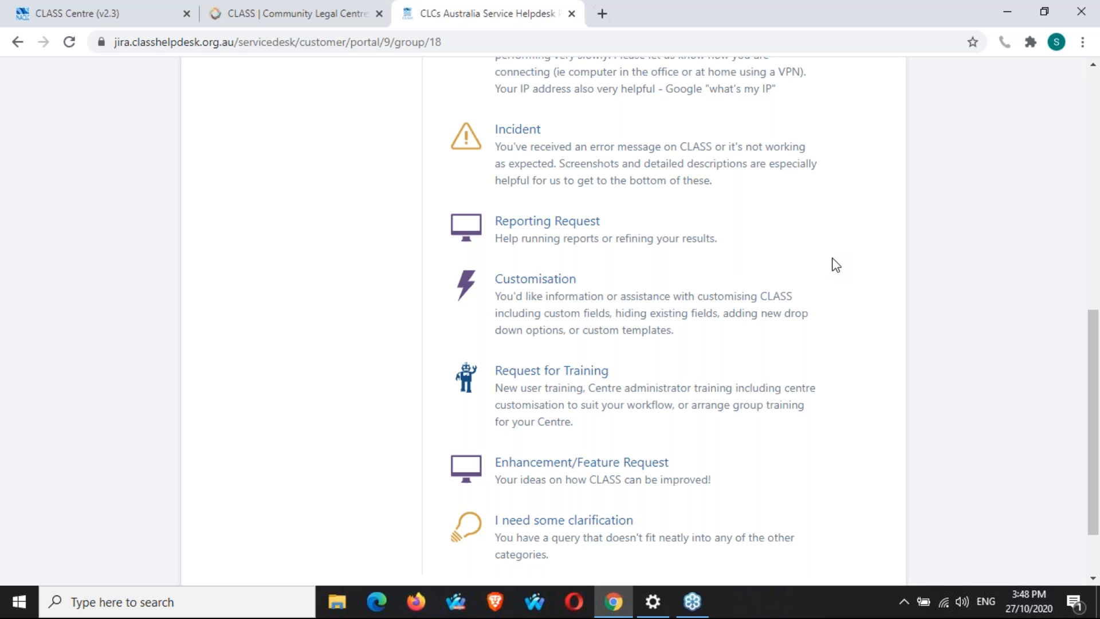
Return to the CLASS help page and open the Emergence Webinars page in a new tab.
{"action": "left_click", "coordinate": [311, 18]}
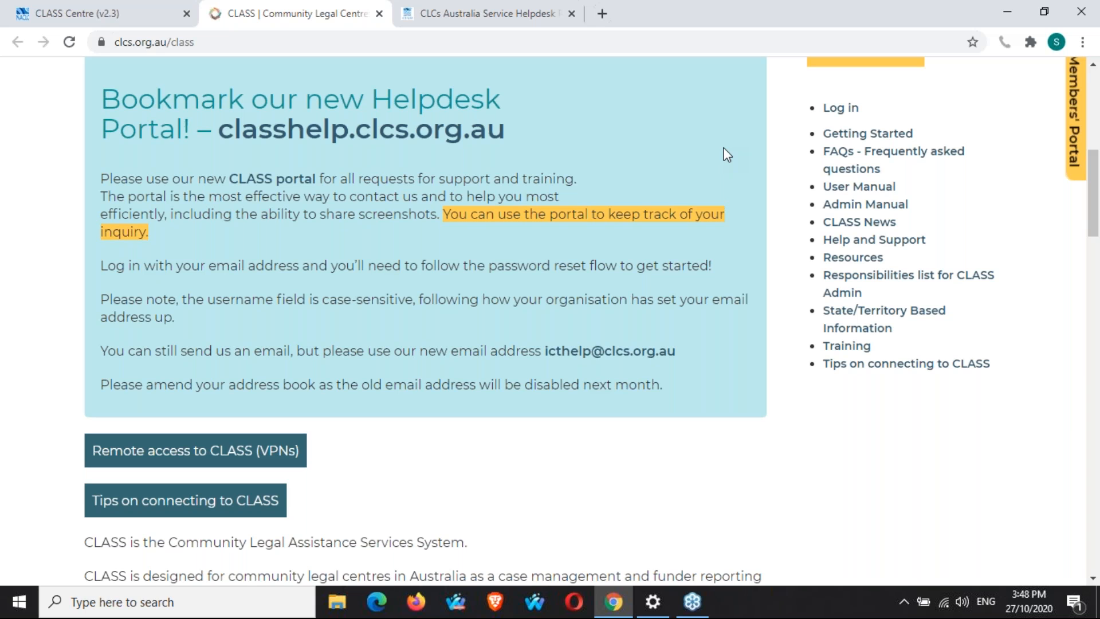
{"action": "scroll", "coordinate": [732, 160], "scroll_direction": "up", "scroll_amount": 1}
{"action": "scroll", "coordinate": [735, 162], "scroll_direction": "up", "scroll_amount": 1}
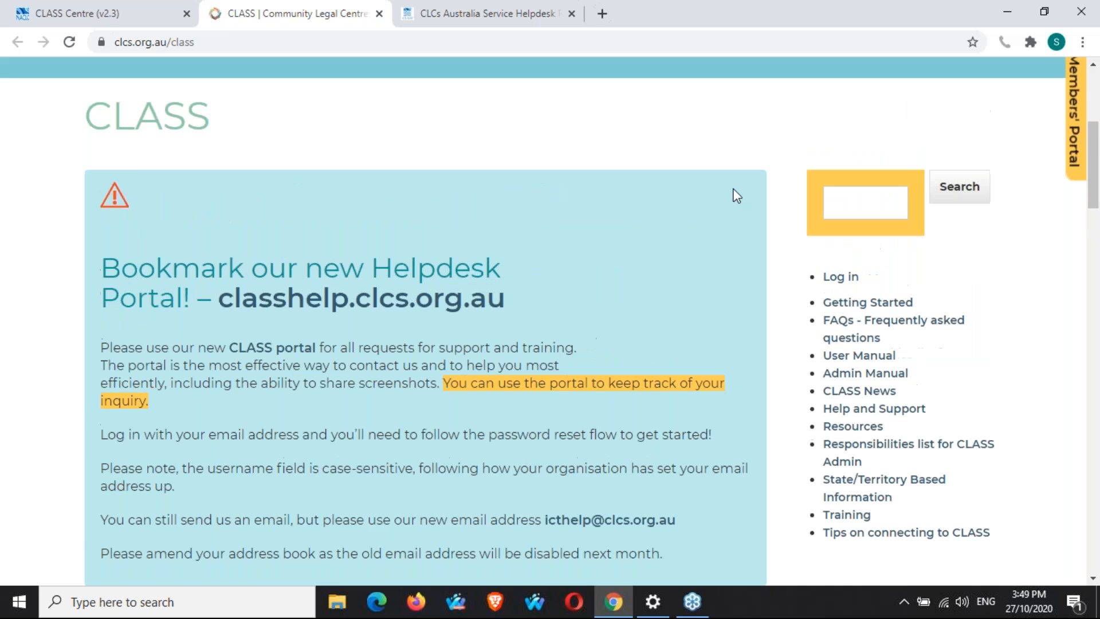
{"action": "scroll", "coordinate": [737, 196], "scroll_direction": "up", "scroll_amount": 1}
{"action": "mouse_move", "coordinate": [697, 111]}
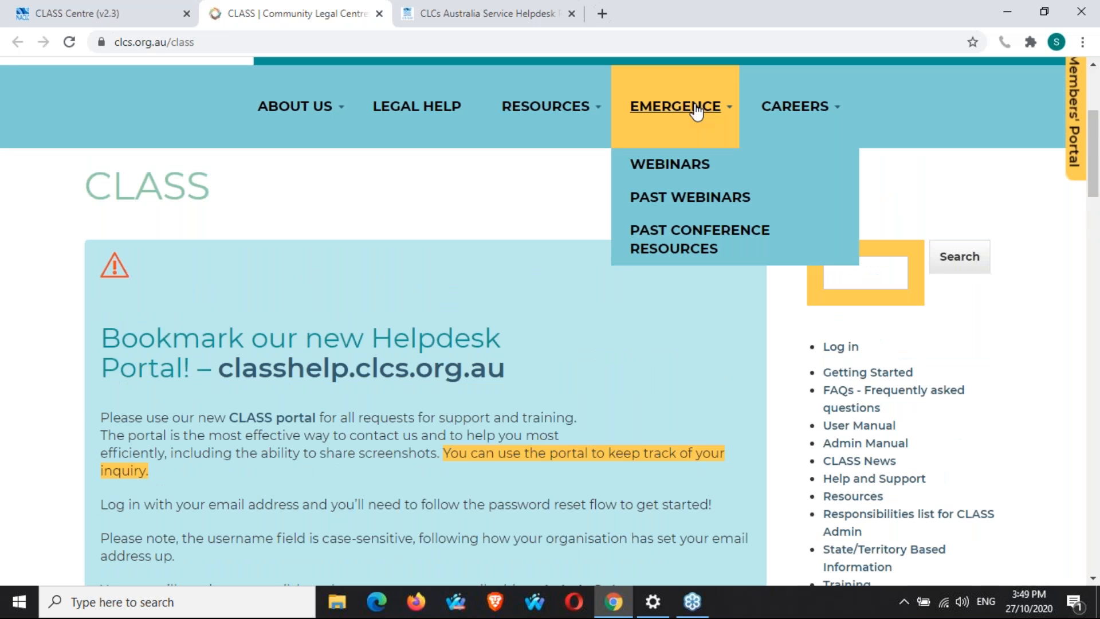
{"action": "middle_click", "coordinate": [669, 165]}
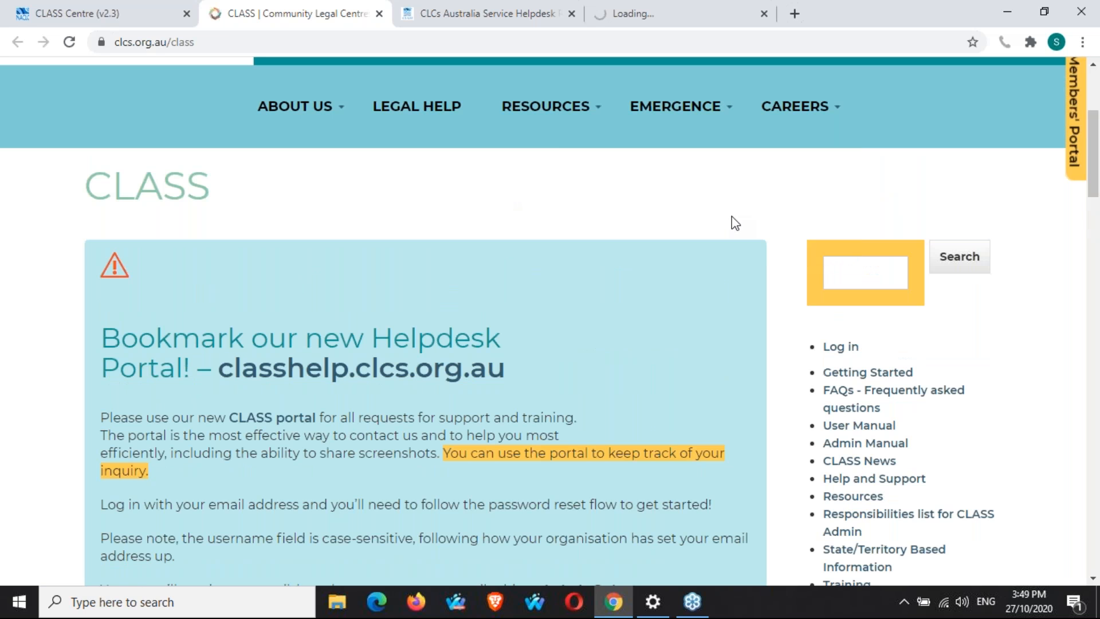
{"action": "scroll", "coordinate": [731, 216], "scroll_direction": "down", "scroll_amount": 2}
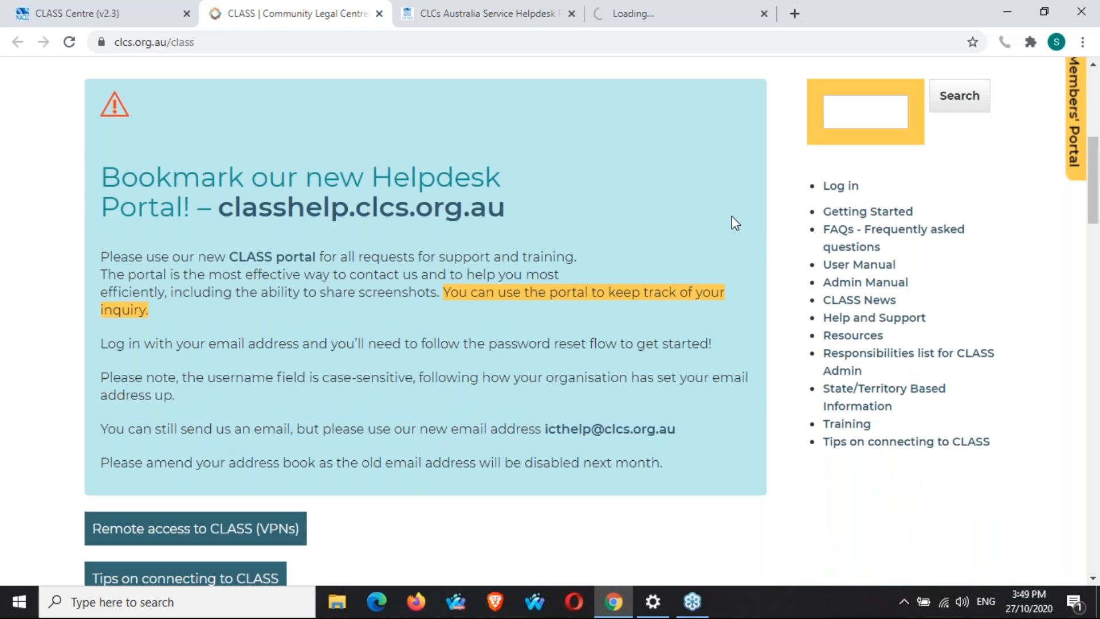
Switch back to CLASS Centre, close the Delete This report tab, and go to the DIY Service Client report.
{"action": "key", "text": "ctrl+shift+Tab"}
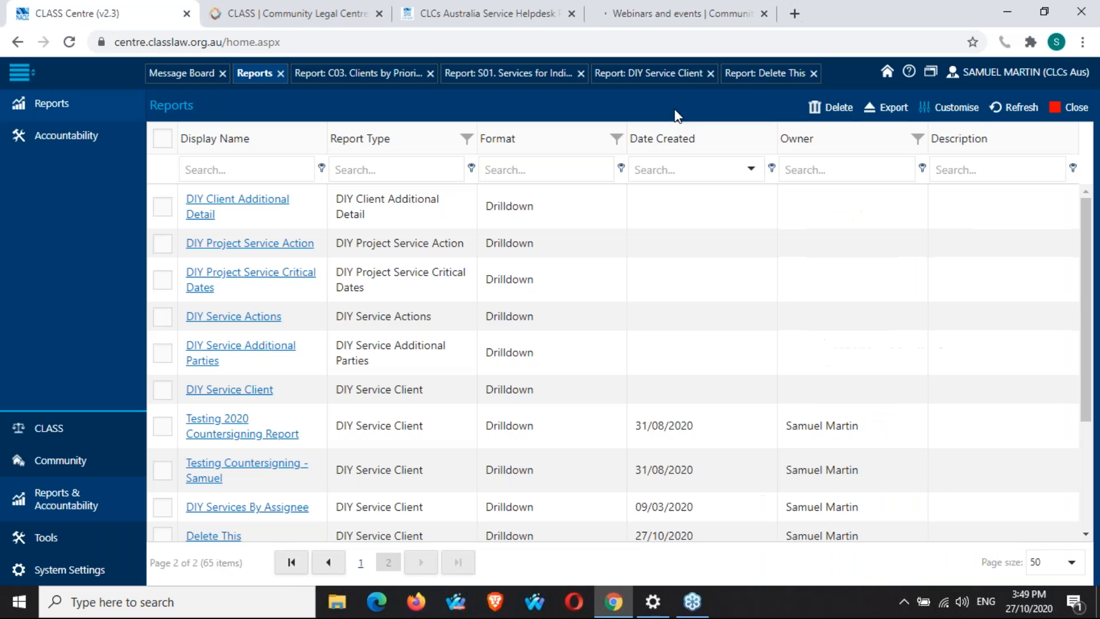
{"action": "left_click", "coordinate": [818, 74]}
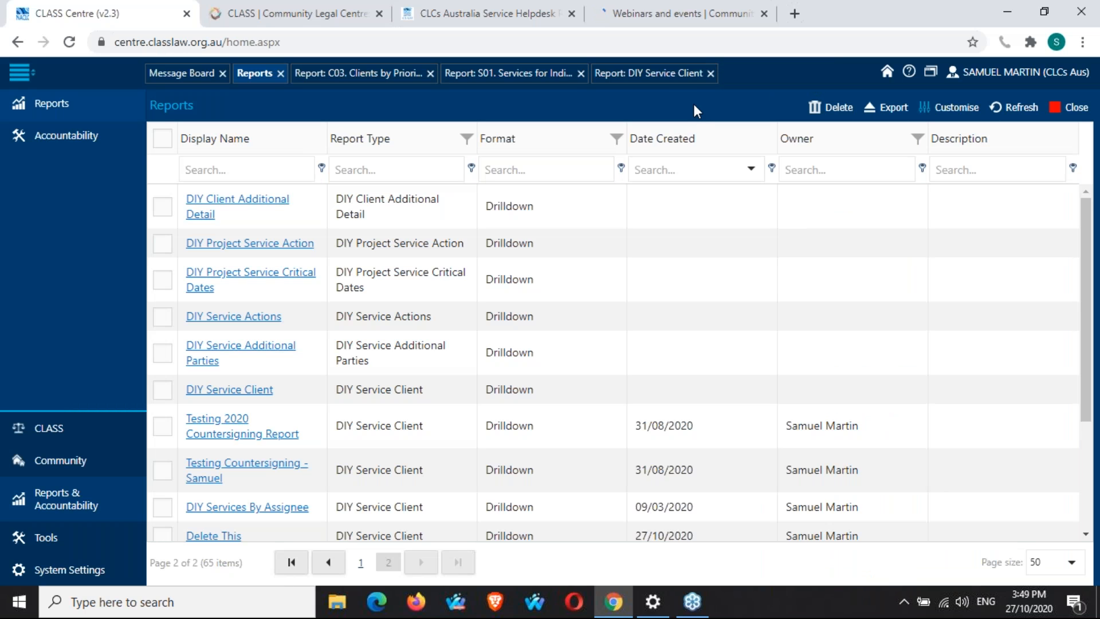
{"action": "left_click", "coordinate": [676, 80]}
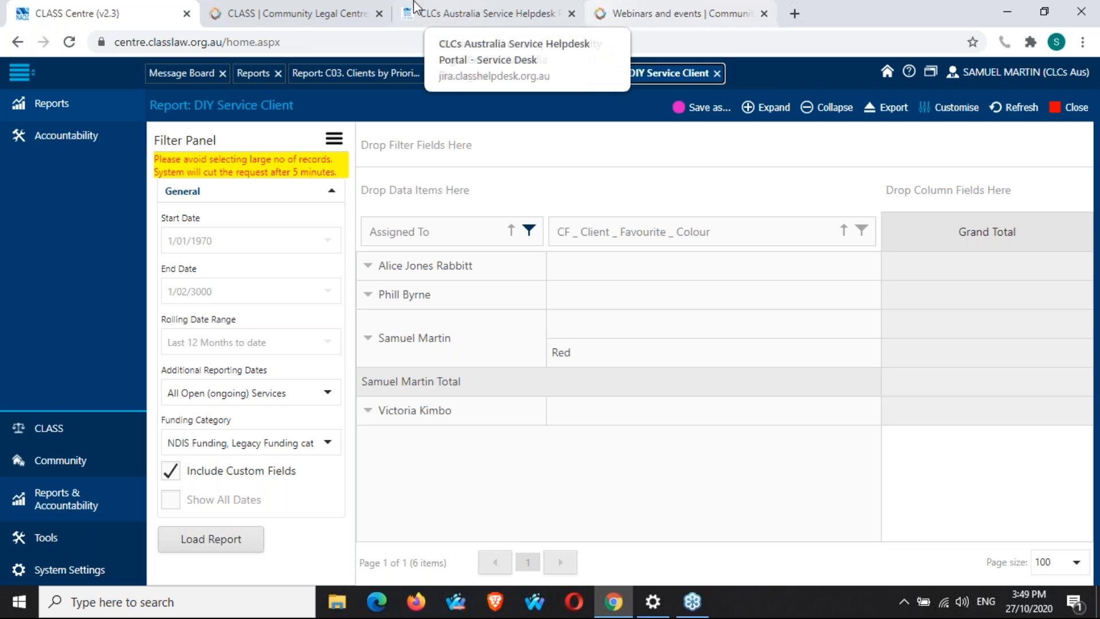
Untick Include Custom Fields in the DIY Service Client report's filter panel.
{"action": "left_click", "coordinate": [286, 13]}
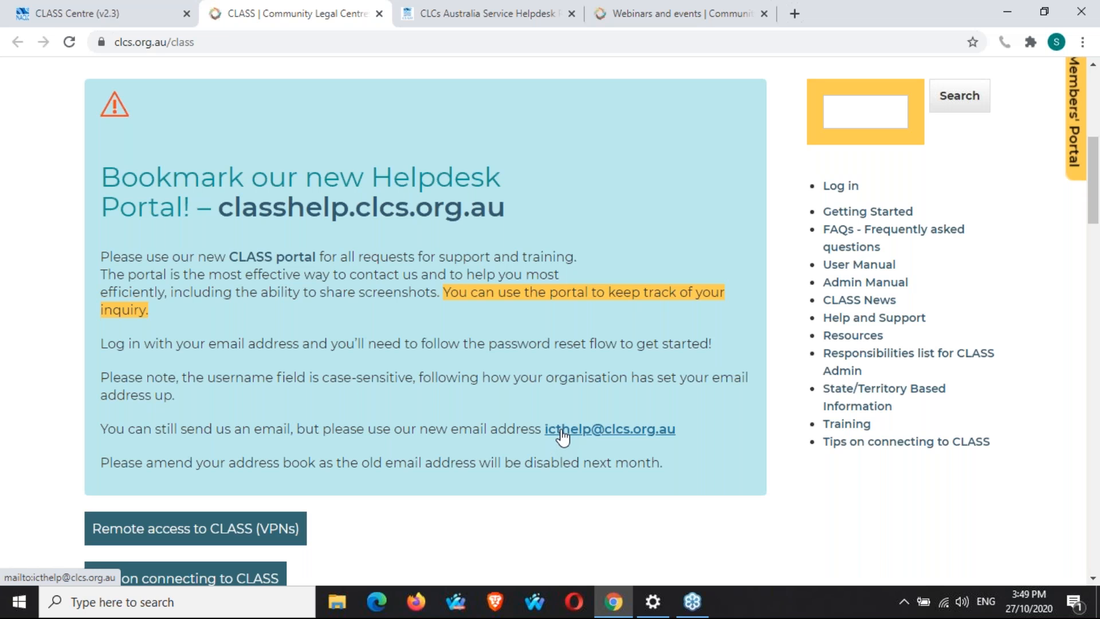
{"action": "left_click", "coordinate": [62, 7]}
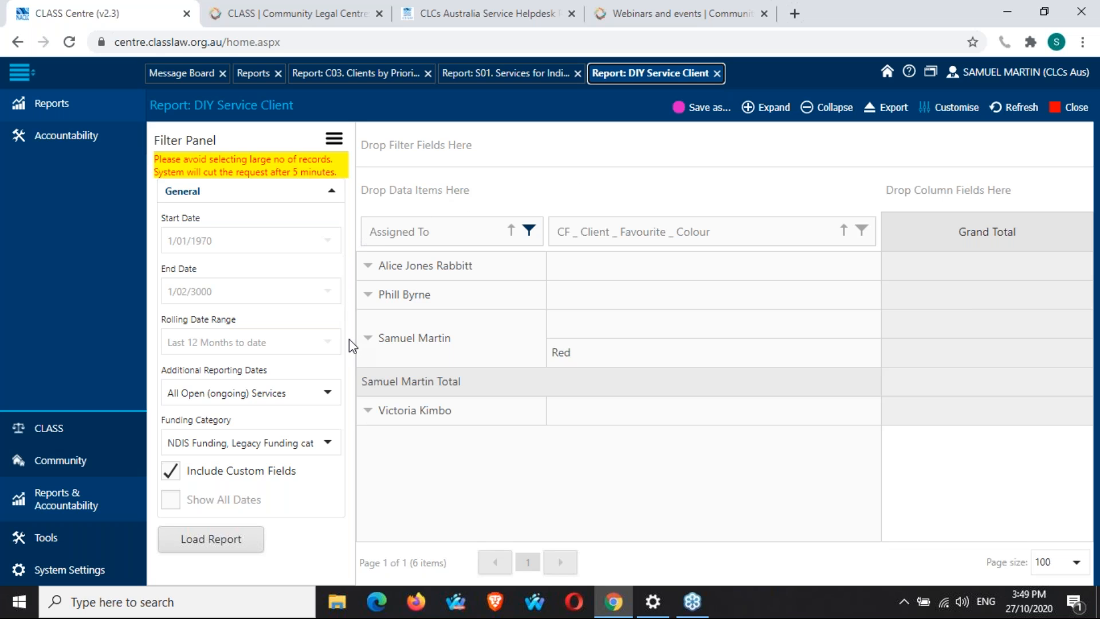
{"action": "left_click", "coordinate": [182, 474]}
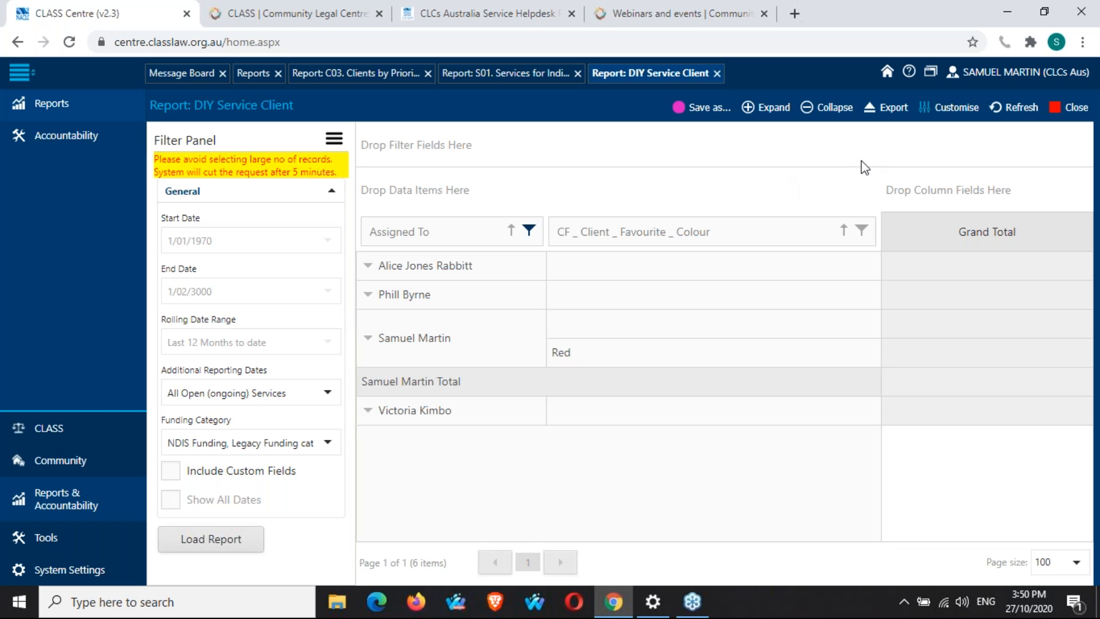
Open the Customise Columns field list and move it to the side of the report.
{"action": "left_click", "coordinate": [963, 112]}
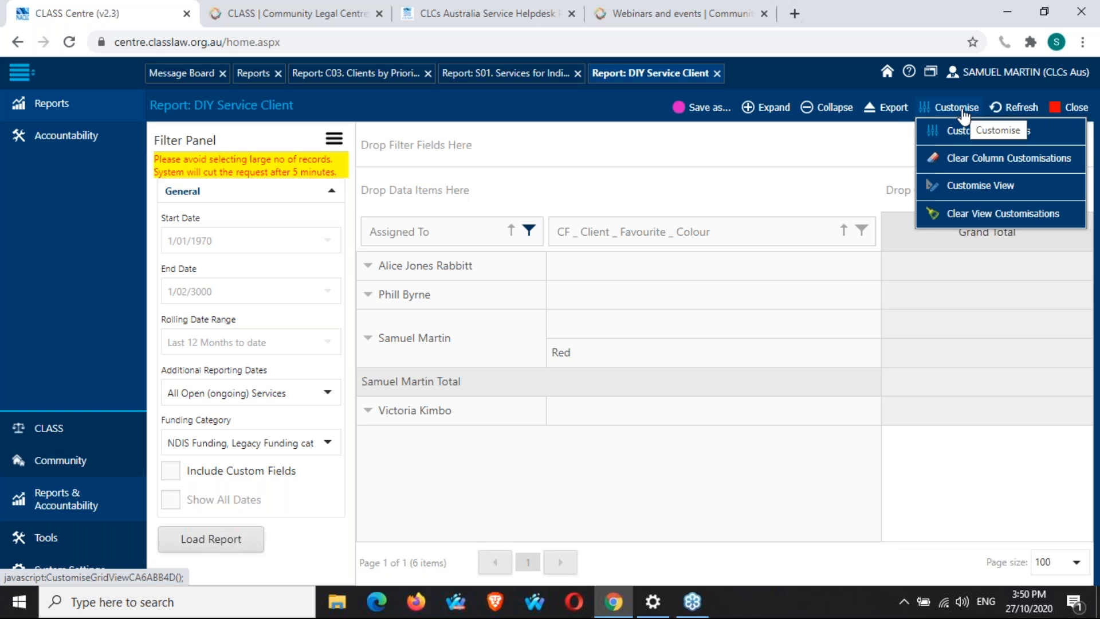
{"action": "left_click", "coordinate": [964, 120]}
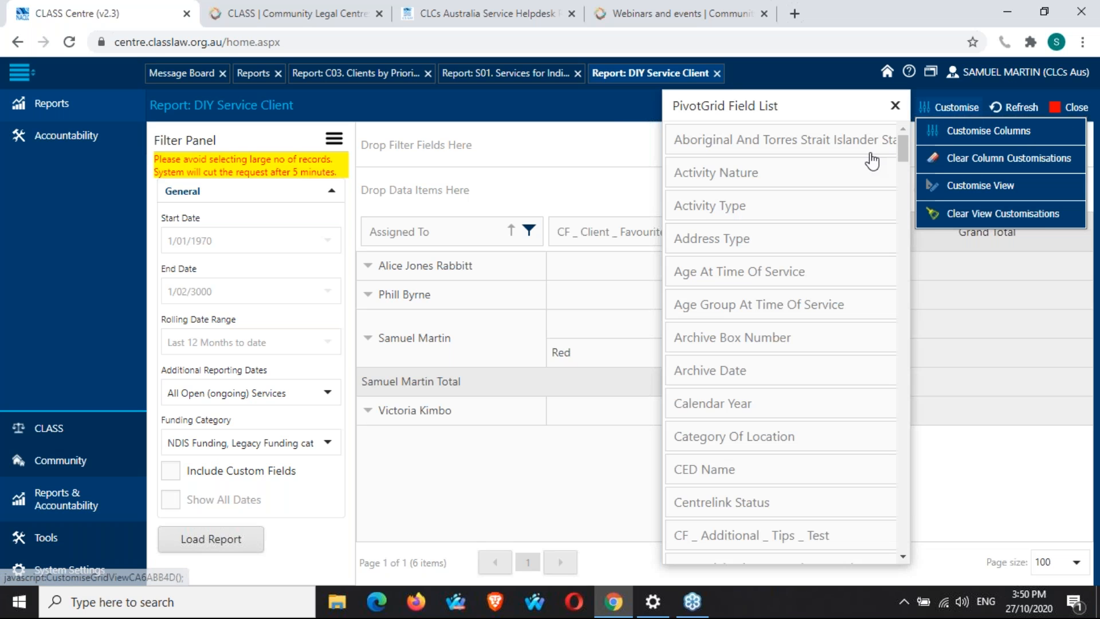
{"action": "left_click_drag", "start_coordinate": [814, 106], "coordinate": [963, 114]}
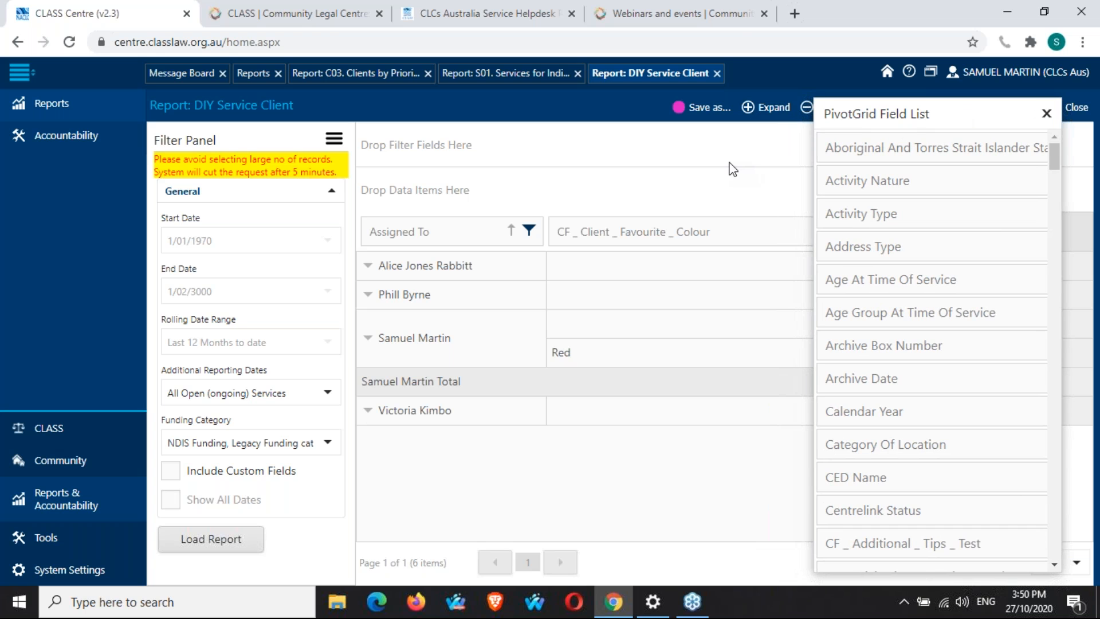
Browse the Webinars and events page, then return to the DIY Service Client report tab.
{"action": "left_click", "coordinate": [659, 13]}
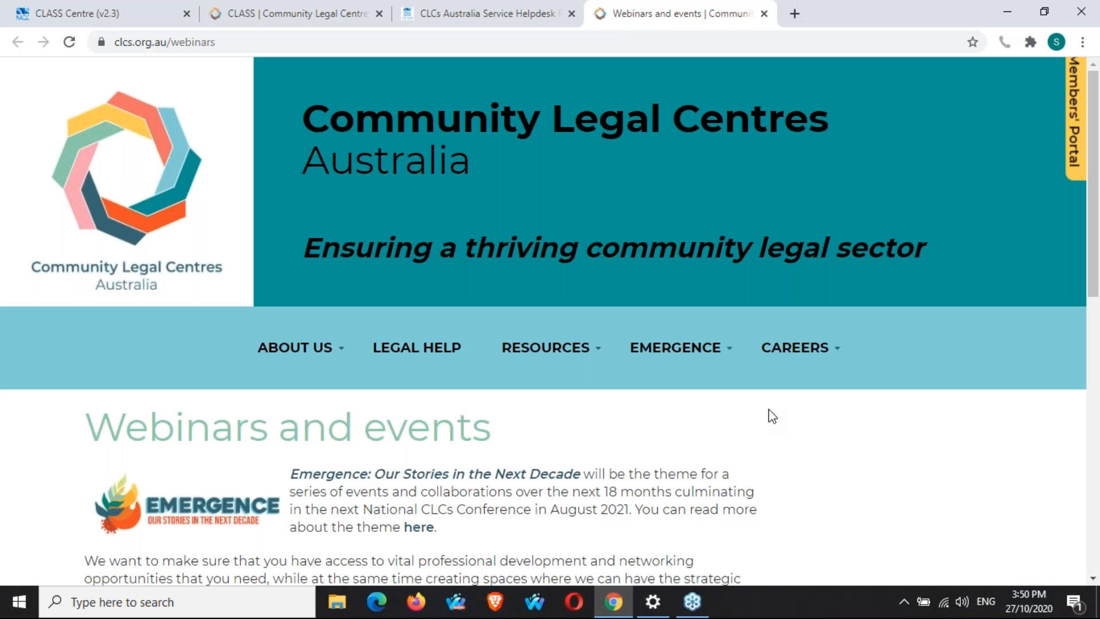
{"action": "scroll", "coordinate": [773, 417], "scroll_direction": "down", "scroll_amount": 1}
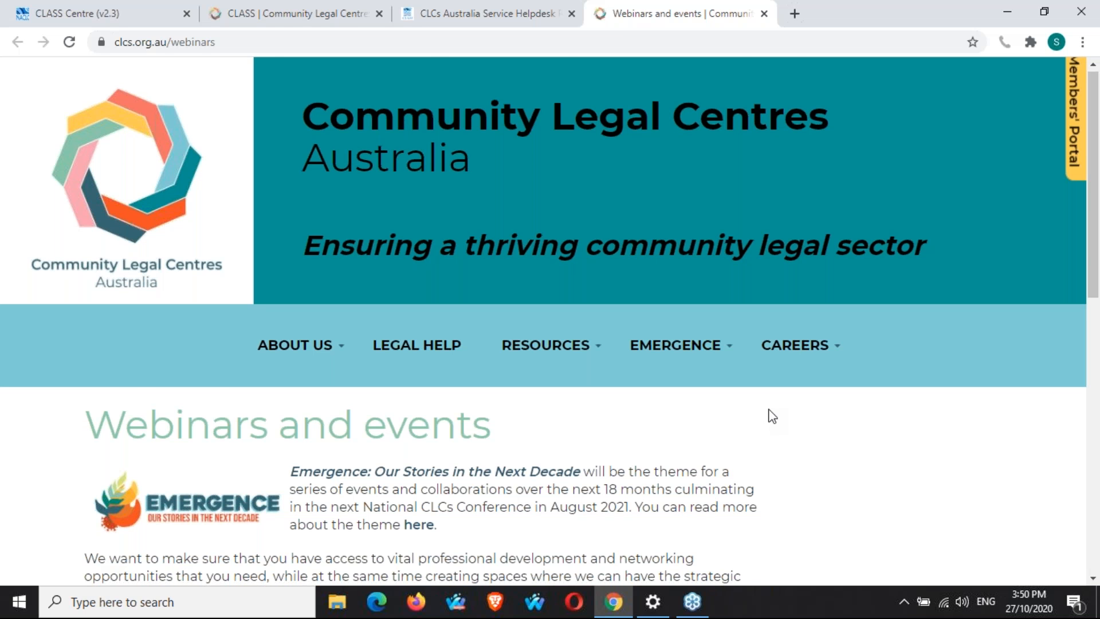
{"action": "scroll", "coordinate": [773, 417], "scroll_direction": "down", "scroll_amount": 3}
{"action": "scroll", "coordinate": [774, 415], "scroll_direction": "down", "scroll_amount": 3}
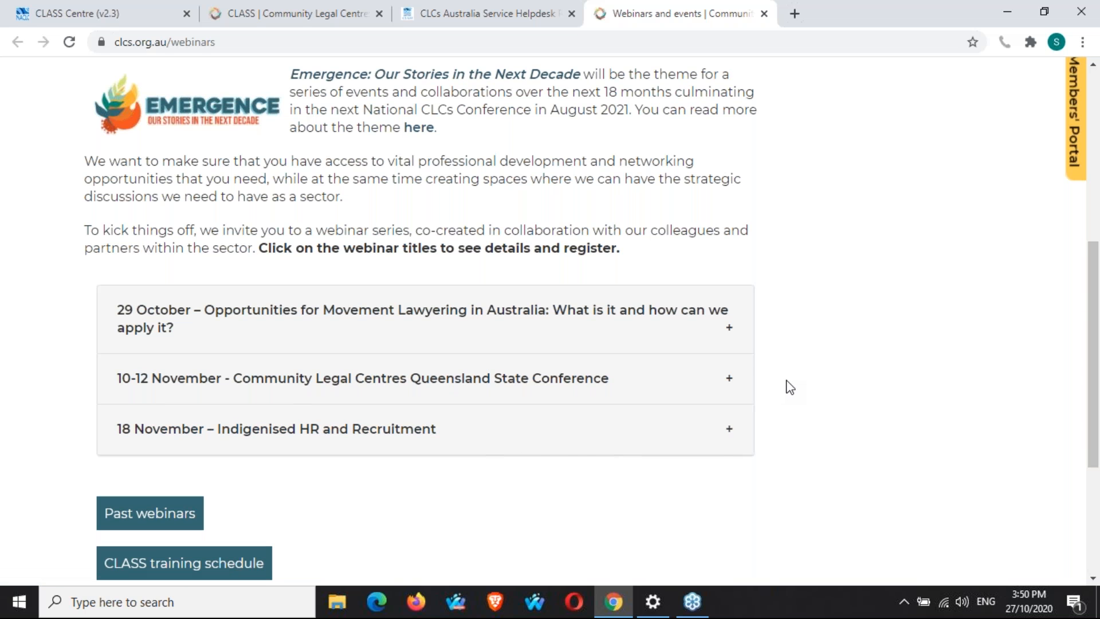
{"action": "scroll", "coordinate": [790, 388], "scroll_direction": "up", "scroll_amount": 1}
{"action": "scroll", "coordinate": [790, 388], "scroll_direction": "up", "scroll_amount": 1}
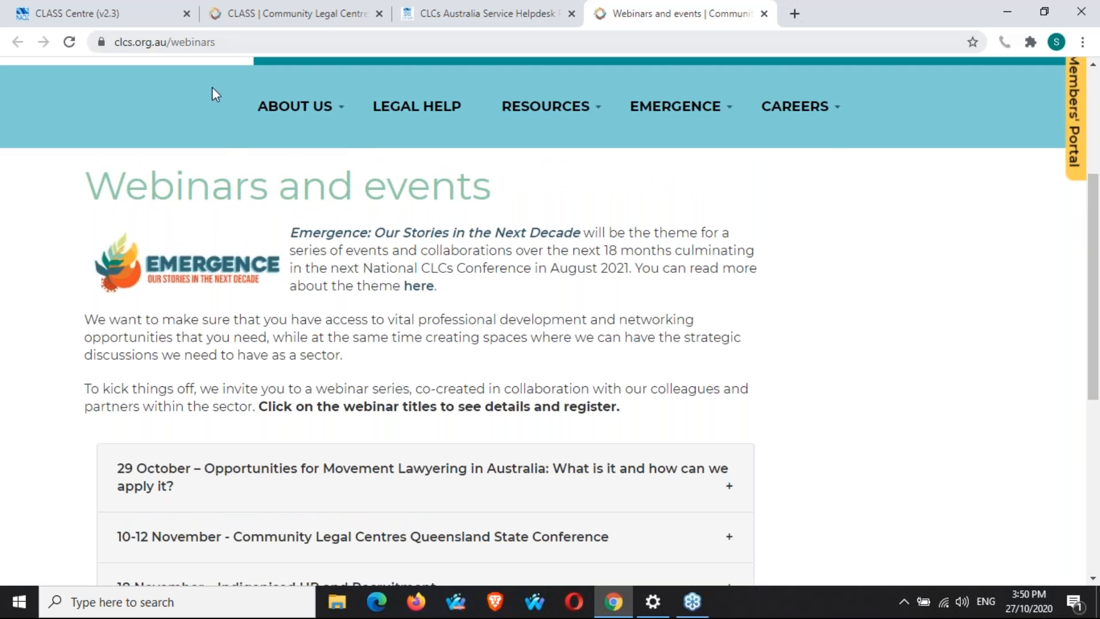
{"action": "mouse_move", "coordinate": [696, 108]}
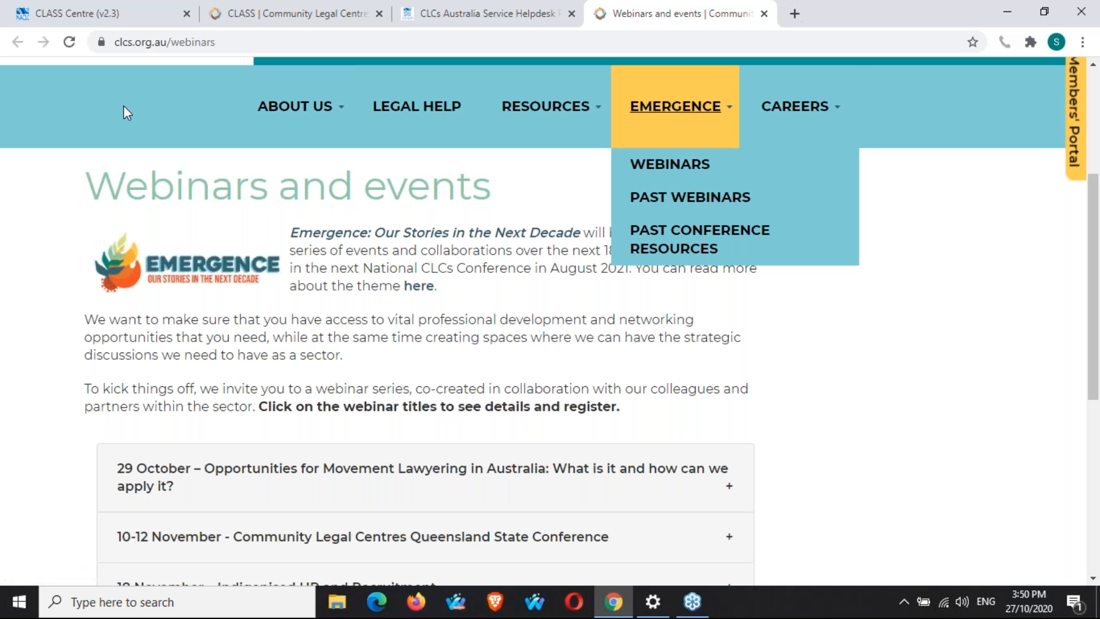
{"action": "left_click", "coordinate": [116, 17]}
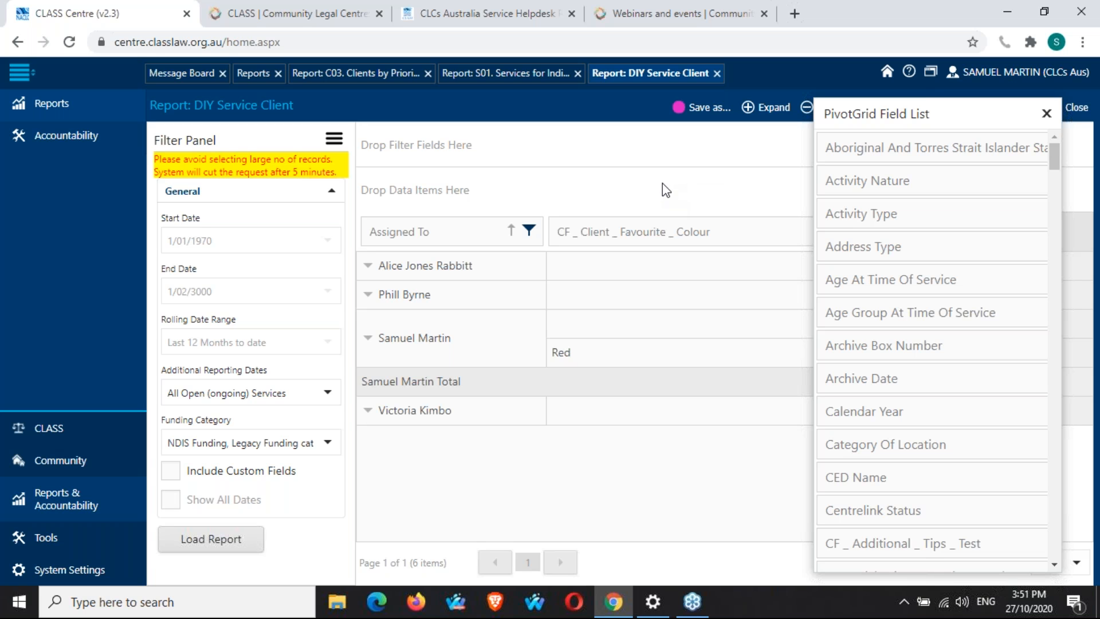
Remove the CF _ Client _ Favourite _ Colour column field and the Assigned To row field from the pivot grid.
{"action": "scroll", "coordinate": [962, 356], "scroll_direction": "down", "scroll_amount": 4}
{"action": "scroll", "coordinate": [962, 358], "scroll_direction": "down", "scroll_amount": 10}
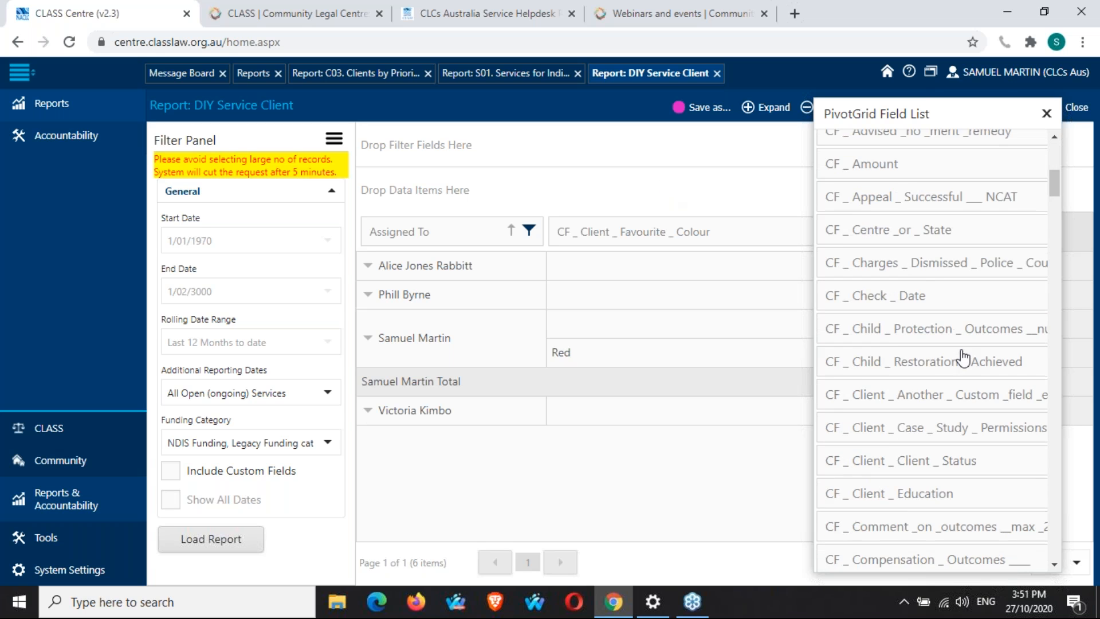
{"action": "scroll", "coordinate": [963, 356], "scroll_direction": "down", "scroll_amount": 5}
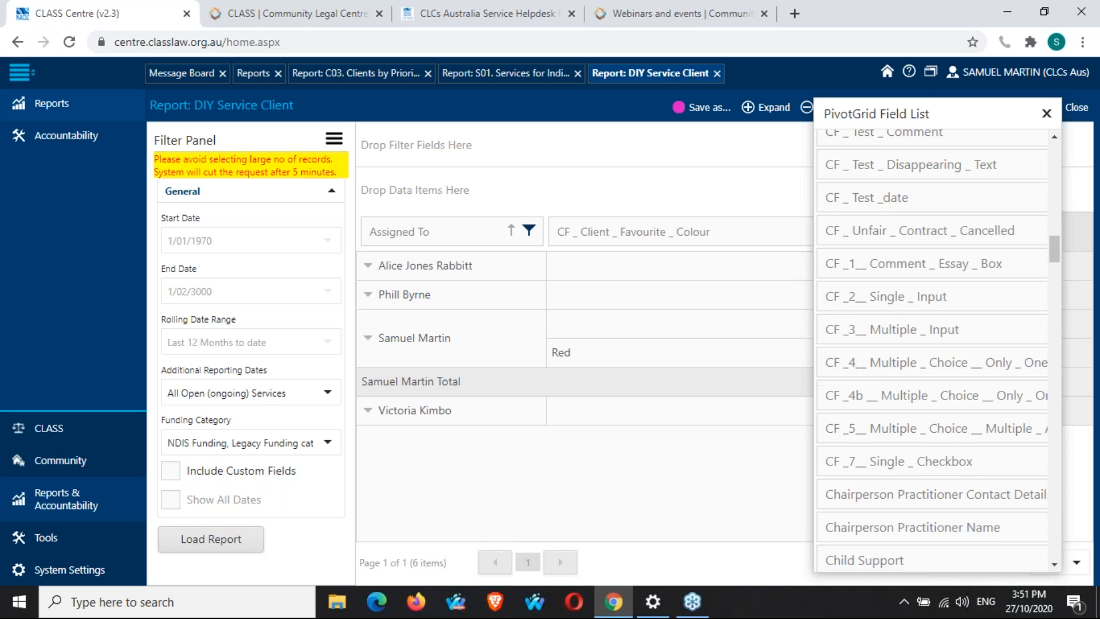
{"action": "scroll", "coordinate": [934, 344], "scroll_direction": "down", "scroll_amount": 6}
{"action": "left_click_drag", "start_coordinate": [735, 235], "coordinate": [945, 310]}
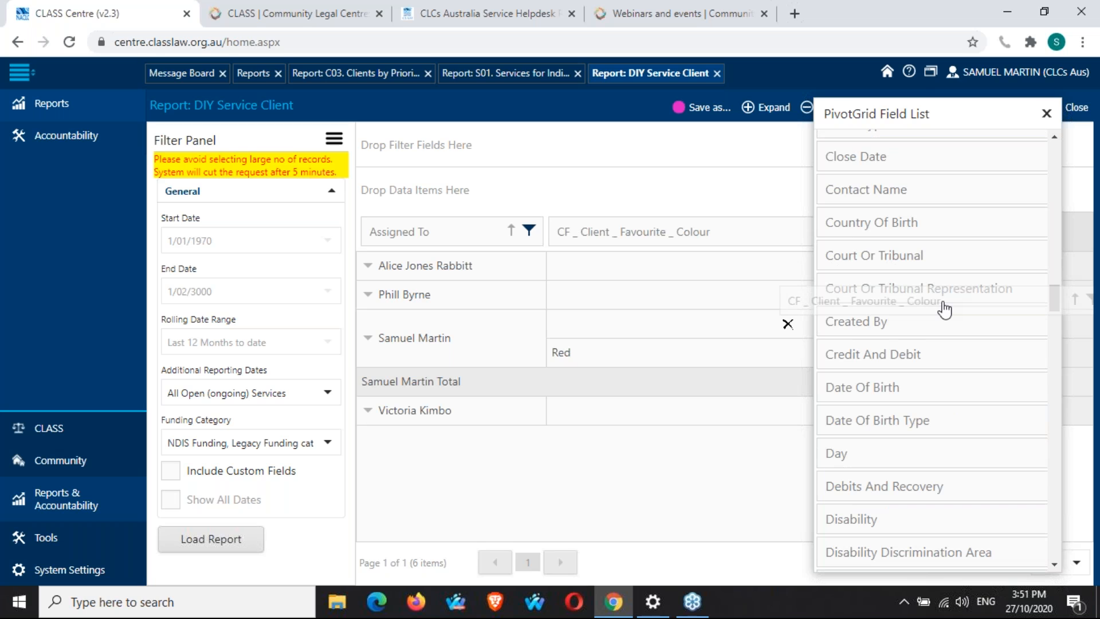
{"action": "left_click_drag", "start_coordinate": [945, 309], "coordinate": [945, 310]}
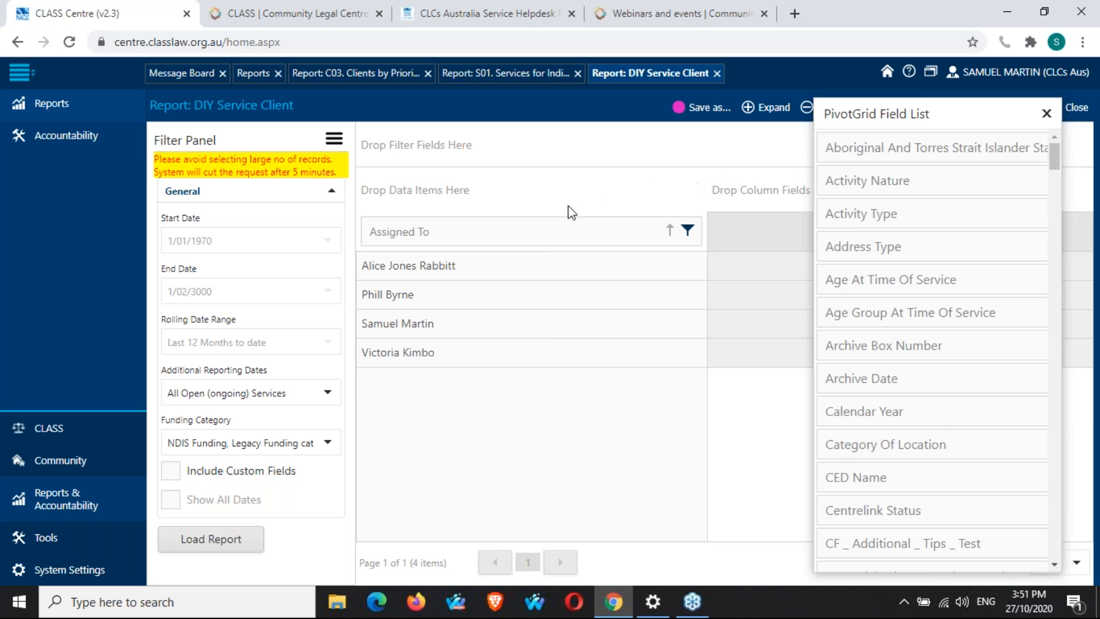
{"action": "left_click_drag", "start_coordinate": [558, 231], "coordinate": [915, 267]}
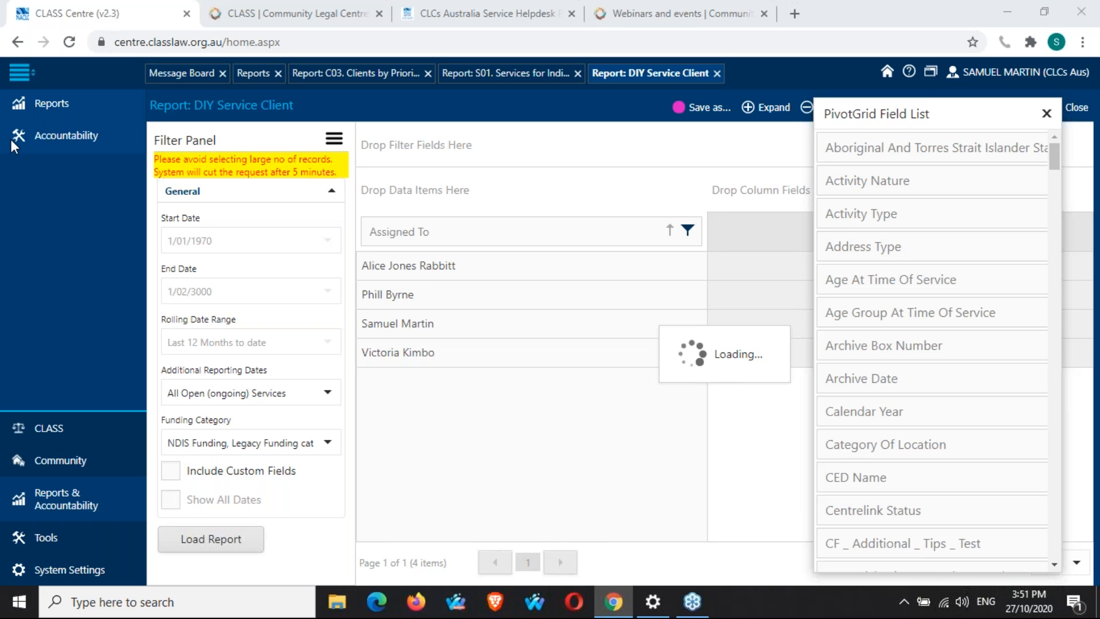
Add Financial Year from the field list to the grid as a column field.
{"action": "scroll", "coordinate": [1000, 338], "scroll_direction": "down", "scroll_amount": 8}
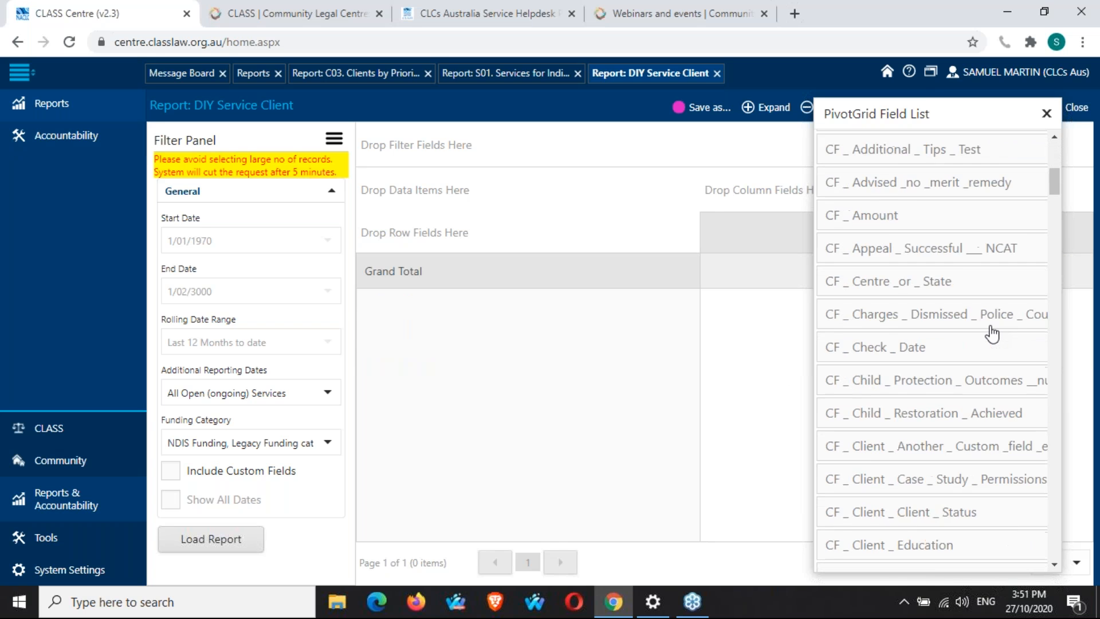
{"action": "scroll", "coordinate": [951, 259], "scroll_direction": "down", "scroll_amount": 20}
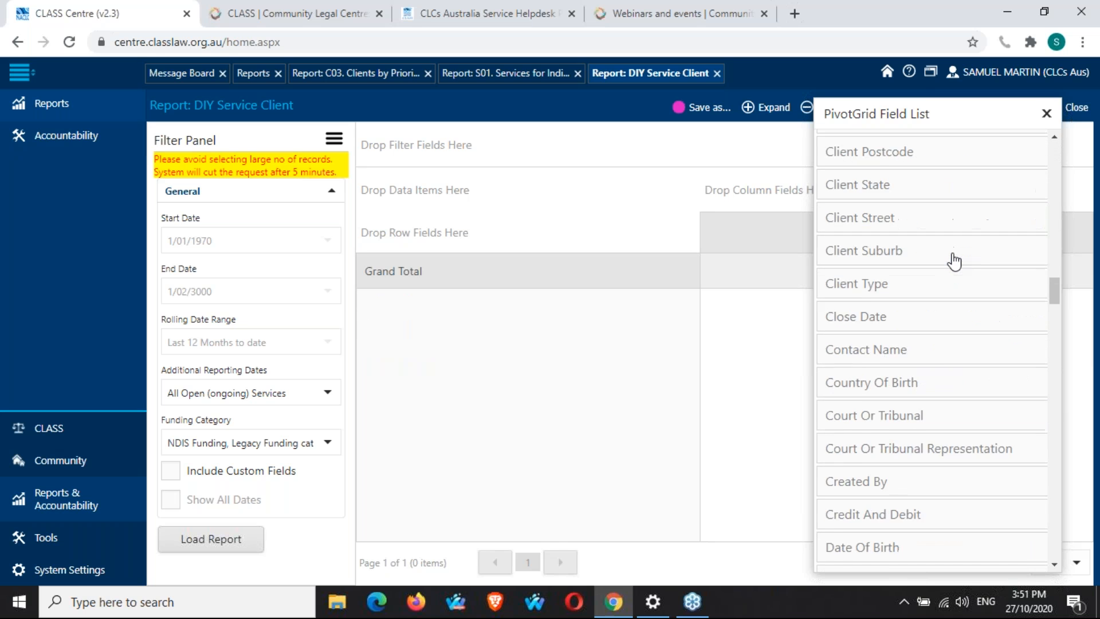
{"action": "scroll", "coordinate": [955, 261], "scroll_direction": "down", "scroll_amount": 3}
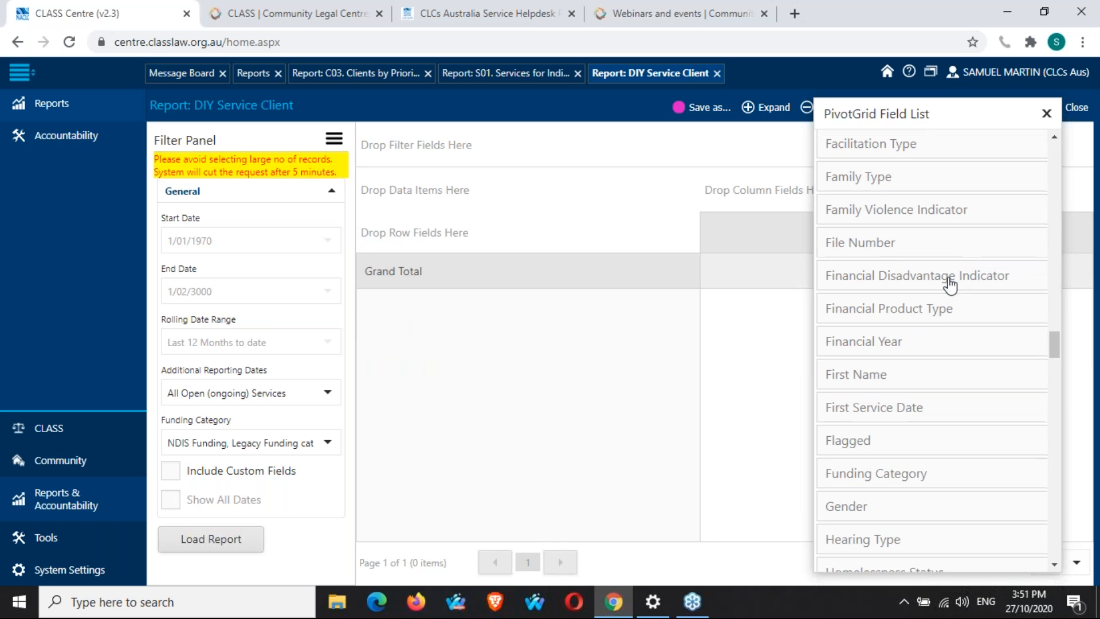
{"action": "left_click_drag", "start_coordinate": [921, 347], "coordinate": [731, 197]}
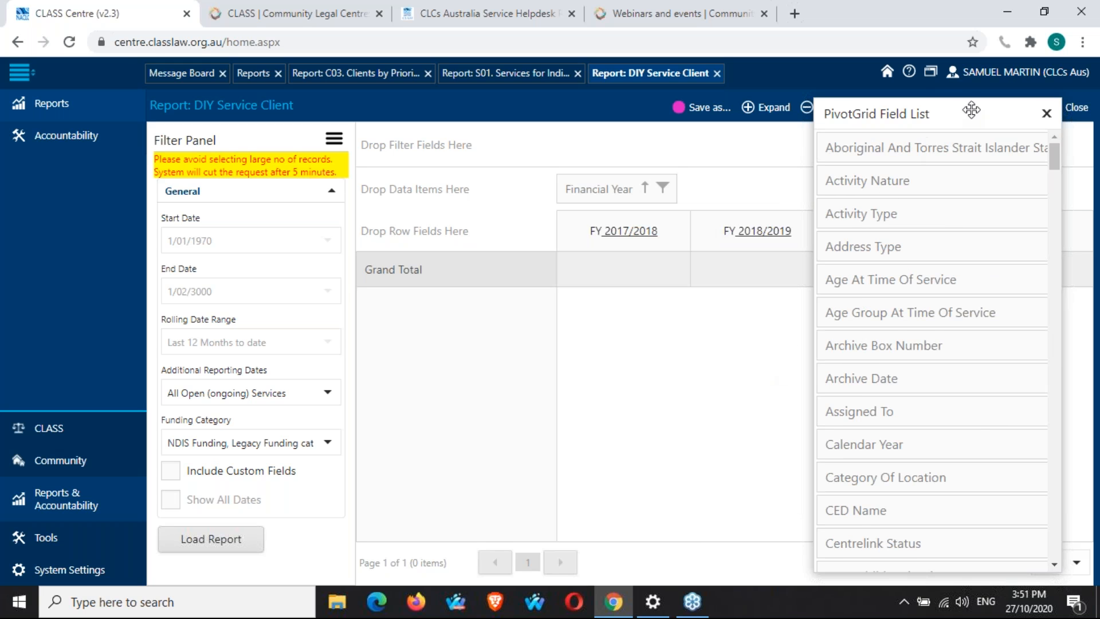
Set Additional Reporting Dates to Service Open Date in the filter panel.
{"action": "left_click_drag", "start_coordinate": [973, 109], "coordinate": [915, 435]}
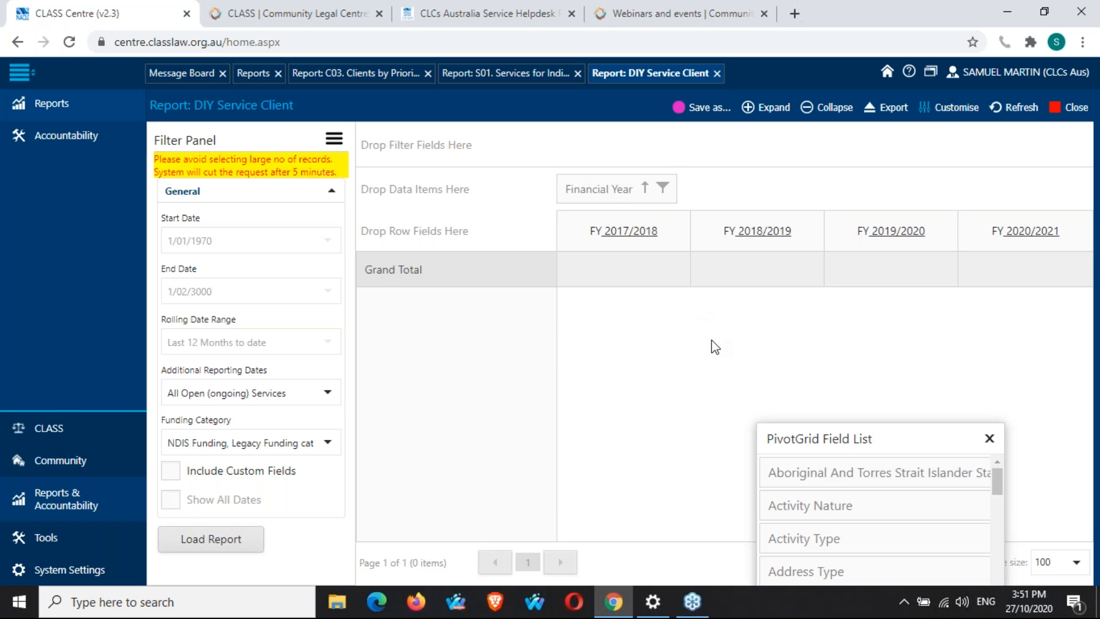
{"action": "left_click", "coordinate": [327, 393]}
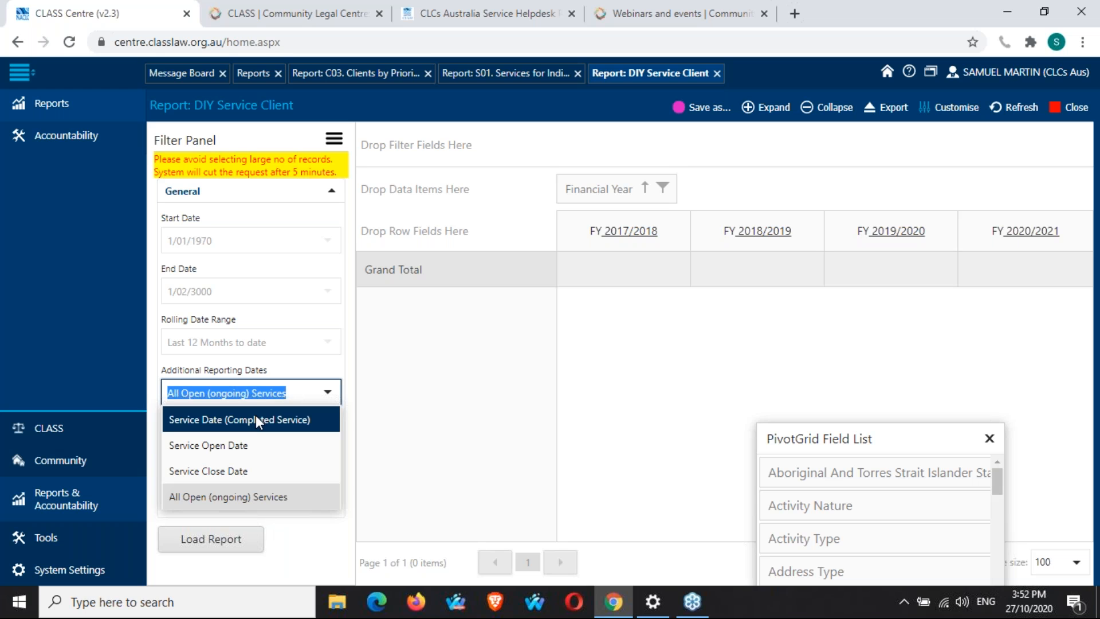
{"action": "left_click", "coordinate": [256, 445]}
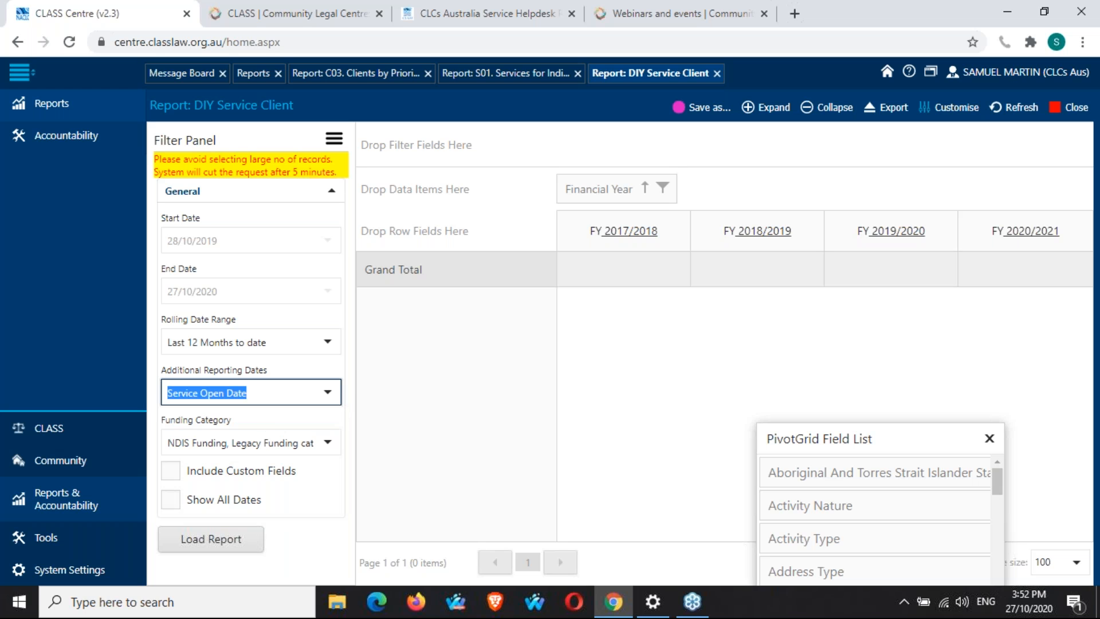
{"action": "left_click", "coordinate": [352, 400]}
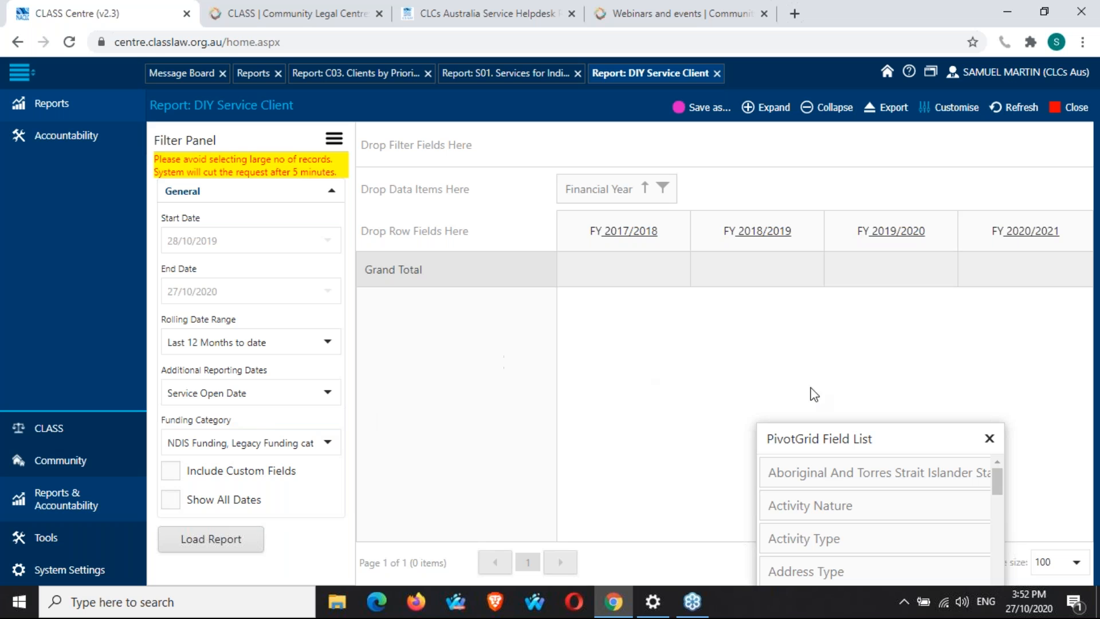
Change the Rolling Date Range filter to Date Range.
{"action": "left_click_drag", "start_coordinate": [910, 439], "coordinate": [964, 114]}
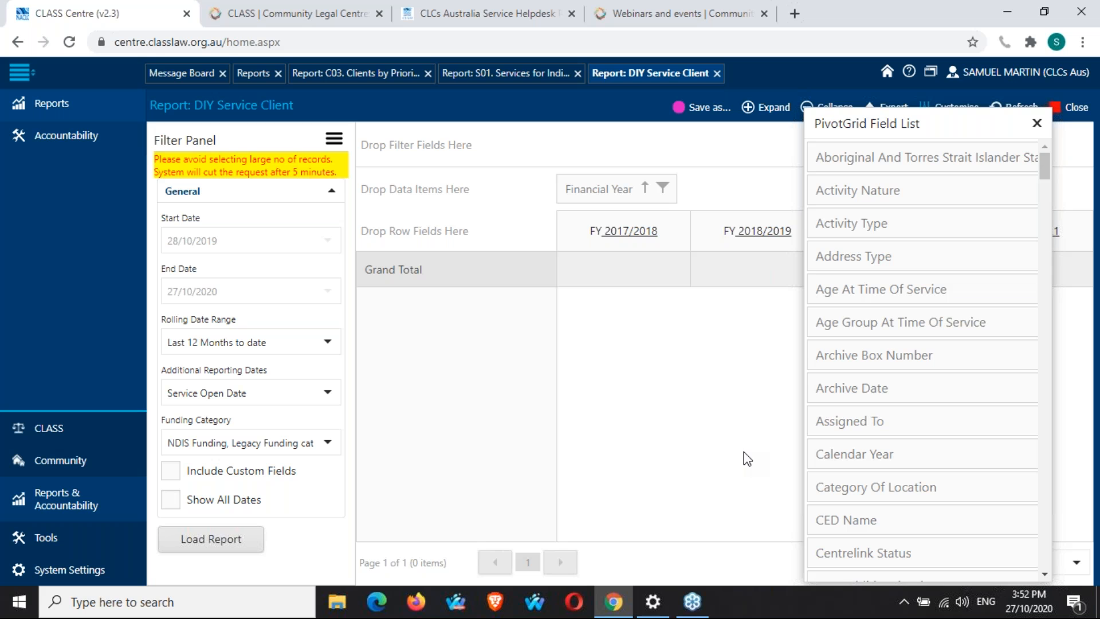
{"action": "left_click", "coordinate": [327, 343]}
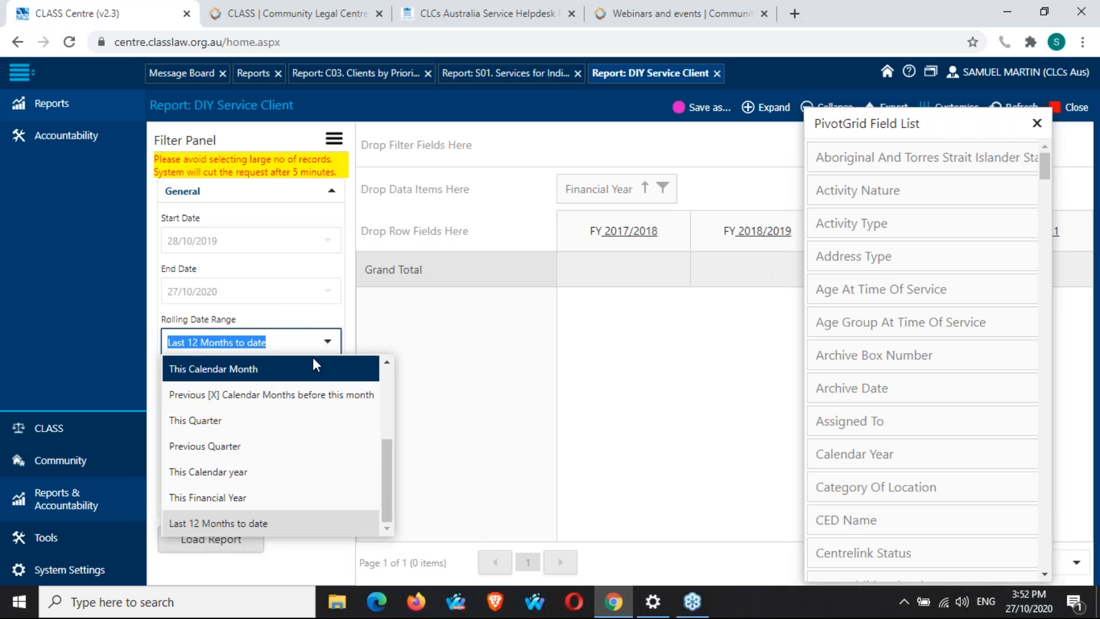
{"action": "scroll", "coordinate": [287, 401], "scroll_direction": "up", "scroll_amount": 5}
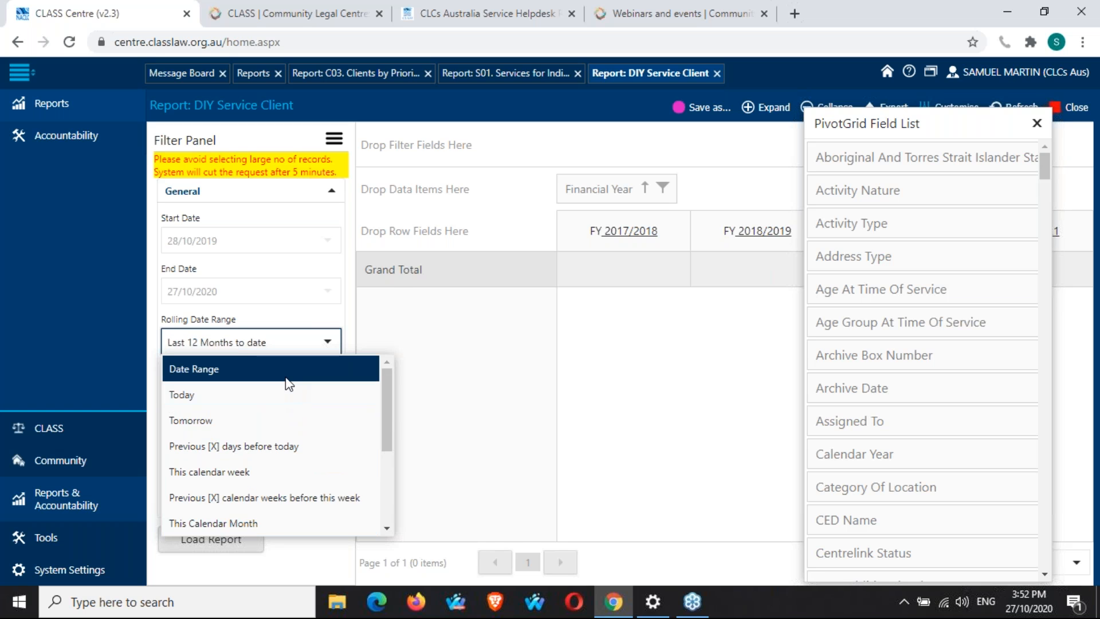
{"action": "left_click", "coordinate": [288, 383]}
Set the report's Start Date to 1/07/2015 using the calendar picker.
{"action": "left_click", "coordinate": [327, 240]}
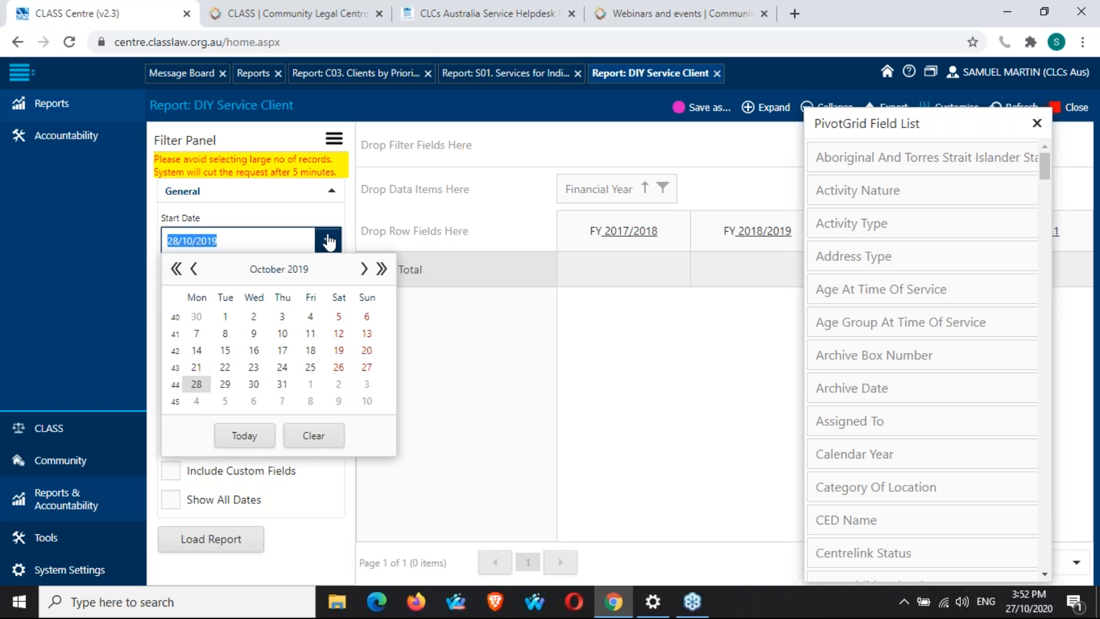
{"action": "left_click", "coordinate": [177, 269]}
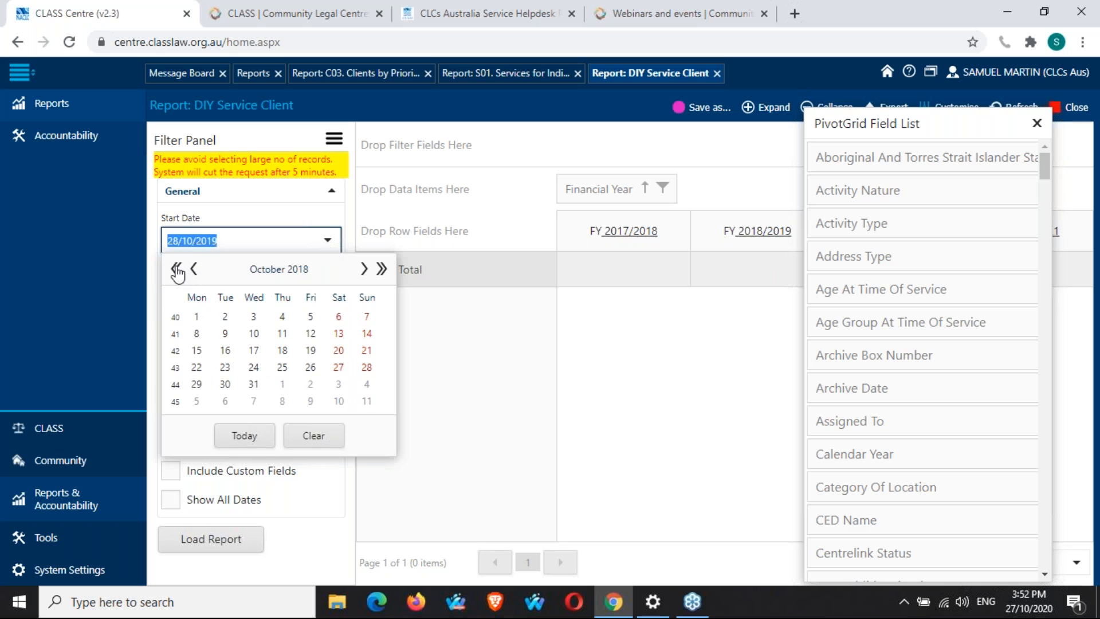
{"action": "left_click", "coordinate": [195, 270]}
{"action": "left_click", "coordinate": [195, 269]}
{"action": "left_click", "coordinate": [194, 270]}
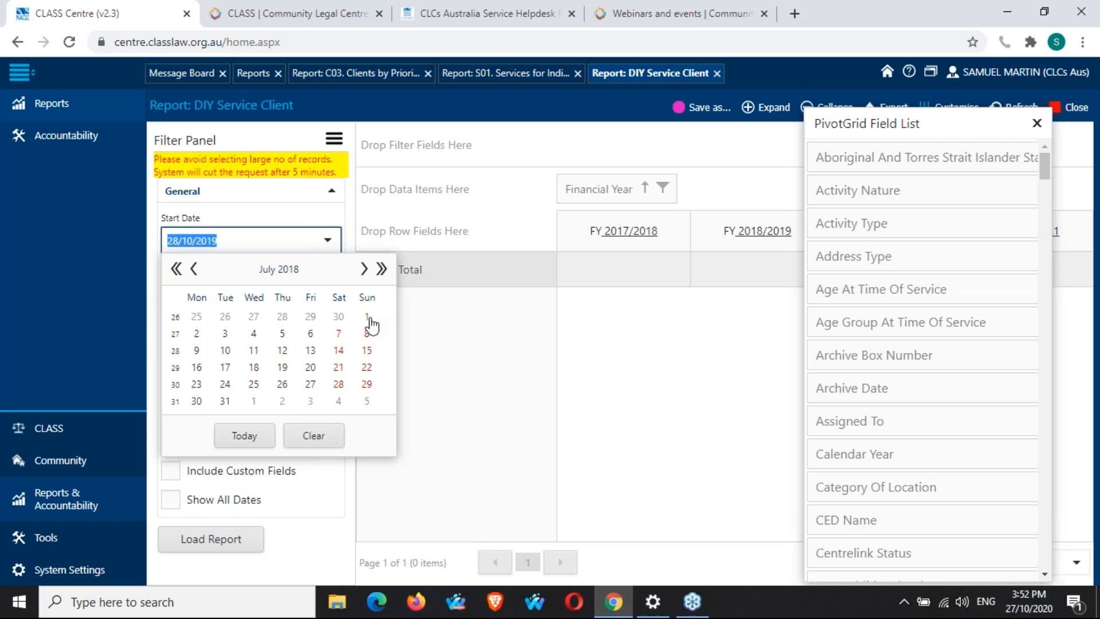
{"action": "double_click", "coordinate": [176, 270]}
{"action": "left_click", "coordinate": [176, 270]}
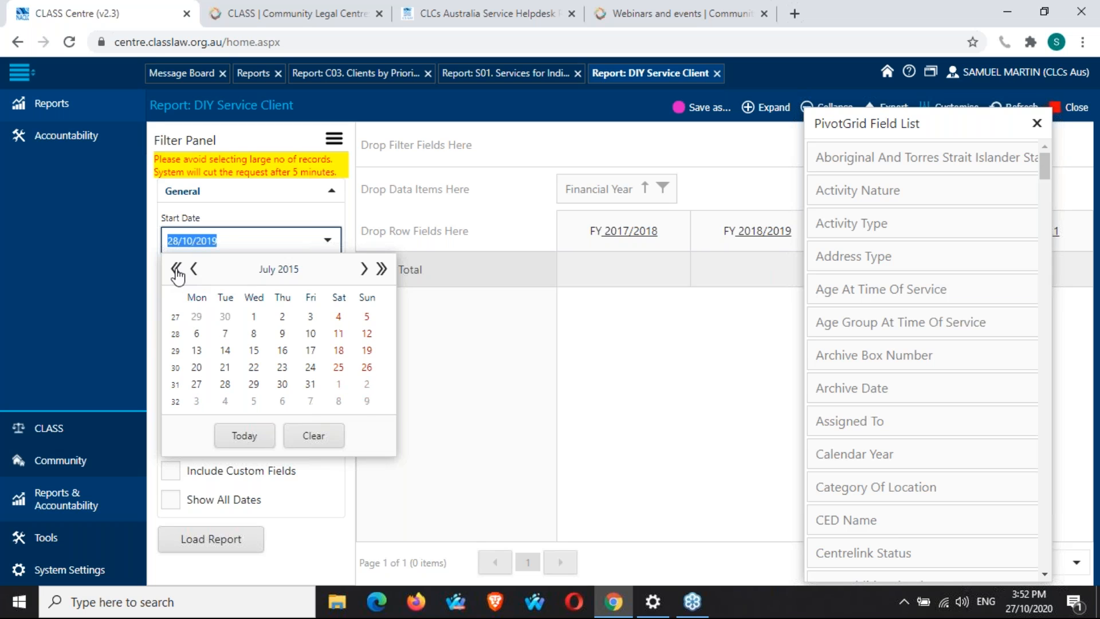
{"action": "left_click", "coordinate": [255, 318]}
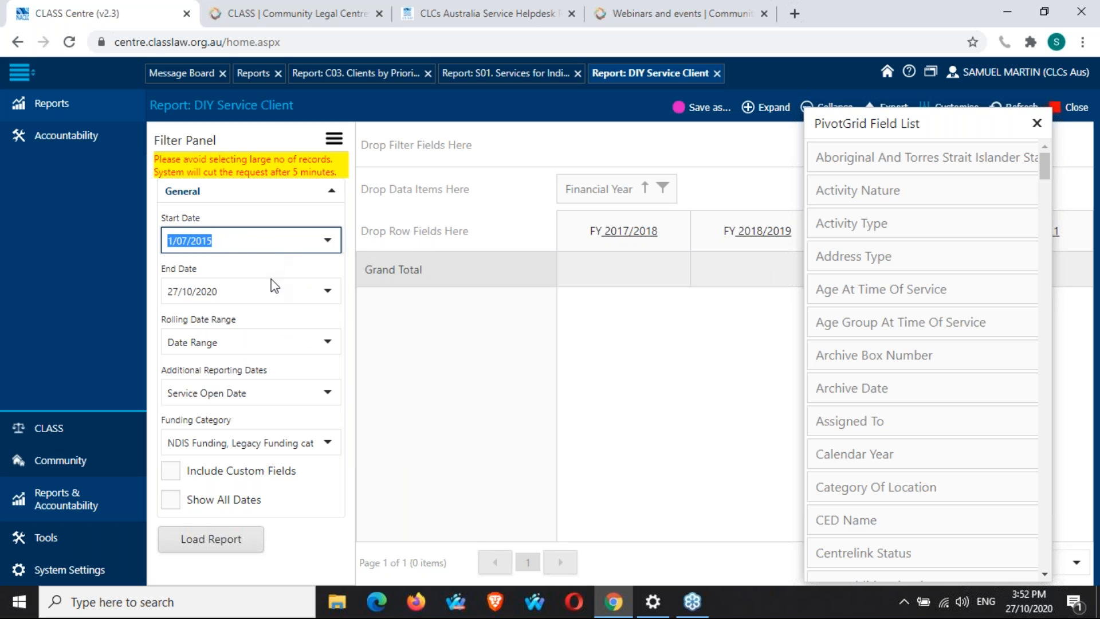
Set the End Date to 30/06/2020 and load the report.
{"action": "left_click", "coordinate": [328, 290]}
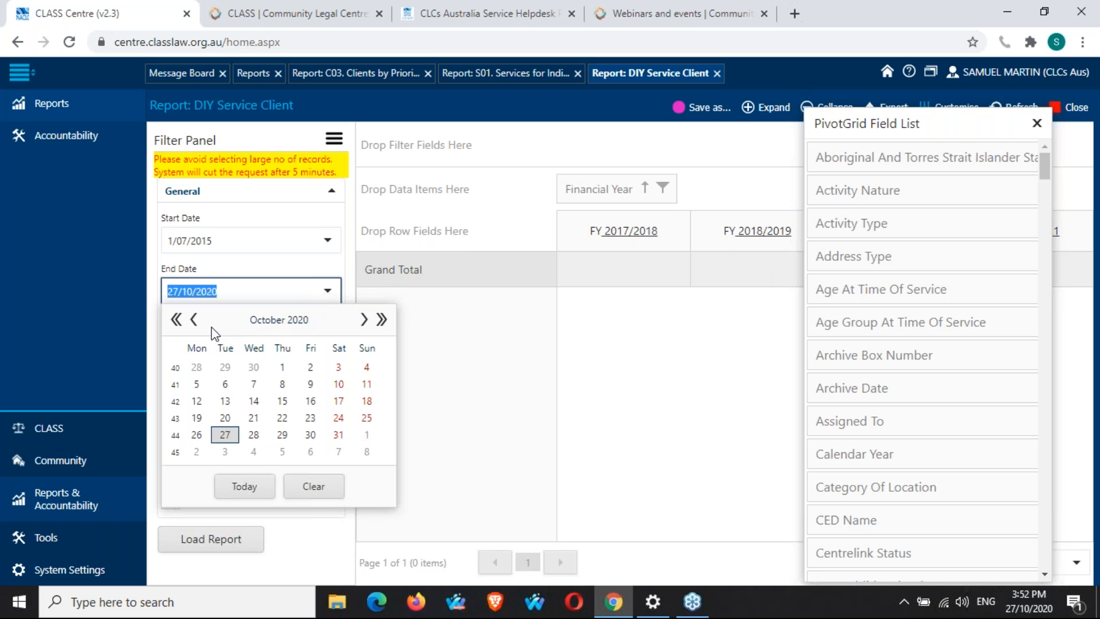
{"action": "left_click", "coordinate": [194, 319]}
{"action": "left_click", "coordinate": [193, 319]}
{"action": "left_click", "coordinate": [193, 320]}
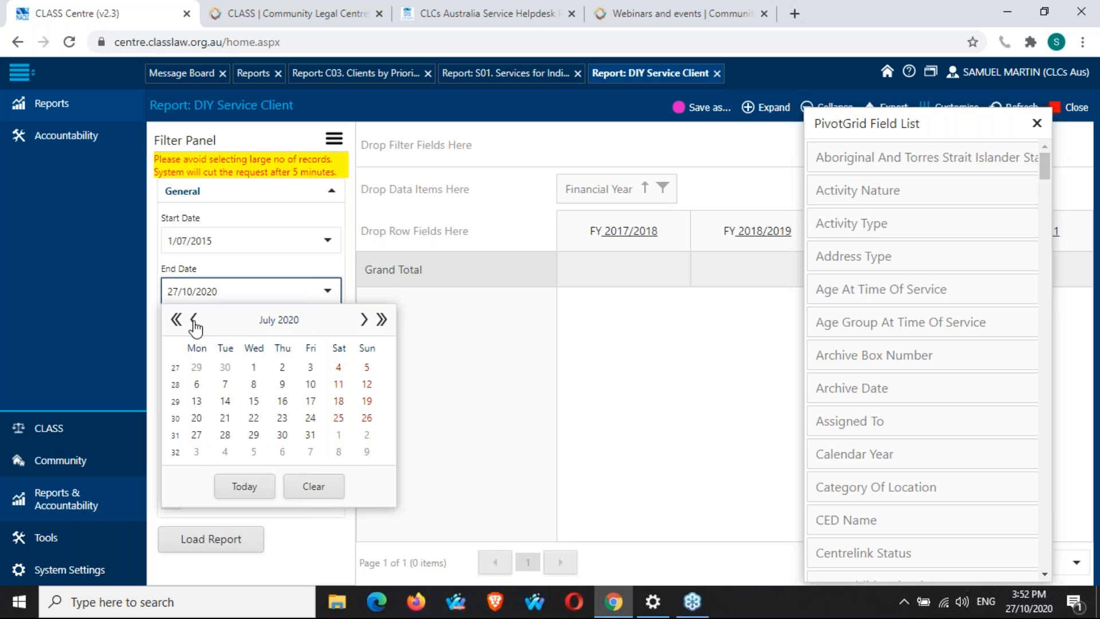
{"action": "left_click", "coordinate": [194, 319]}
{"action": "left_click", "coordinate": [226, 435]}
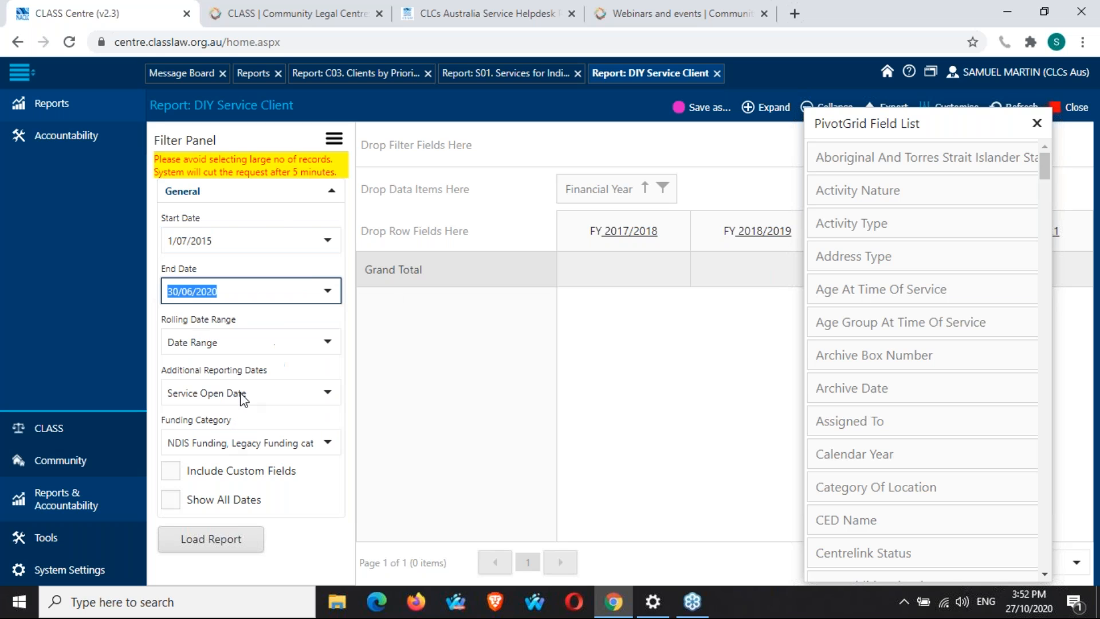
{"action": "left_click", "coordinate": [307, 530]}
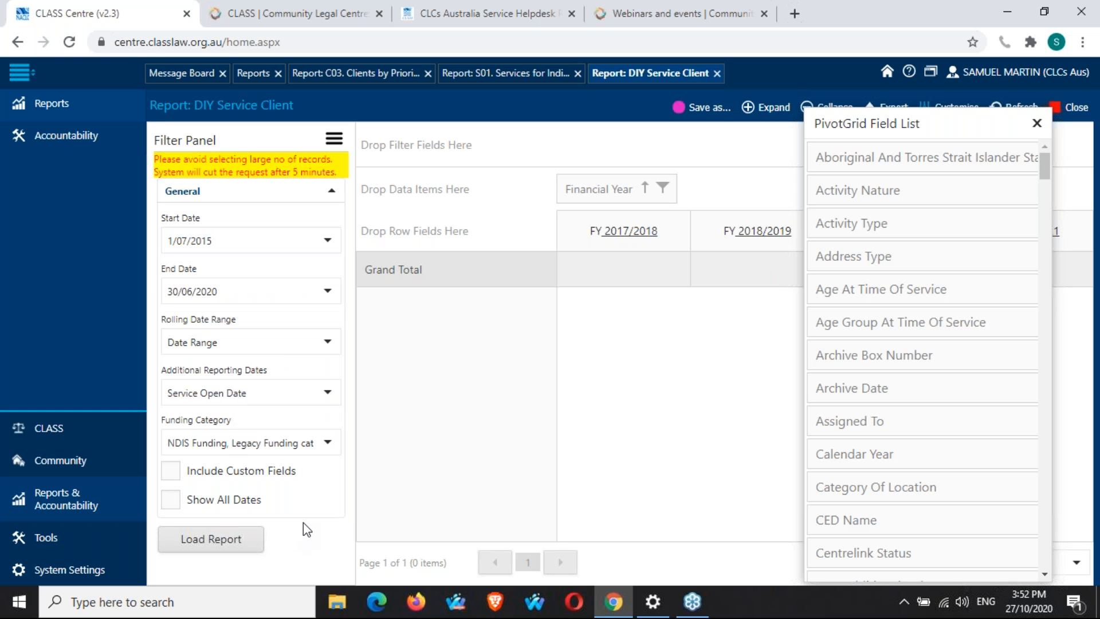
{"action": "left_click", "coordinate": [239, 542]}
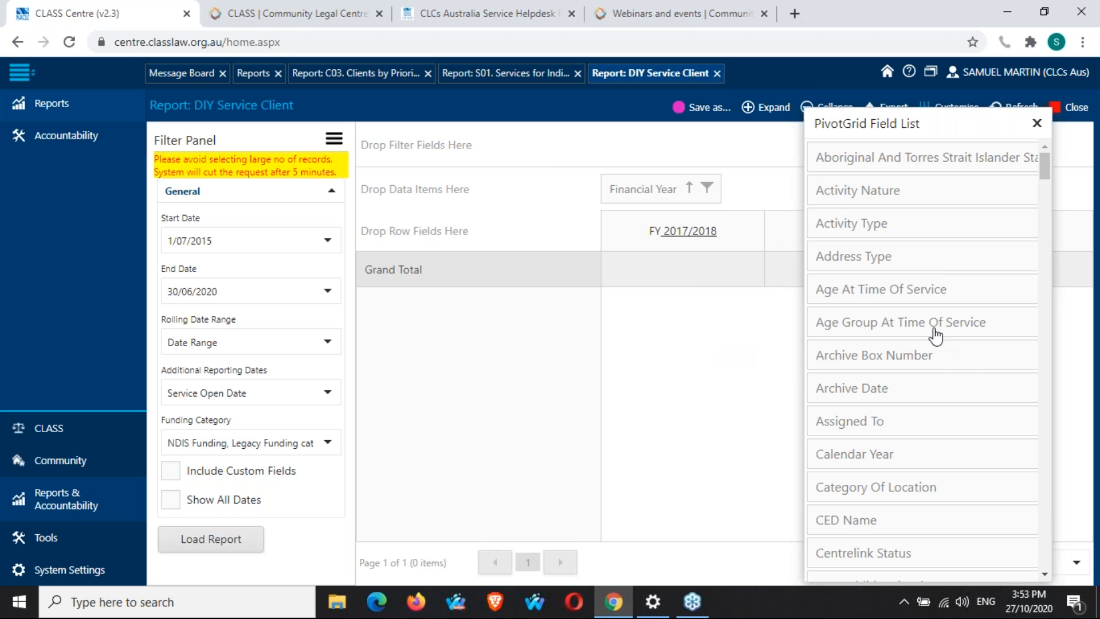
Locate No Of Service in the field list, add it as a data item, and close the field list.
{"action": "key", "text": "ctrl+f"}
{"action": "type", "text": "n"}
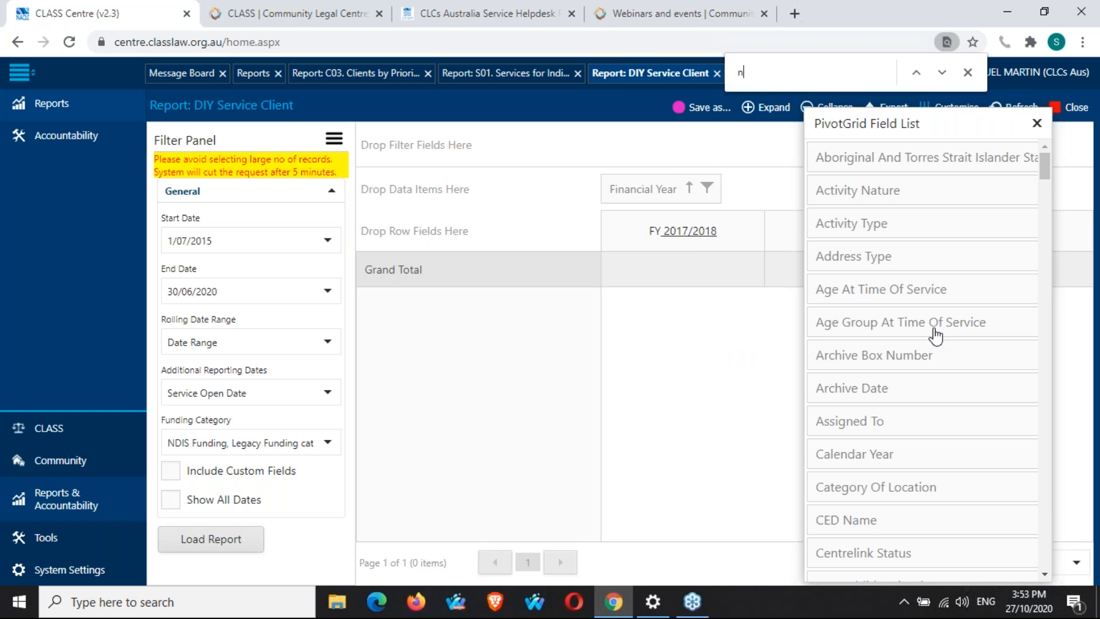
{"action": "type", "text": "o of s"}
{"action": "left_click_drag", "start_coordinate": [914, 402], "coordinate": [470, 192]}
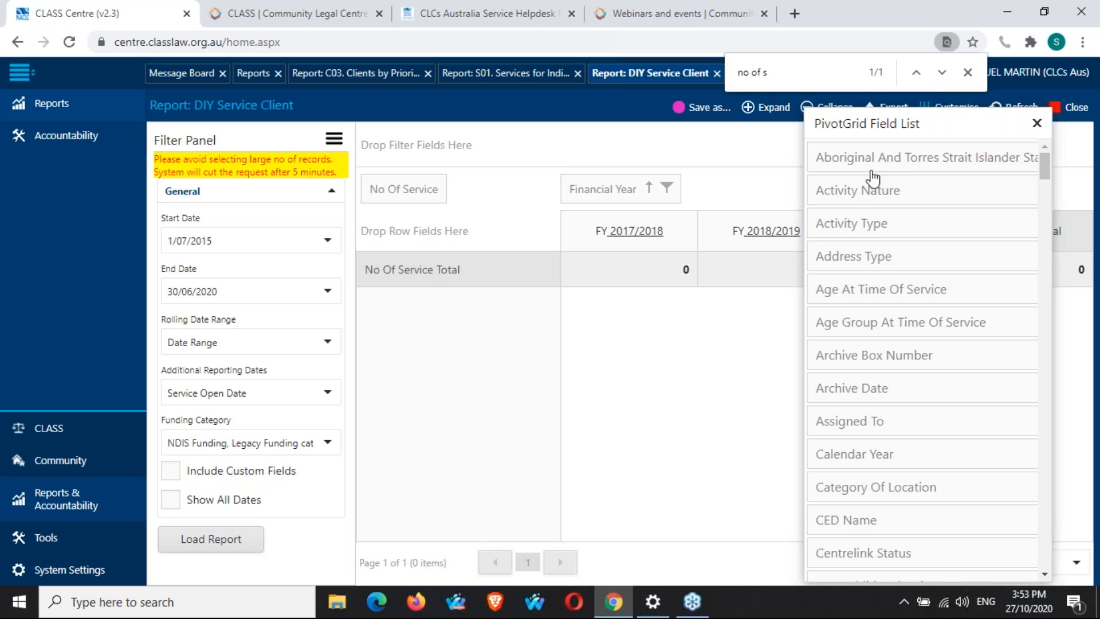
{"action": "left_click", "coordinate": [977, 103]}
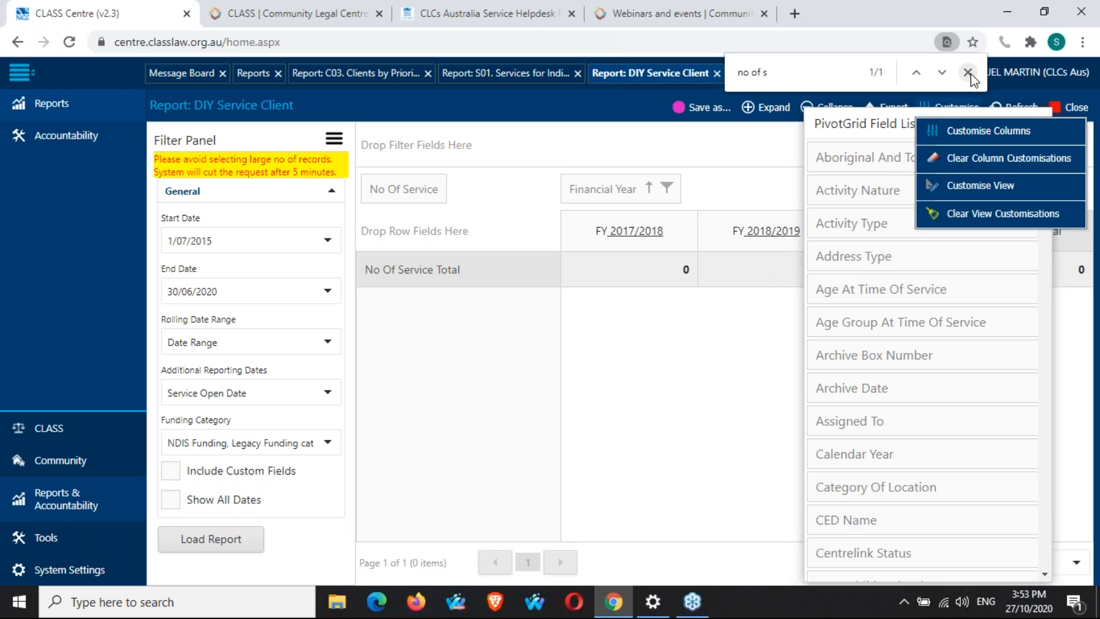
{"action": "left_click", "coordinate": [968, 72]}
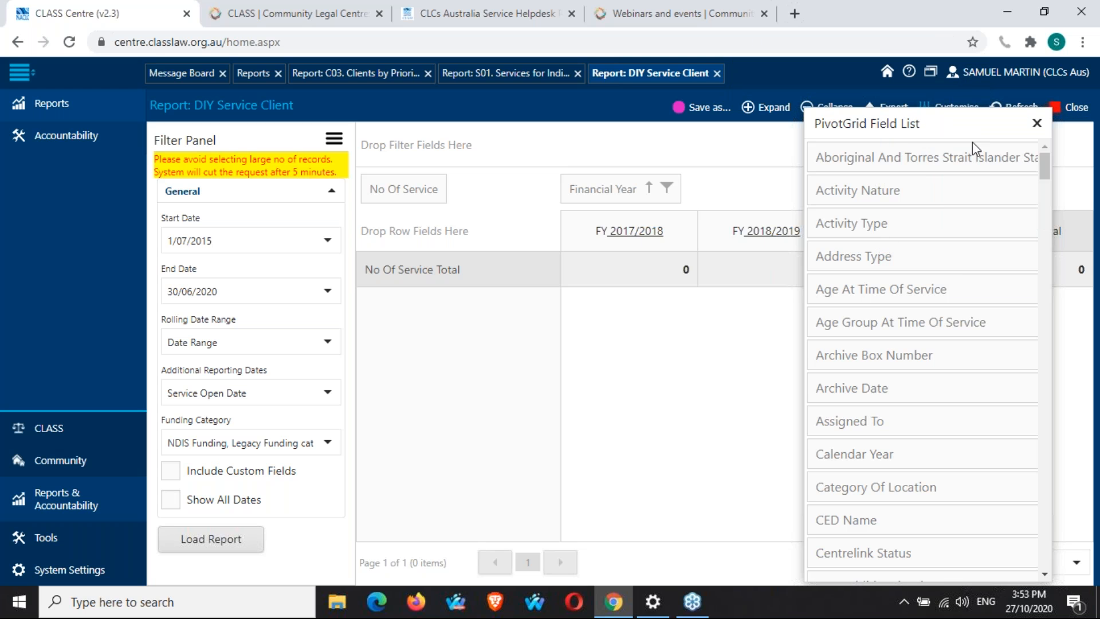
{"action": "left_click", "coordinate": [1037, 125]}
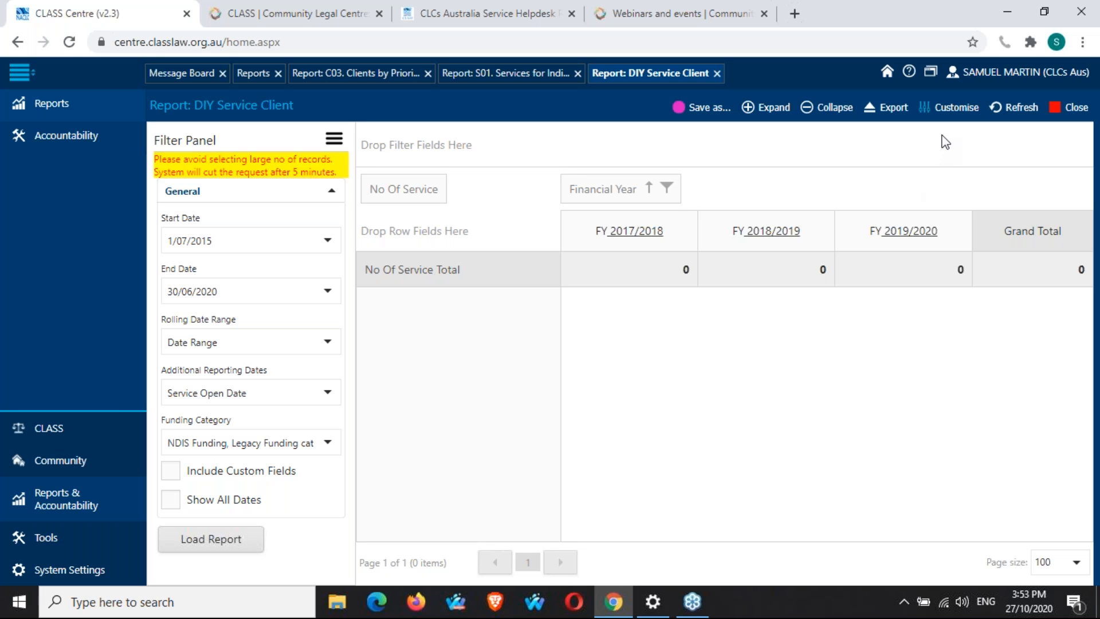
Reopen the field list and add Family Violence Indicator to the pivot grid as a row field.
{"action": "left_click", "coordinate": [959, 109]}
{"action": "left_click", "coordinate": [982, 115]}
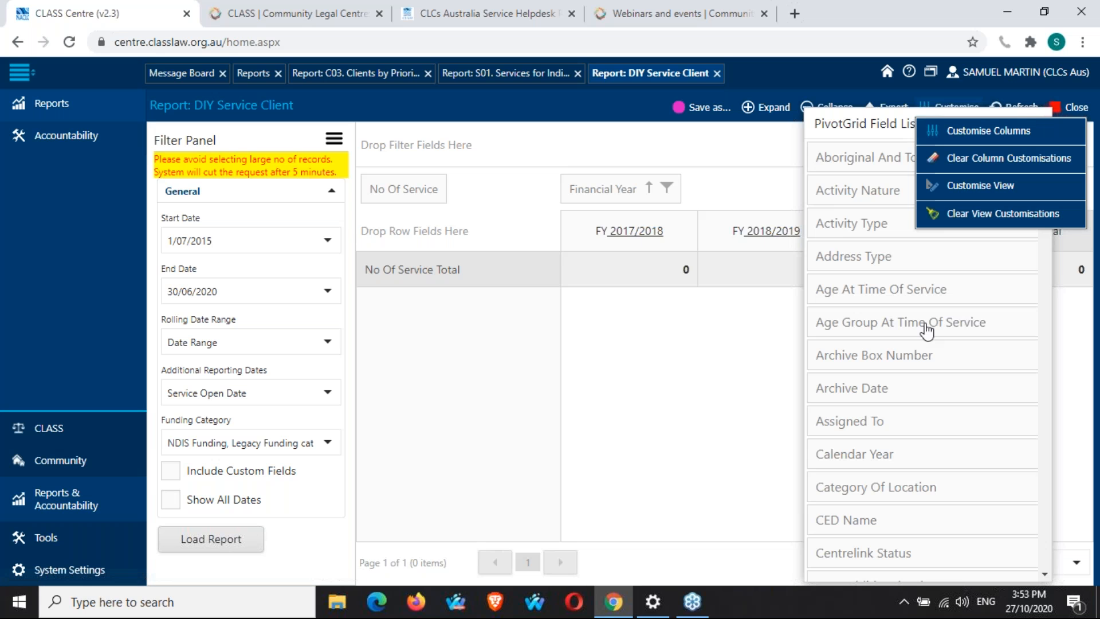
{"action": "key", "text": "ctrl+f"}
{"action": "type", "text": "family"}
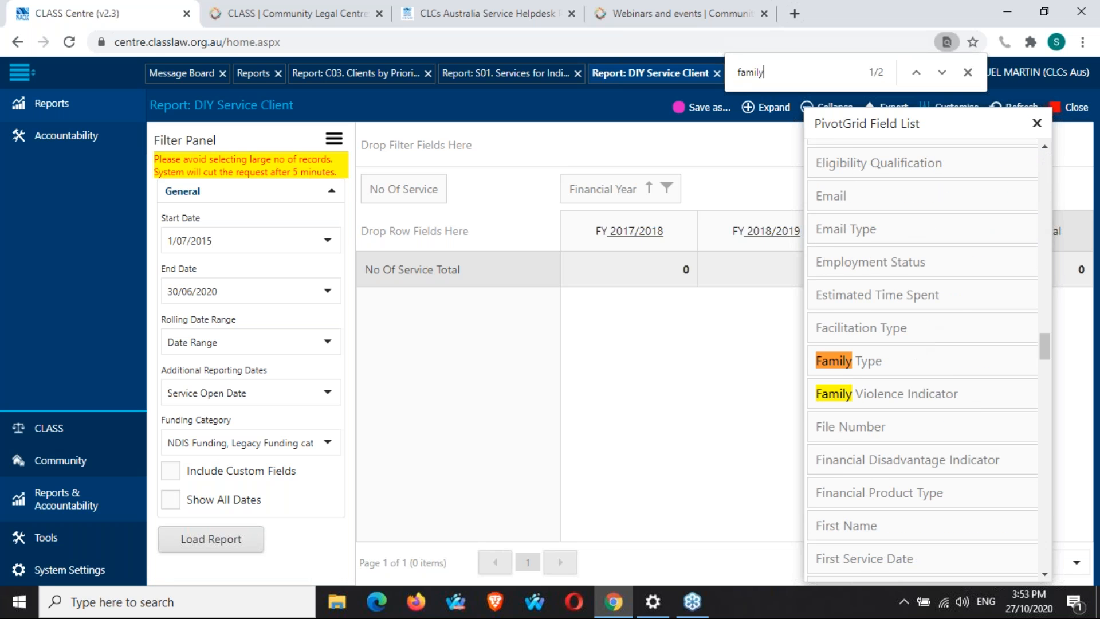
{"action": "left_click_drag", "start_coordinate": [917, 401], "coordinate": [493, 153]}
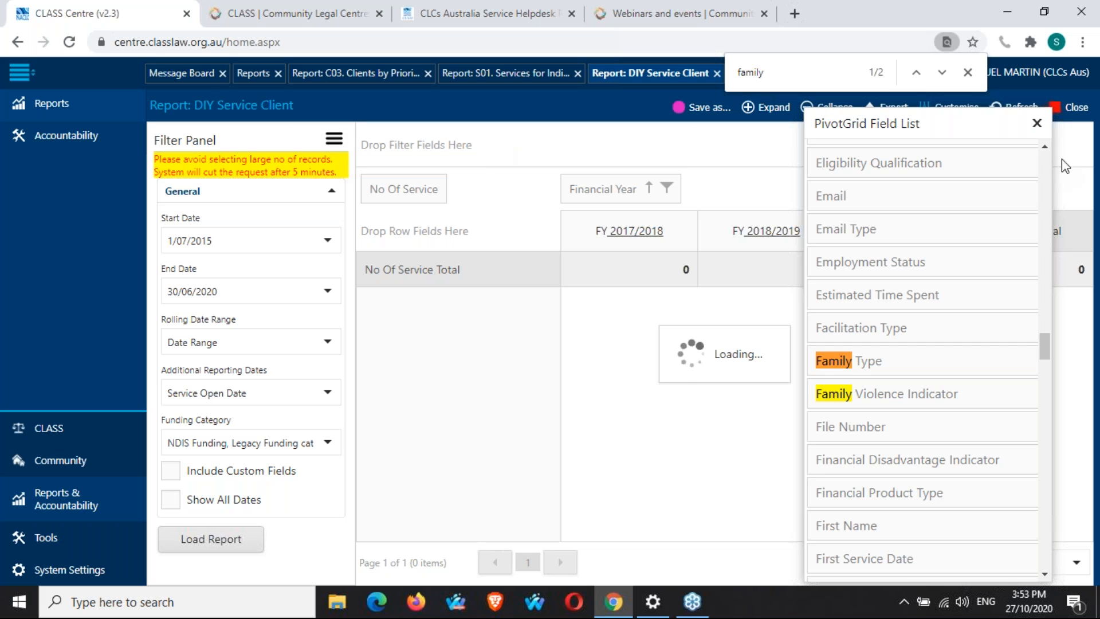
{"action": "left_click", "coordinate": [971, 75]}
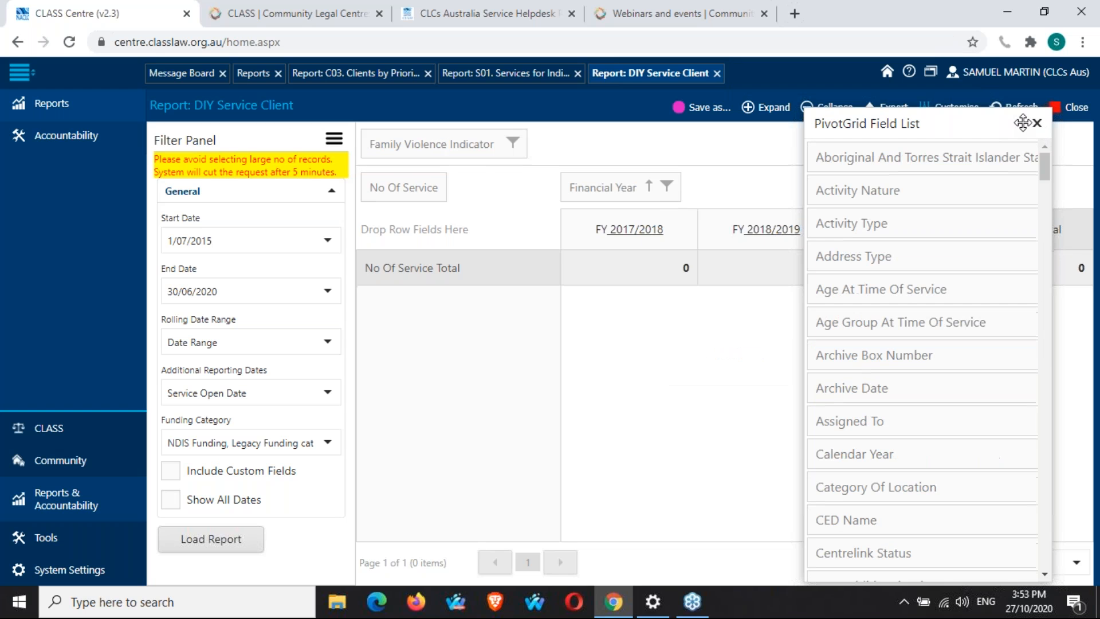
{"action": "left_click", "coordinate": [1037, 123]}
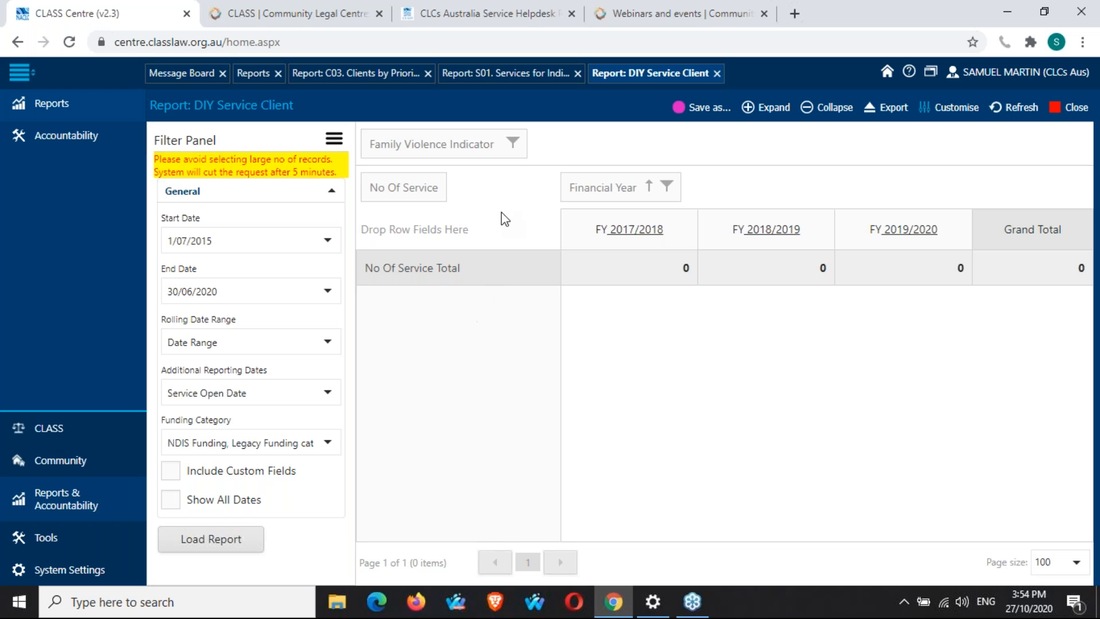
{"action": "left_click_drag", "start_coordinate": [470, 152], "coordinate": [457, 235]}
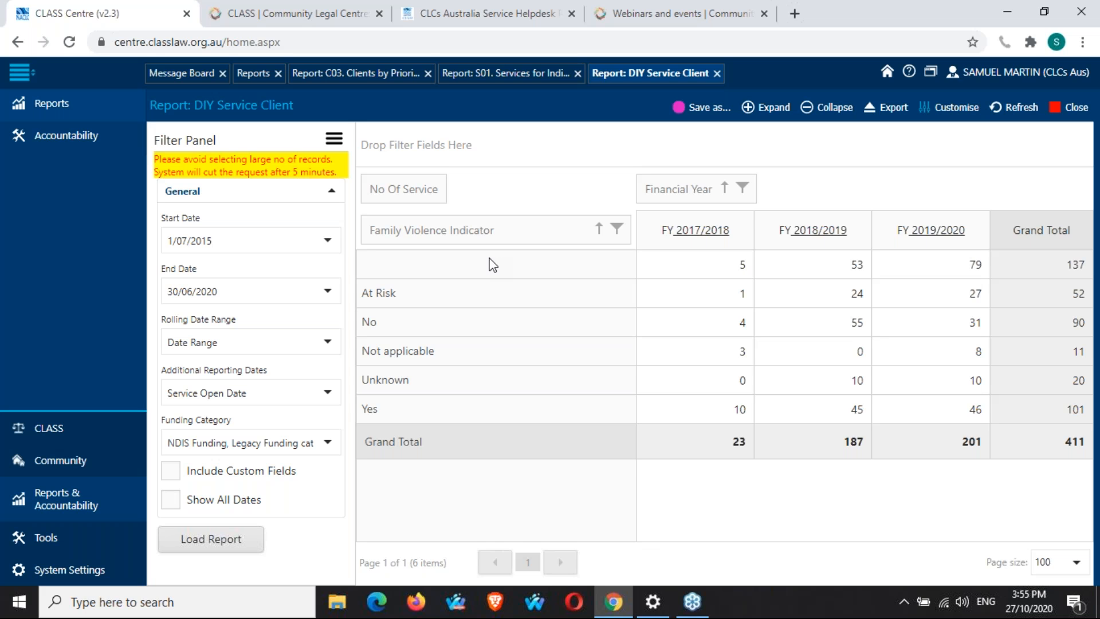
Tick Show All Dates and reload the report.
{"action": "left_click", "coordinate": [177, 503]}
{"action": "left_click", "coordinate": [208, 547]}
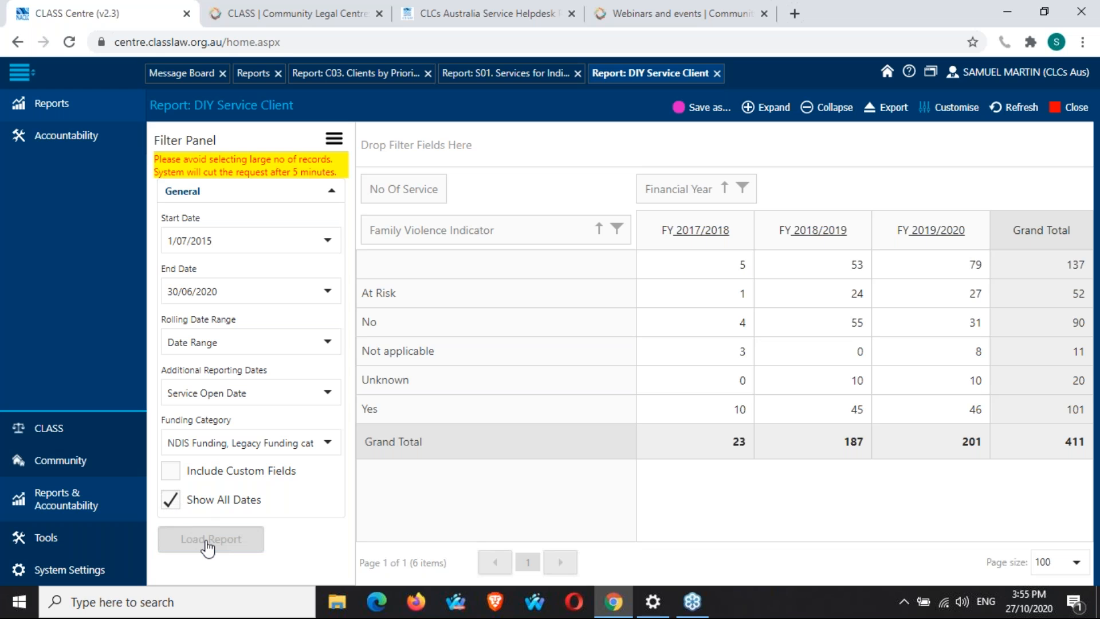
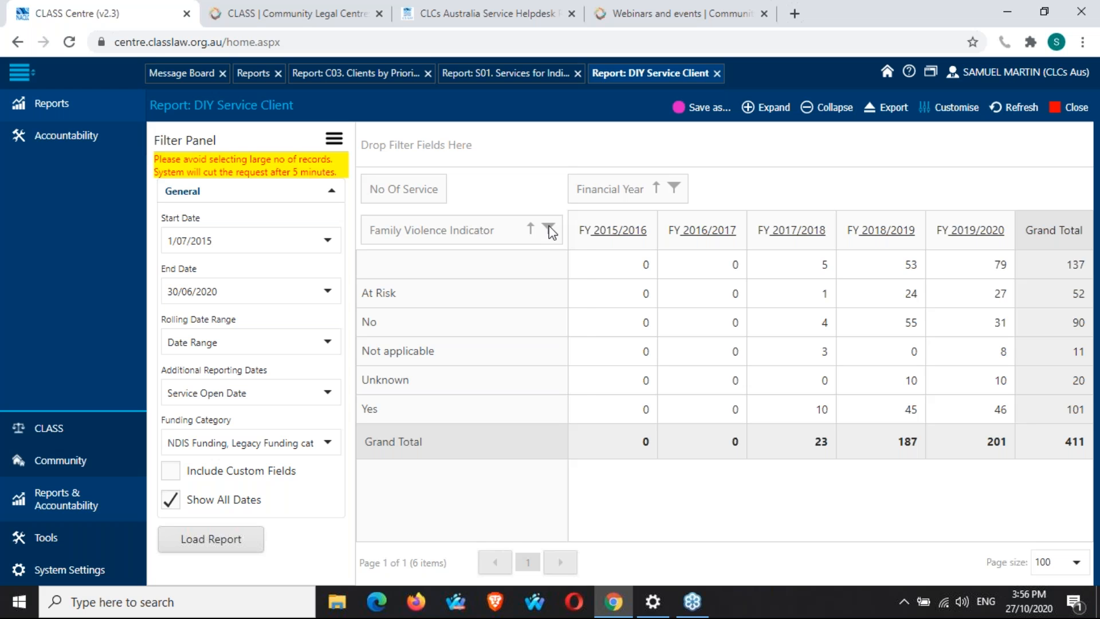
Filter the Family Violence Indicator rows to show only At Risk and Yes.
{"action": "left_click", "coordinate": [549, 229]}
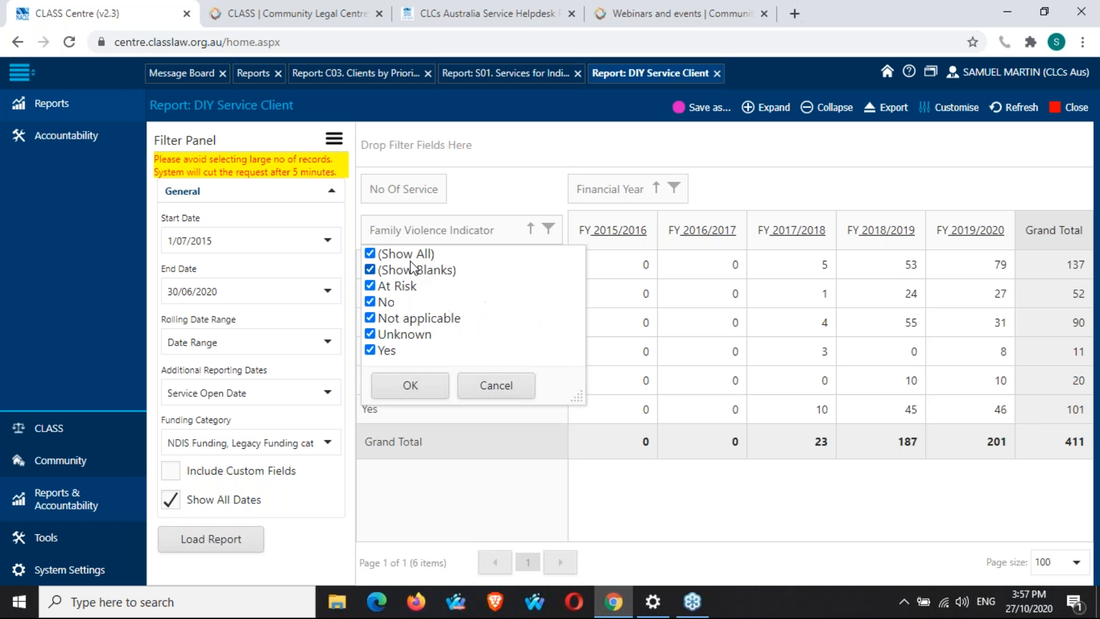
{"action": "left_click", "coordinate": [370, 254]}
{"action": "left_click", "coordinate": [371, 286]}
{"action": "left_click", "coordinate": [370, 350]}
{"action": "left_click", "coordinate": [421, 391]}
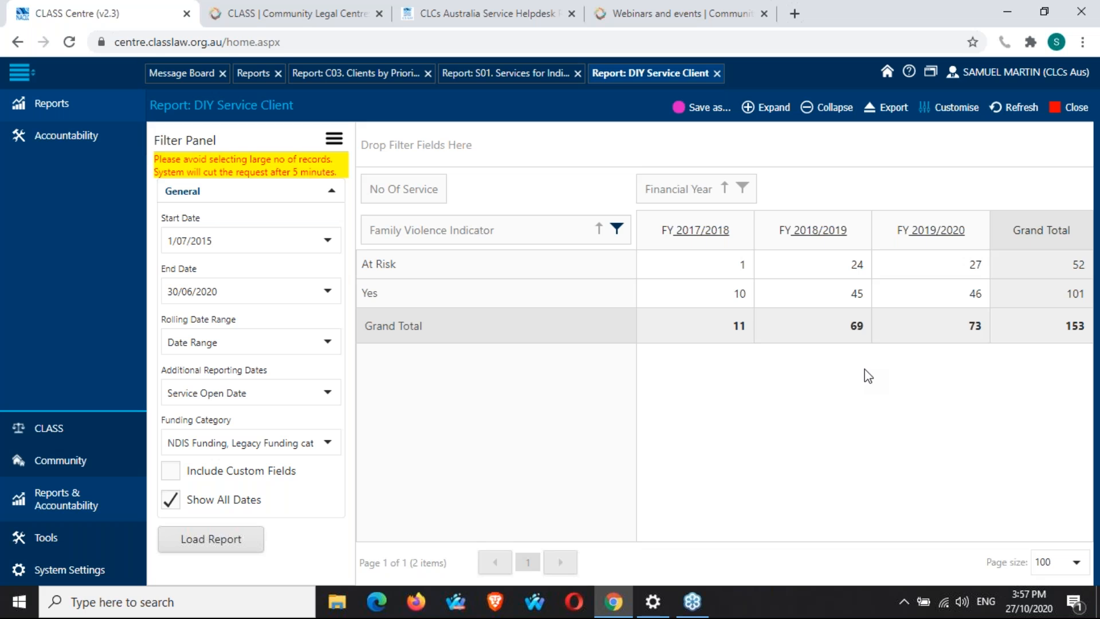
Export the filtered report to CSV.
{"action": "left_click", "coordinate": [887, 107]}
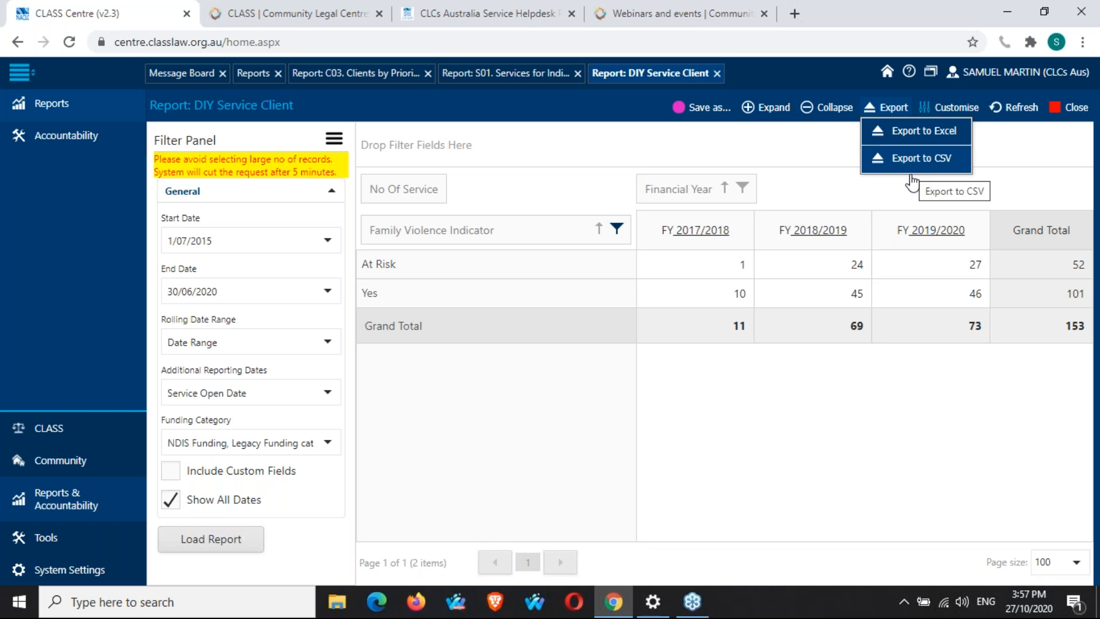
{"action": "left_click", "coordinate": [913, 180]}
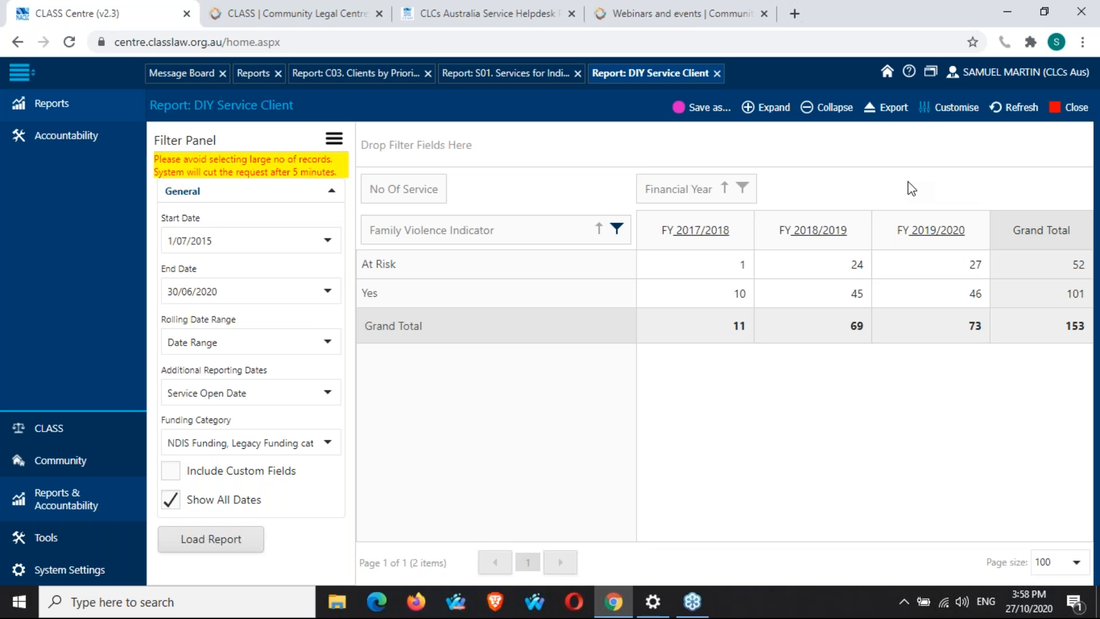
{"action": "left_click", "coordinate": [896, 110]}
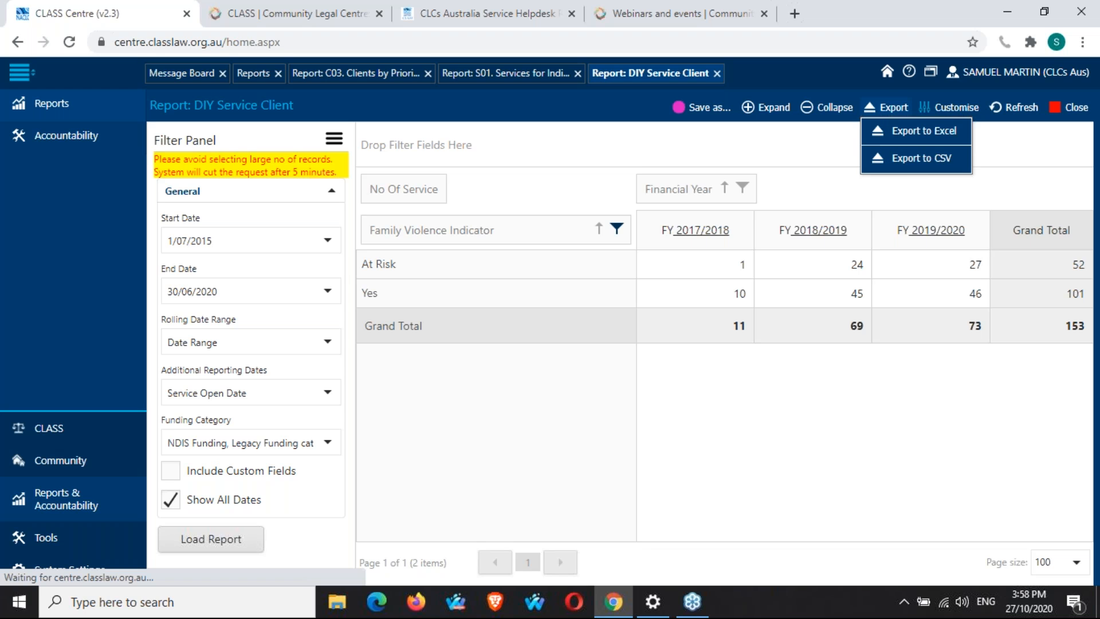
{"action": "left_click", "coordinate": [909, 155]}
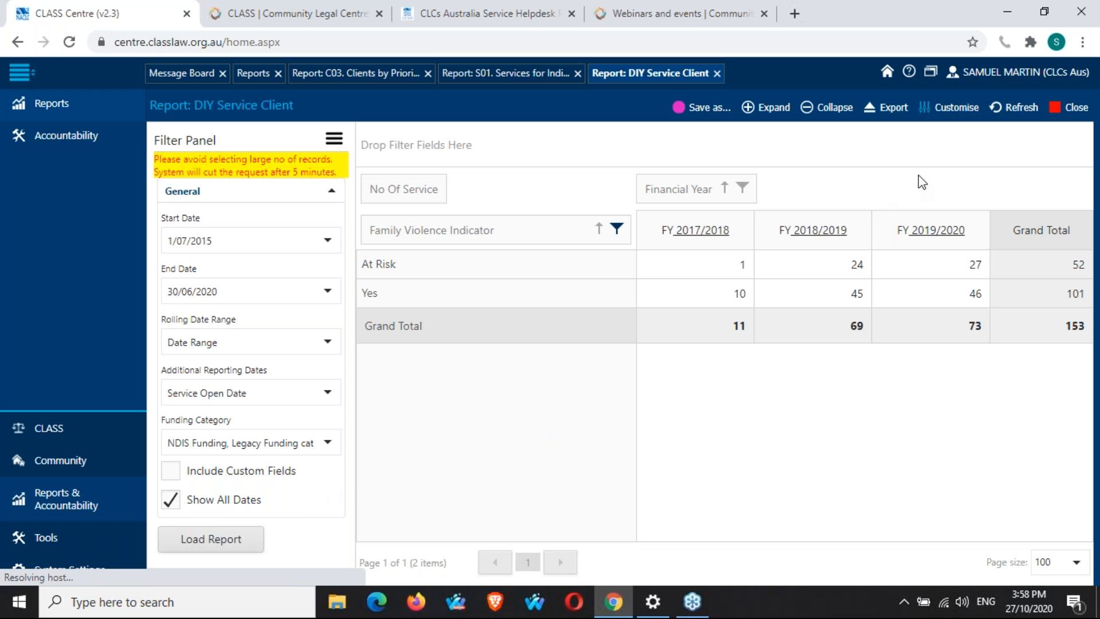
{"action": "left_click", "coordinate": [894, 110]}
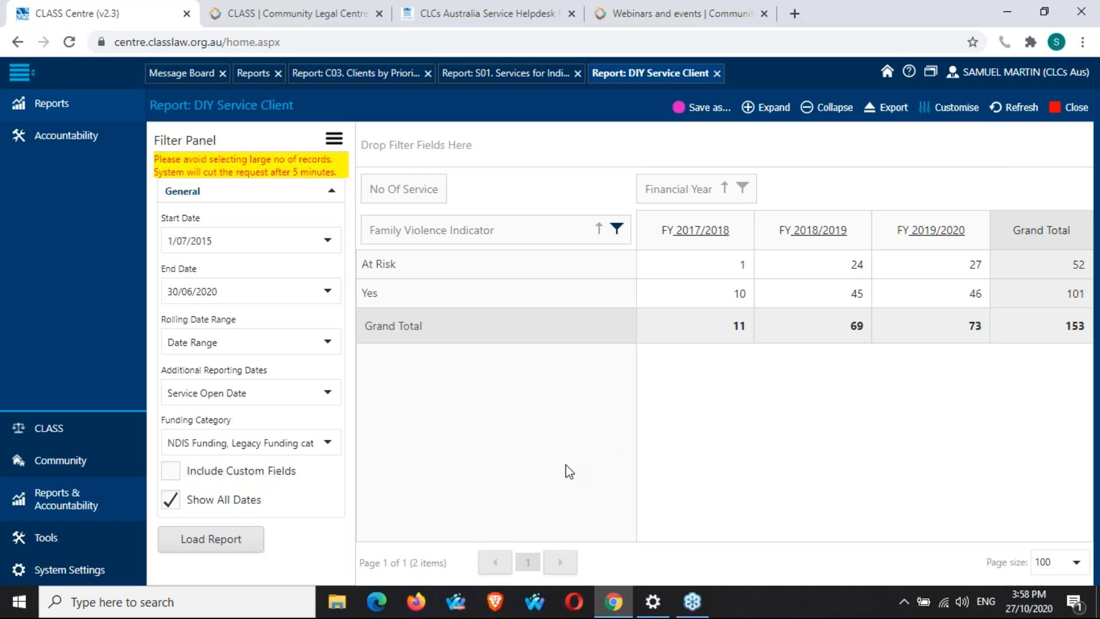
Clear the Family Violence Indicator filter so all values are shown again.
{"action": "left_click", "coordinate": [617, 230]}
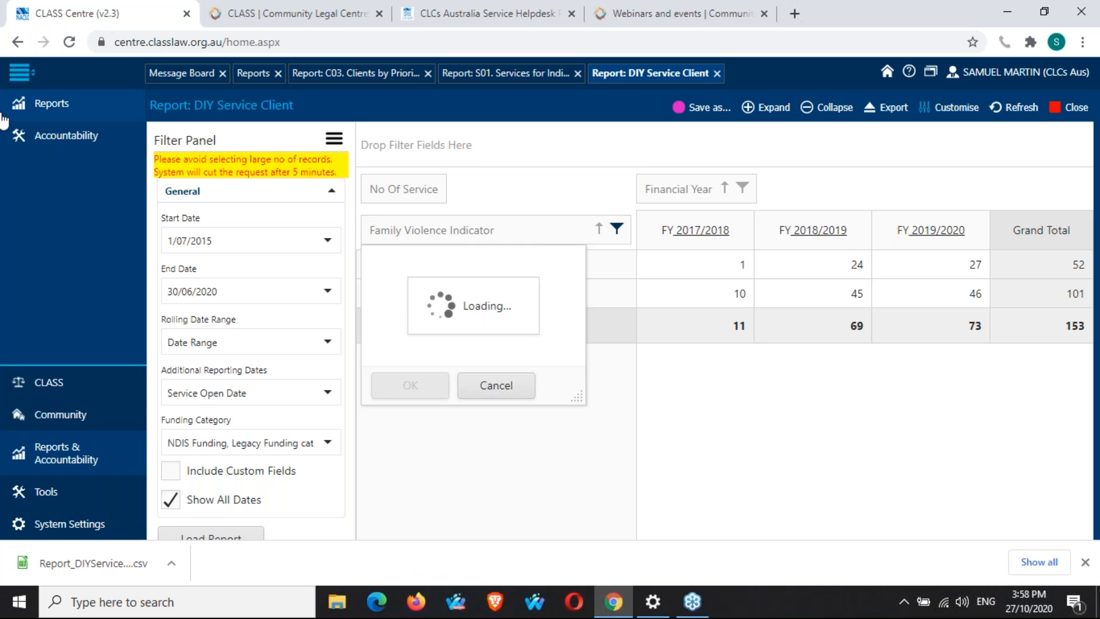
{"action": "left_click", "coordinate": [370, 254]}
{"action": "left_click", "coordinate": [408, 390]}
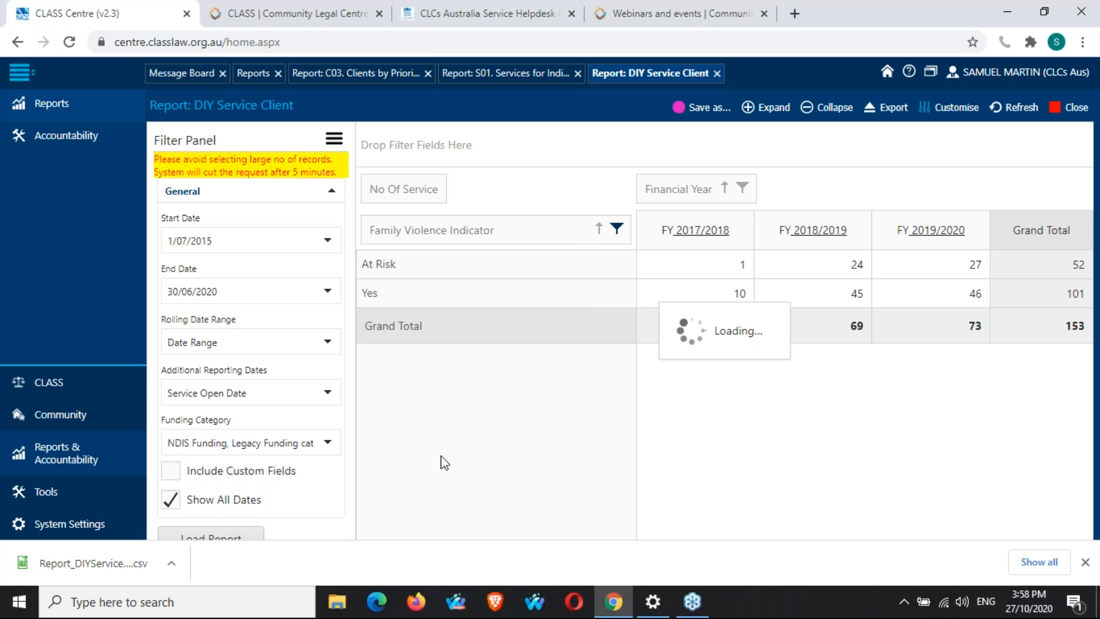
Export the report to CSV again and open the downloaded file in LibreOffice Calc with the default import settings.
{"action": "left_click", "coordinate": [1085, 562]}
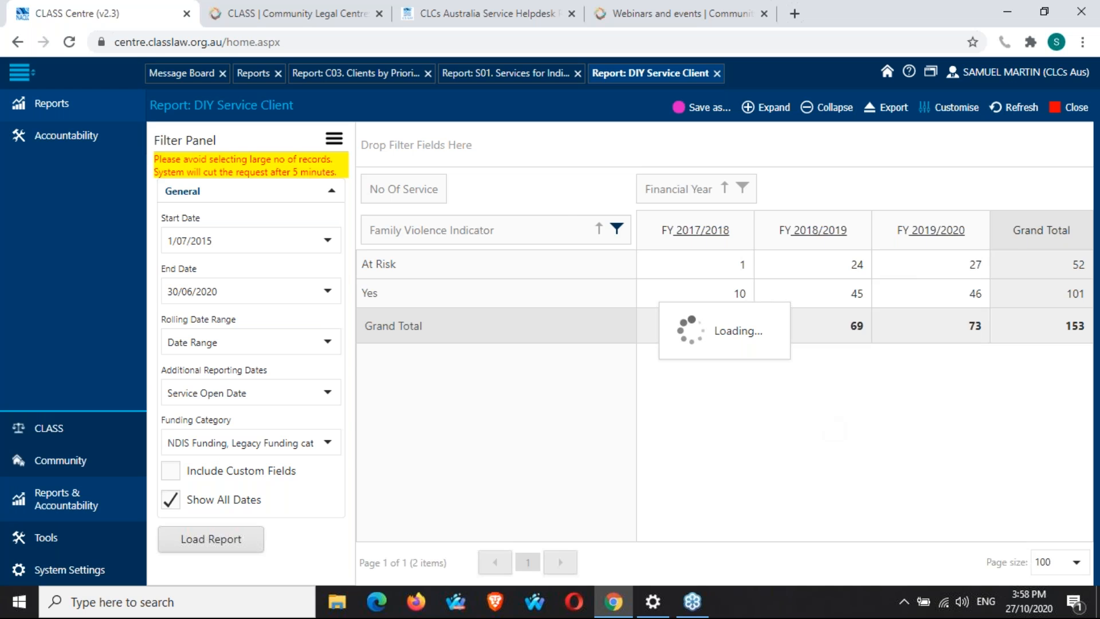
{"action": "left_click", "coordinate": [898, 116]}
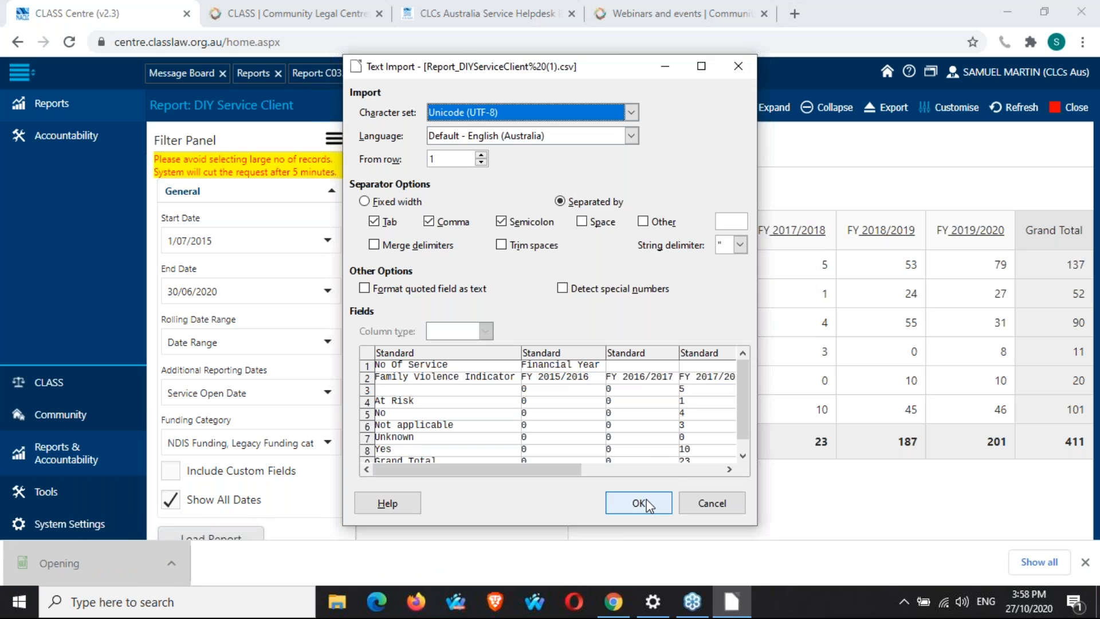
{"action": "left_click", "coordinate": [640, 503]}
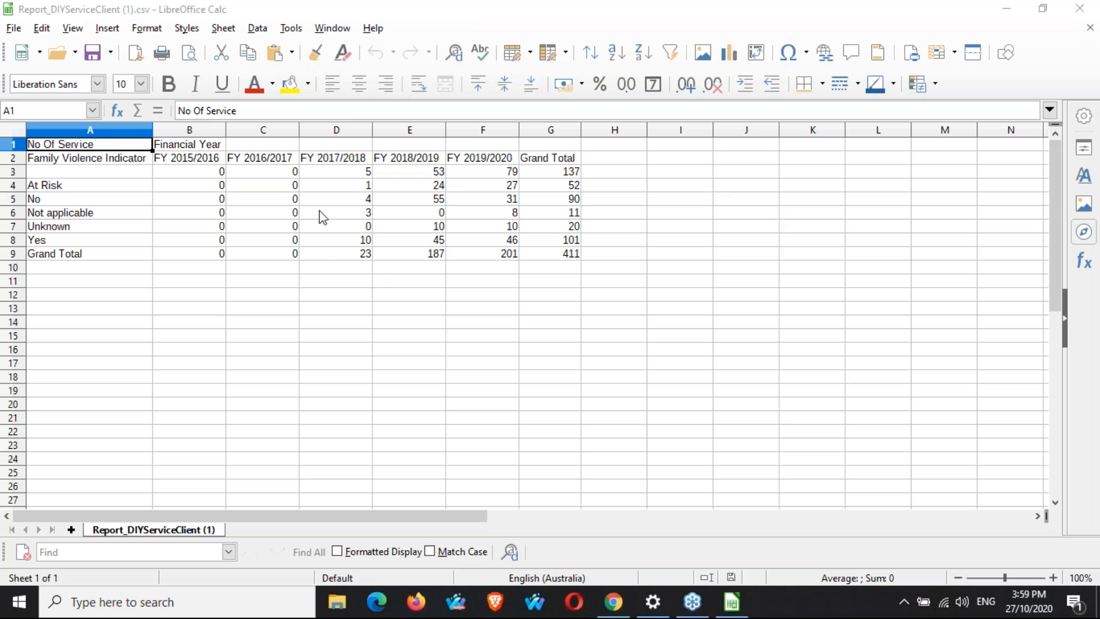
In cell D10, enter the formula =SUM(D4:D8)/D9*100 to calculate a percentage of the FY 2017/2018 total.
{"action": "left_click", "coordinate": [338, 268]}
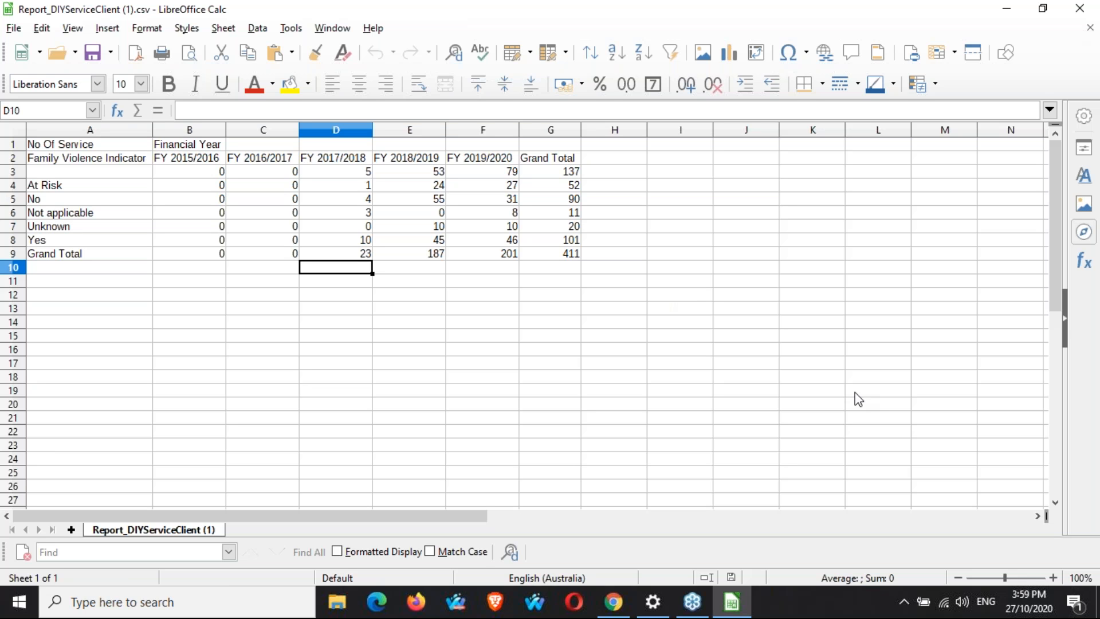
{"action": "type", "text": "SU"}
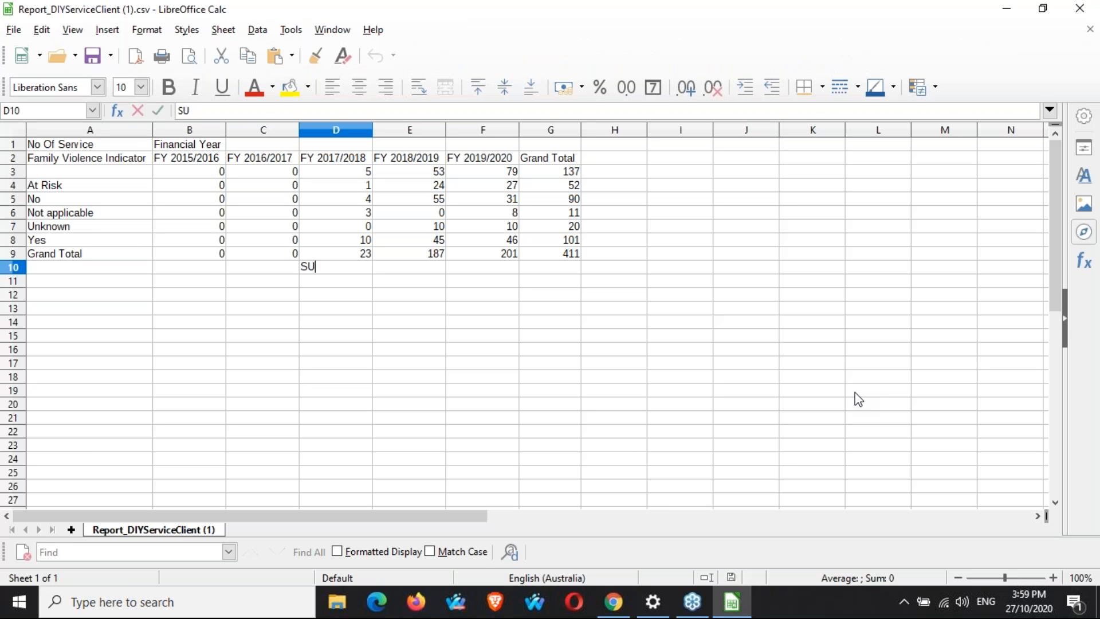
{"action": "key", "text": "BackSpace"}
{"action": "key", "text": "BackSpace"}
{"action": "type", "text": "="}
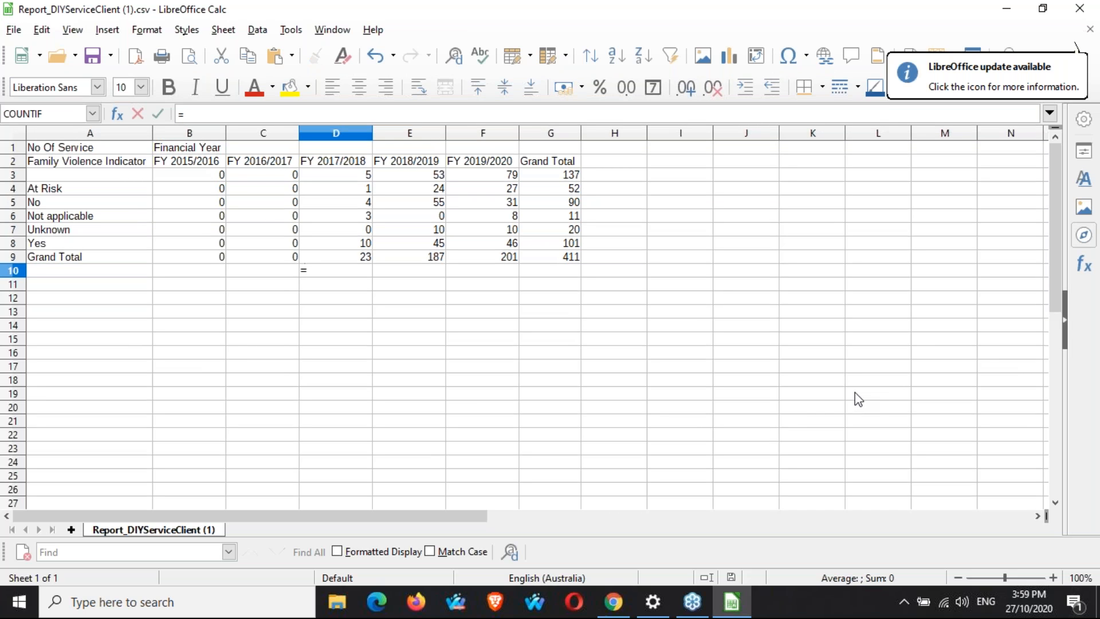
{"action": "type", "text": "SUM("}
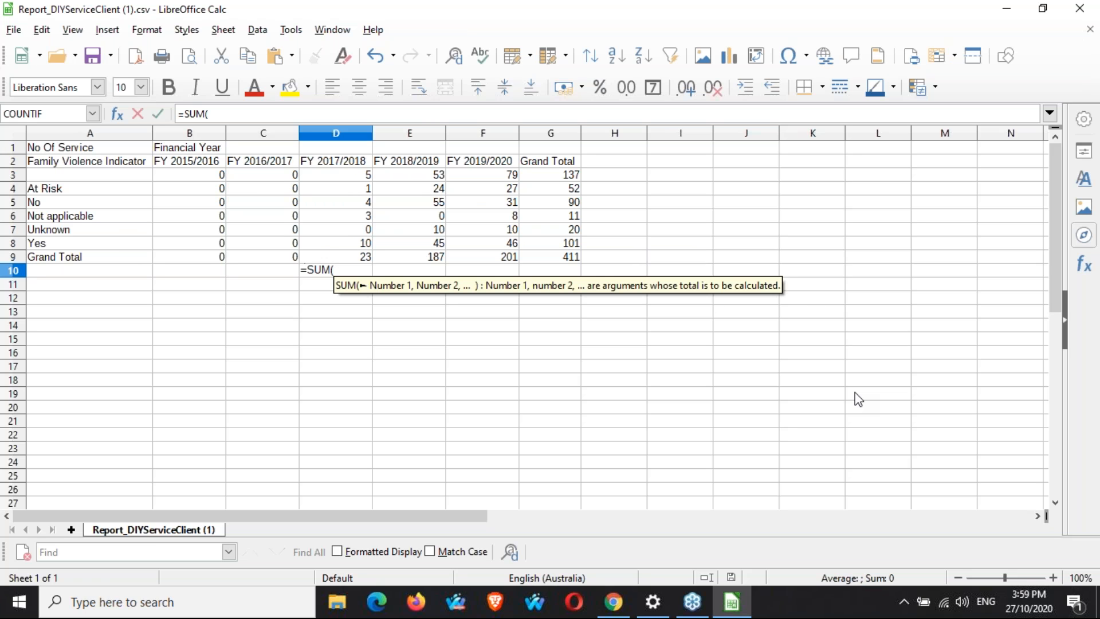
{"action": "type", "text": "D4"}
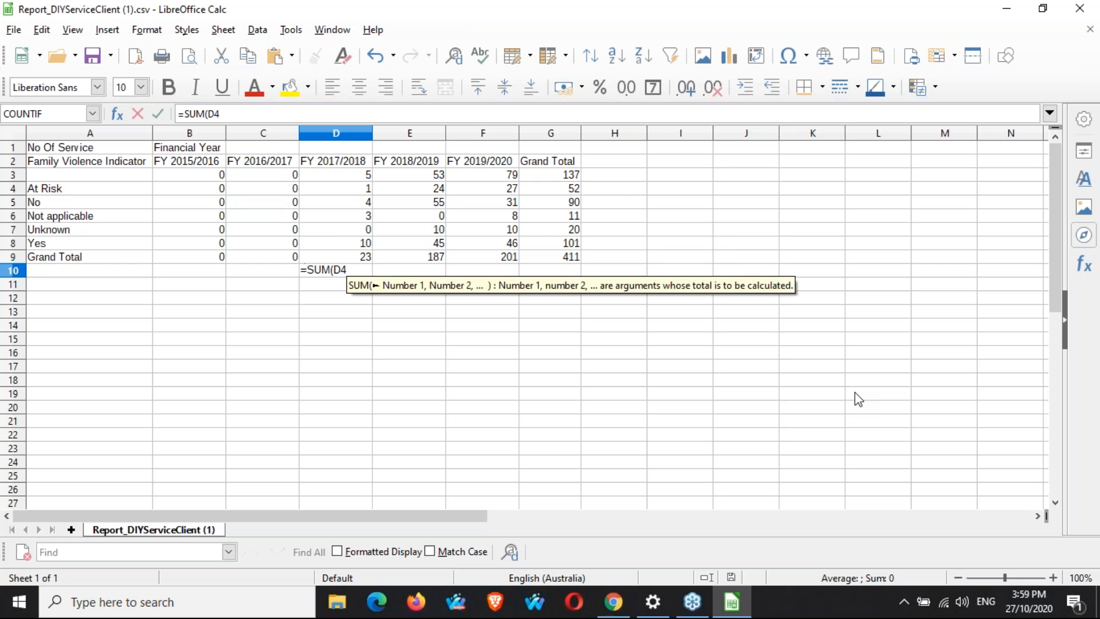
{"action": "type", "text": ":"}
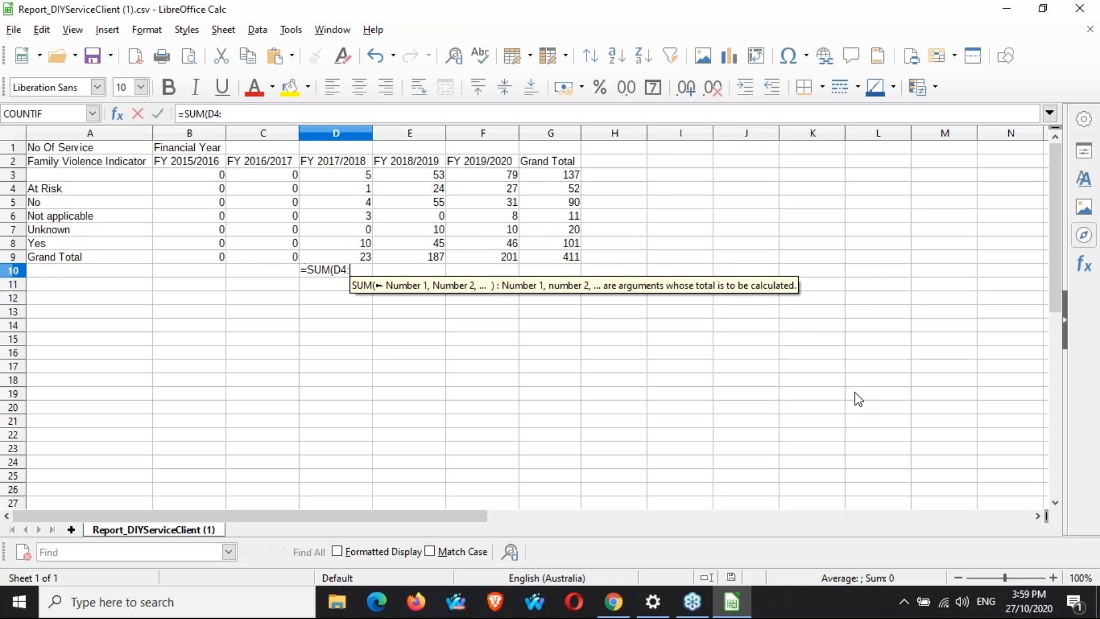
{"action": "type", "text": "D8)"}
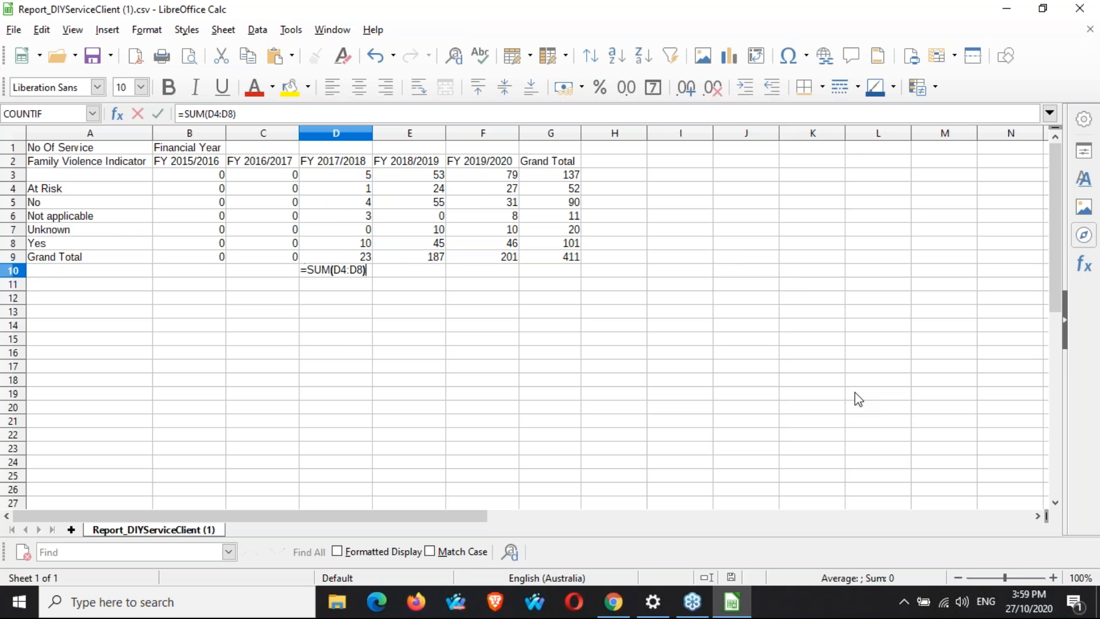
{"action": "type", "text": "/D9*100"}
{"action": "key", "text": "Return"}
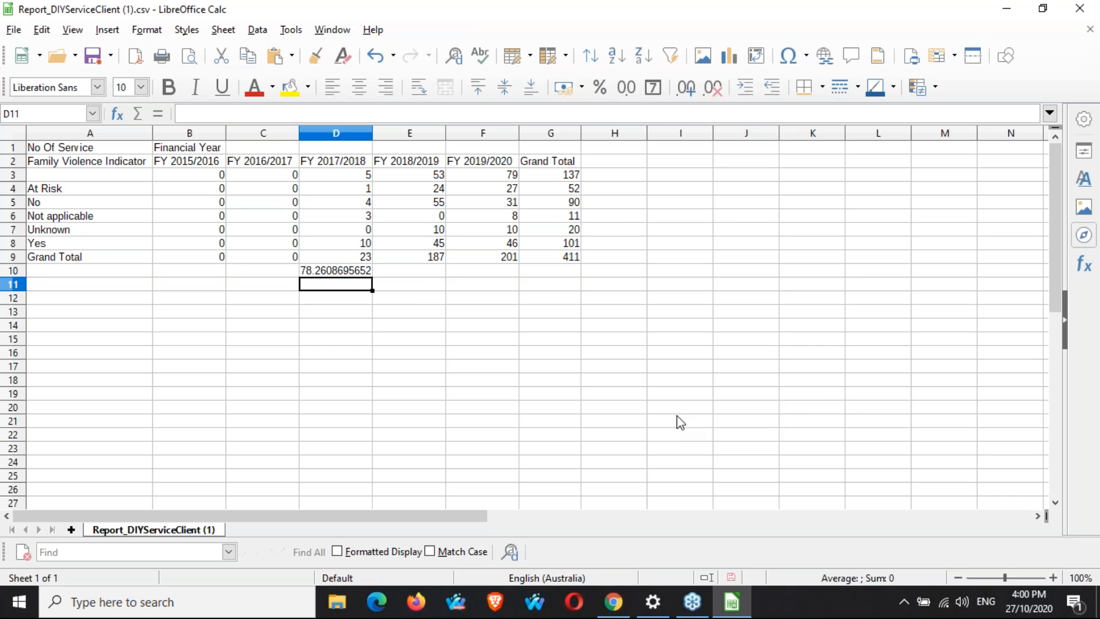
Switch back to the browser and open the CLASS Community Legal Centres help page tab.
{"action": "left_click", "coordinate": [617, 612]}
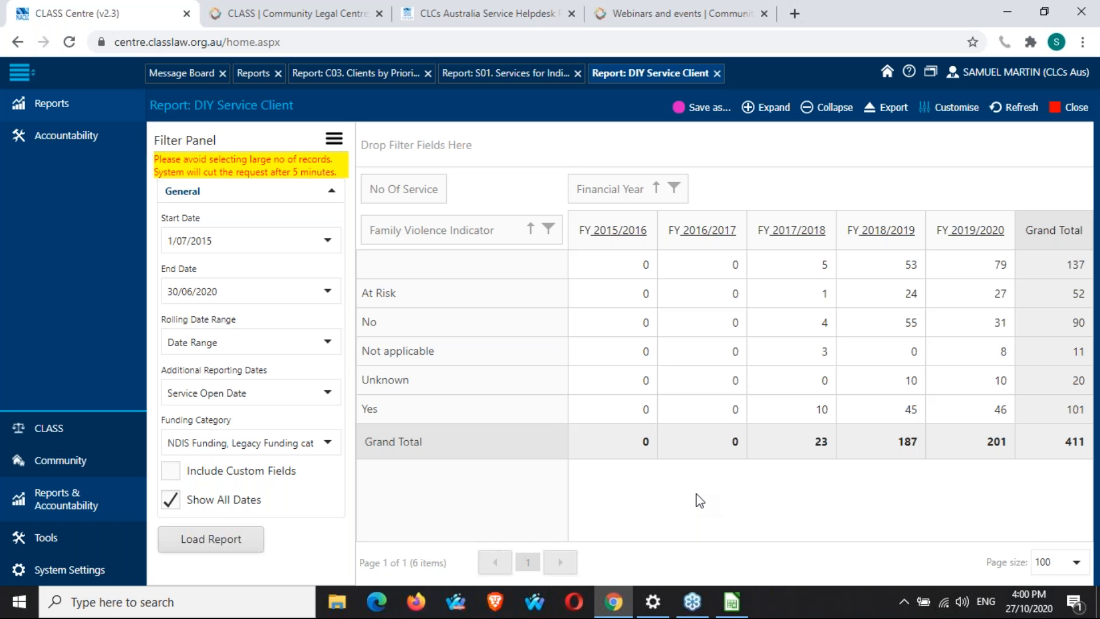
{"action": "left_click", "coordinate": [259, 12]}
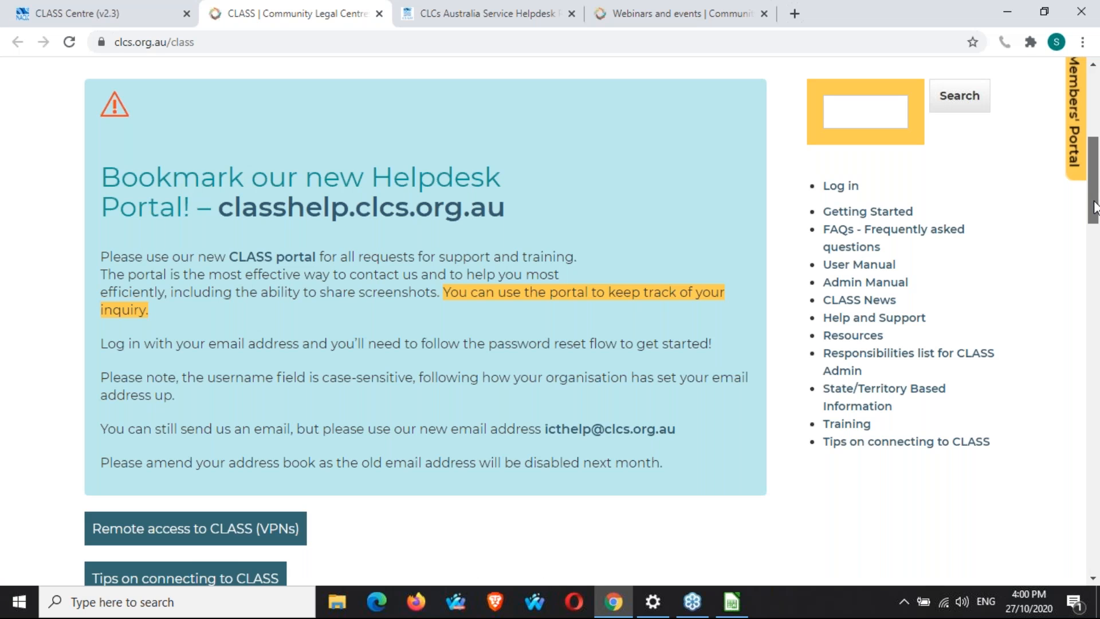
{"action": "left_click_drag", "start_coordinate": [1096, 202], "coordinate": [1096, 204]}
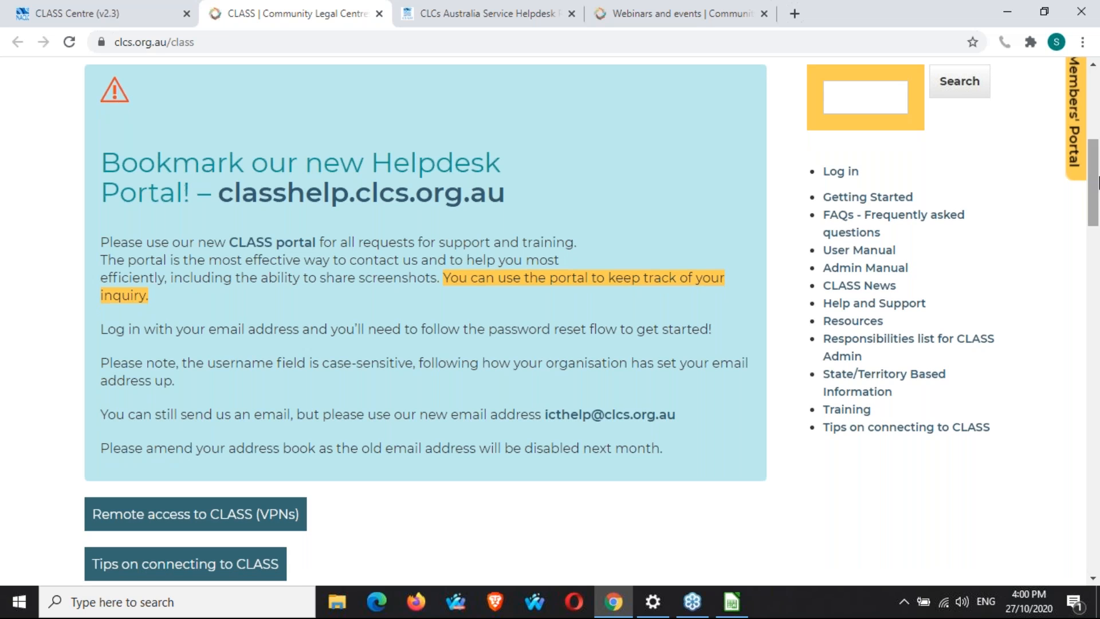